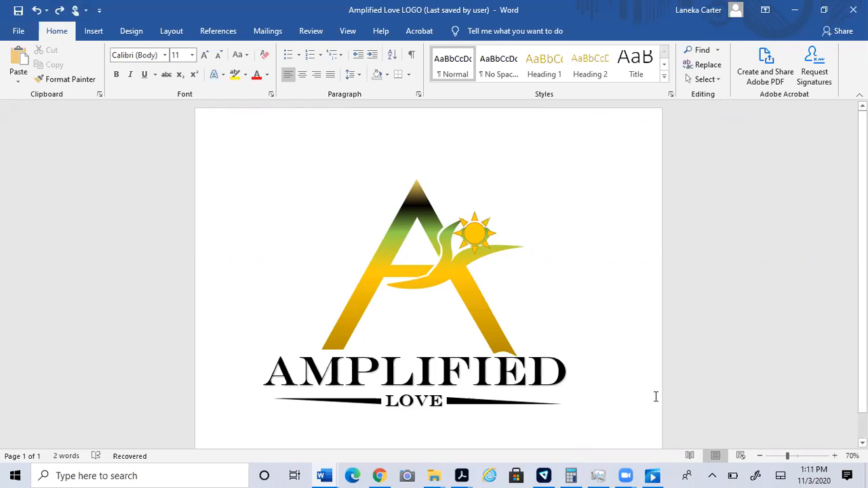
Create a new blank document and set its page orientation to landscape.
click(16, 32)
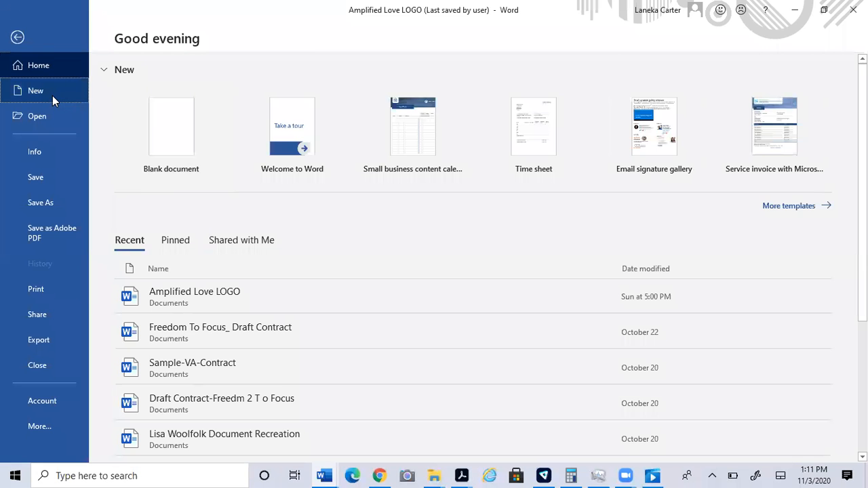
click(52, 96)
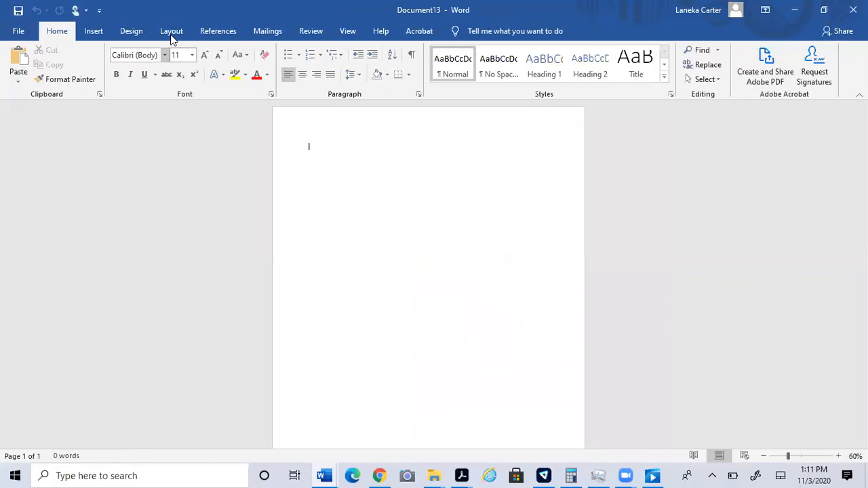
click(170, 35)
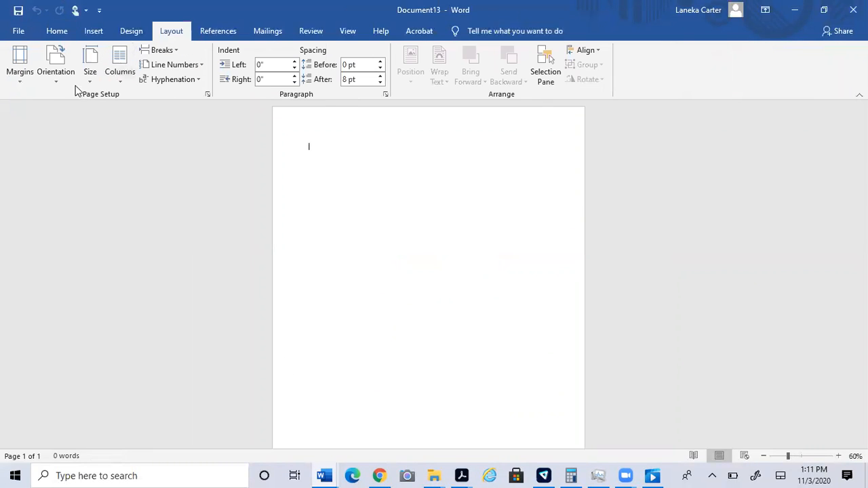
click(58, 79)
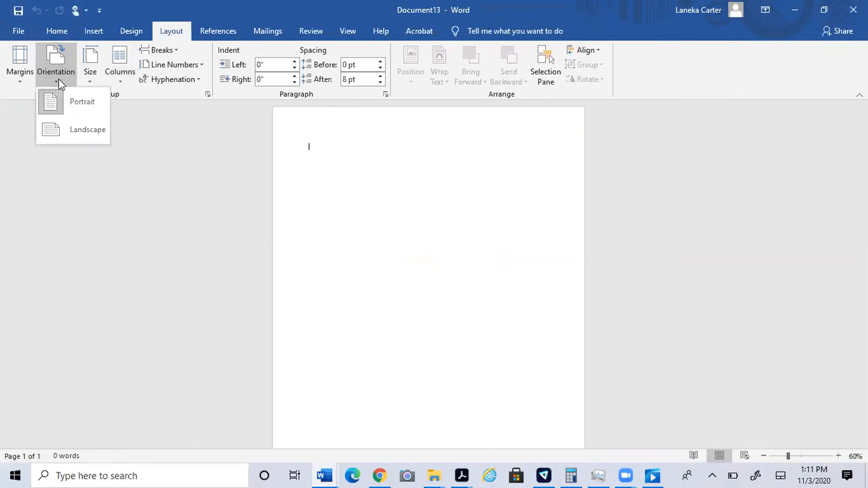
click(87, 130)
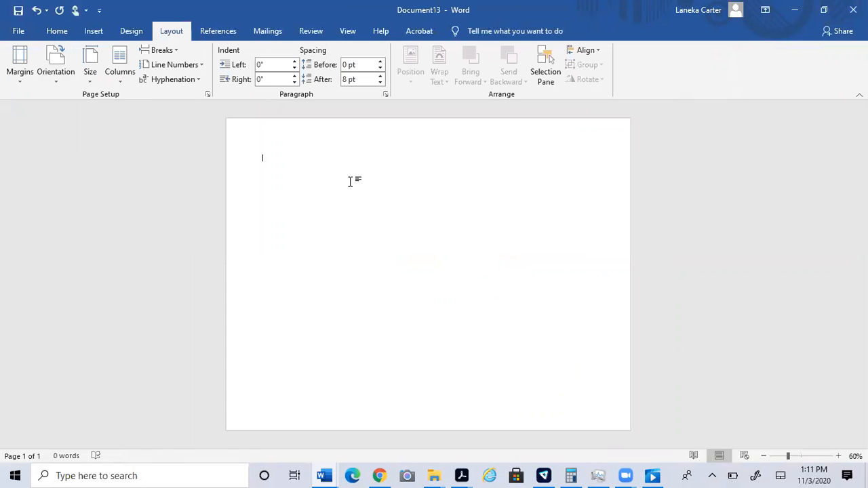
Insert a Diagonal Stripe shape on the page and enlarge it to about 6.41" high and 4.05" wide.
click(94, 31)
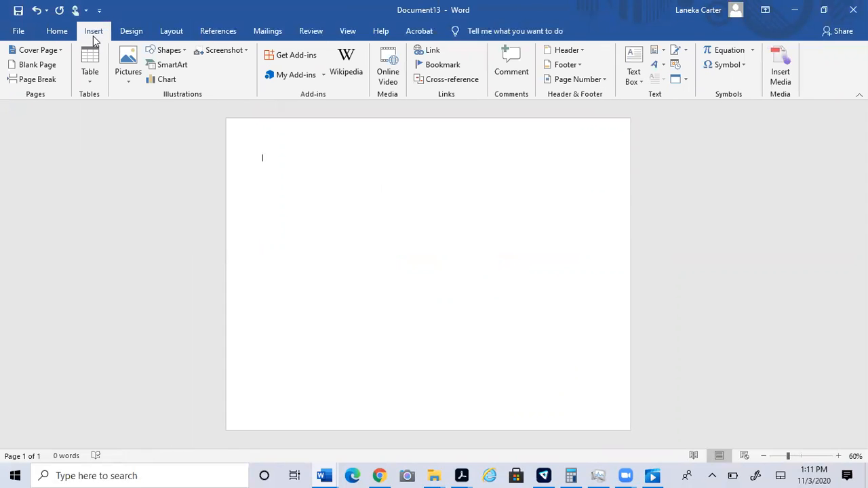
click(179, 50)
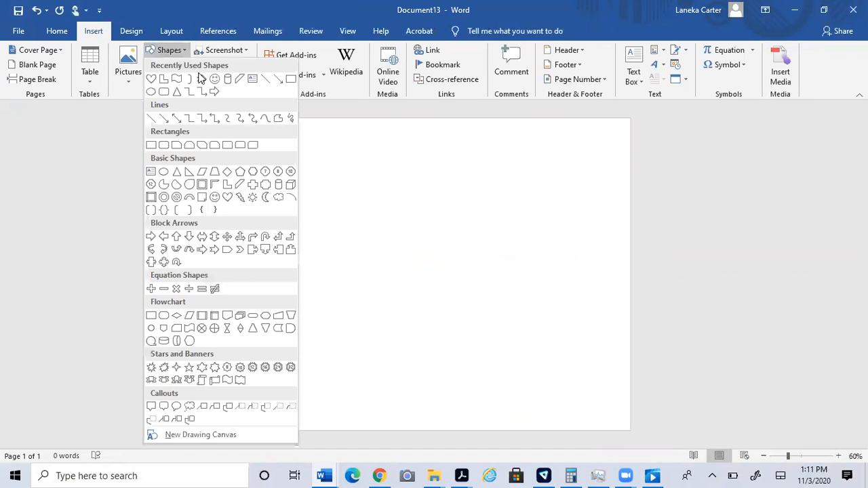
click(240, 184)
click(326, 198)
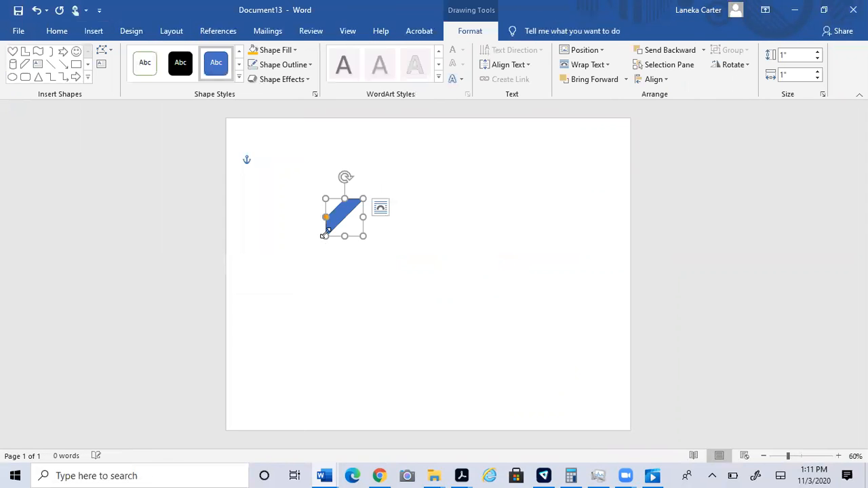
drag(325, 236, 283, 405)
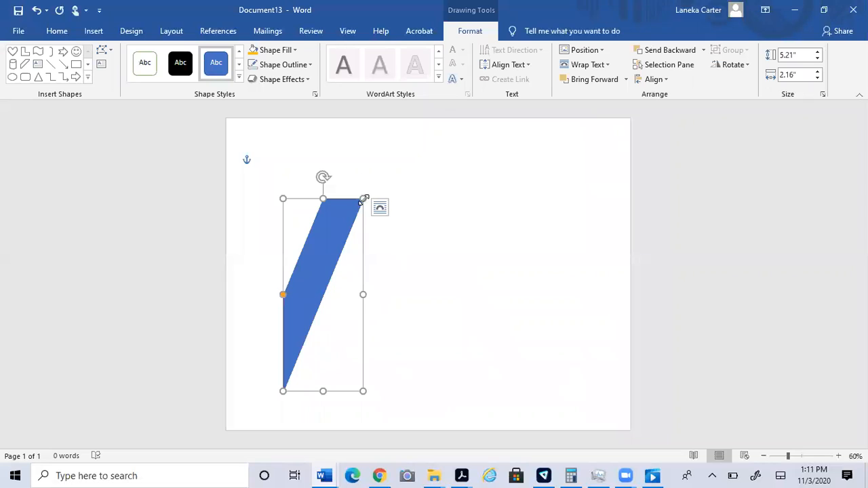
drag(363, 198, 432, 142)
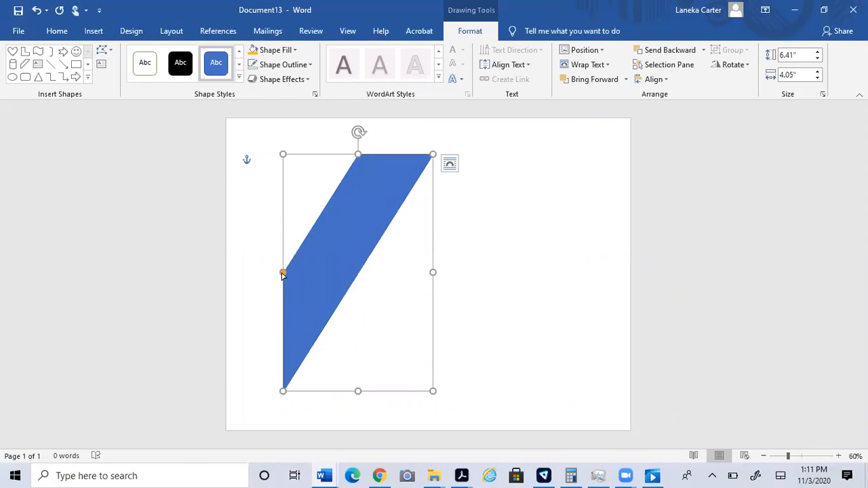
Narrow the diagonal stripe's band to a slim bar and rotate the shape 180 degrees.
mouse_move(283, 273)
mouse_down()
mouse_move(347, 343)
mouse_move(261, 248)
mouse_move(247, 205)
mouse_move(285, 270)
mouse_up()
drag(321, 319, 341, 347)
click(413, 333)
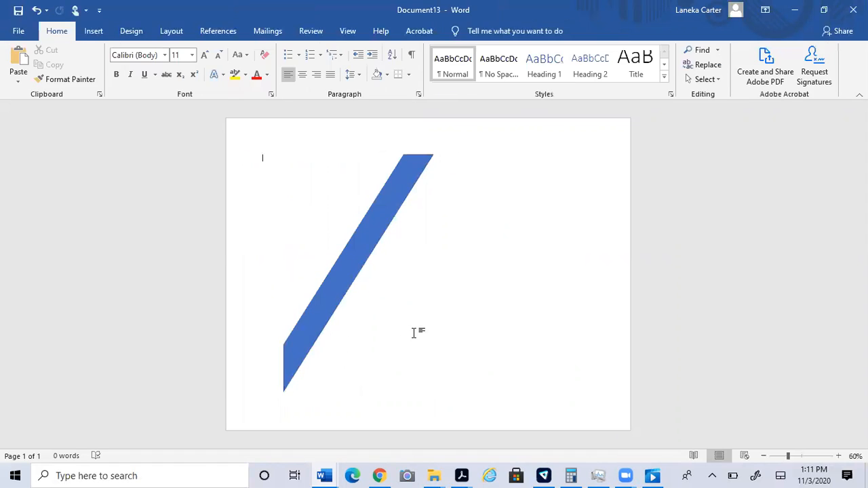
click(346, 242)
drag(359, 132, 355, 339)
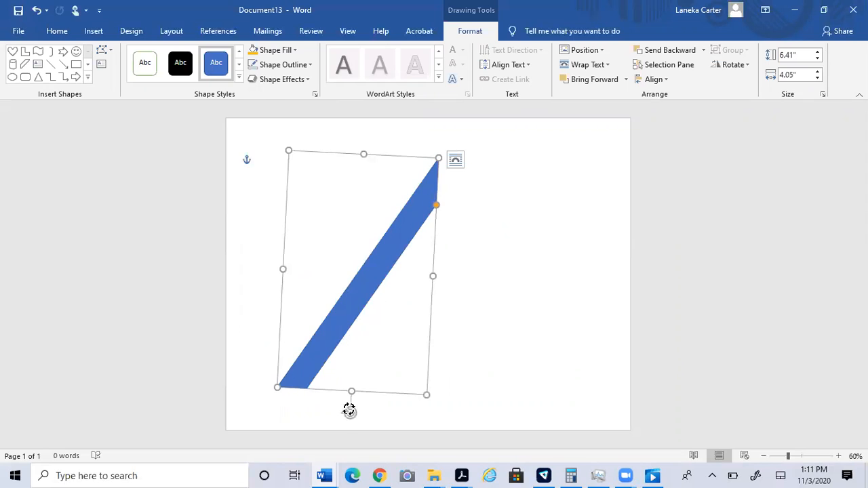
drag(348, 411, 358, 412)
drag(388, 240, 385, 210)
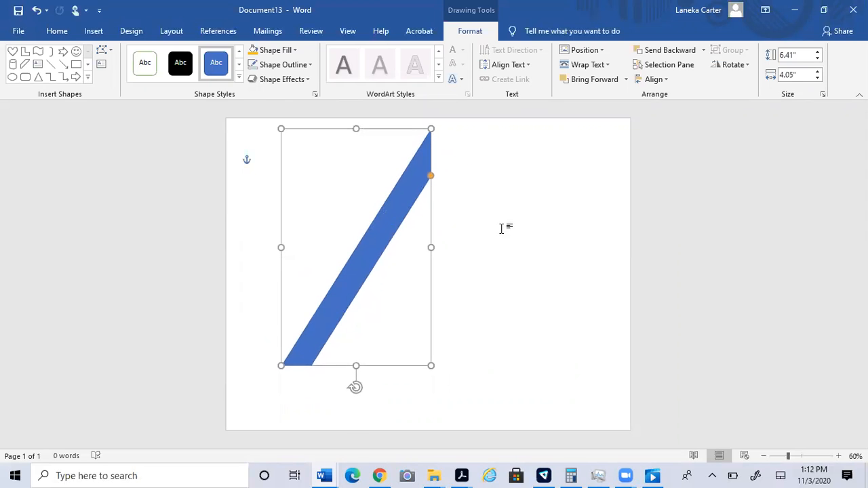
click(390, 287)
click(360, 254)
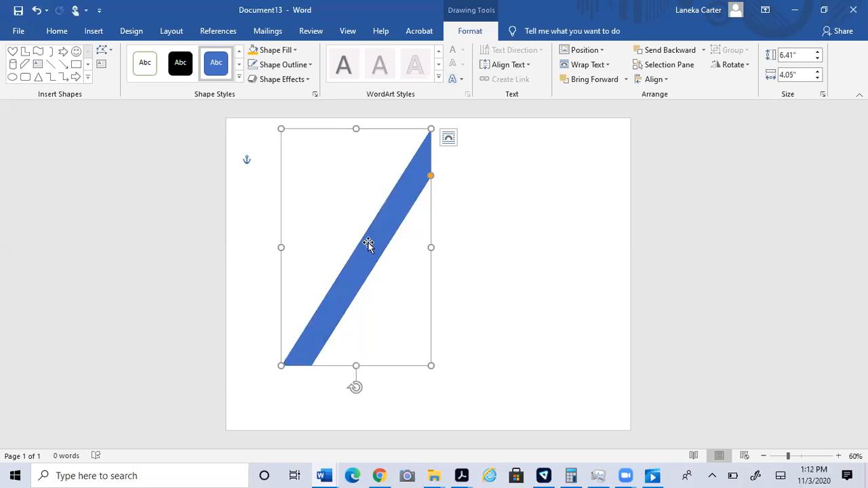
click(474, 239)
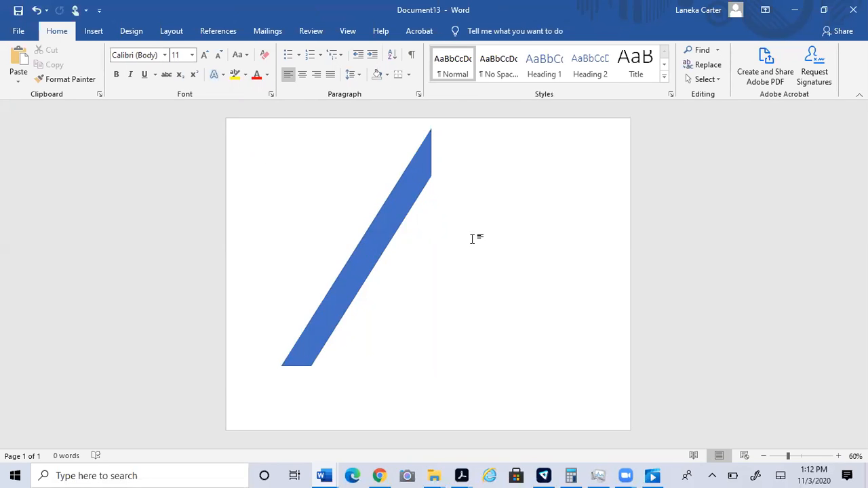
key(ctrl+z)
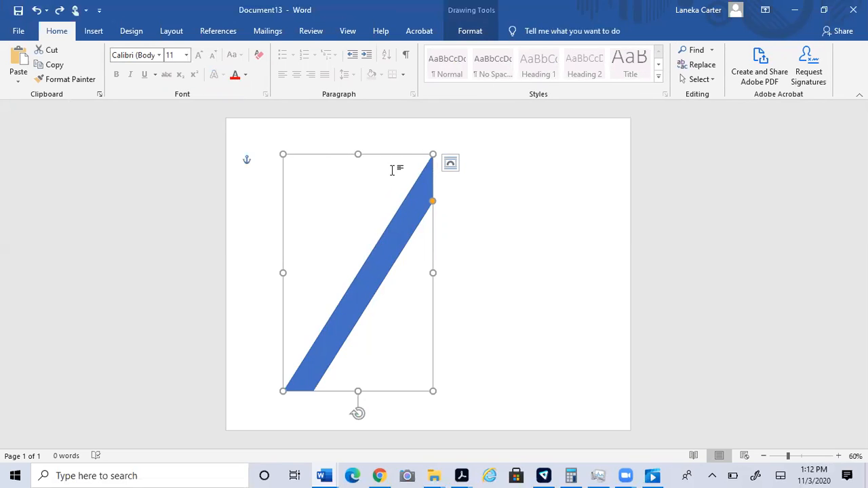
click(449, 226)
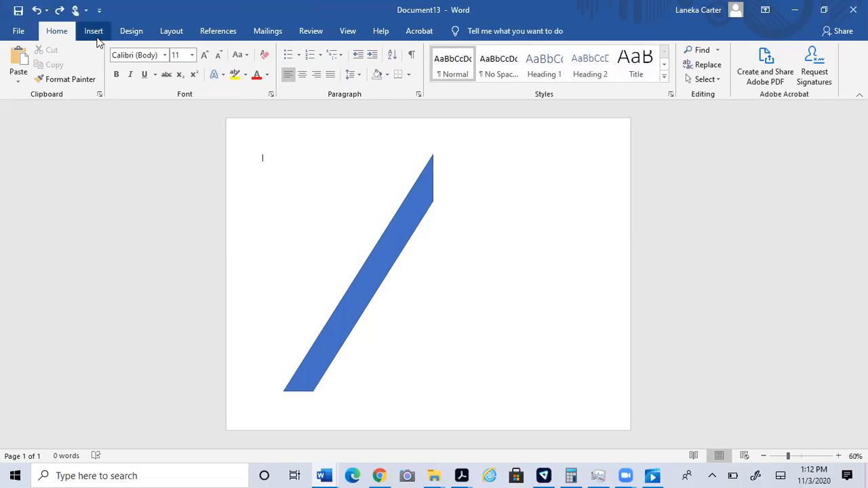
Duplicate the diagonal stripe and place the copy slightly lower and to the right of the original.
click(397, 248)
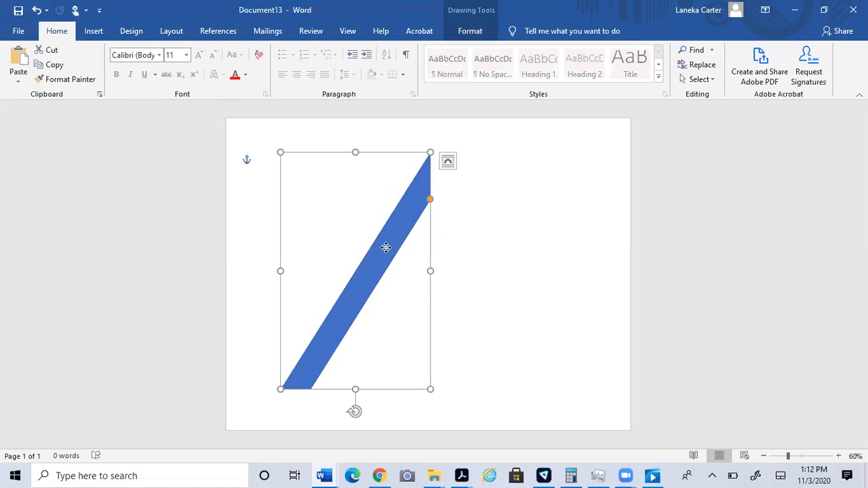
right_click(385, 247)
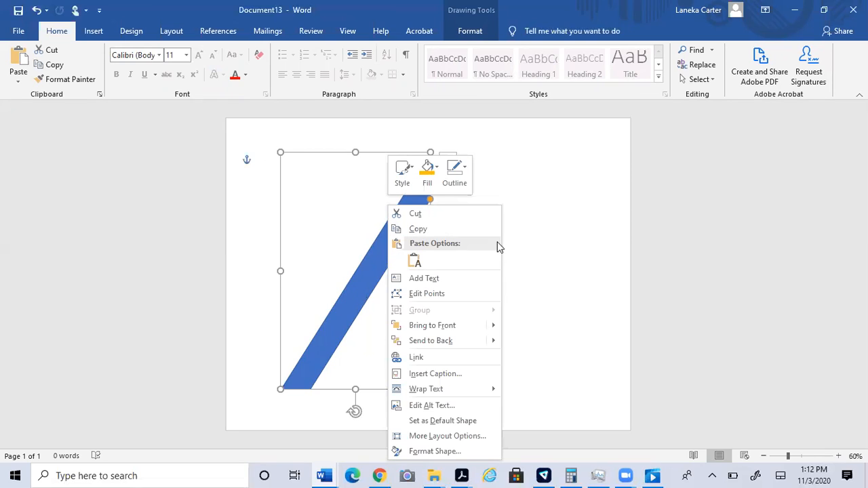
key(Escape)
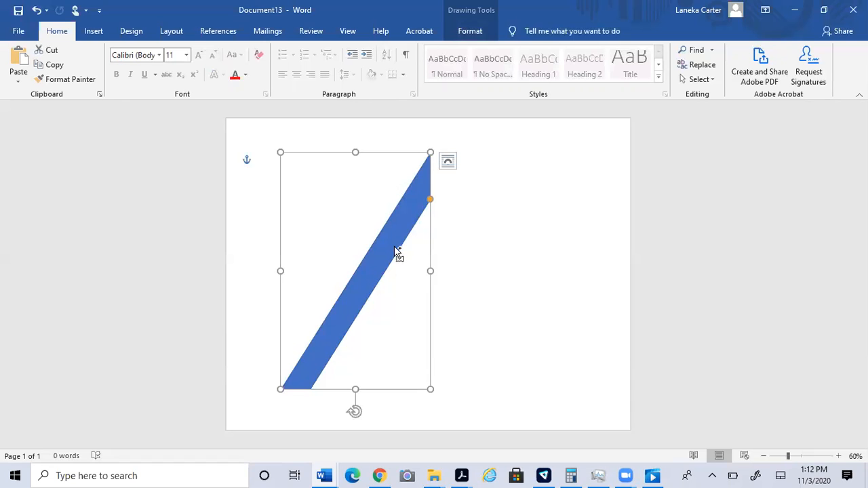
drag(393, 258, 459, 280)
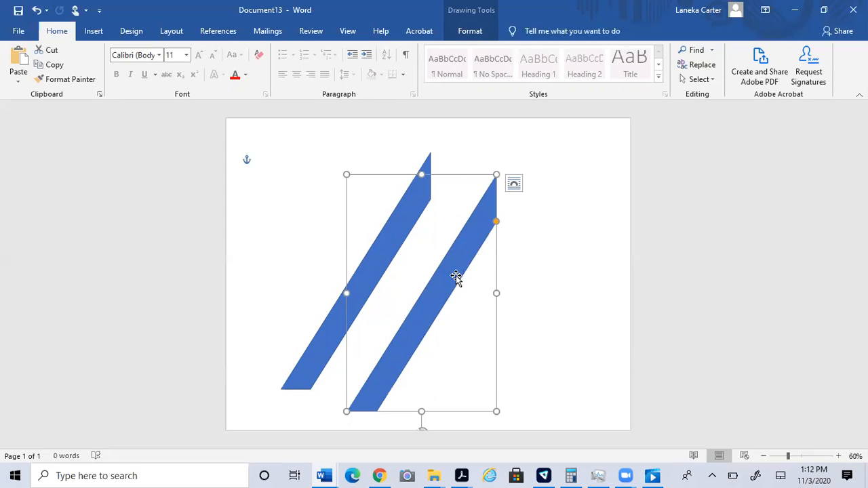
drag(458, 280, 532, 289)
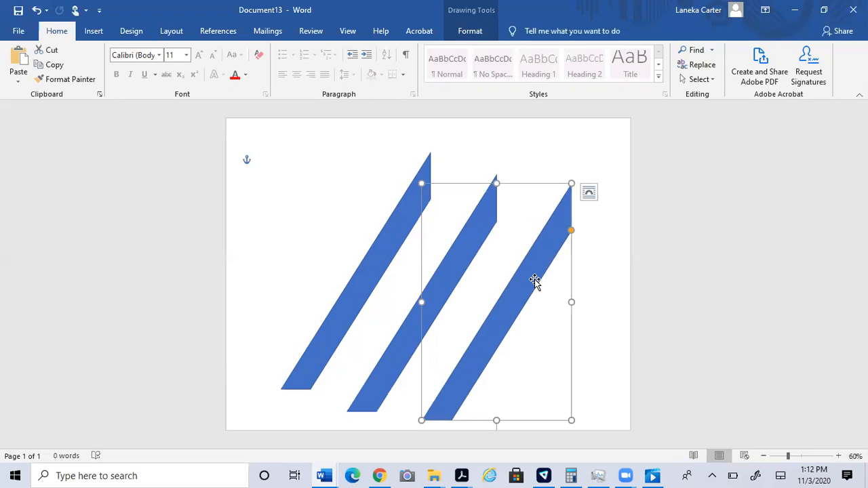
key(Delete)
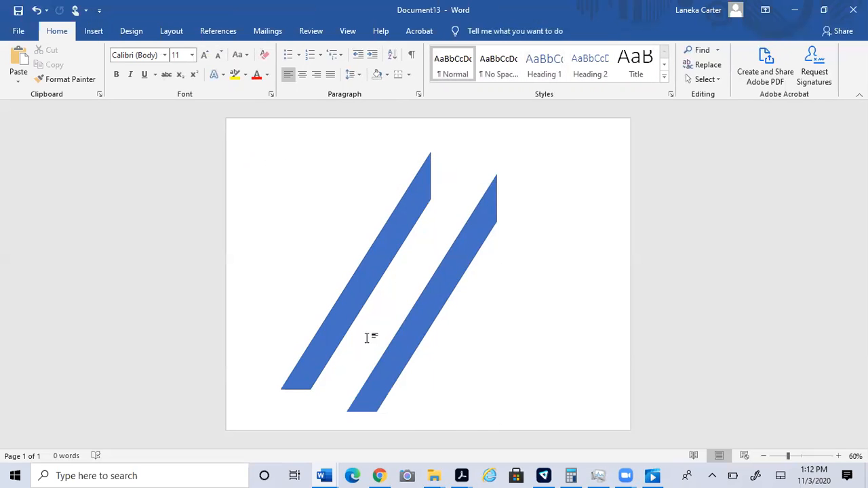
right_click(378, 254)
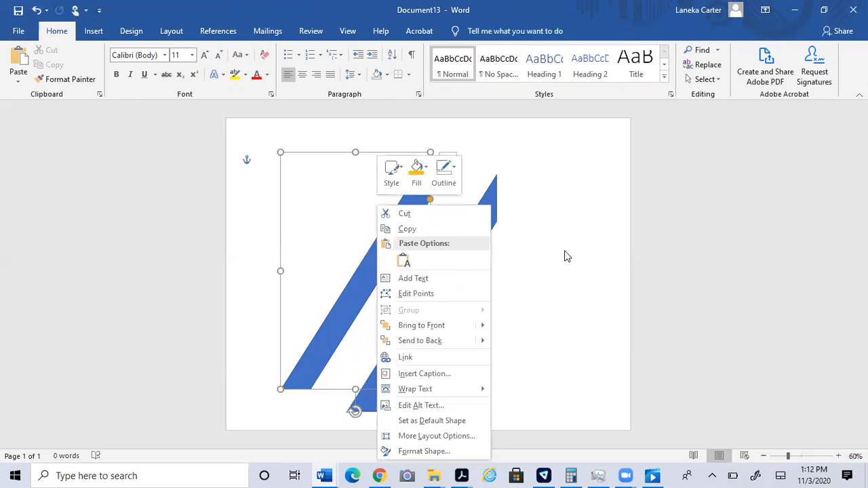
key(Escape)
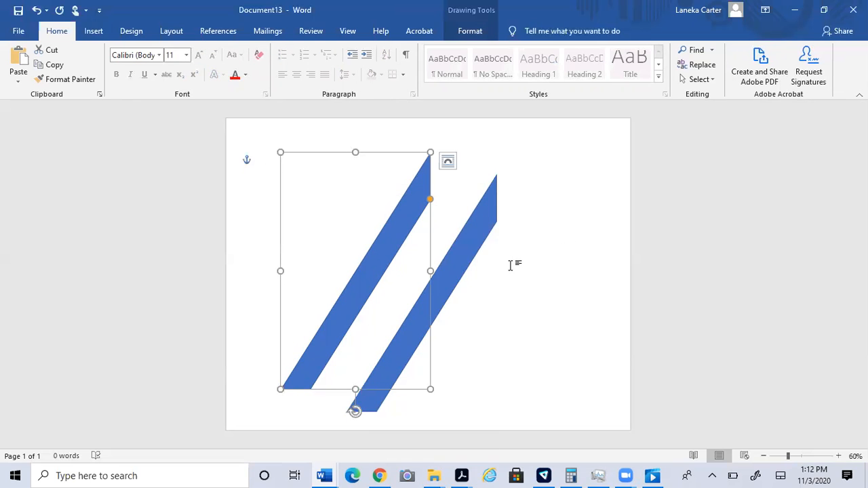
click(507, 266)
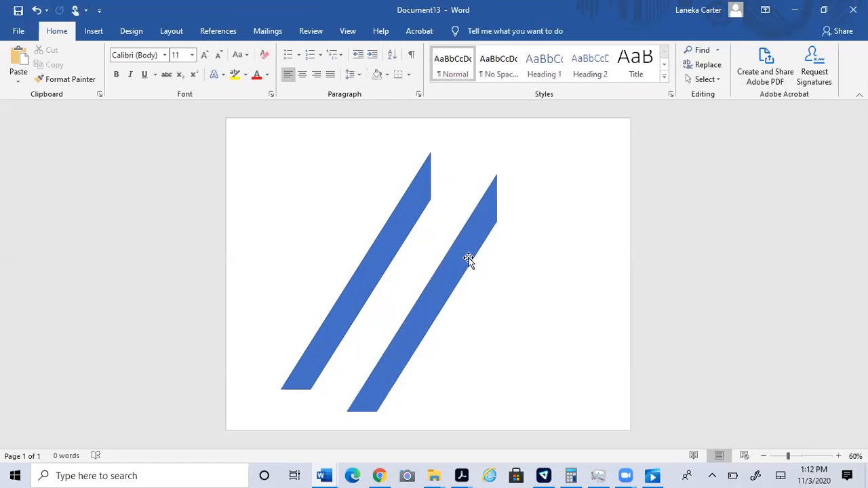
Align the copied stripe with the original and flip it horizontally so both meet at the peak as the legs of an A.
drag(455, 268, 374, 264)
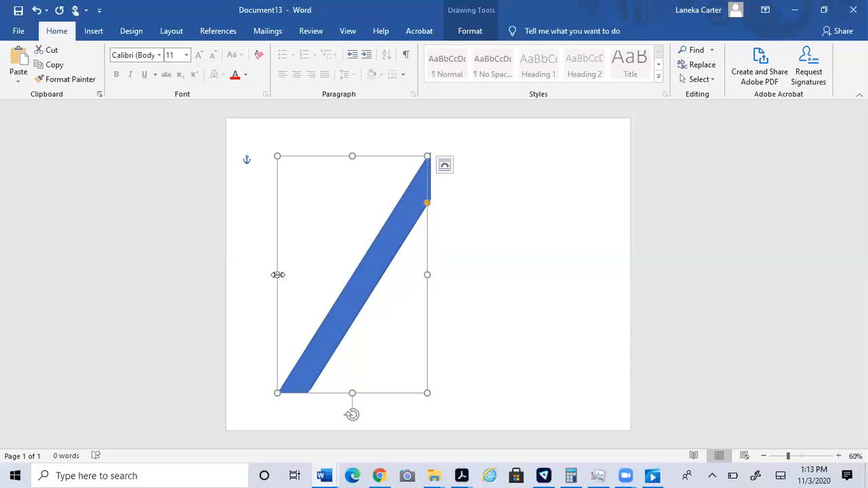
drag(275, 275, 278, 245)
mouse_move(373, 258)
mouse_down()
mouse_move(368, 252)
mouse_move(378, 250)
mouse_move(371, 258)
mouse_up()
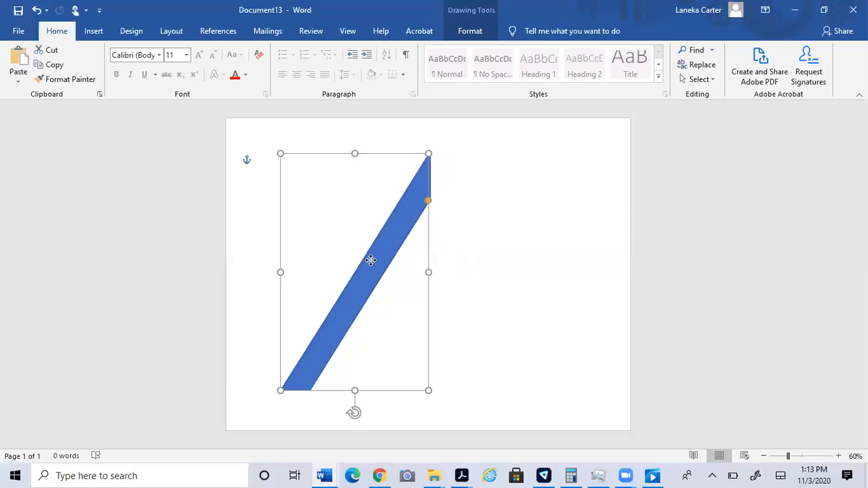
drag(279, 272, 577, 297)
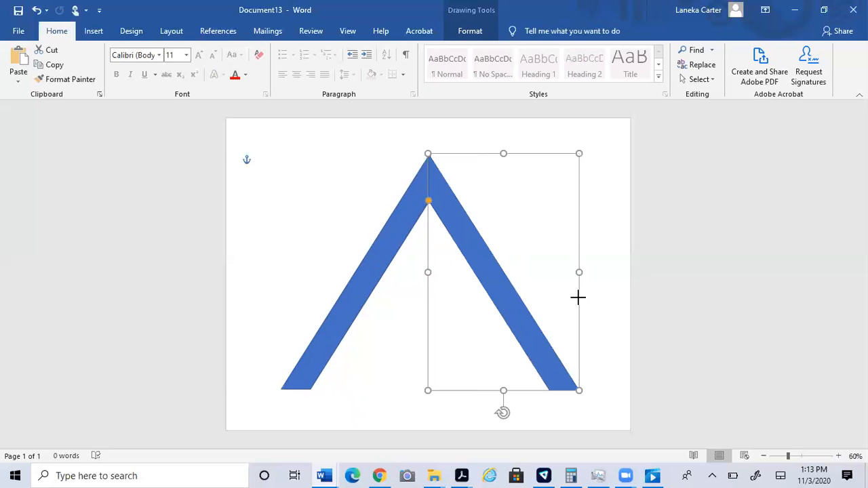
click(330, 239)
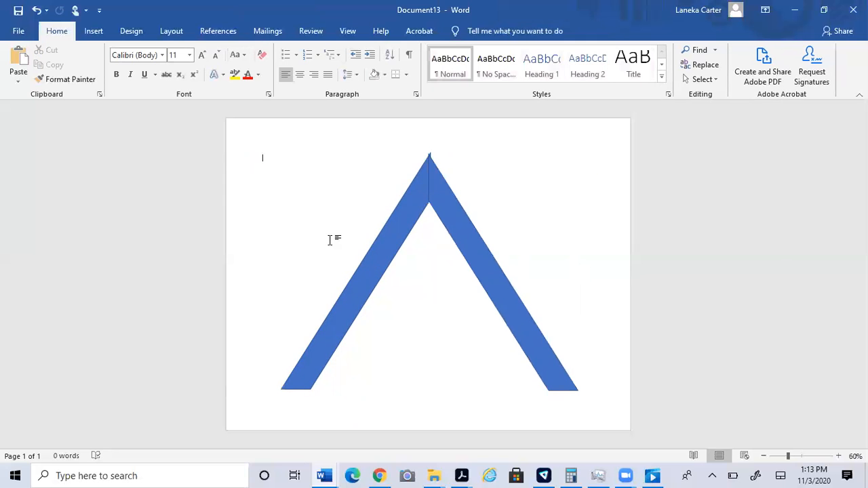
click(473, 249)
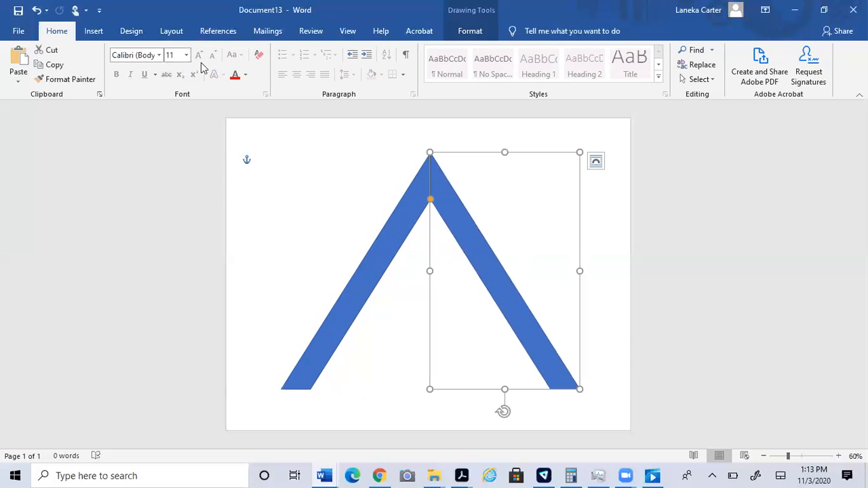
Remove the outline from both diagonal stripe legs of the A.
click(377, 263)
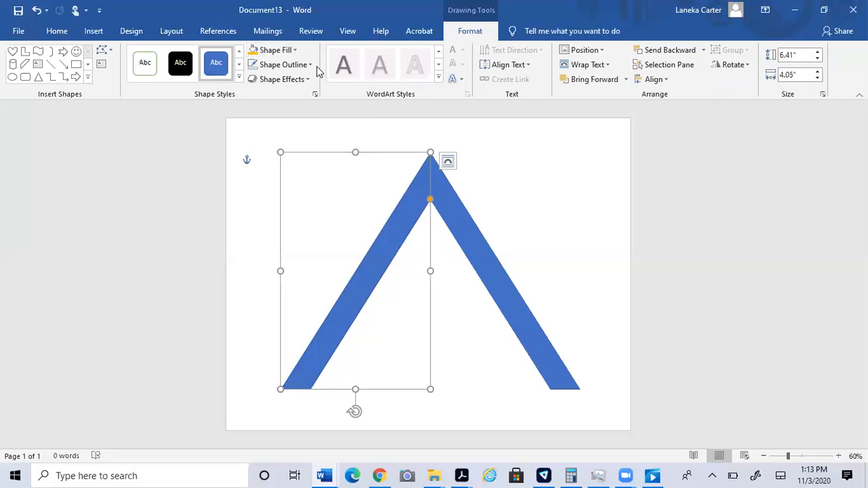
click(302, 64)
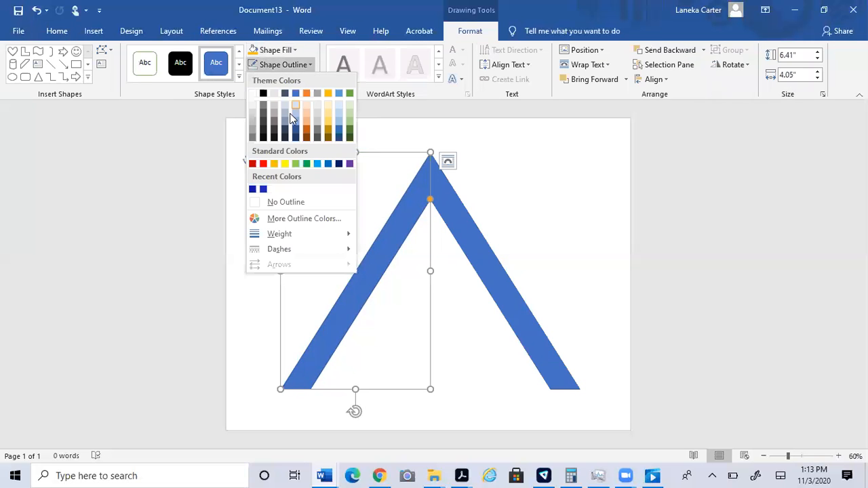
click(290, 203)
click(452, 206)
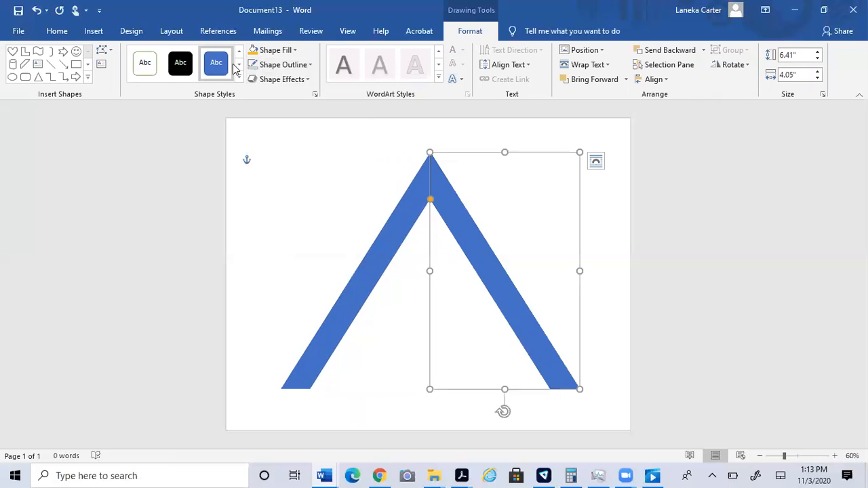
click(299, 65)
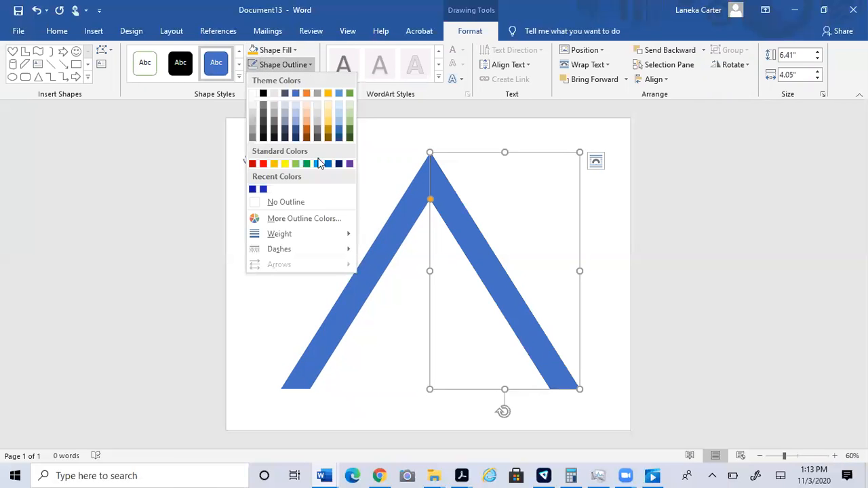
click(291, 202)
Move the right leg slightly away from the left one and try nudging it up, down and sideways.
drag(447, 228, 466, 231)
click(359, 188)
click(473, 229)
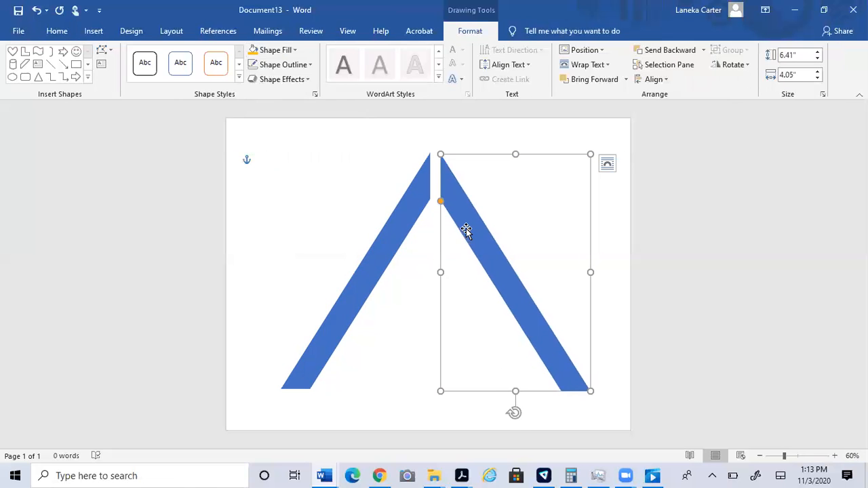
key(Up)
key(Up)
key(Up)
key(Up)
key(Up)
key(Up)
key(Up)
key(Up)
key(Up)
key(Up)
key(Up)
key(Up)
key(Up)
key(Up)
key(Up)
key(Up)
key(Up)
key(Up)
key(Up)
key(Up)
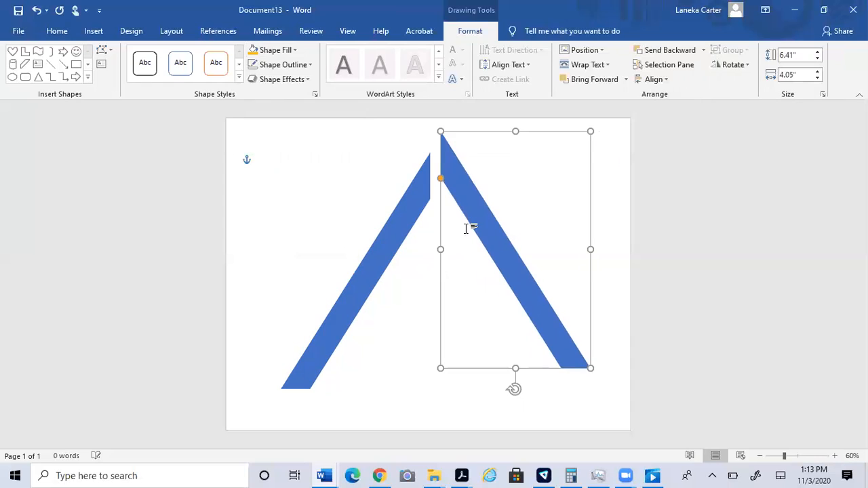
key(Down)
key(Down)
key(Down)
key(Down)
key(Down)
key(Down)
key(Down)
key(Down)
key(Down)
key(Down)
key(Down)
key(Down)
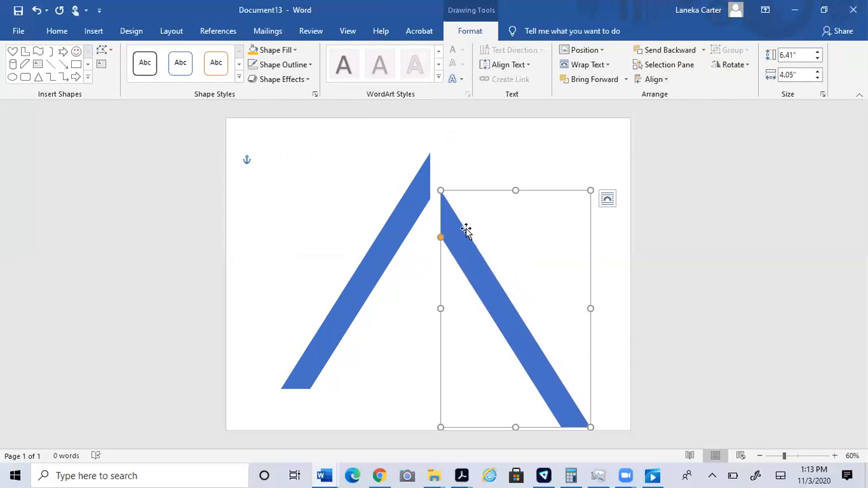
key(Left)
key(Left)
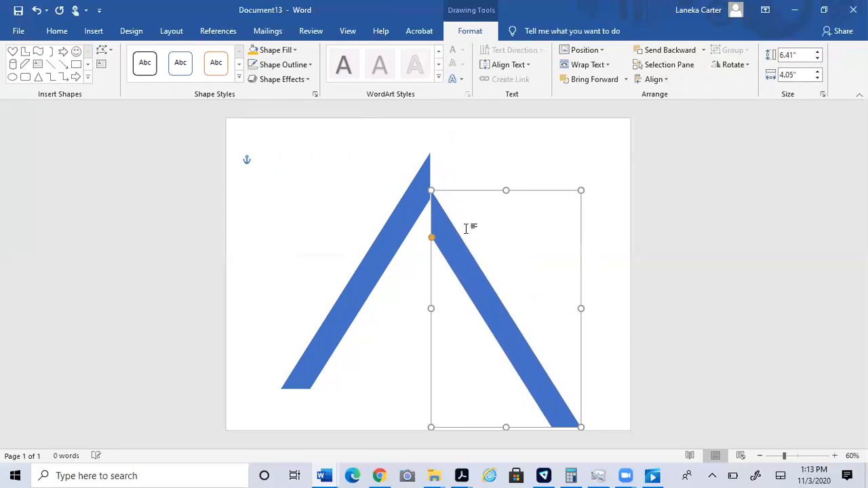
key(Right)
key(Right)
key(Right)
Move the right leg back against the left leg so both meet at the peak without a gap.
drag(480, 256, 461, 217)
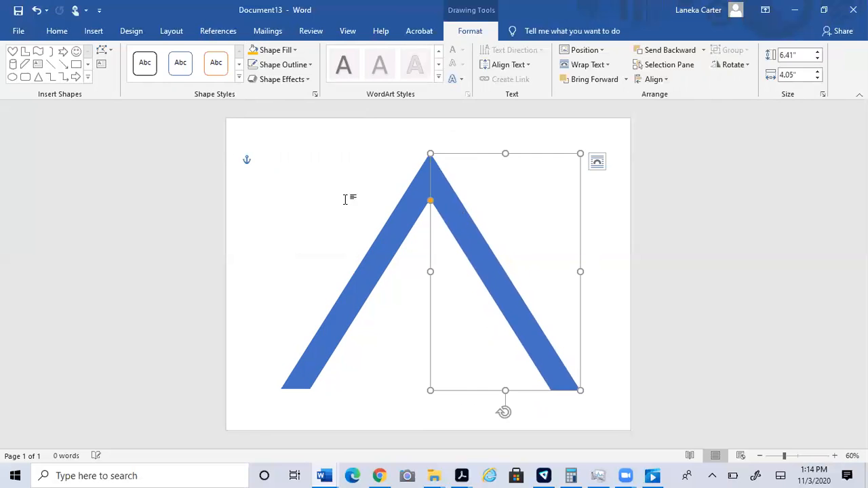
click(345, 197)
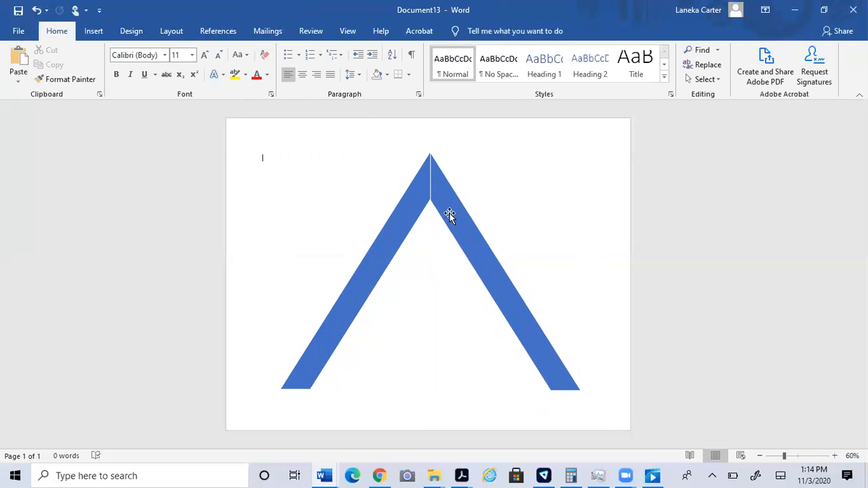
click(451, 214)
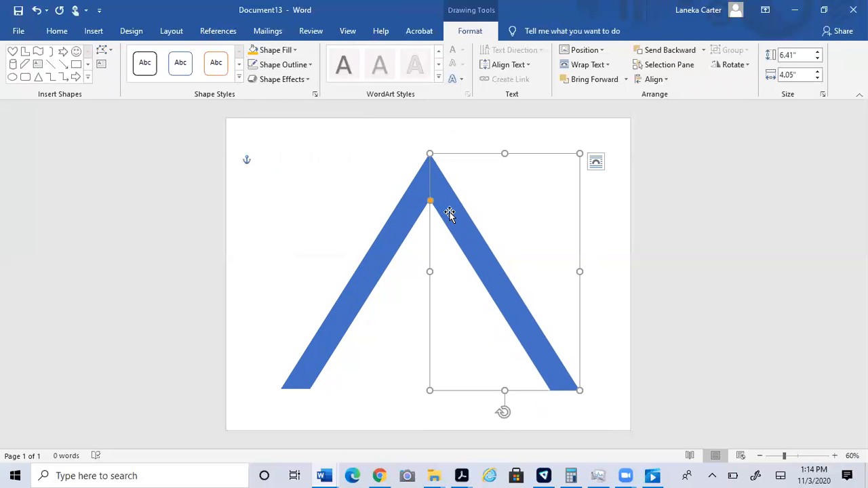
click(353, 183)
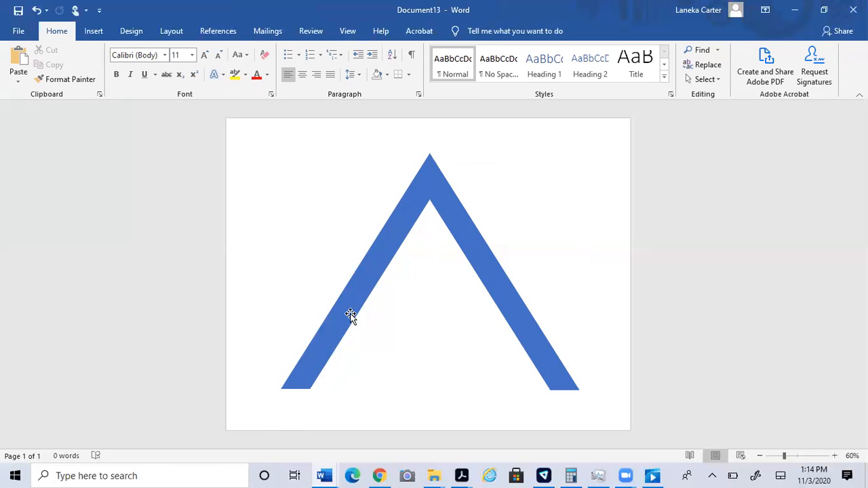
Draw a rectangle crossbar between the two legs and adjust it to about 0.62" high and 3.45" wide.
click(106, 38)
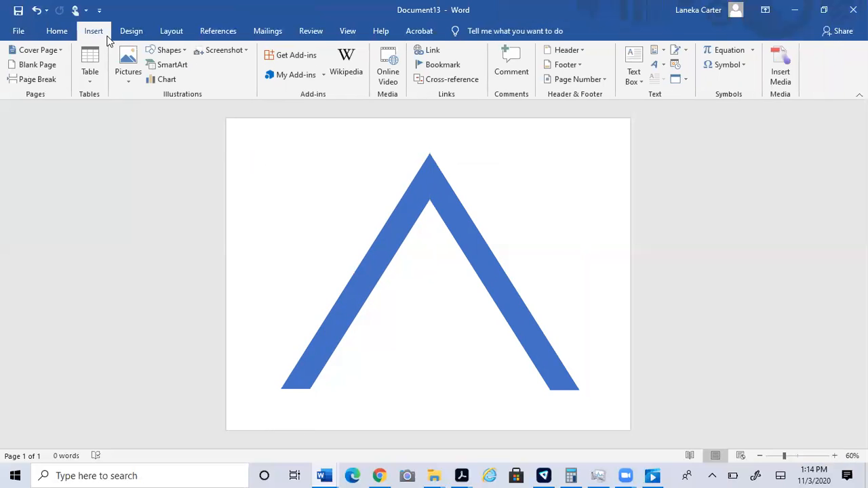
click(179, 50)
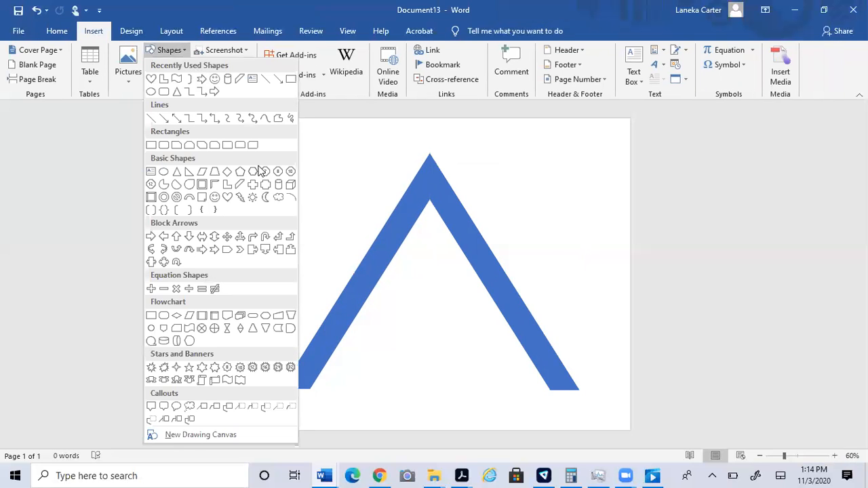
click(150, 144)
mouse_move(400, 287)
mouse_down()
mouse_move(440, 325)
mouse_move(418, 307)
mouse_move(360, 299)
mouse_move(395, 275)
mouse_move(495, 272)
mouse_up()
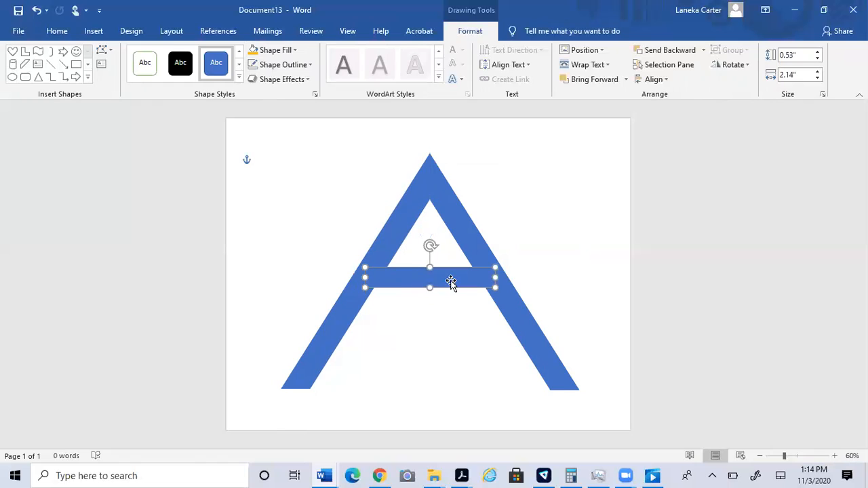
drag(398, 280, 422, 282)
drag(491, 281, 490, 281)
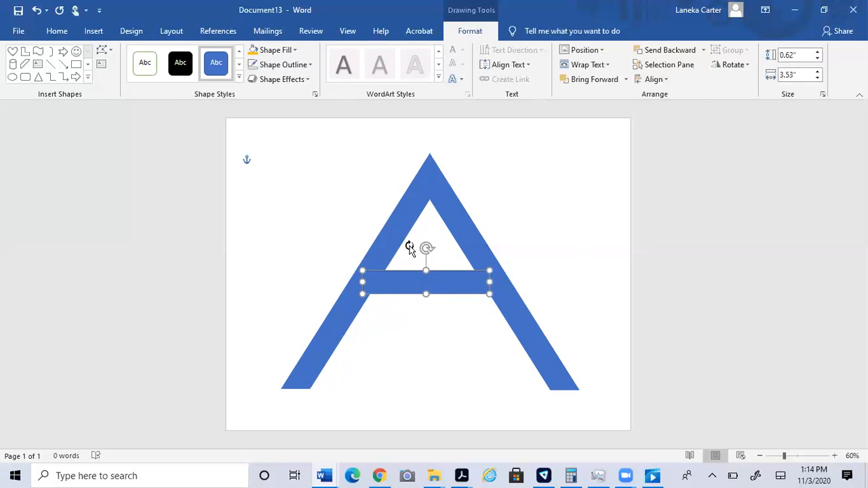
Remove the outline from the crossbar rectangle.
click(310, 64)
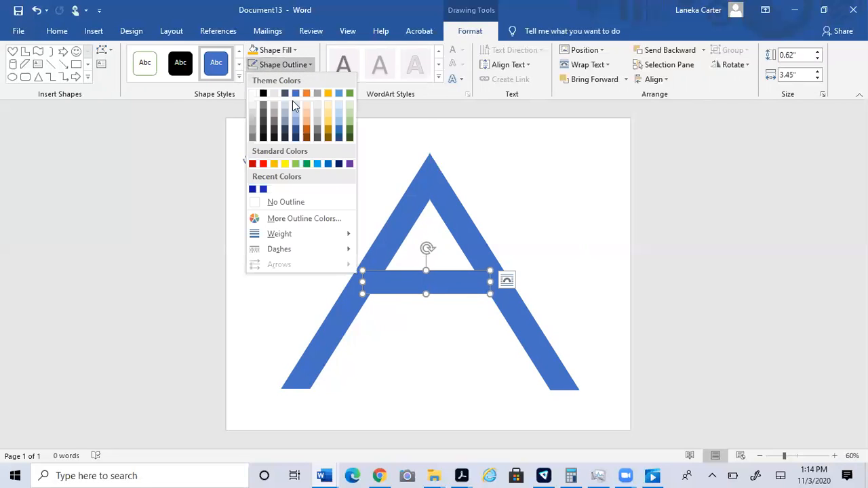
click(297, 203)
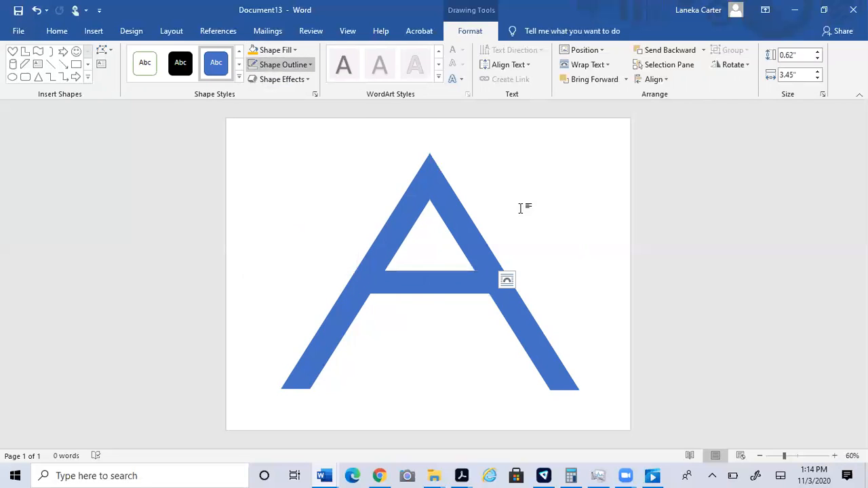
click(500, 248)
Bring the feet of both legs slightly inward and lower, making the right leg about 6.66" high and 3.83" wide.
double_click(309, 365)
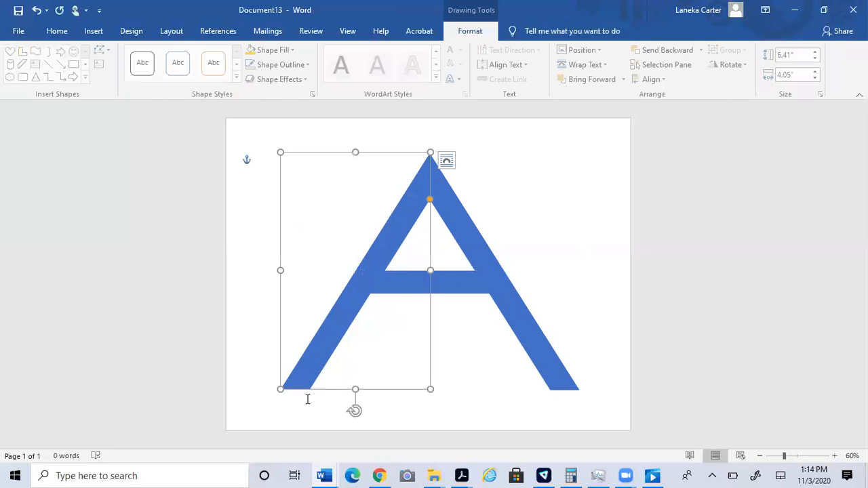
drag(276, 391, 290, 392)
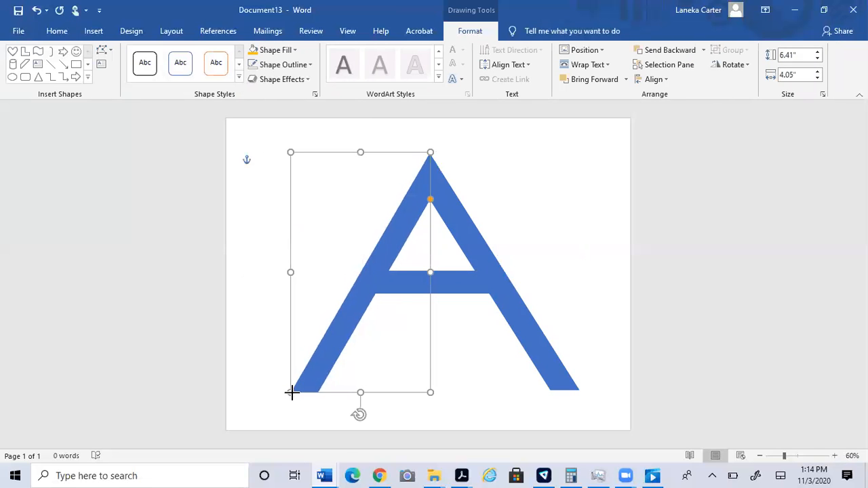
click(560, 380)
drag(577, 392, 572, 399)
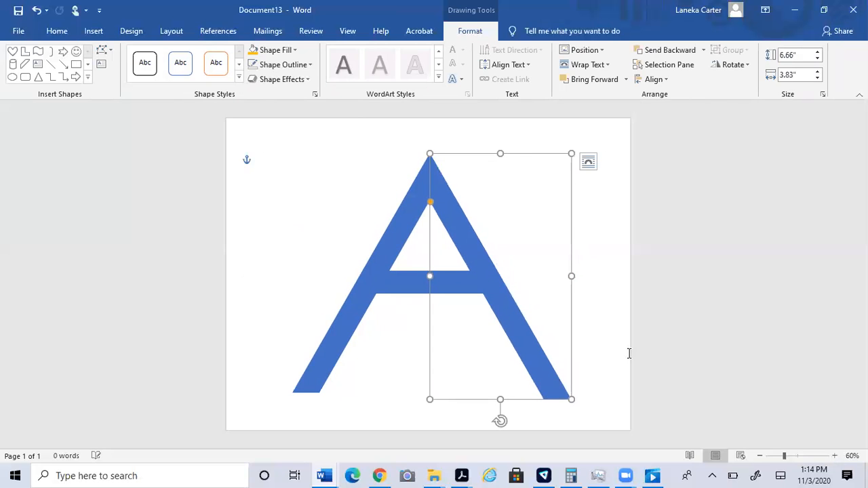
click(599, 402)
Shorten the crossbar at both ends so it fits within the outer edges of the narrowed legs.
click(418, 285)
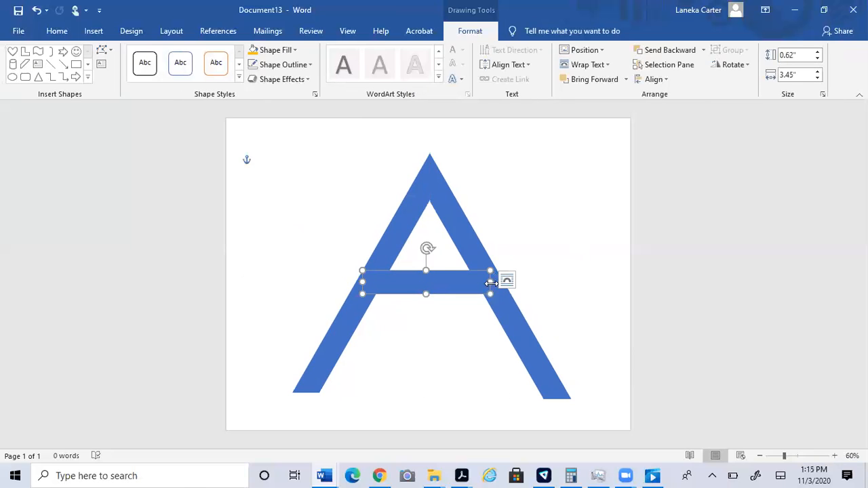
drag(489, 282, 482, 282)
drag(362, 282, 374, 282)
click(425, 369)
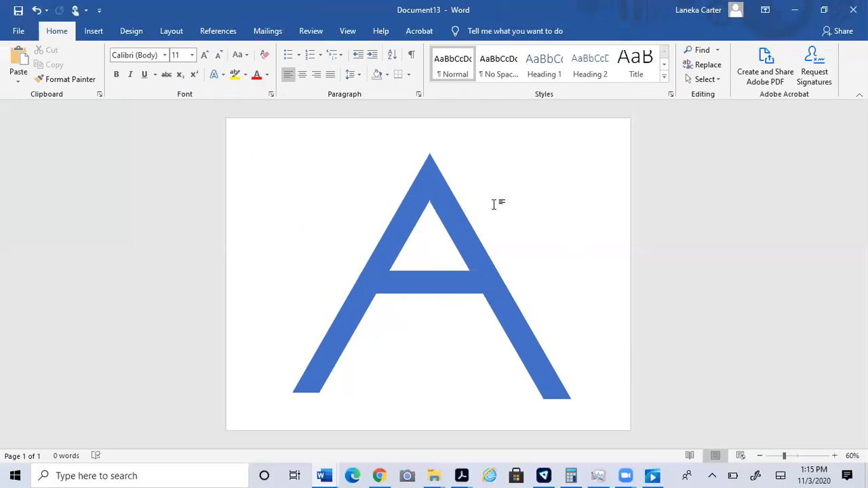
click(454, 210)
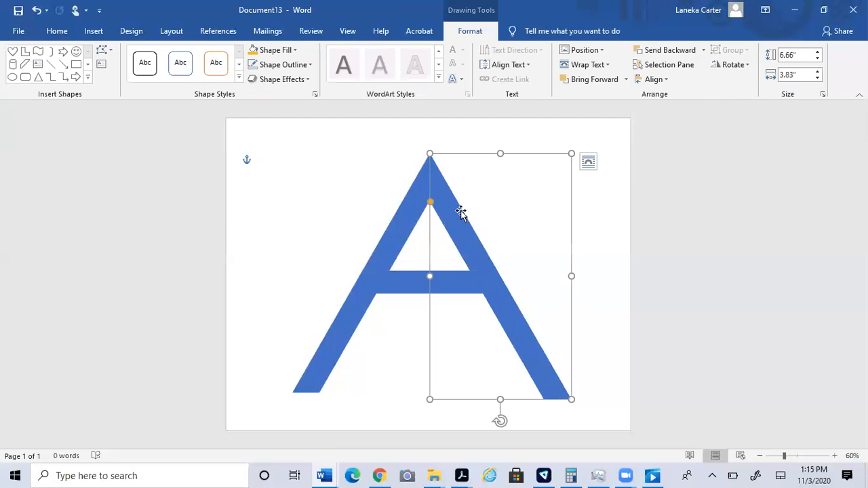
click(339, 194)
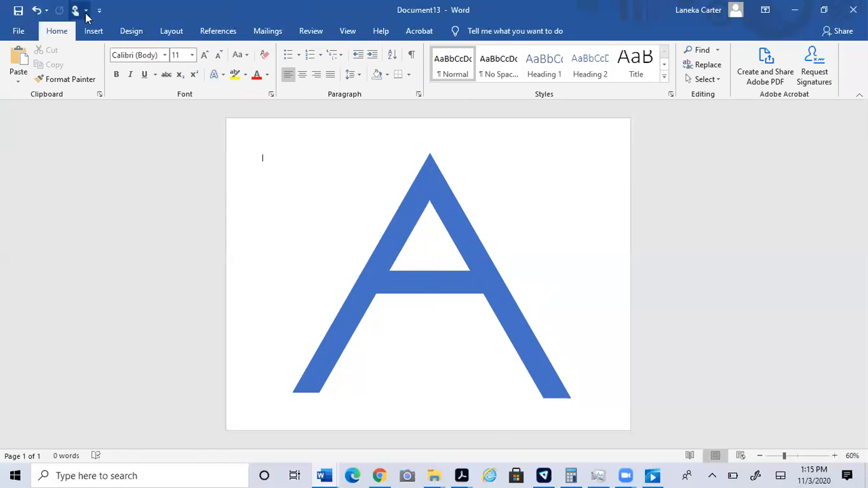
Insert an oval at the upper right of the A and stretch it to about 1" high and 2.22" wide.
click(93, 32)
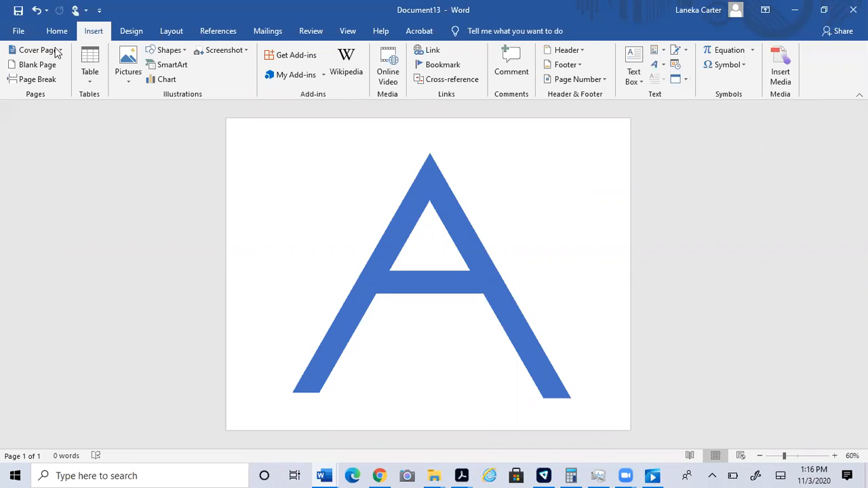
click(169, 50)
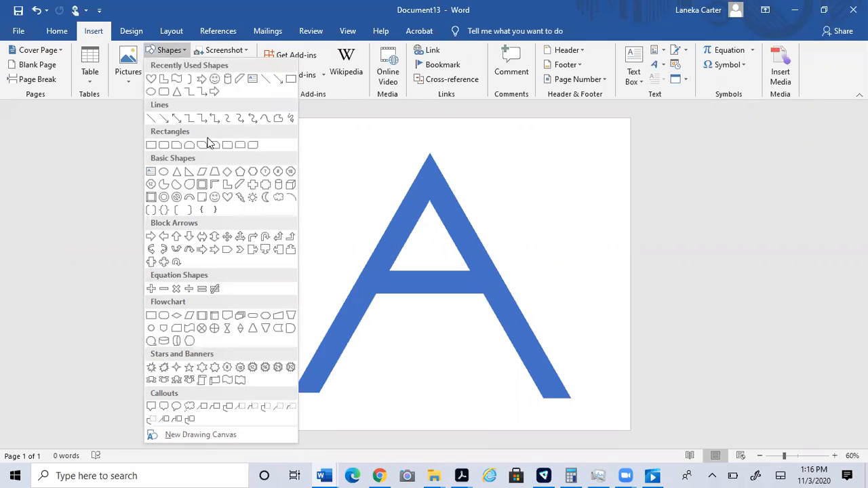
click(150, 92)
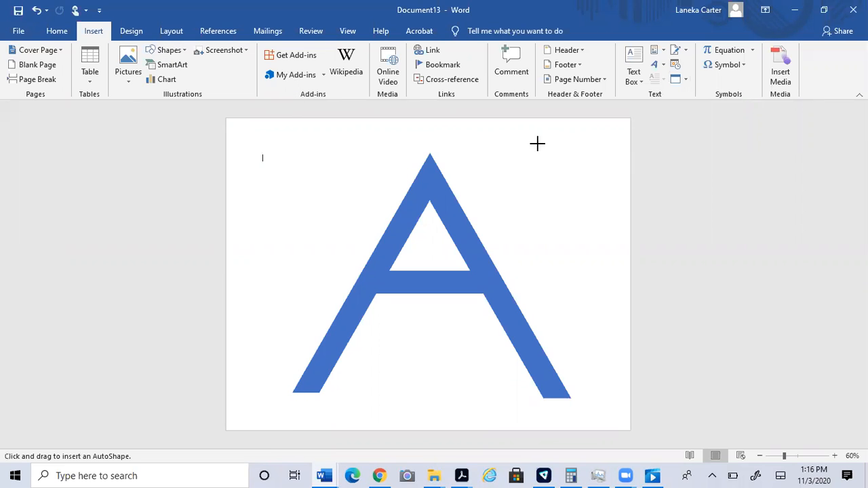
click(515, 153)
drag(510, 173, 471, 171)
drag(557, 171, 575, 172)
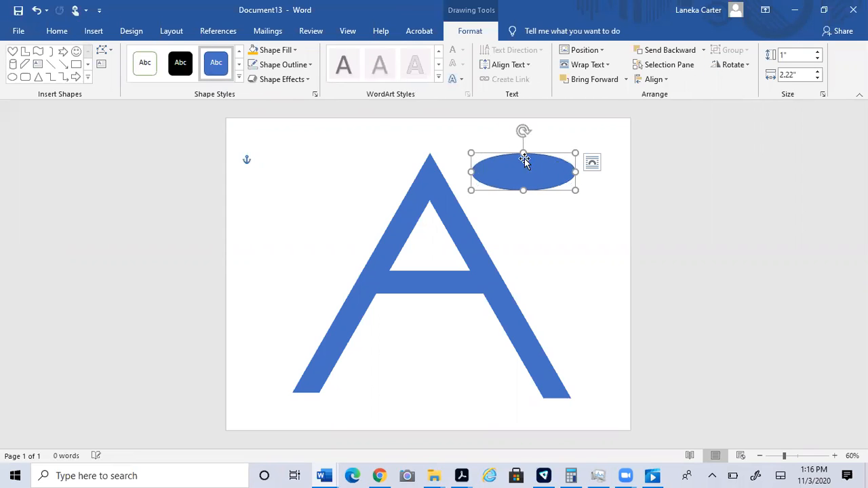
Move the oval to the upper left of the A and resize it to about 0.79" high and 3.29" wide.
drag(298, 138, 306, 173)
drag(359, 171, 377, 170)
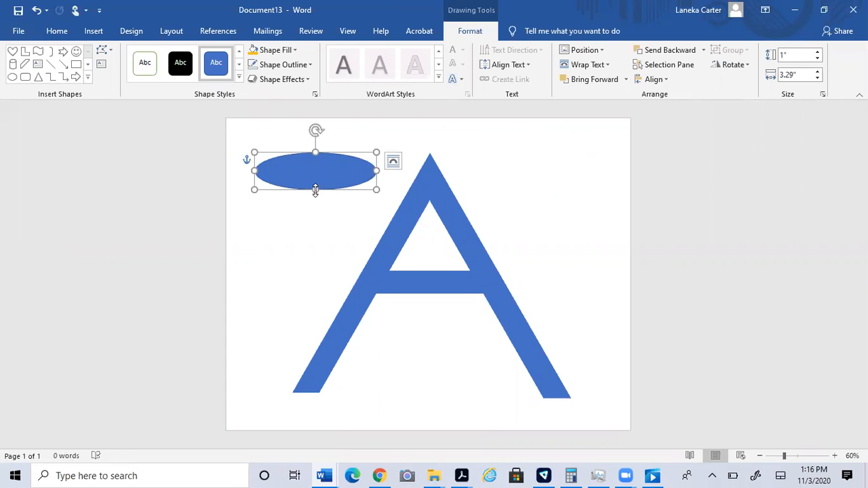
drag(315, 189, 316, 183)
click(314, 208)
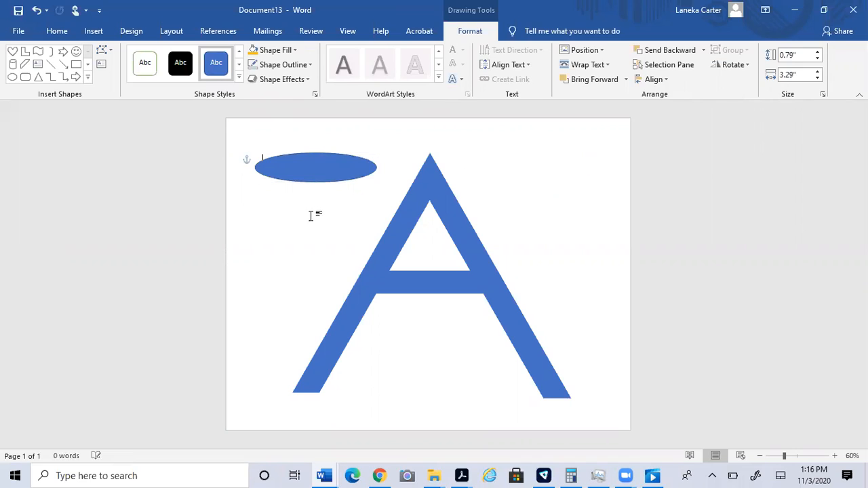
Edit the oval's points, bending its upper and lower edges with the midpoint curve handles into a wavy ribbon about 1.27" high.
double_click(311, 172)
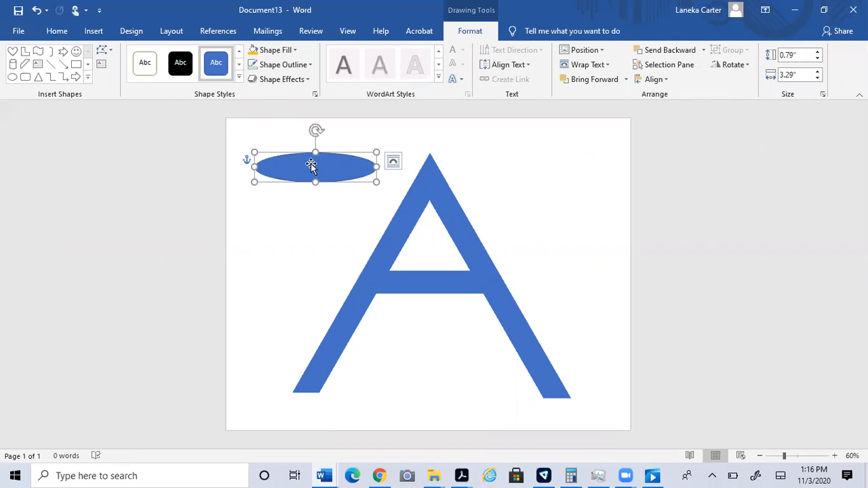
right_click(312, 169)
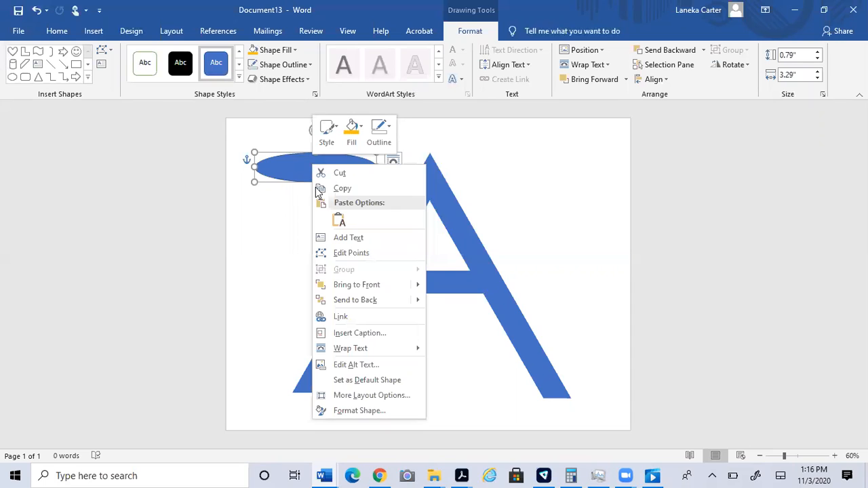
click(361, 256)
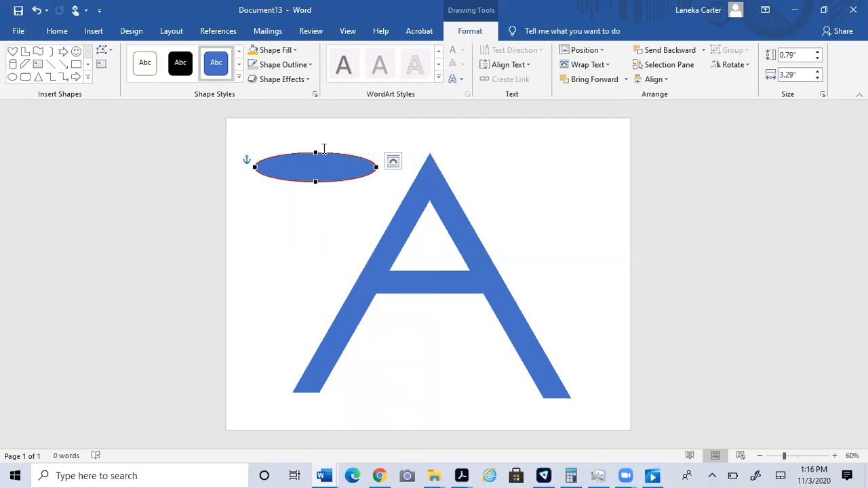
click(315, 153)
drag(348, 152, 344, 135)
click(316, 181)
drag(348, 182, 348, 152)
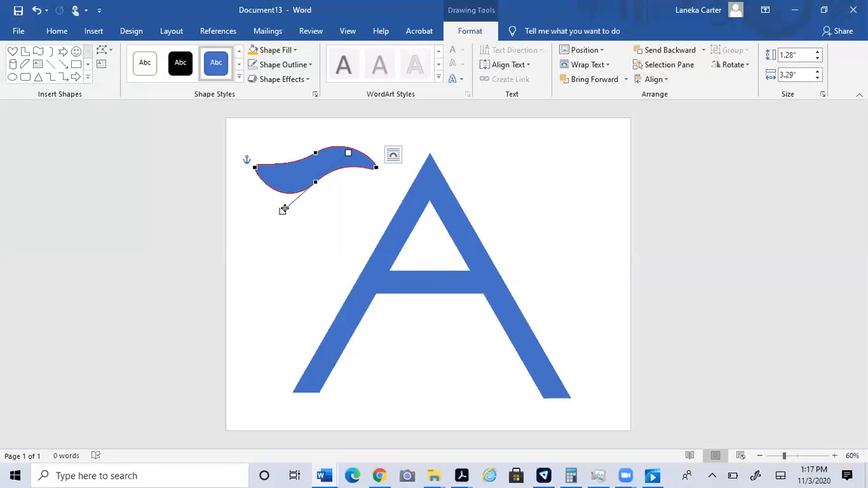
drag(282, 210, 282, 209)
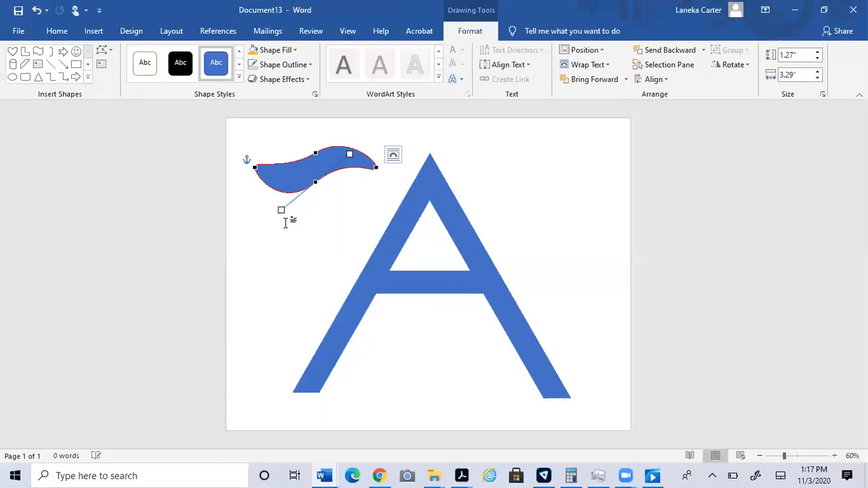
Adjust the curve handles at the ribbon's left and right end points so both ends taper, and finish editing points.
click(255, 166)
drag(255, 158, 258, 170)
click(377, 166)
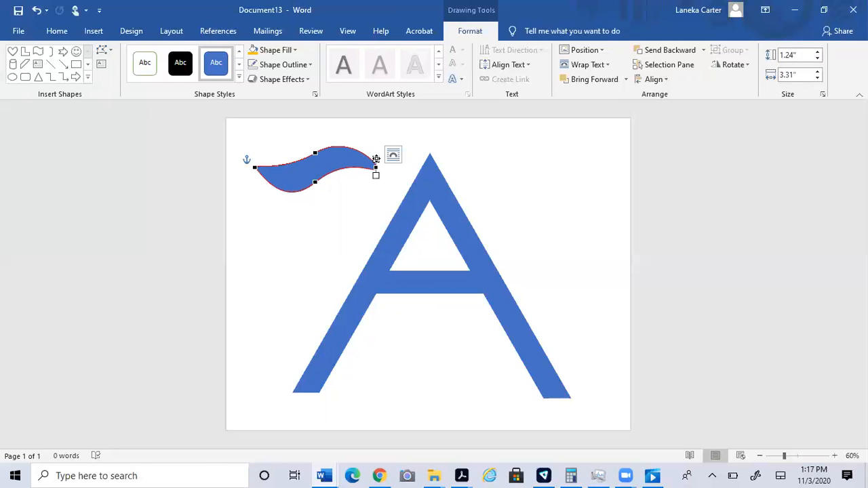
drag(377, 159, 380, 170)
click(355, 187)
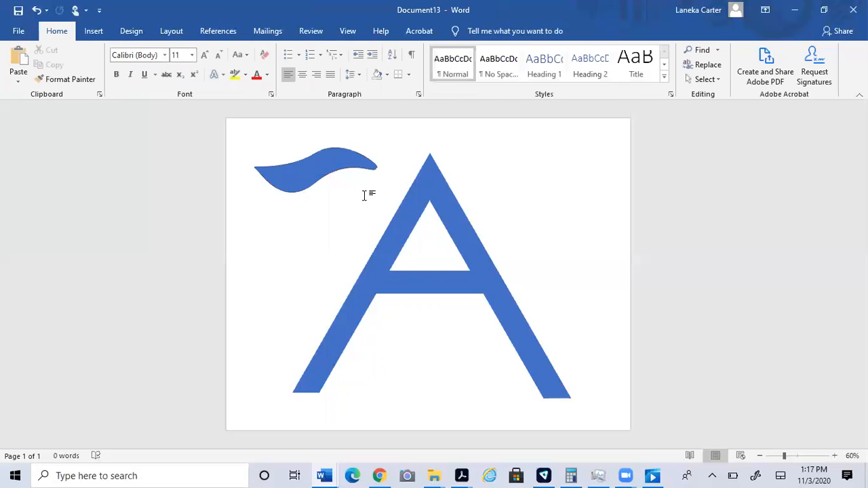
Place the ribbon across the crossbar and right leg at about 3.52" wide, and give it an orange fill with no outline.
mouse_move(327, 162)
mouse_down()
mouse_move(564, 264)
mouse_move(491, 287)
mouse_up()
drag(547, 271, 549, 272)
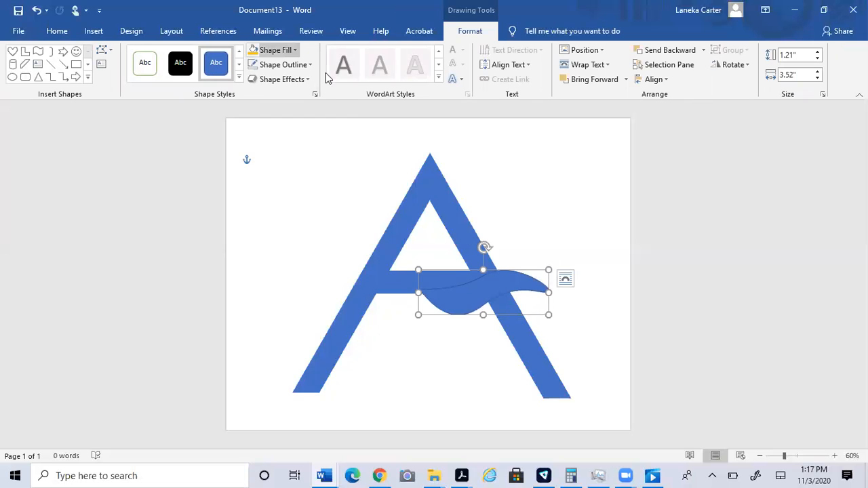
click(295, 50)
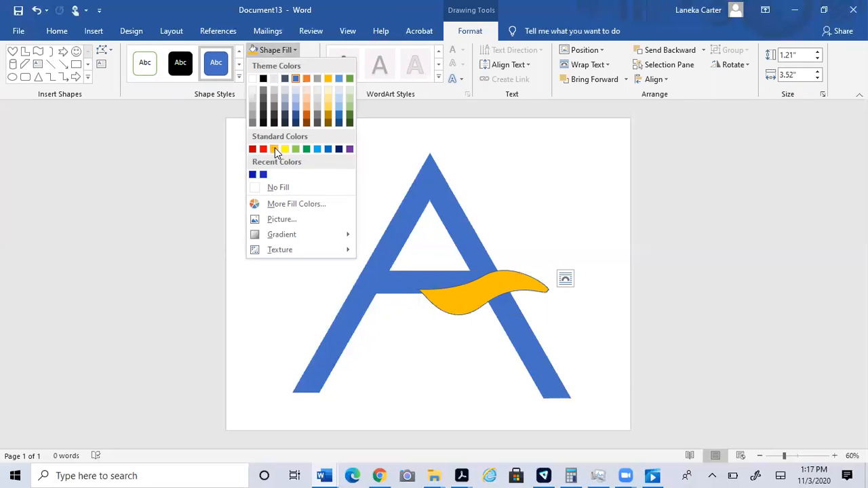
click(275, 148)
click(311, 64)
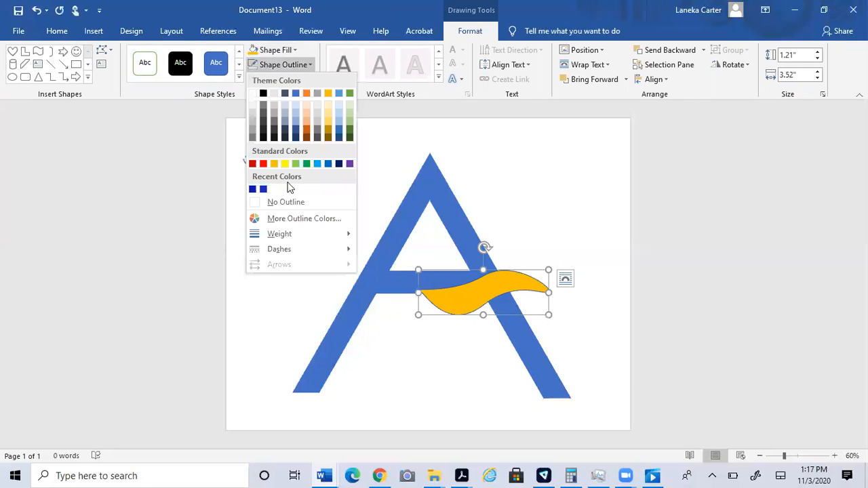
click(283, 201)
Tilt the ribbon upward to the right across the crossbar and resize it to about 1.46" high and 4.21" wide.
drag(469, 314, 426, 316)
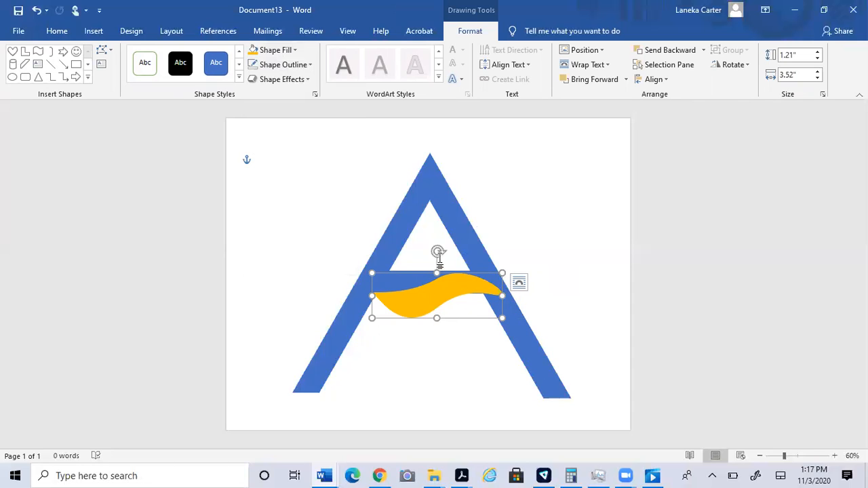
drag(439, 252, 414, 215)
drag(434, 305, 465, 310)
drag(514, 263, 545, 262)
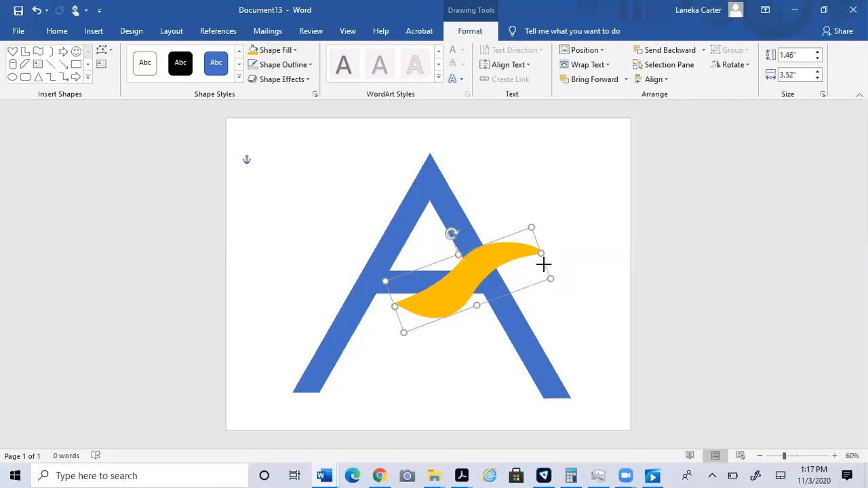
mouse_move(413, 316)
mouse_down()
mouse_move(397, 319)
mouse_move(406, 318)
mouse_up()
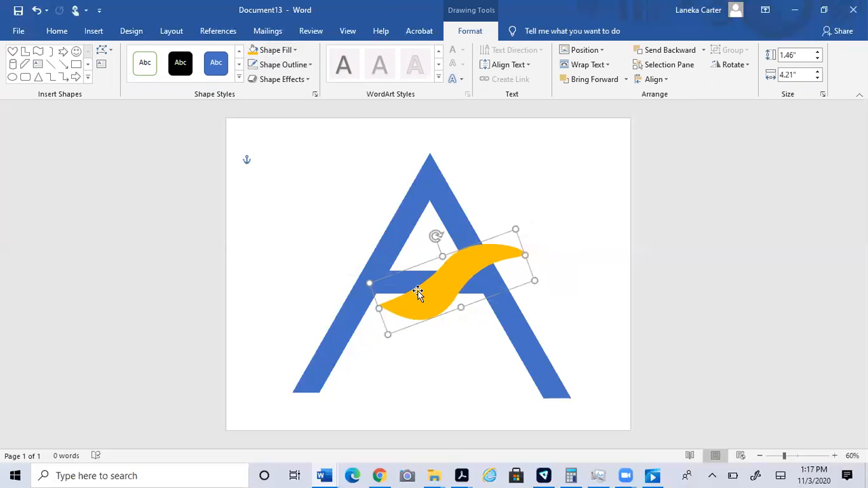
drag(442, 234, 448, 234)
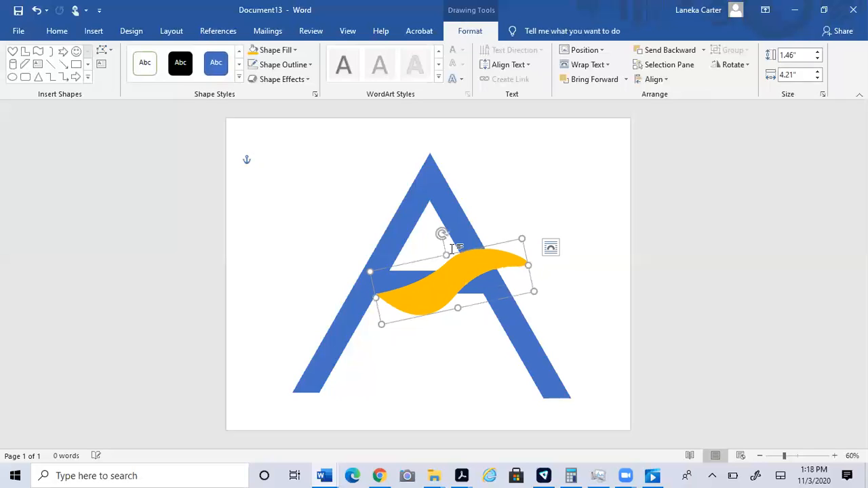
Fine-tune the ribbon's tilt and position over the crossbar, resizing it to about 1.39" high and 4.89" wide.
drag(453, 280, 446, 281)
mouse_move(500, 249)
mouse_down()
mouse_move(497, 257)
mouse_move(510, 249)
mouse_up()
mouse_move(384, 299)
mouse_down()
mouse_move(375, 300)
mouse_move(377, 293)
mouse_up()
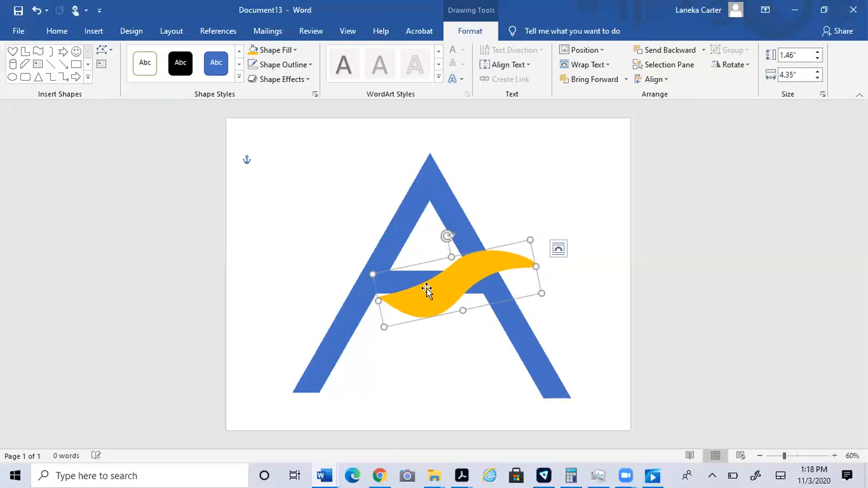
drag(453, 261, 476, 279)
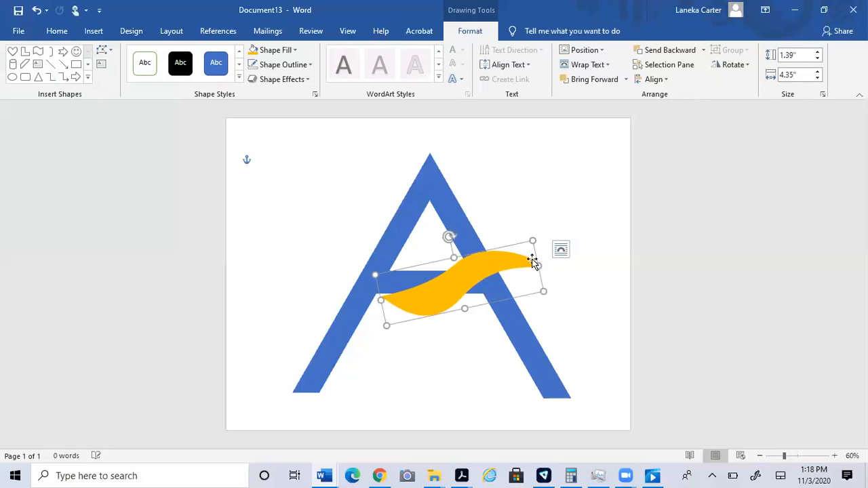
drag(450, 239, 442, 235)
drag(419, 311, 384, 300)
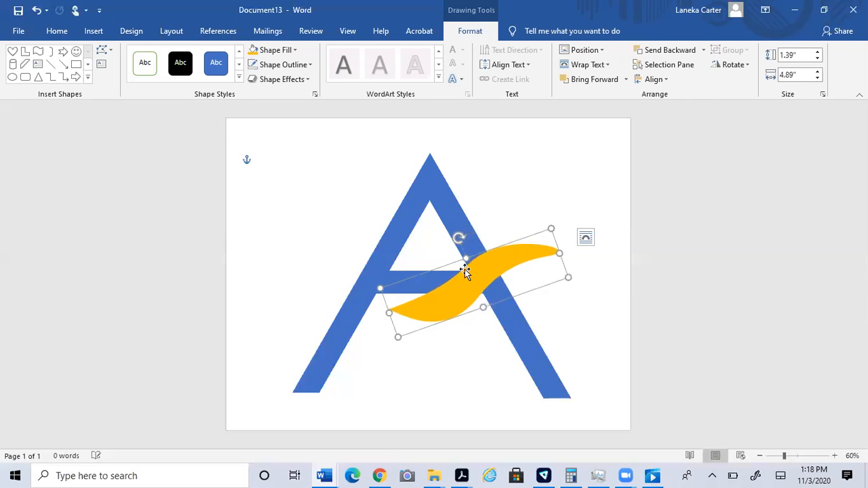
Open the shadow settings in the ribbon's shape formatting options.
right_click(480, 275)
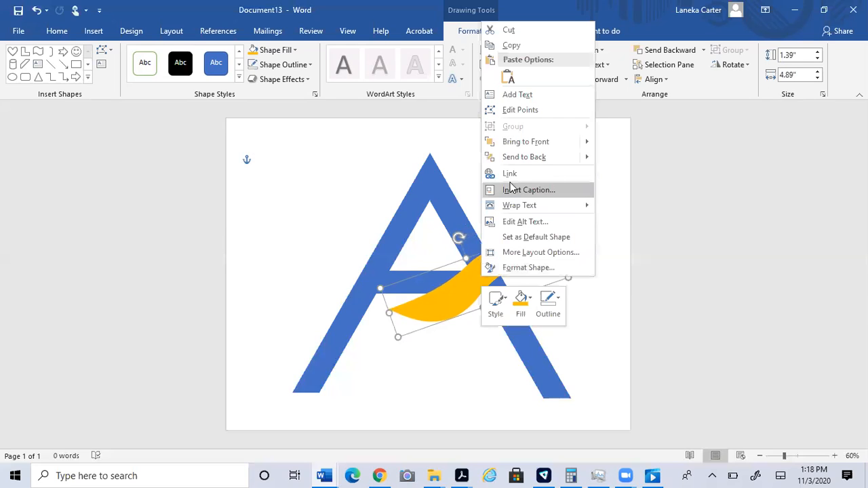
click(536, 274)
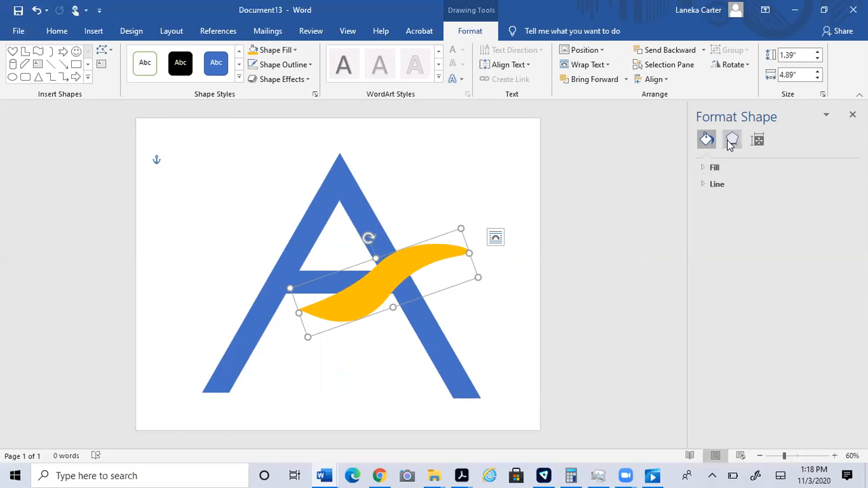
click(731, 143)
click(727, 167)
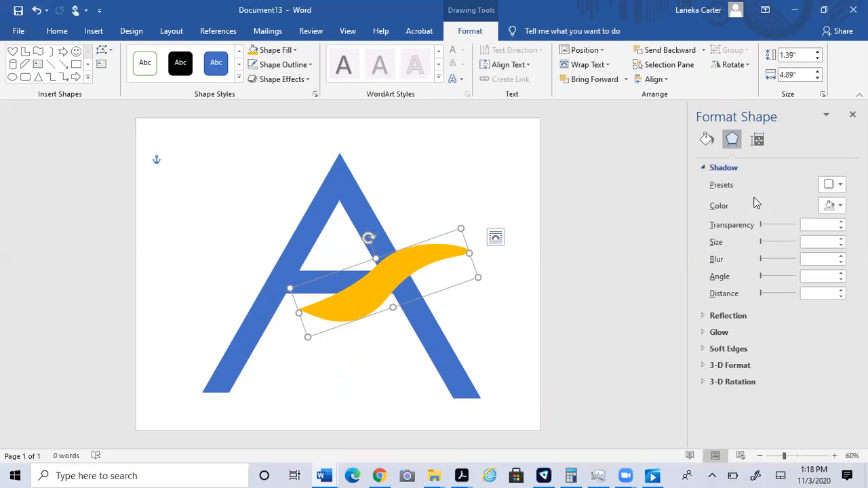
Try the top and top-right inner shadow presets on the ribbon.
click(833, 187)
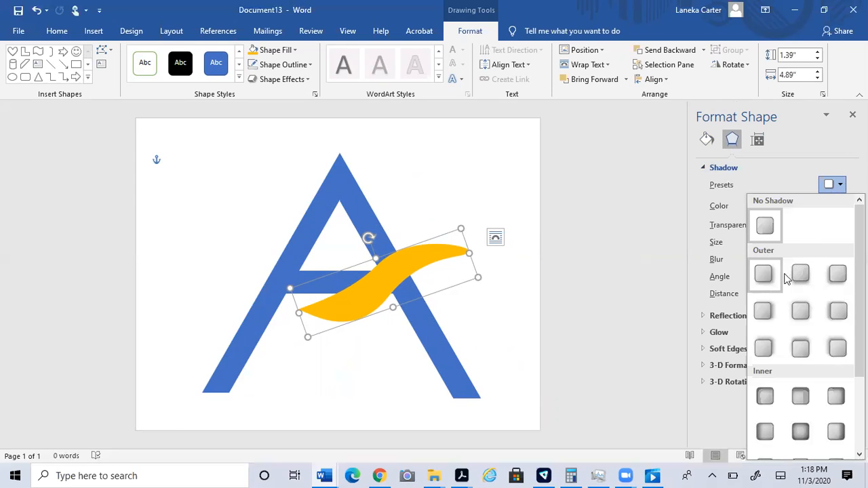
click(801, 396)
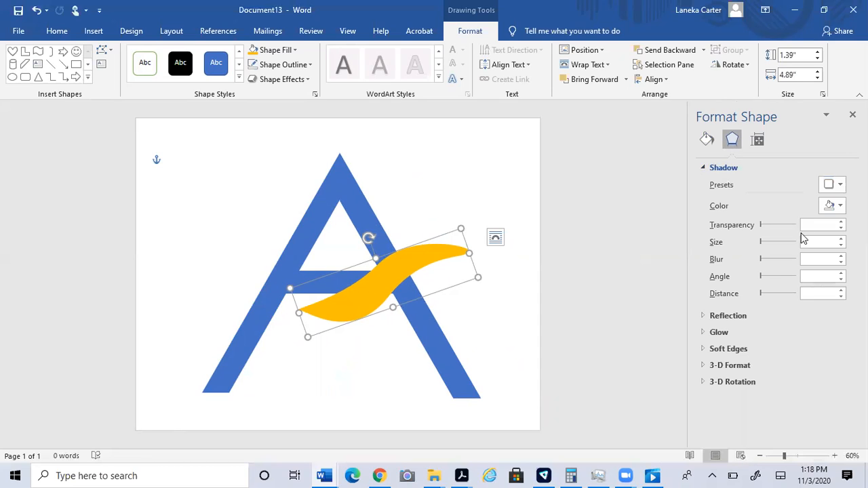
click(840, 186)
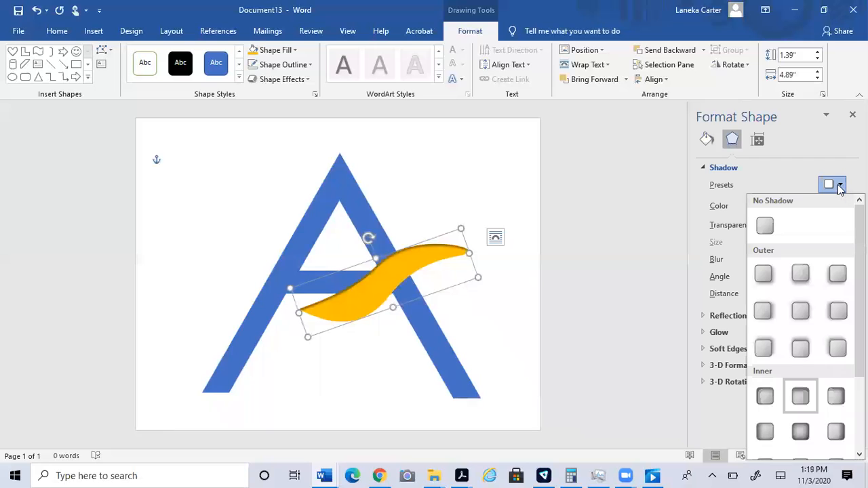
click(838, 394)
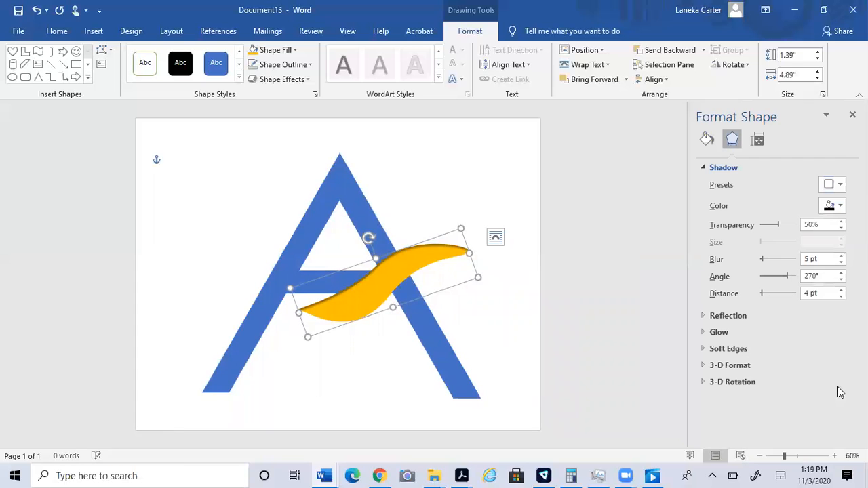
Apply the outer shadow preset that casts the shadow above the ribbon.
click(840, 186)
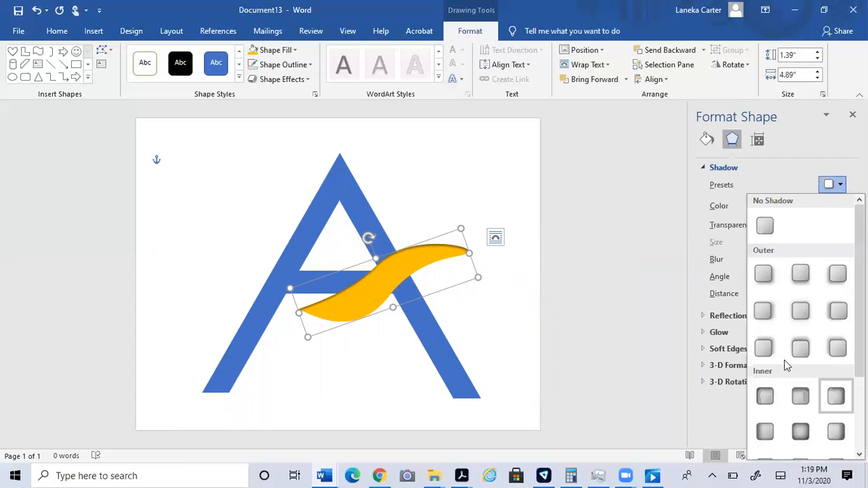
click(764, 348)
click(839, 186)
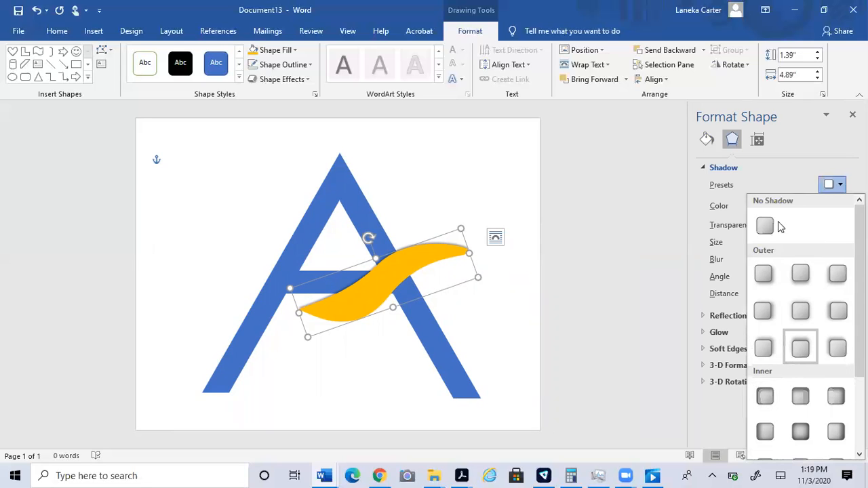
click(814, 182)
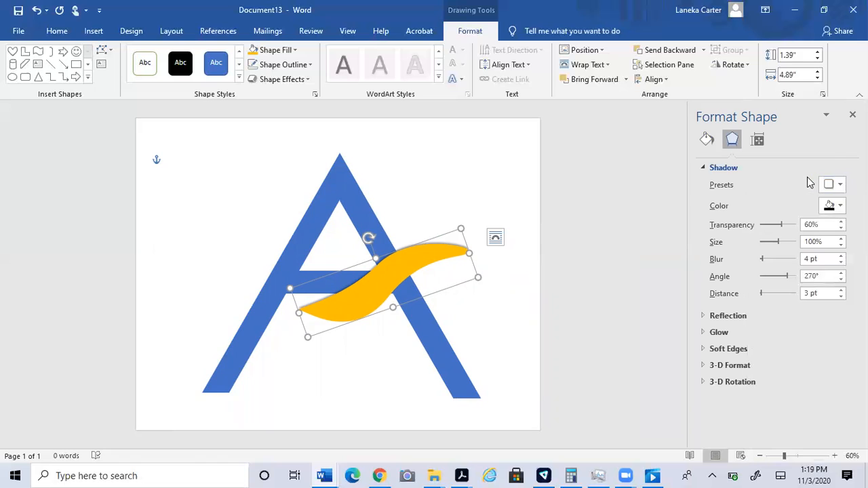
Make the ribbon's shadow white with 0% transparency, and nudge the ribbon slightly up and to the left.
click(840, 207)
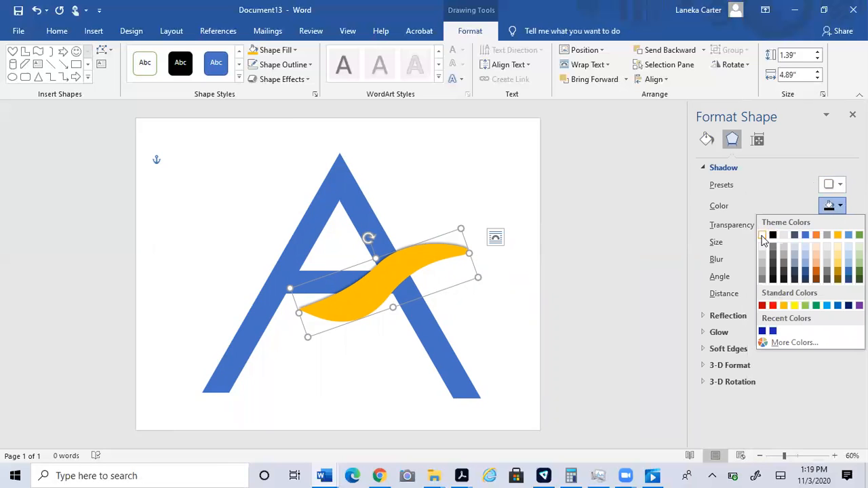
click(762, 236)
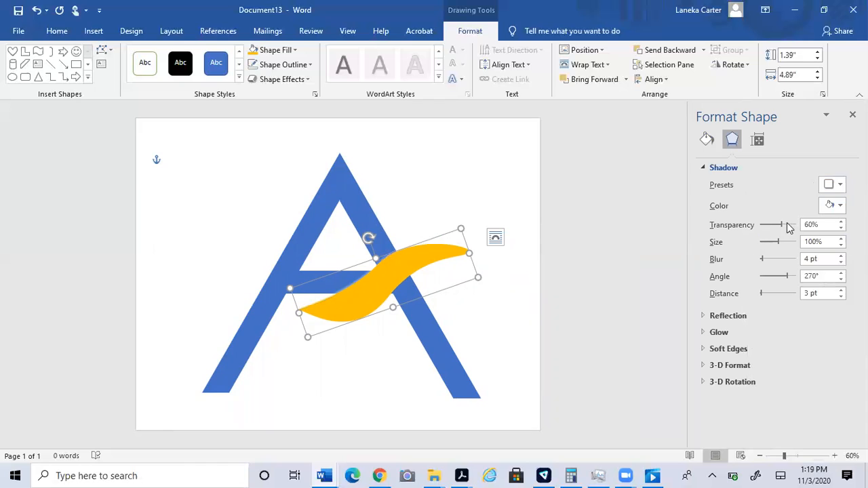
drag(782, 225, 753, 224)
drag(349, 316, 341, 313)
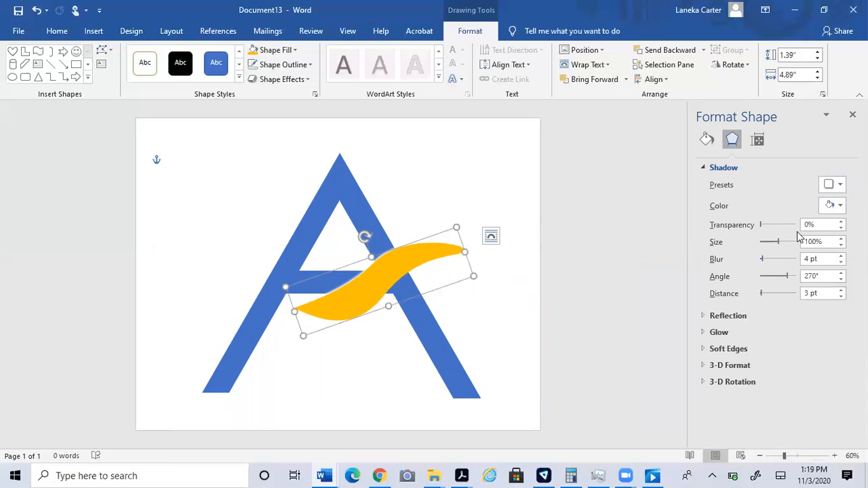
Set the ribbon shadow's size to 104%, blur to 0 pt and angle to 250°.
mouse_move(778, 241)
mouse_down()
mouse_move(771, 244)
mouse_move(777, 234)
mouse_up()
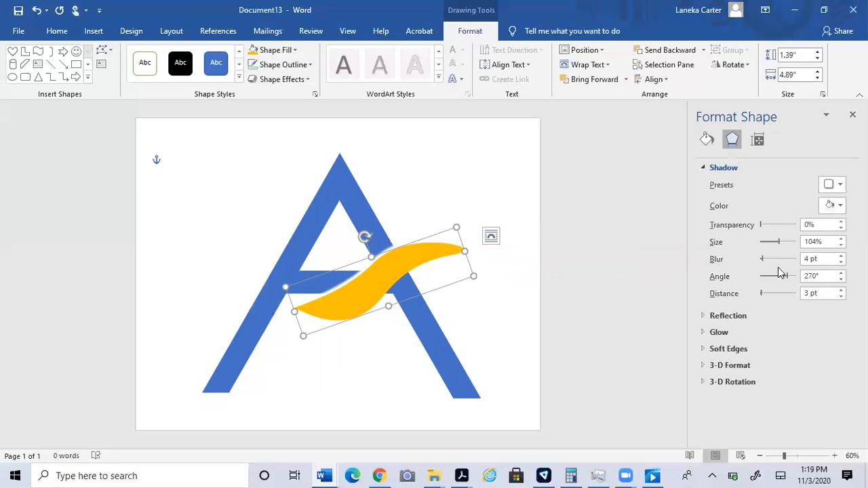
drag(765, 262, 746, 261)
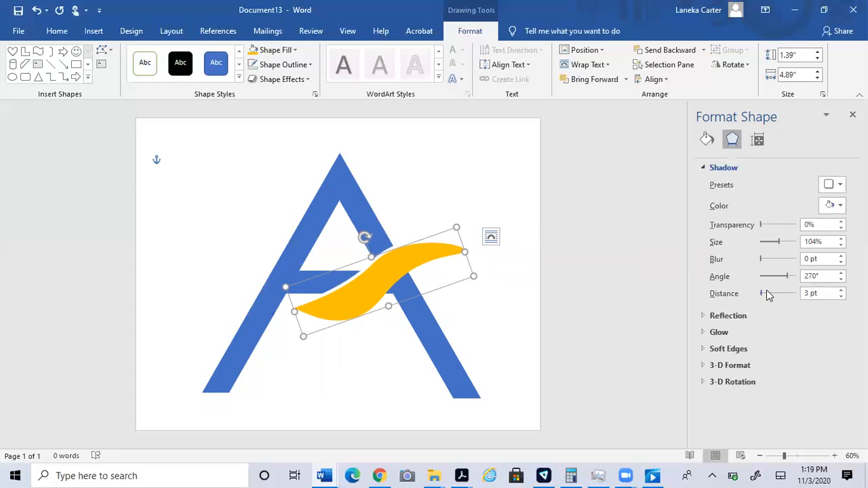
mouse_move(788, 282)
mouse_down()
mouse_move(773, 283)
mouse_move(797, 281)
mouse_move(785, 276)
mouse_up()
double_click(817, 275)
text(250)
key(Return)
Set the ribbon shadow's distance to 5 pt.
click(765, 294)
drag(765, 295, 762, 298)
click(811, 294)
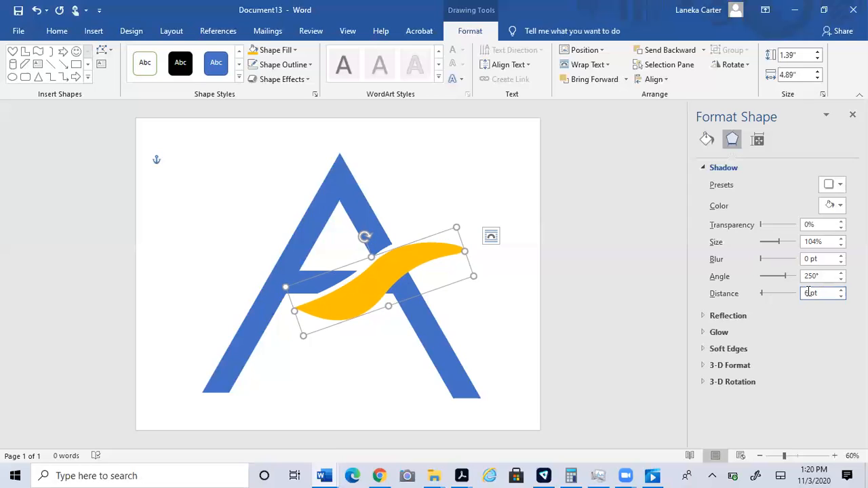
key(BackSpace)
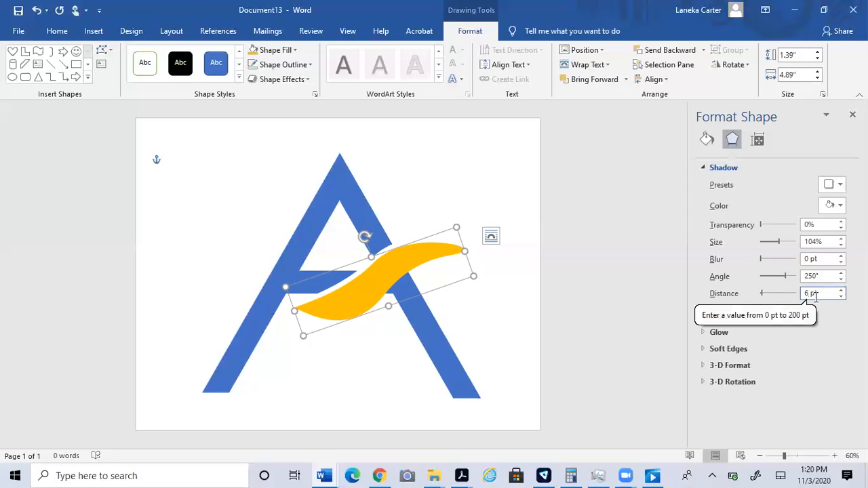
text(5)
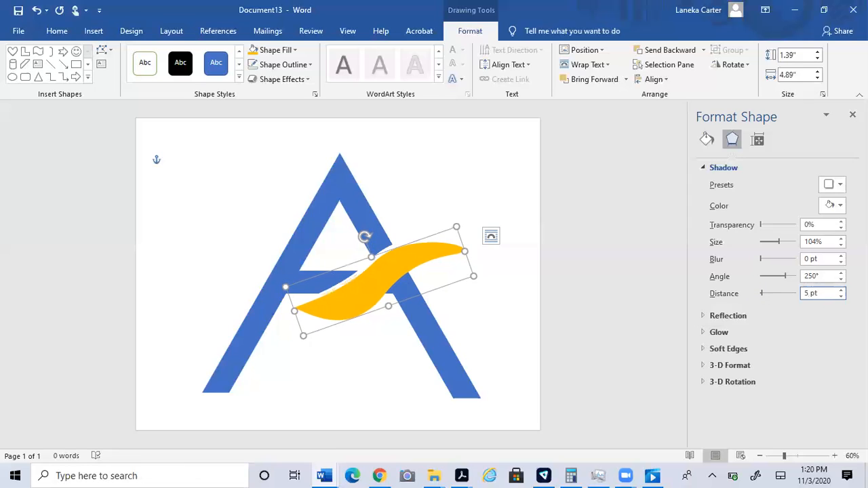
Set the ribbon shadow's distance to 4 pt.
key(BackSpace)
text(4)
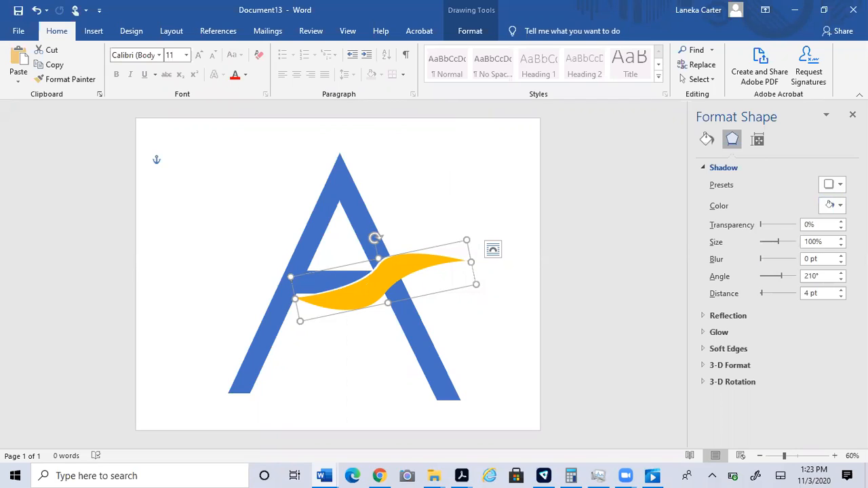
Try the Offset: Top outer shadow preset on the ribbon and undo it.
click(839, 185)
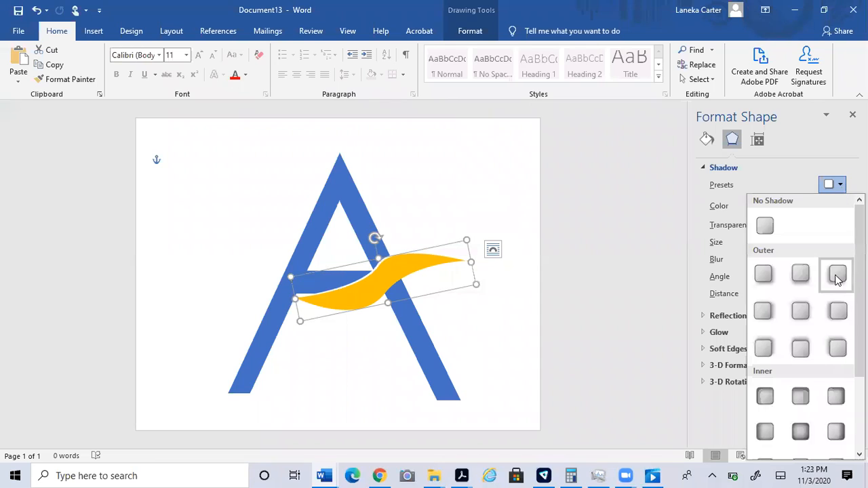
click(800, 349)
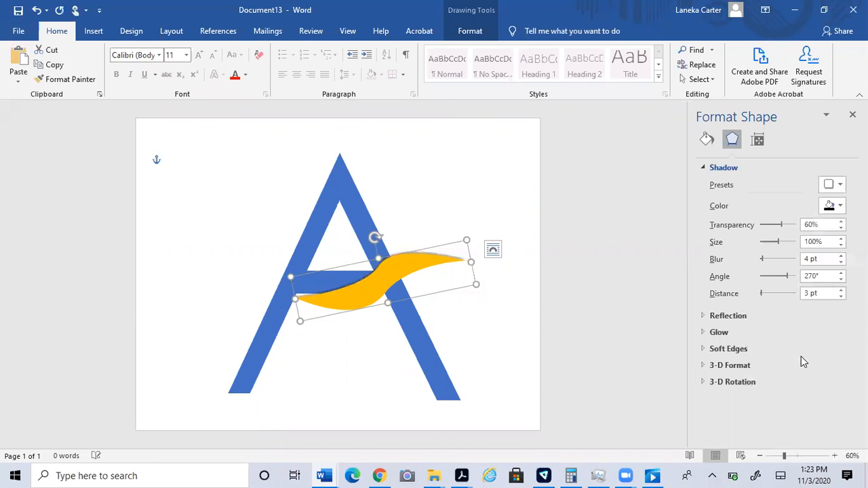
click(840, 186)
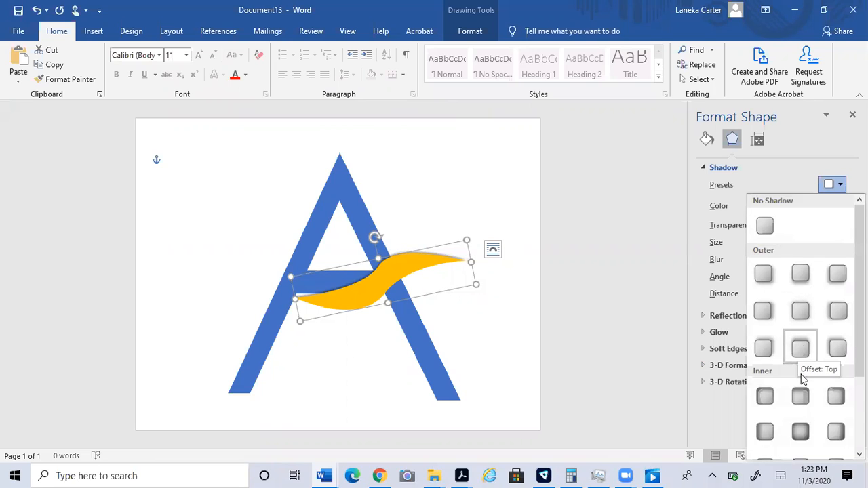
click(36, 11)
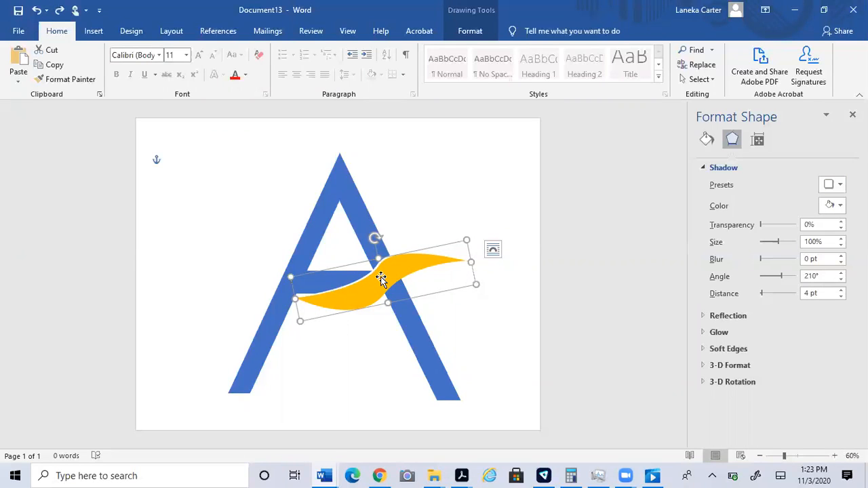
Duplicate the orange ribbon and turn the copy into a shorter ribbon that slopes steeply upward.
drag(382, 278, 419, 186)
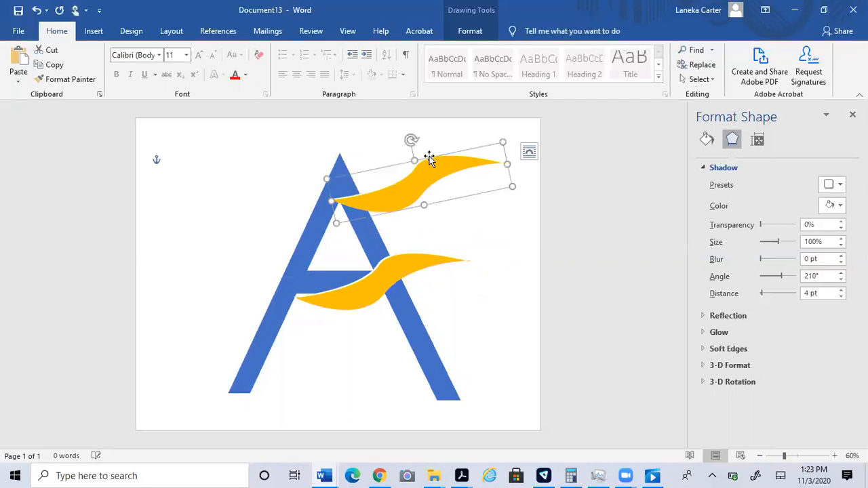
drag(410, 138, 455, 207)
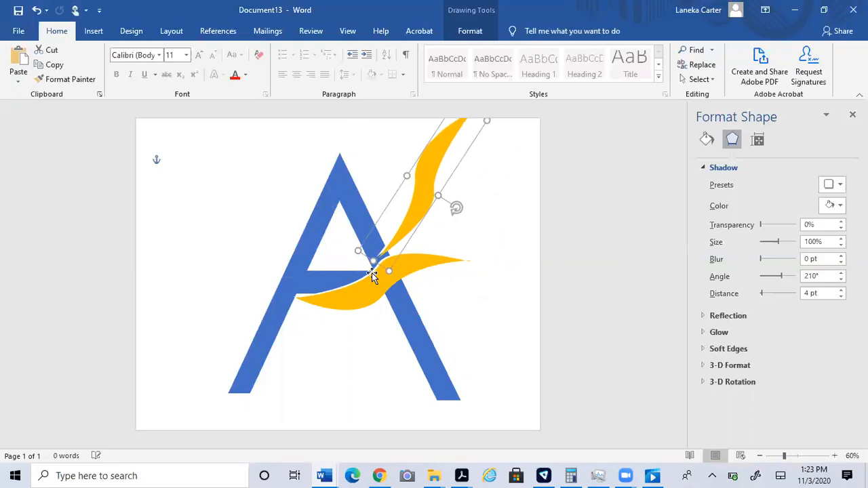
drag(373, 262, 452, 151)
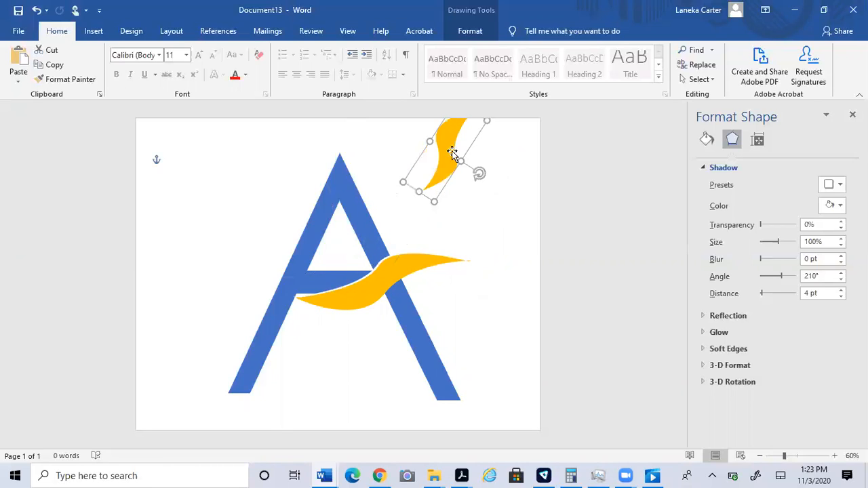
Place the small ribbon over the A's crossbar and right leg, tilted so it branches upward from the large ribbon.
mouse_move(441, 196)
mouse_down()
mouse_move(355, 260)
mouse_move(450, 194)
mouse_up()
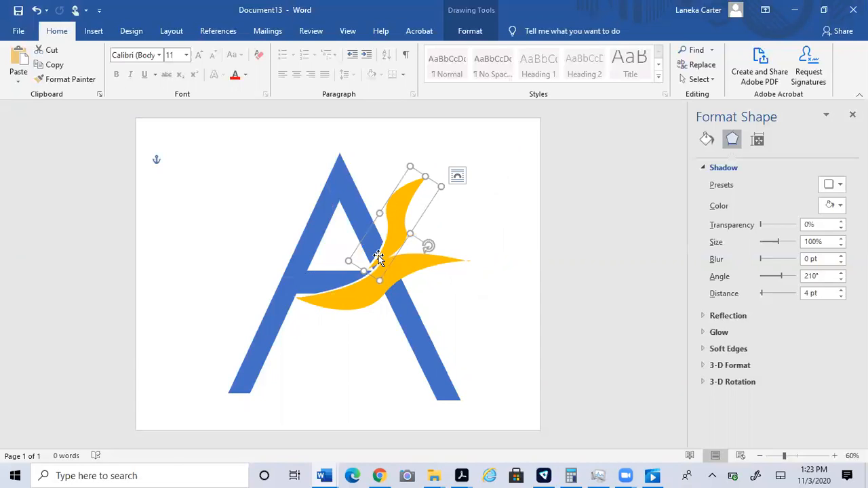
drag(371, 266, 326, 296)
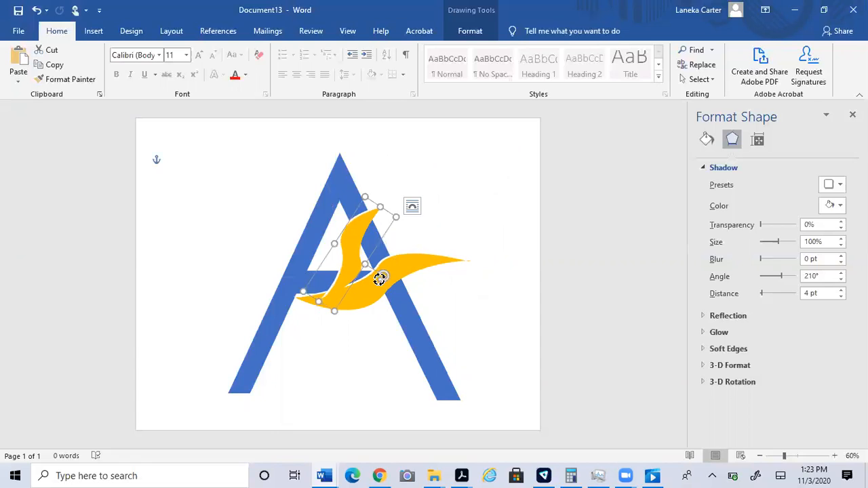
drag(382, 276, 375, 281)
mouse_move(349, 252)
mouse_down()
mouse_move(362, 261)
mouse_move(373, 252)
mouse_move(363, 257)
mouse_up()
click(460, 315)
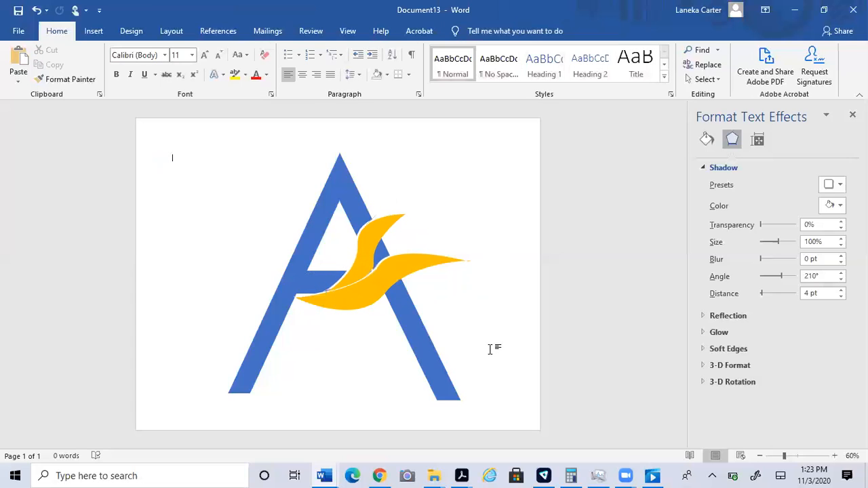
Fine-tune the small ribbon's width and length so its lower end blends into the large ribbon.
click(379, 267)
drag(379, 267, 383, 271)
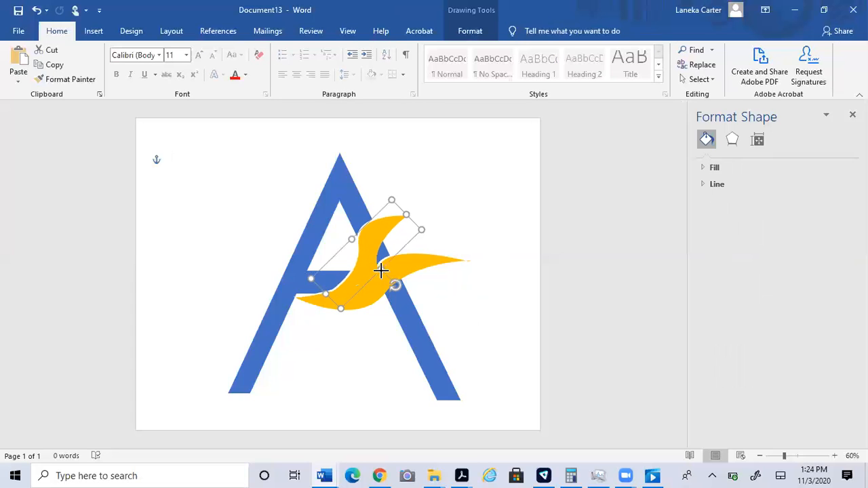
click(465, 358)
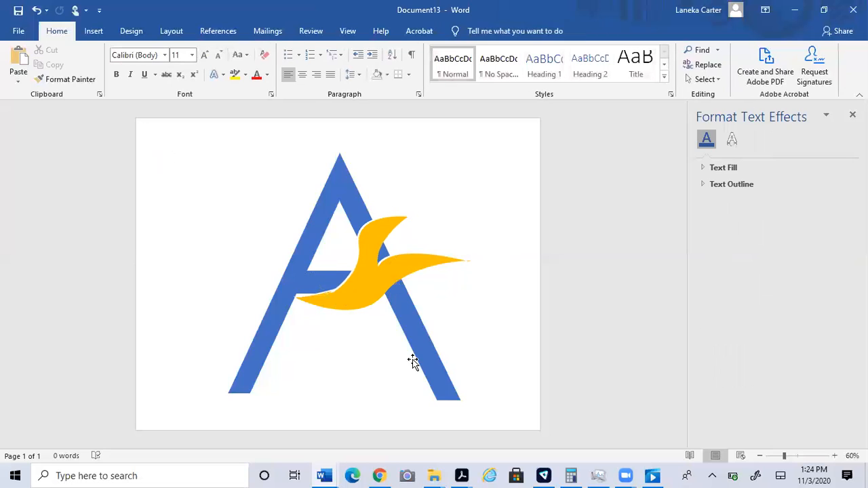
click(340, 294)
drag(339, 292, 351, 273)
click(473, 314)
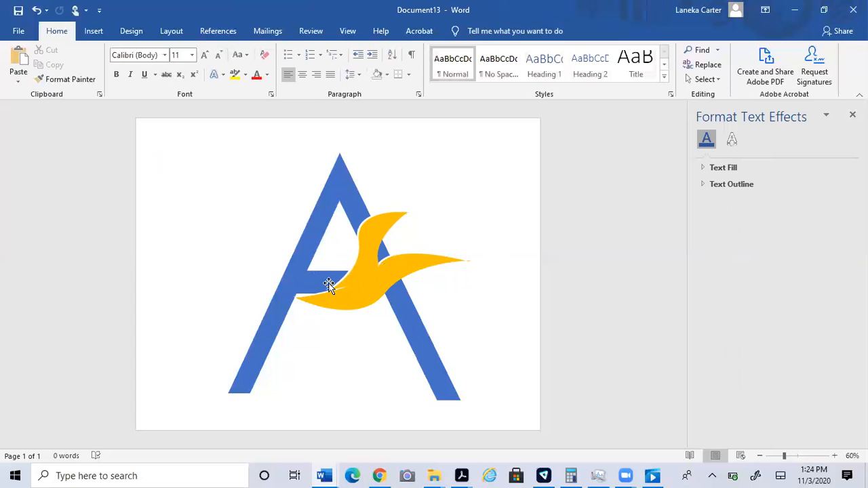
click(328, 284)
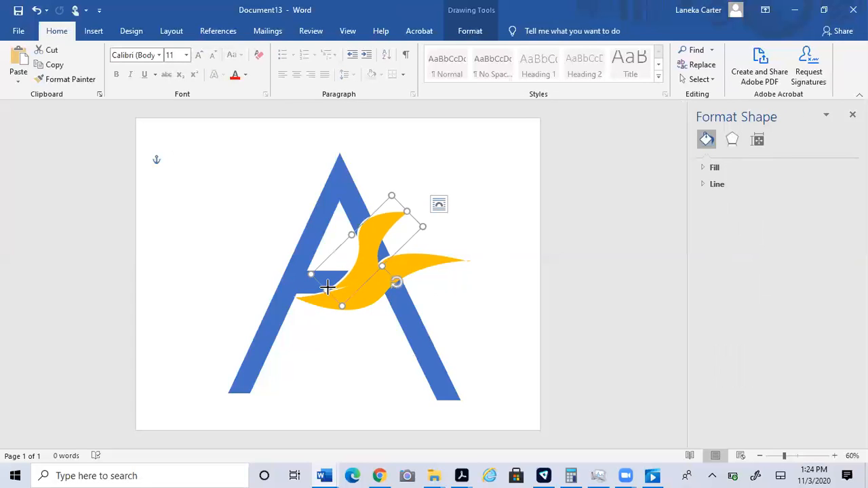
drag(328, 288, 324, 293)
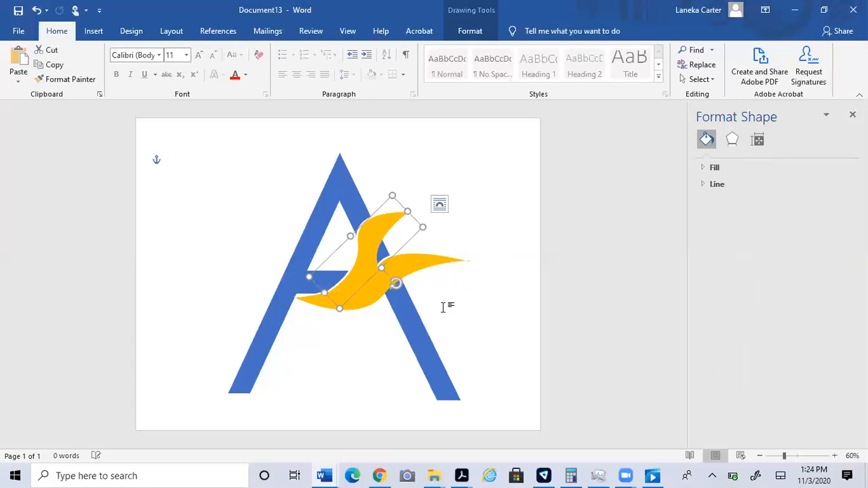
click(476, 343)
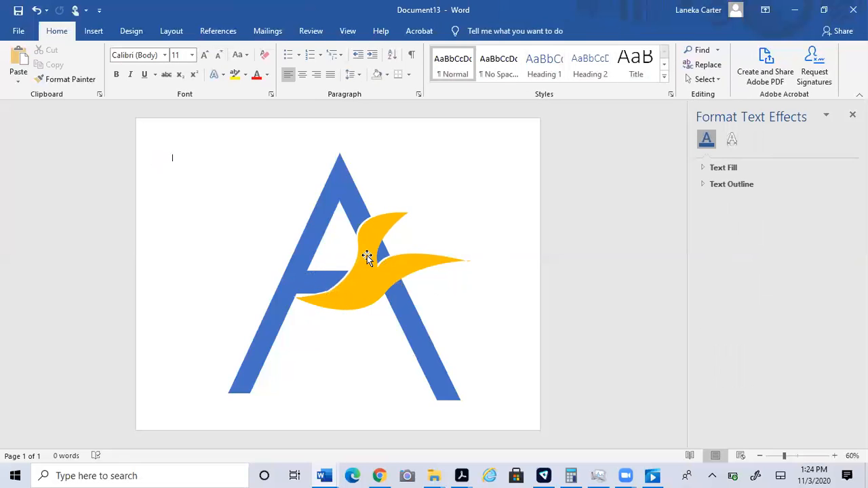
Set the small ribbon's shadow angle to 150°.
click(367, 255)
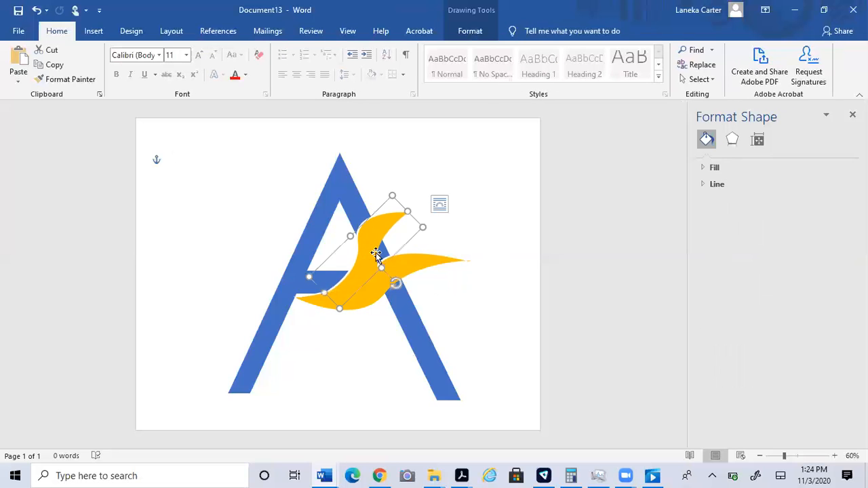
click(729, 144)
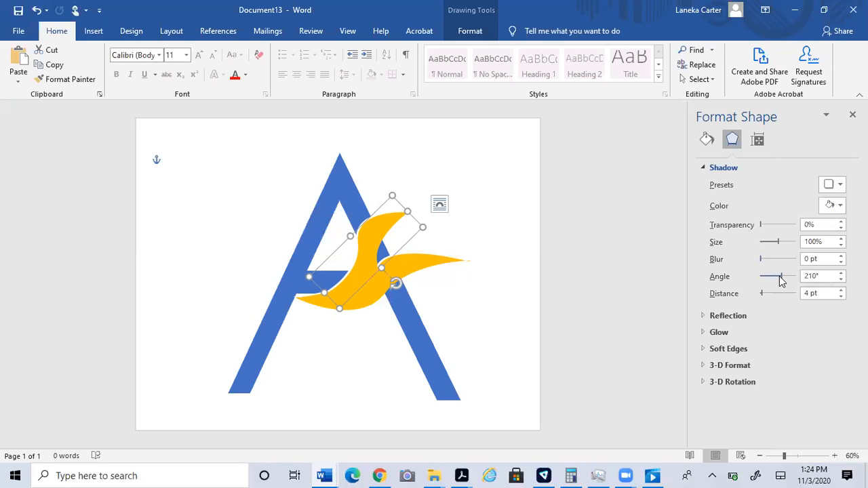
drag(780, 279, 751, 276)
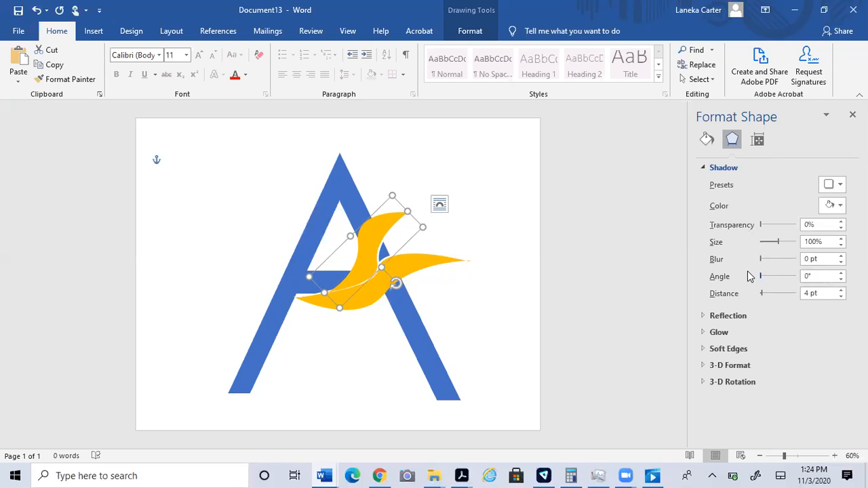
drag(749, 276, 778, 276)
click(816, 274)
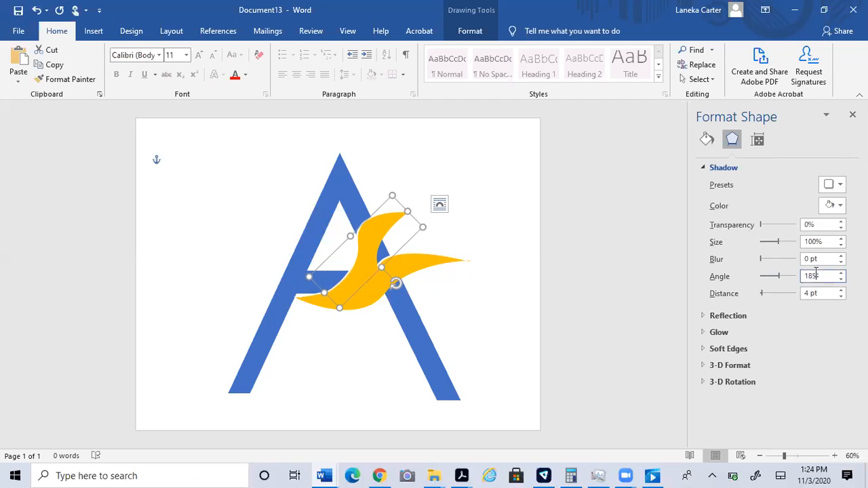
key(BackSpace)
key(BackSpace)
text(50)
click(842, 291)
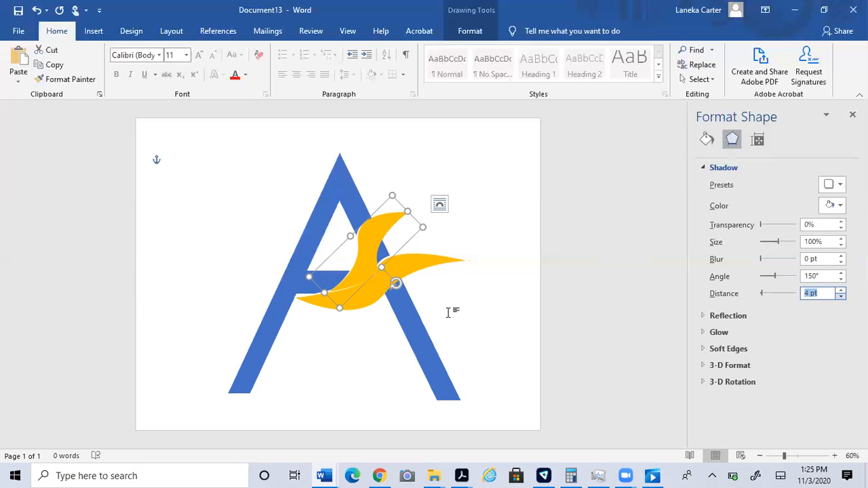
click(406, 164)
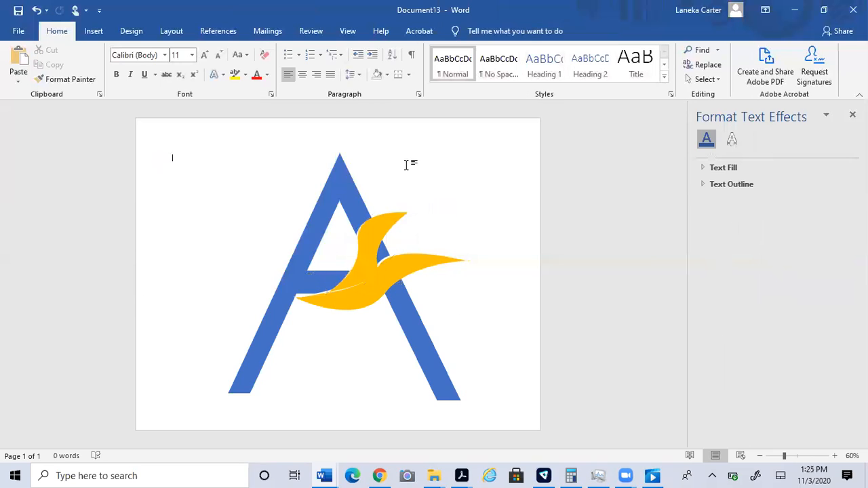
Lengthen the small ribbon's lower end, tilt it slightly flatter and nudge it to line up with the large ribbon.
click(374, 237)
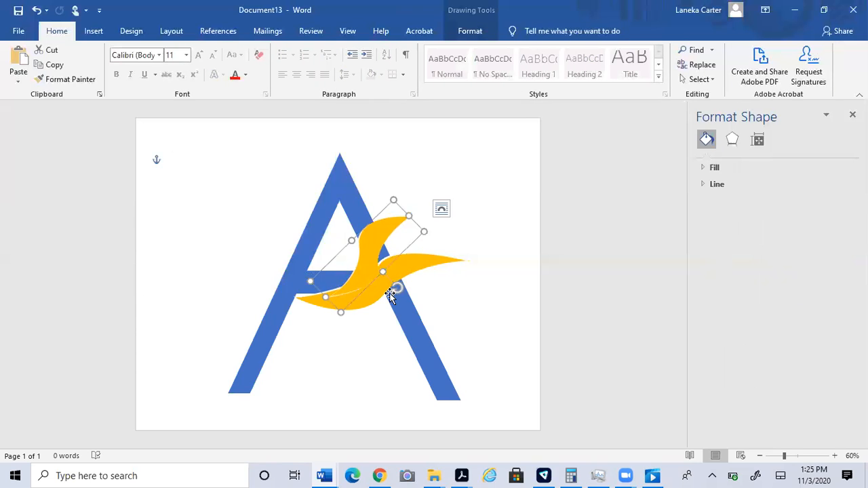
drag(396, 288, 388, 290)
drag(332, 285, 311, 290)
drag(387, 293, 391, 290)
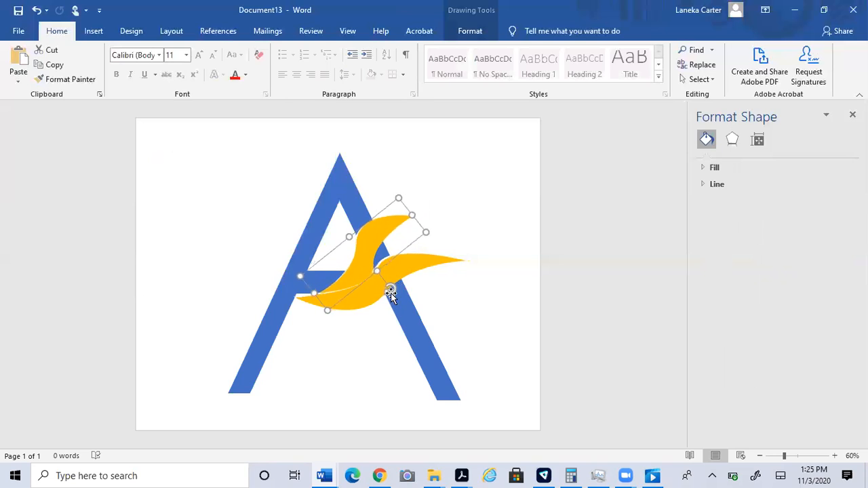
drag(364, 261, 364, 261)
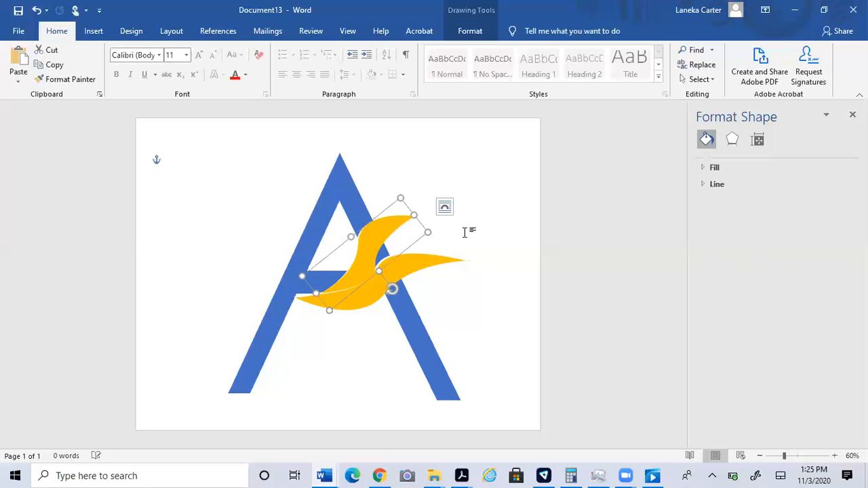
click(467, 231)
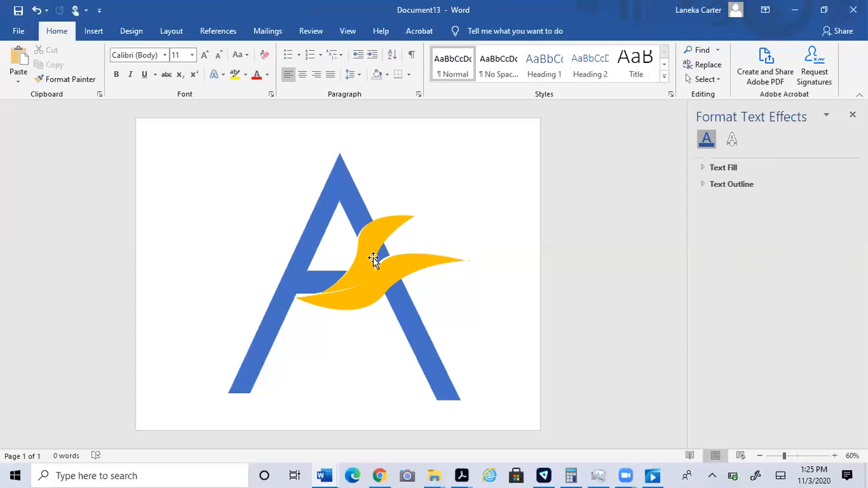
Add three edit points along the outer edge of the A's right leg, one of them between the two orange ribbons.
click(361, 207)
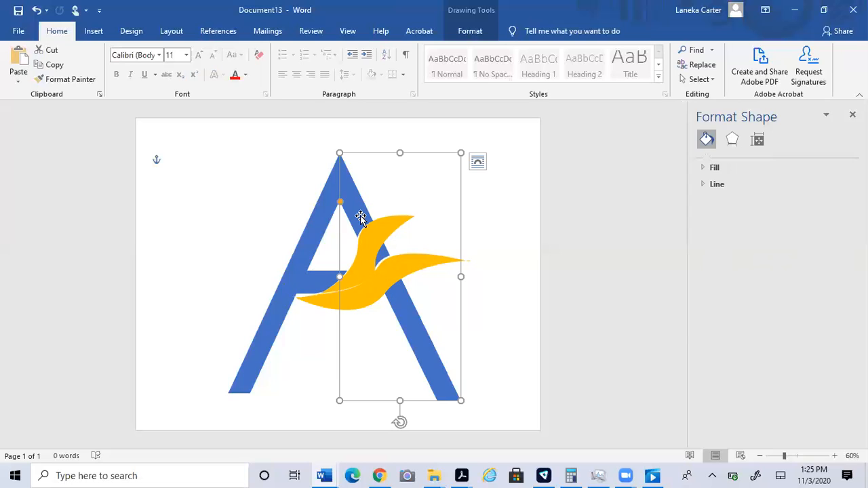
right_click(362, 207)
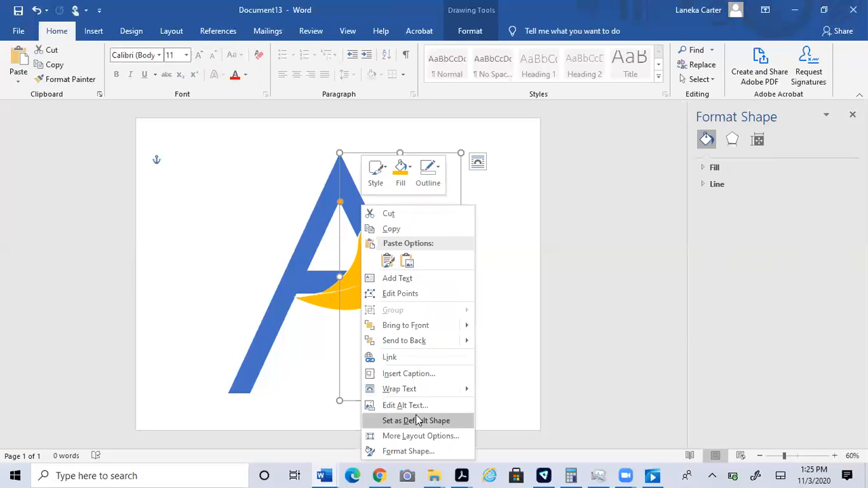
click(401, 294)
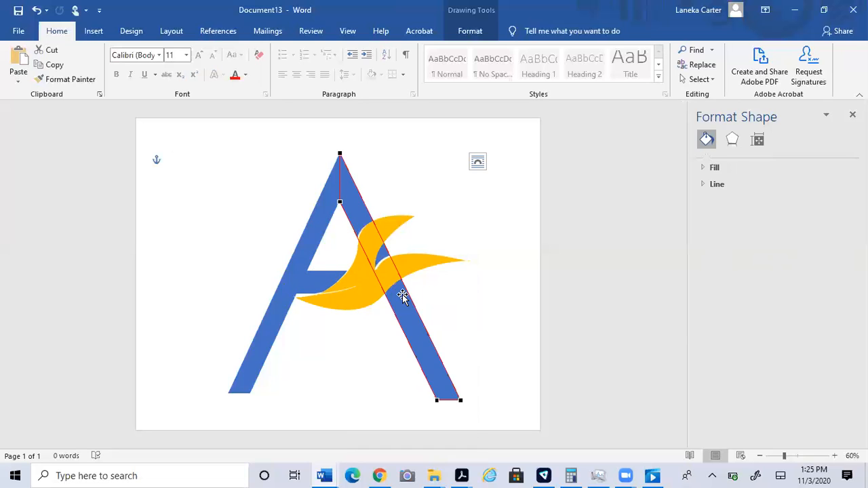
right_click(378, 231)
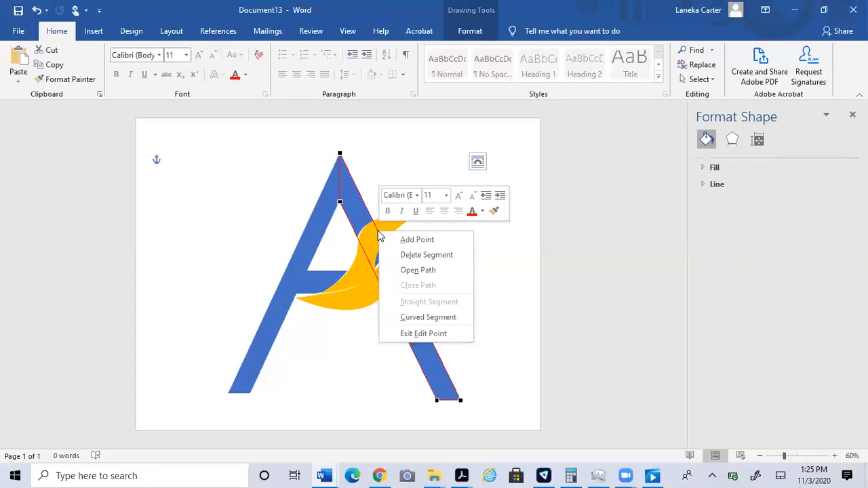
click(396, 240)
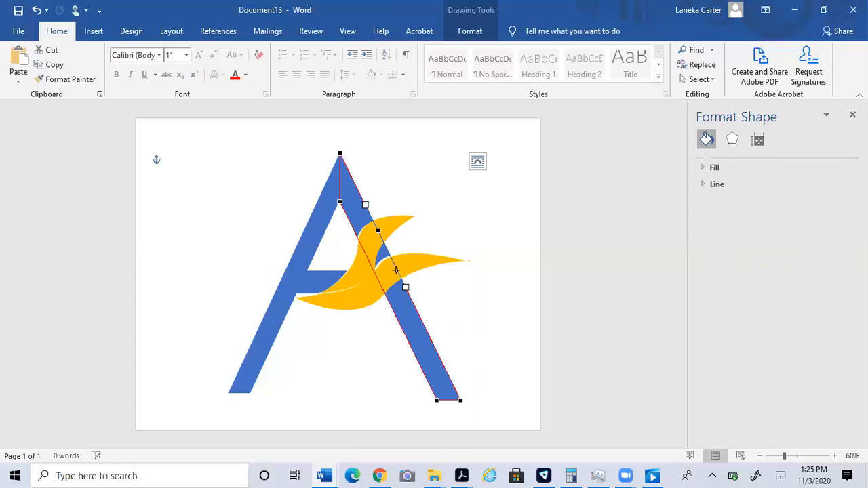
right_click(396, 270)
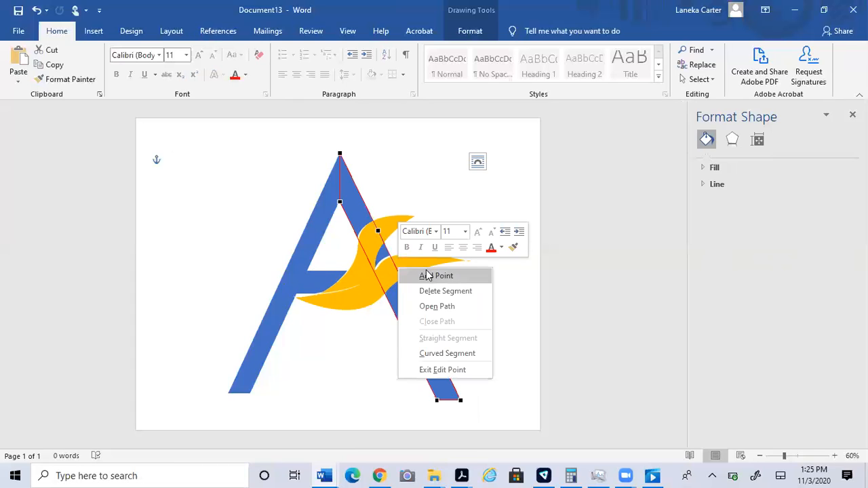
click(429, 277)
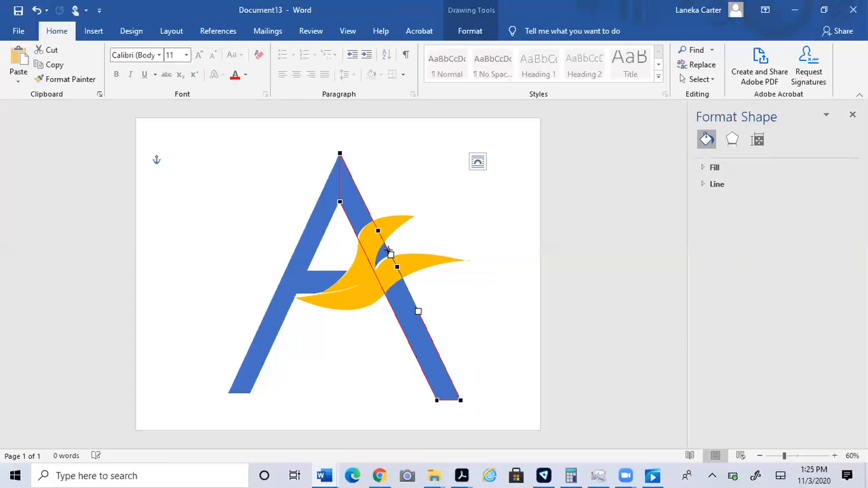
right_click(389, 252)
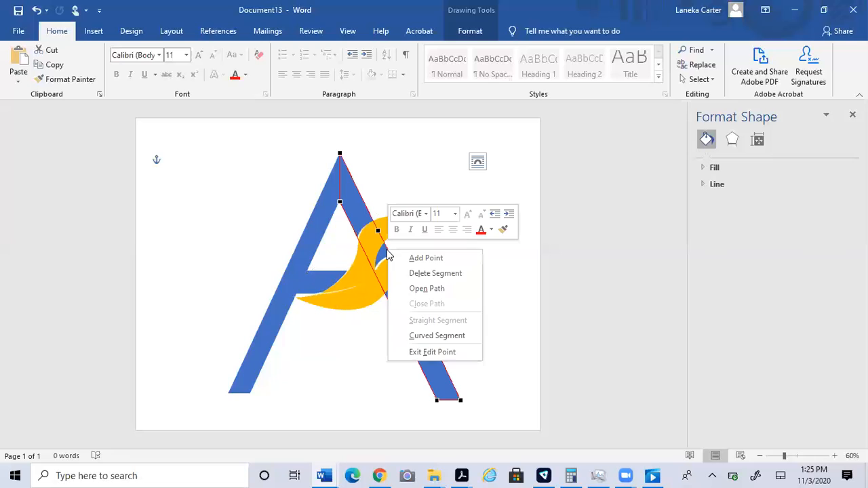
click(425, 259)
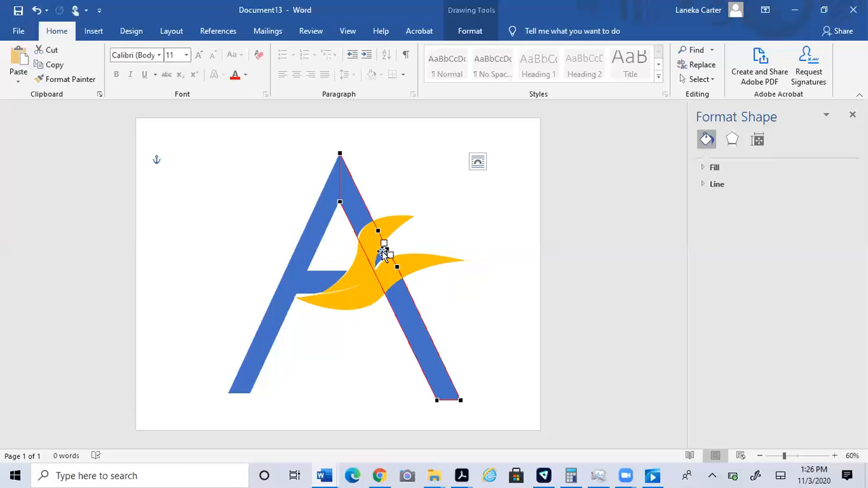
Pull the middle edit point inward to remove the blue sliver between the ribbons, and nudge the small ribbon slightly right.
drag(385, 250, 375, 253)
drag(381, 254, 376, 263)
click(464, 225)
click(359, 272)
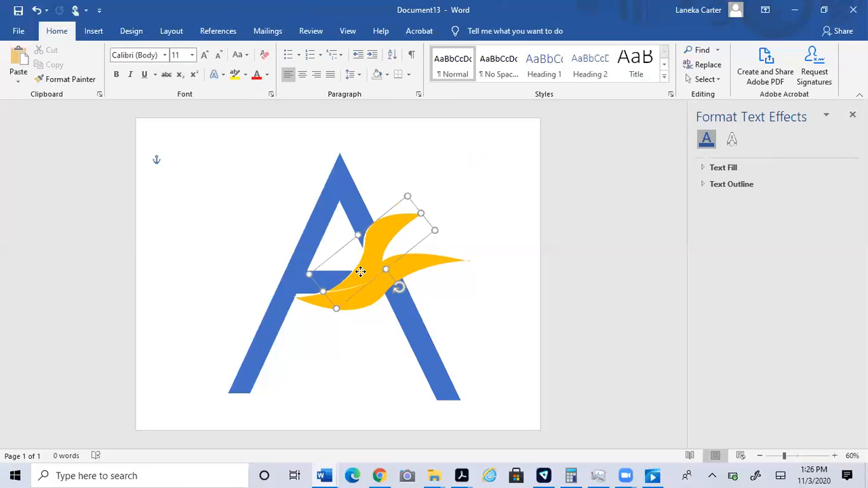
click(474, 317)
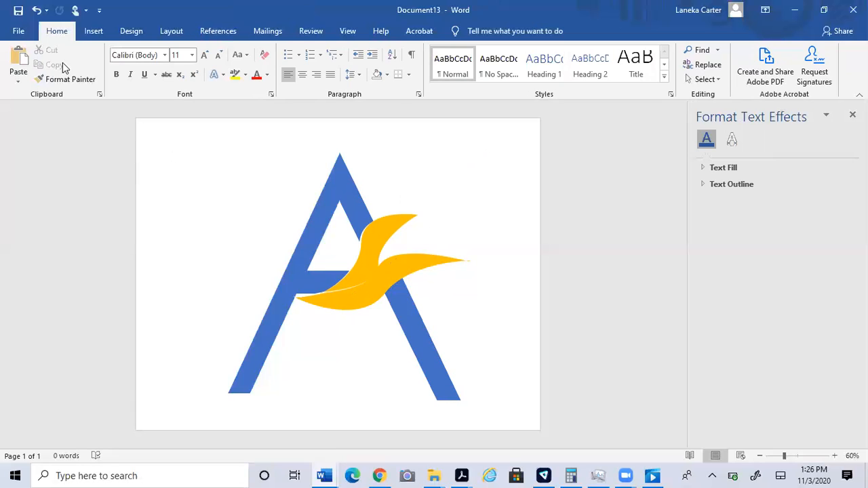
click(93, 31)
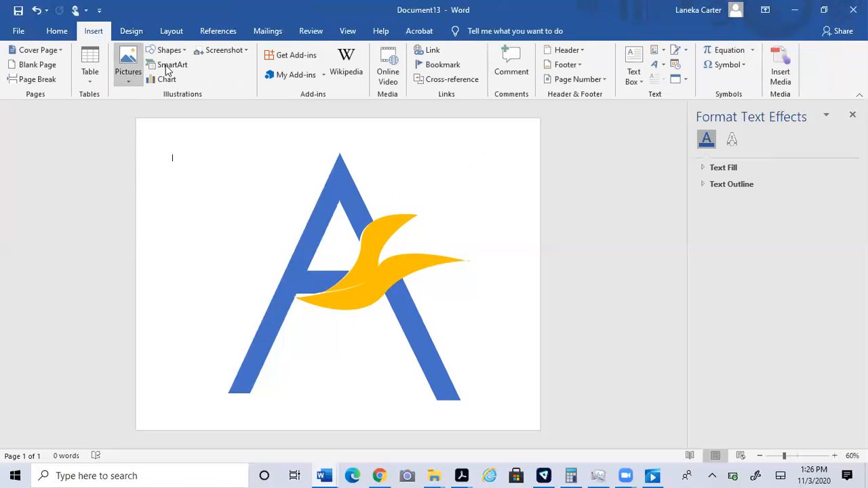
click(182, 49)
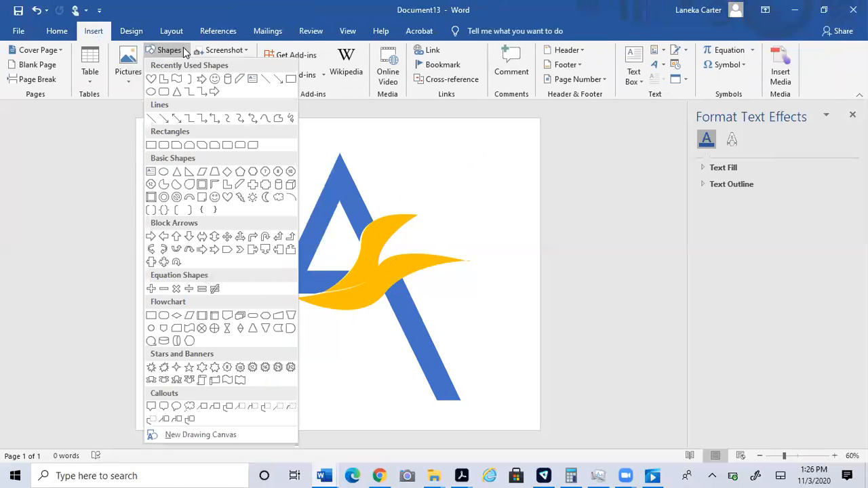
click(744, 66)
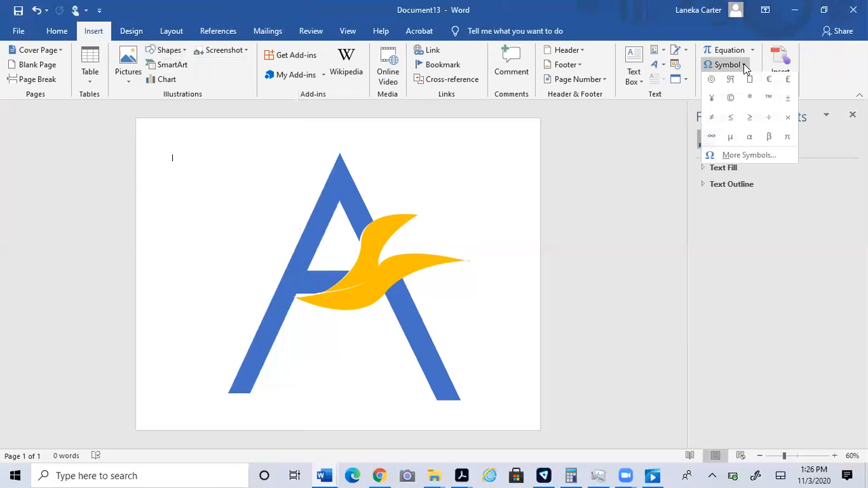
click(739, 159)
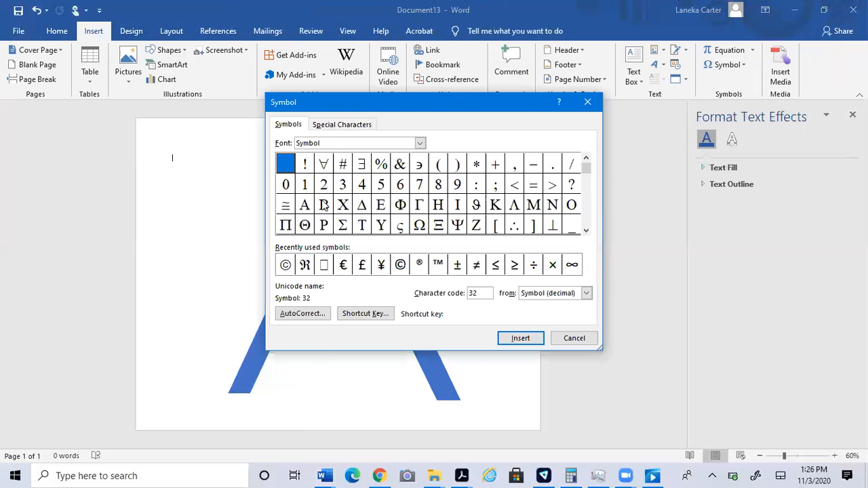
click(420, 143)
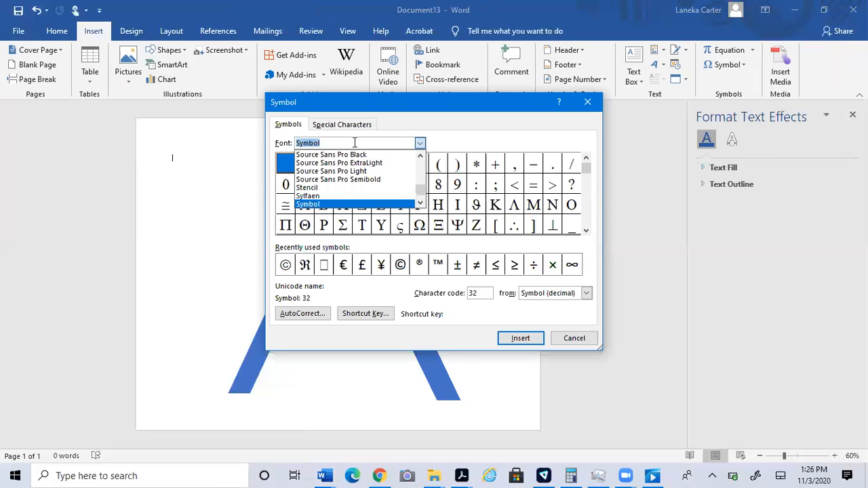
click(589, 341)
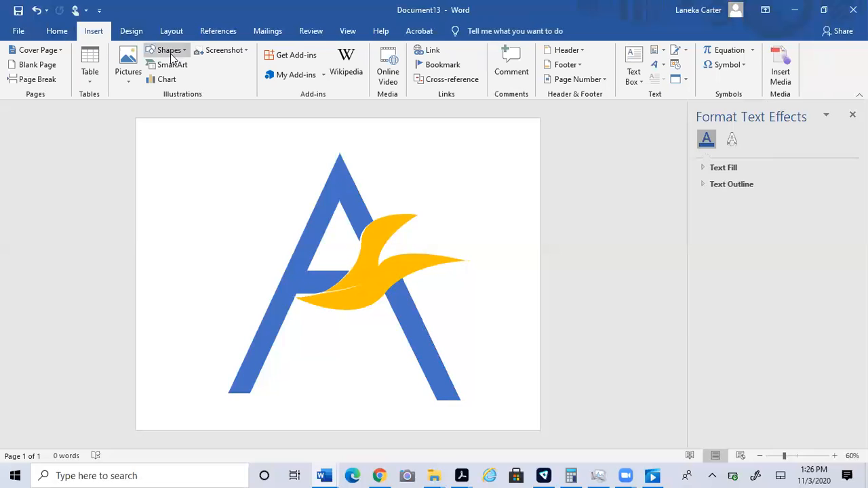
click(129, 80)
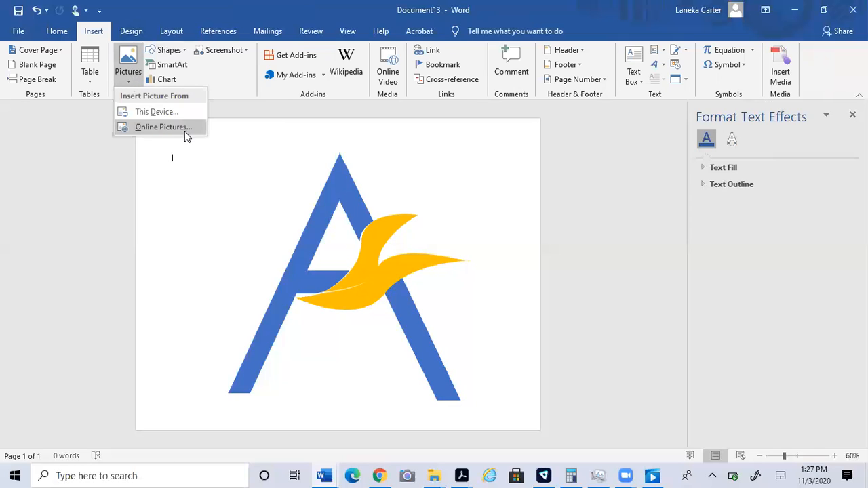
Insert a heart shape, size it to about 0.62" high by 0.83" wide and place it between the two ribbon tips.
click(182, 53)
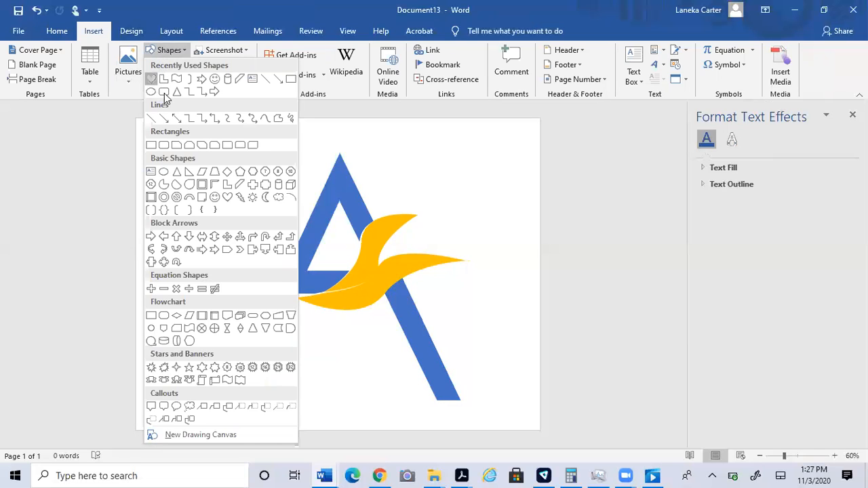
click(154, 90)
click(409, 240)
mouse_move(425, 252)
mouse_down()
mouse_move(409, 233)
mouse_move(418, 237)
mouse_move(405, 238)
mouse_up()
drag(421, 220, 404, 242)
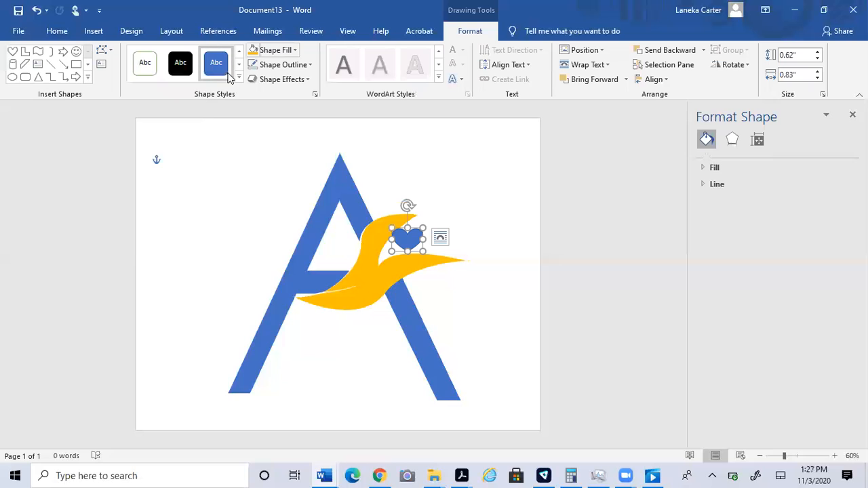
Fill the heart with standard red, remove its outline and nudge it to sit just above the large ribbon.
click(278, 58)
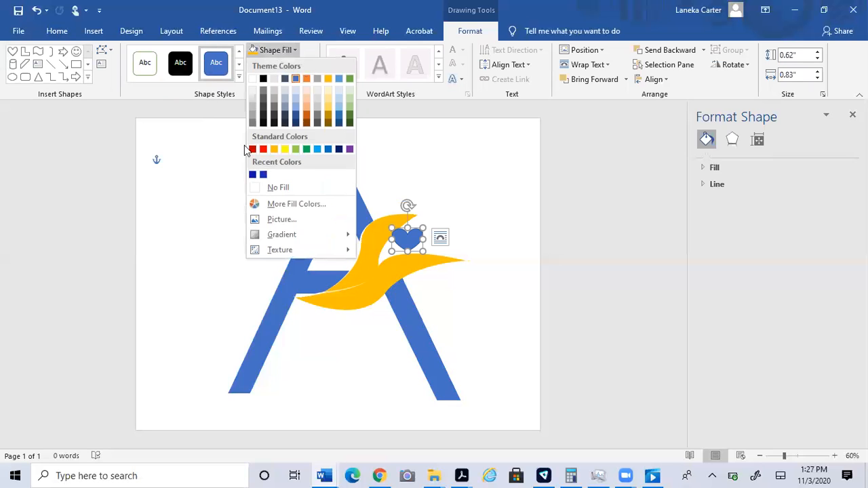
click(265, 149)
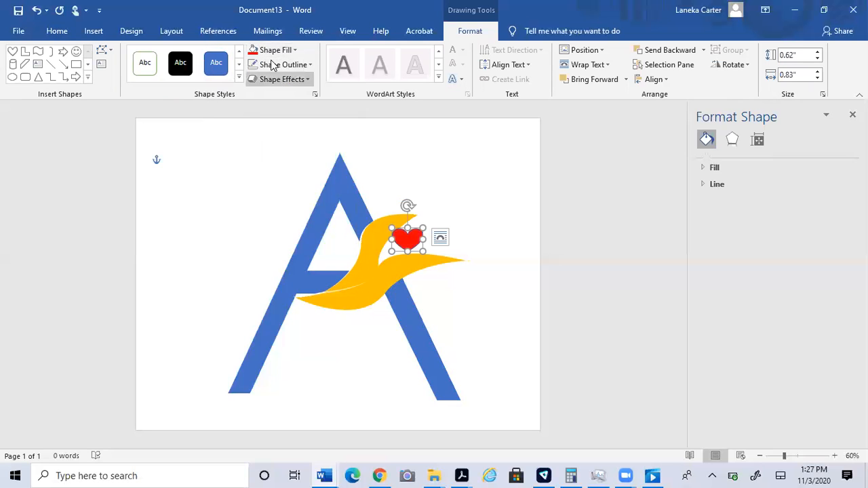
click(311, 65)
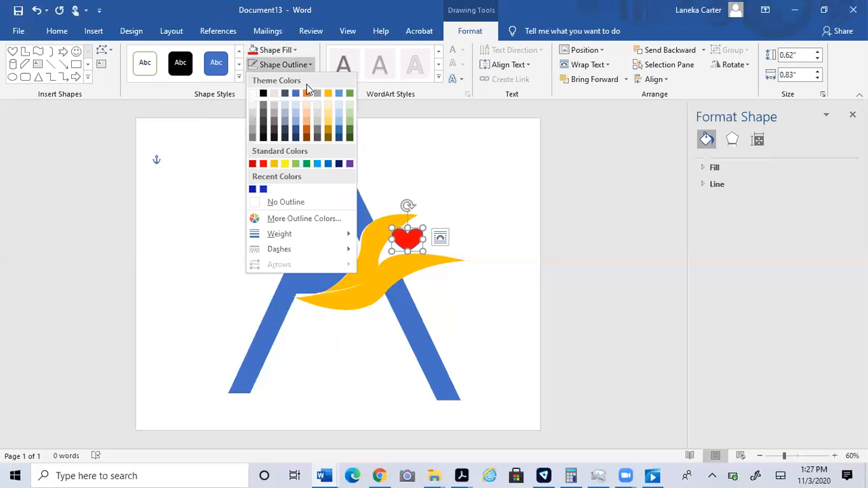
click(279, 202)
drag(409, 242, 406, 243)
click(459, 225)
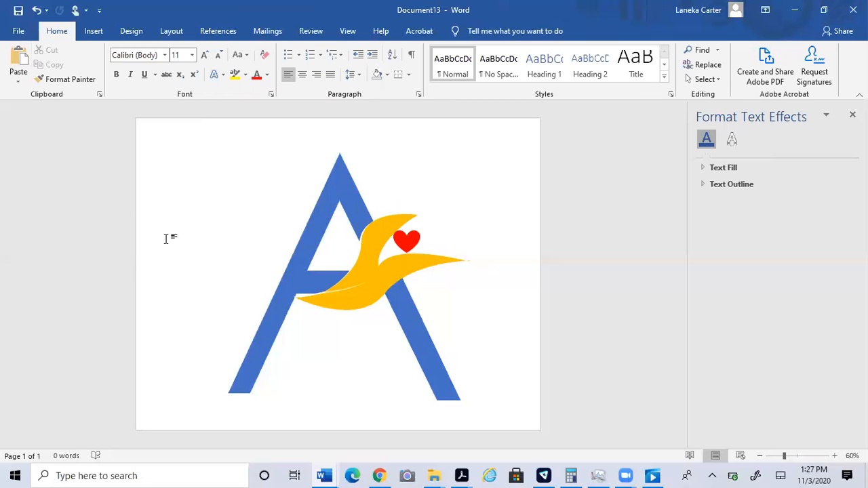
Insert a rectangle about 3.09" high by 1.83" wide over the lower part of the A's right leg, below the large ribbon.
click(105, 34)
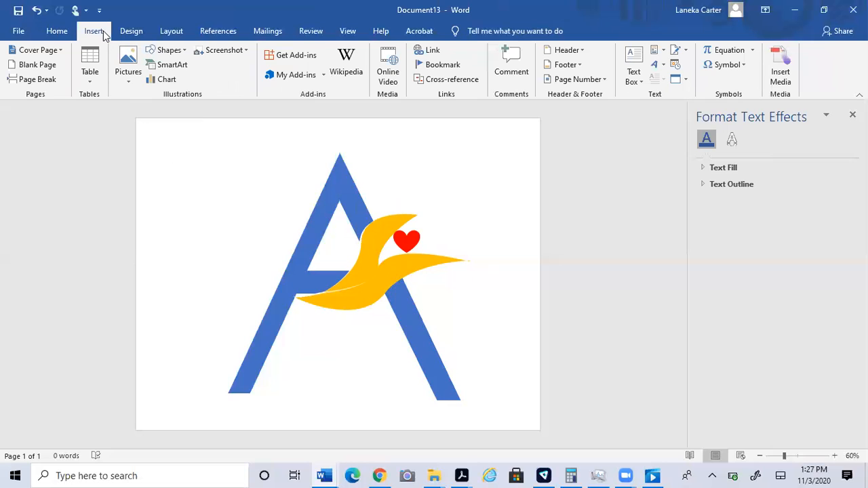
click(182, 50)
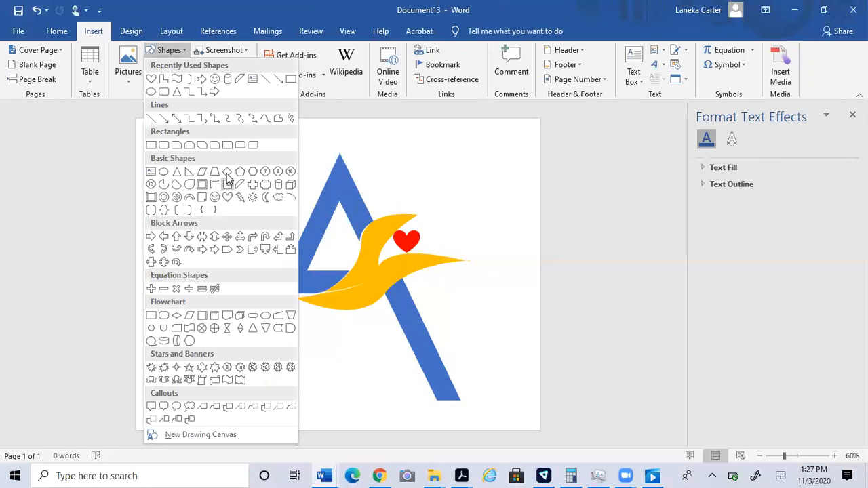
click(152, 145)
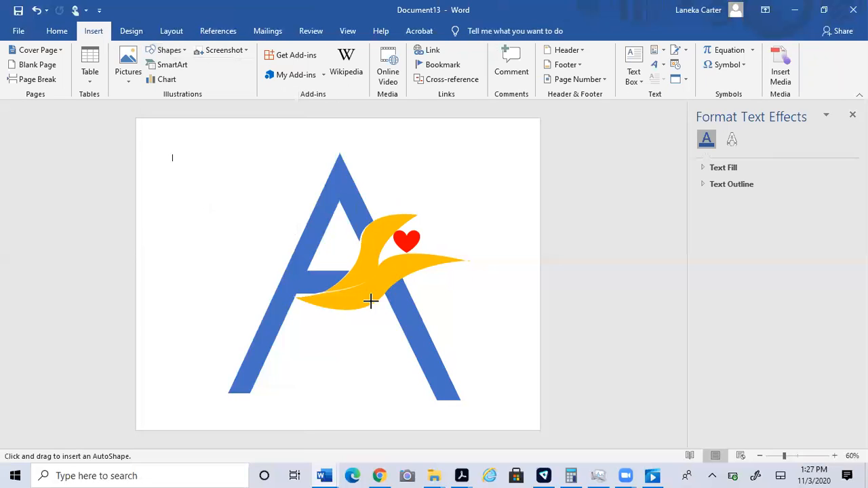
click(420, 339)
drag(437, 377, 438, 416)
drag(437, 320, 438, 301)
drag(437, 355, 457, 342)
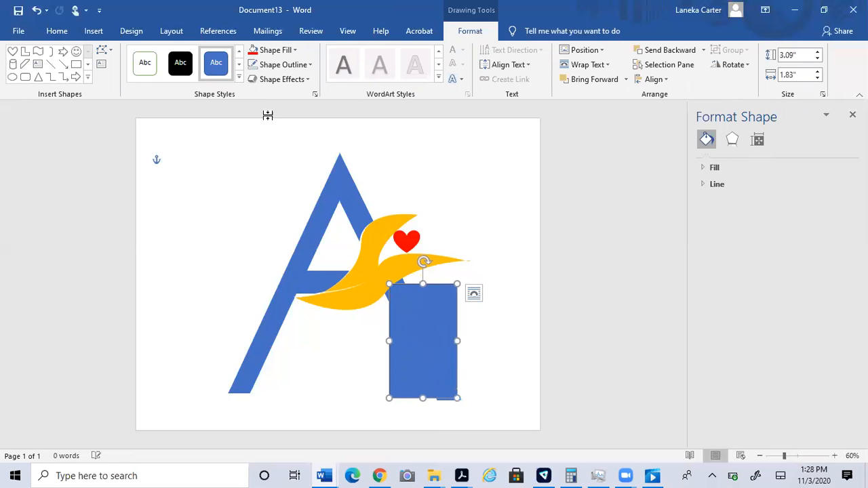
Fill the rectangle with standard orange and remove its outline.
click(274, 51)
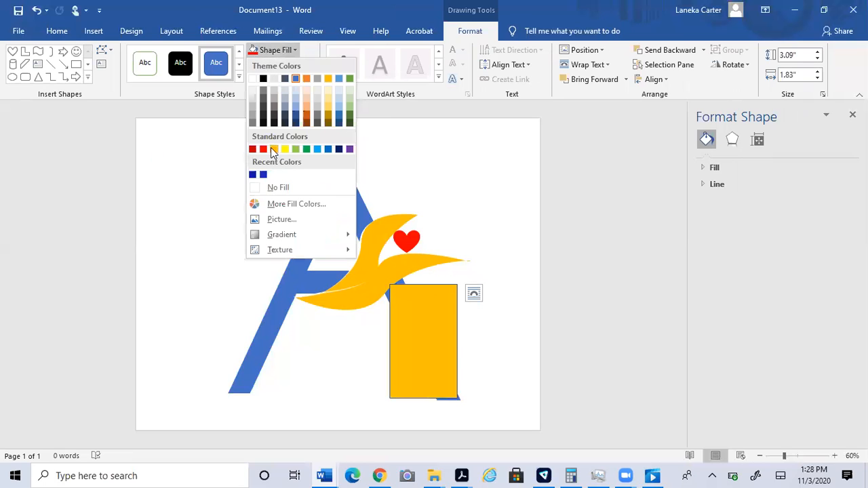
click(271, 147)
click(304, 65)
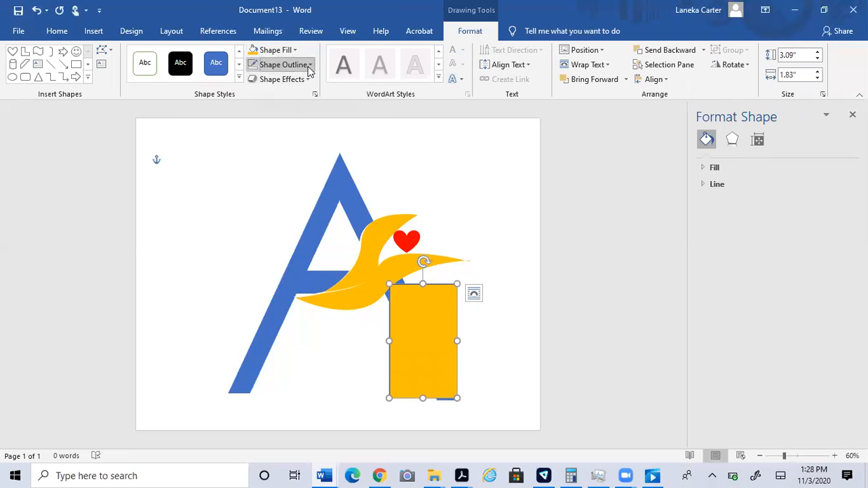
click(274, 202)
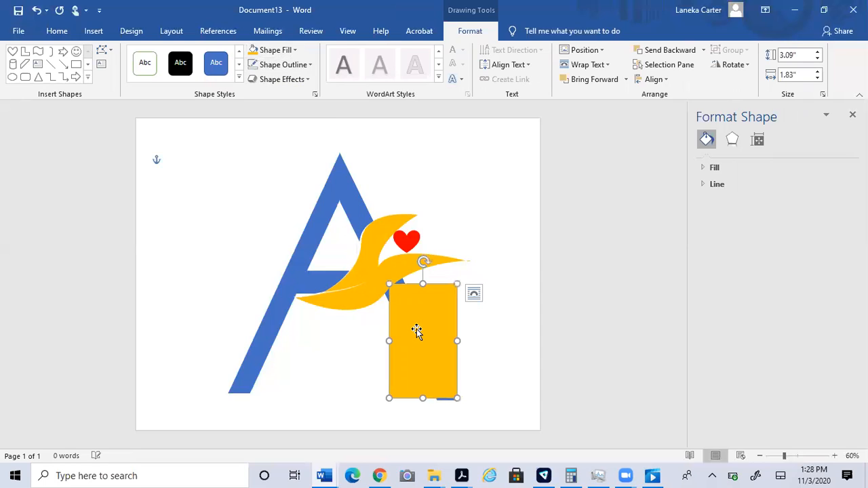
Set the orange rectangle's solid fill transparency to 70%.
click(731, 141)
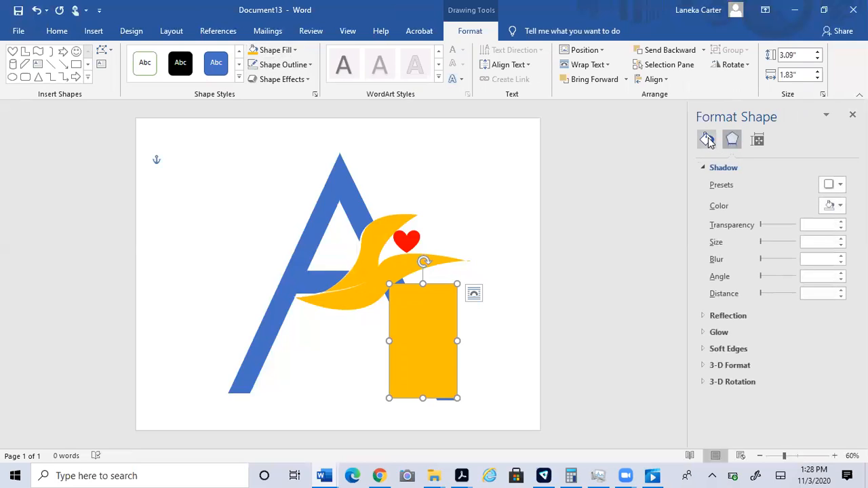
click(707, 141)
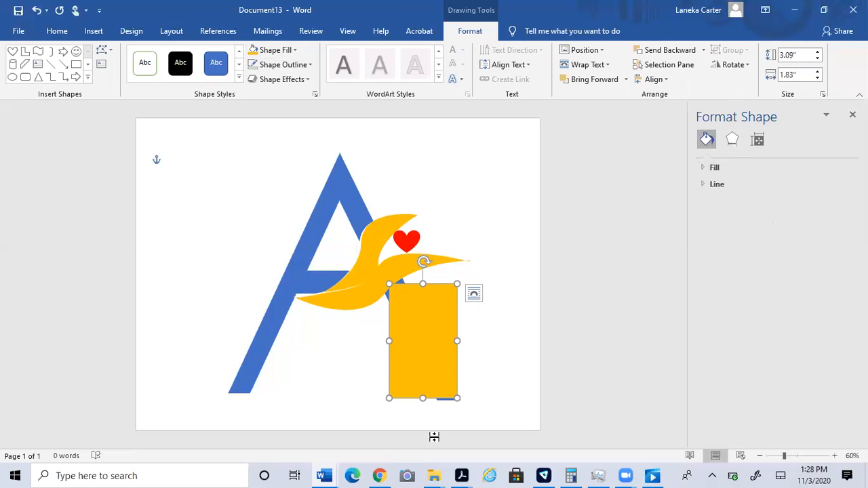
right_click(454, 369)
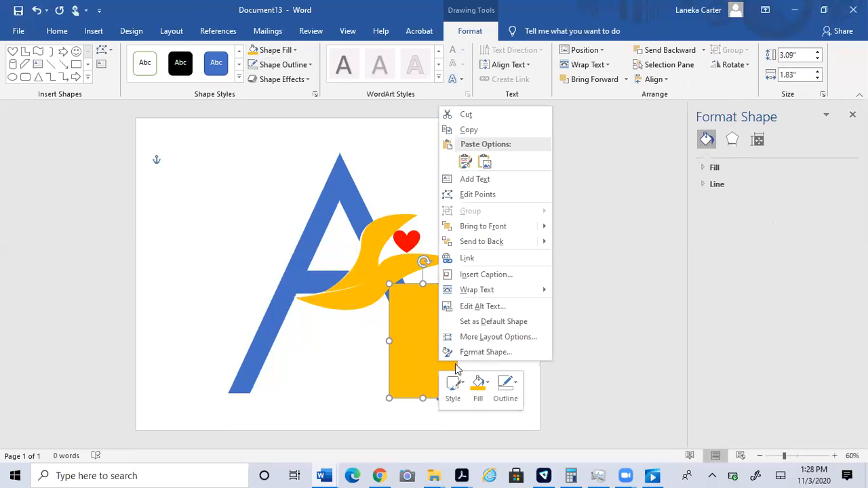
click(493, 353)
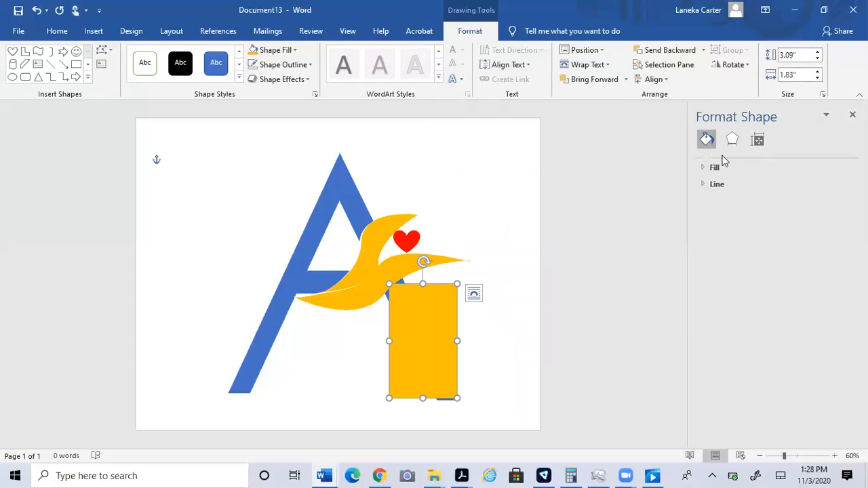
click(717, 168)
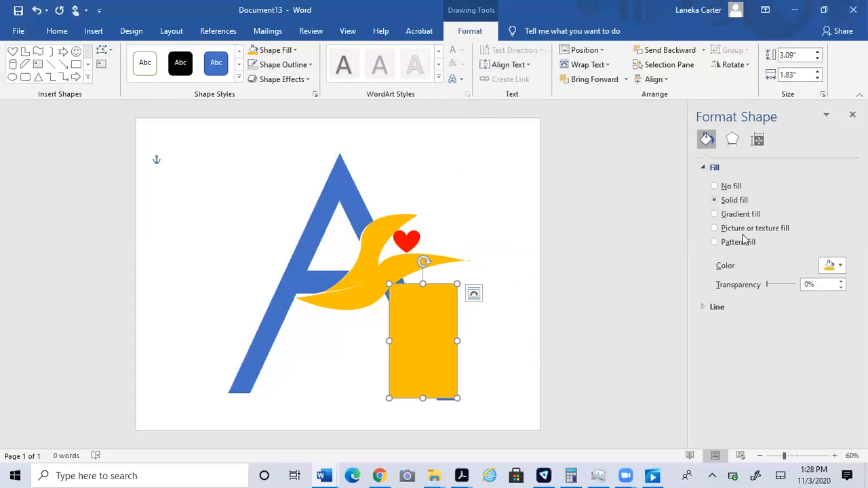
drag(769, 288, 790, 292)
Shift and resize the rectangle to about 3.12" high by 2.26" wide so it covers the A's lower right leg.
drag(411, 303, 408, 304)
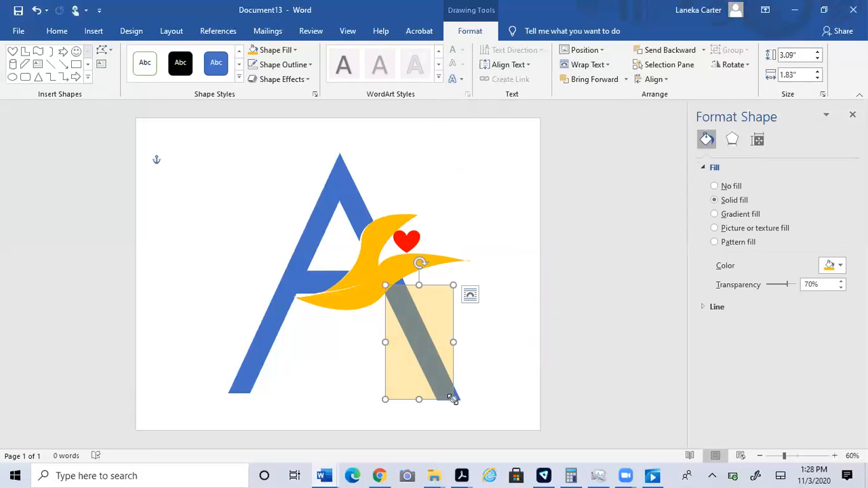
drag(454, 399, 468, 405)
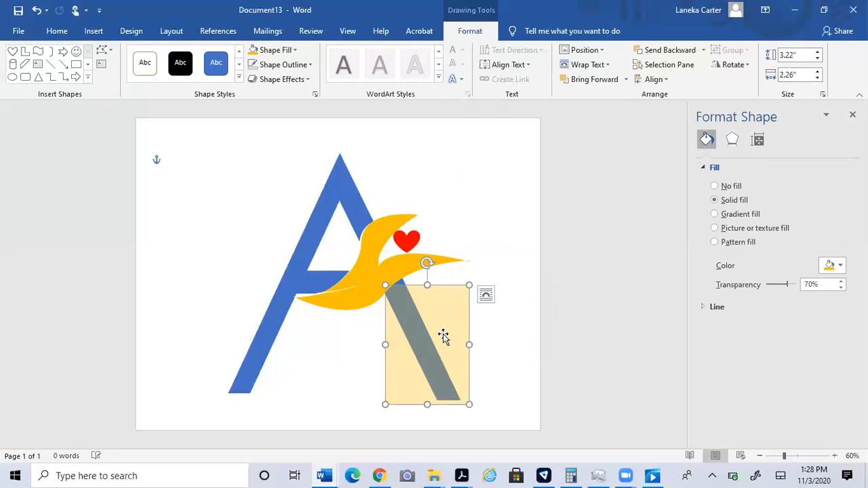
drag(425, 405, 426, 401)
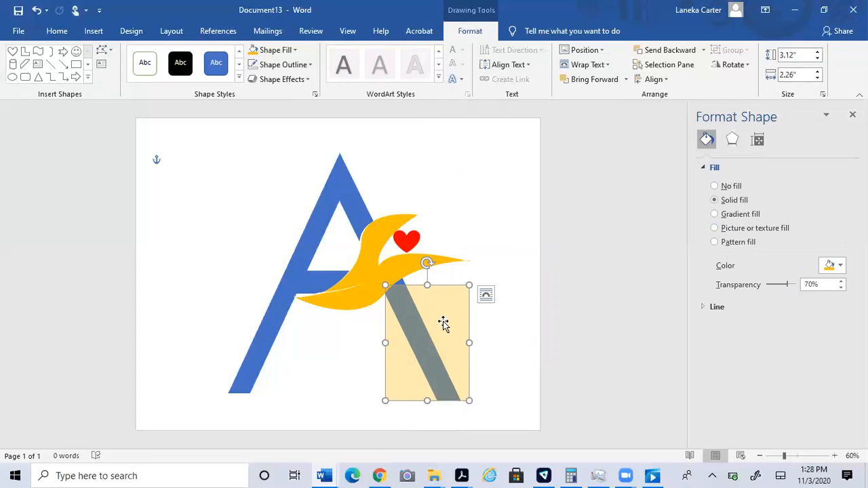
Edit the rectangle's points, moving its four corners onto the corners of the A's lower right leg below the large ribbon.
right_click(445, 321)
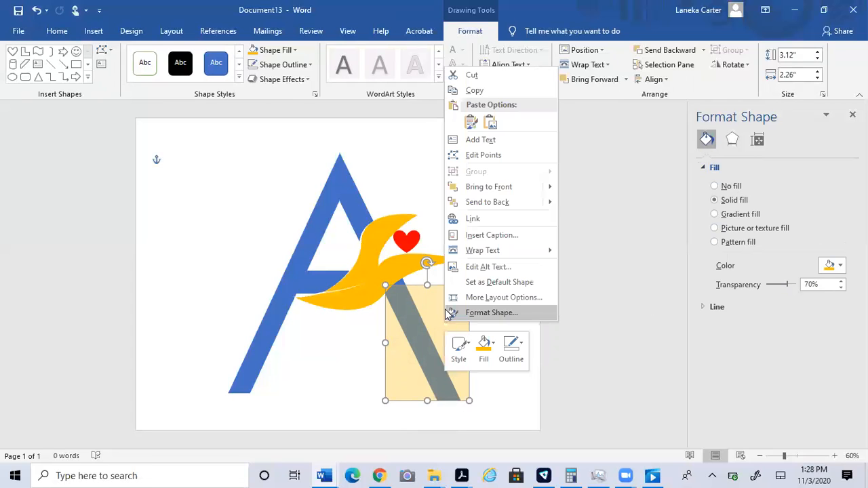
click(494, 158)
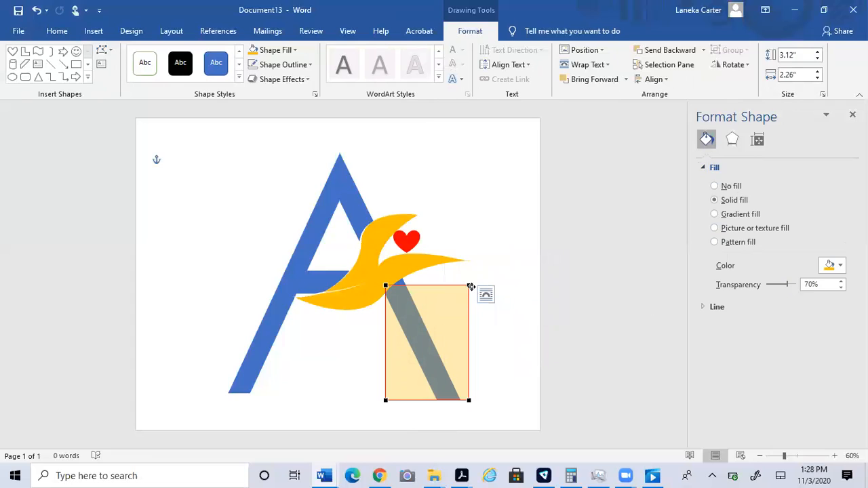
drag(467, 285, 400, 280)
drag(468, 398, 460, 401)
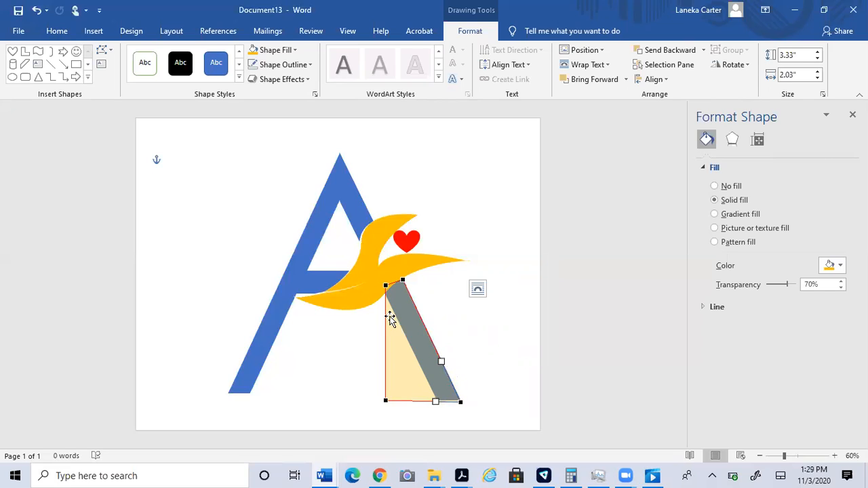
drag(384, 401, 436, 403)
drag(385, 286, 383, 291)
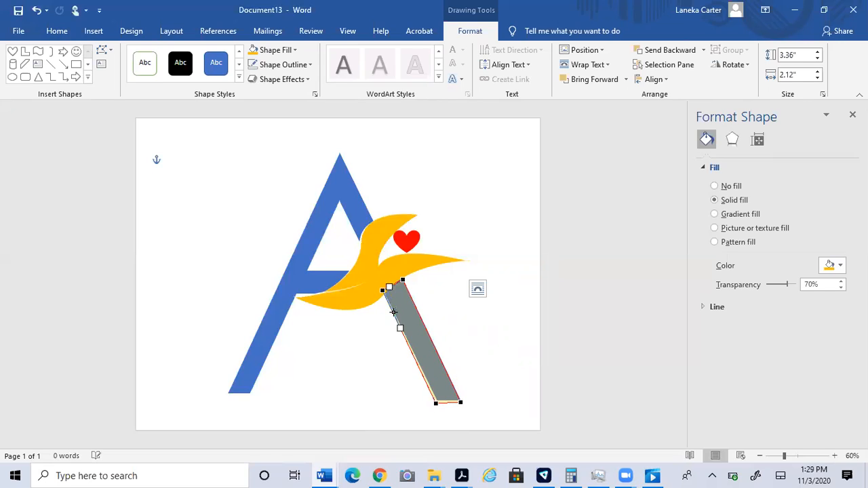
Fine-tune the orange shape's inner edge, bottom inner corner and two upper corners to match the blue leg's outline.
drag(401, 328, 402, 327)
mouse_move(436, 403)
mouse_down()
mouse_move(459, 400)
mouse_move(430, 403)
mouse_up()
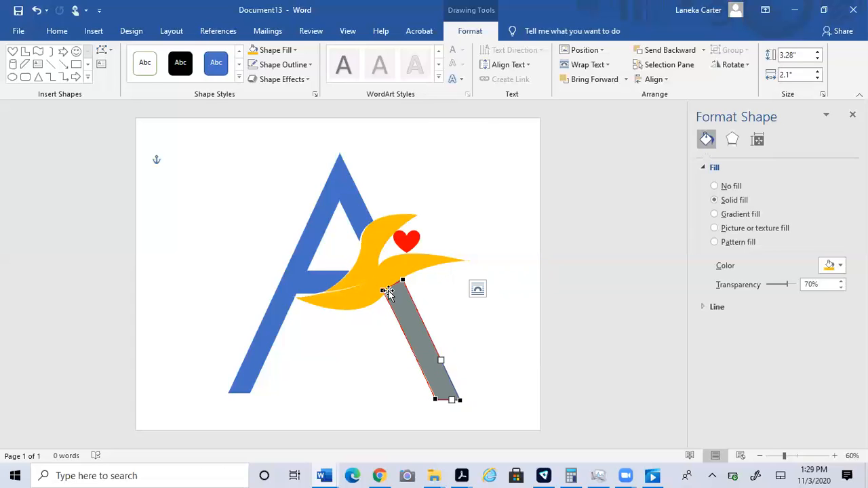
click(383, 291)
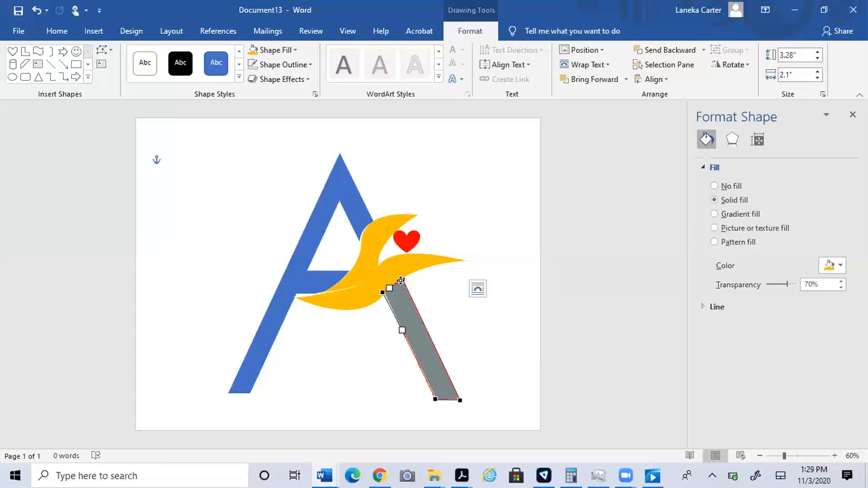
click(401, 280)
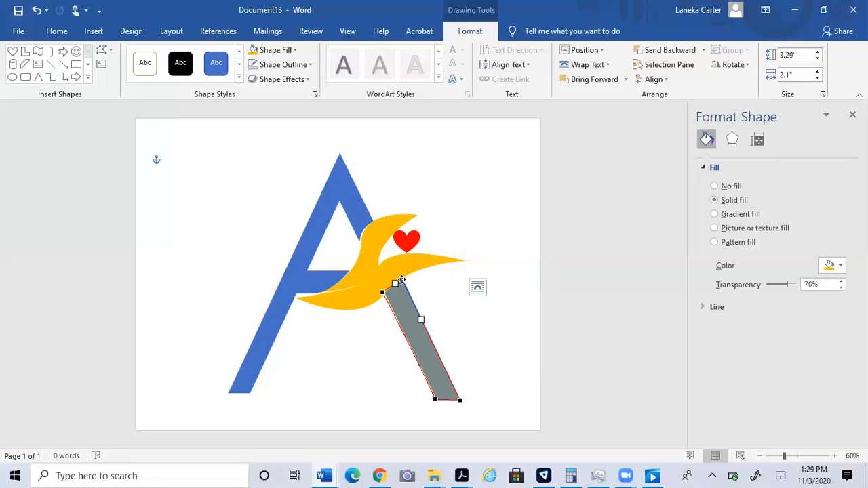
drag(401, 279, 403, 280)
Set the orange leg's fill transparency to 0% and refine its upper outer corner and outer edge.
drag(784, 290, 755, 289)
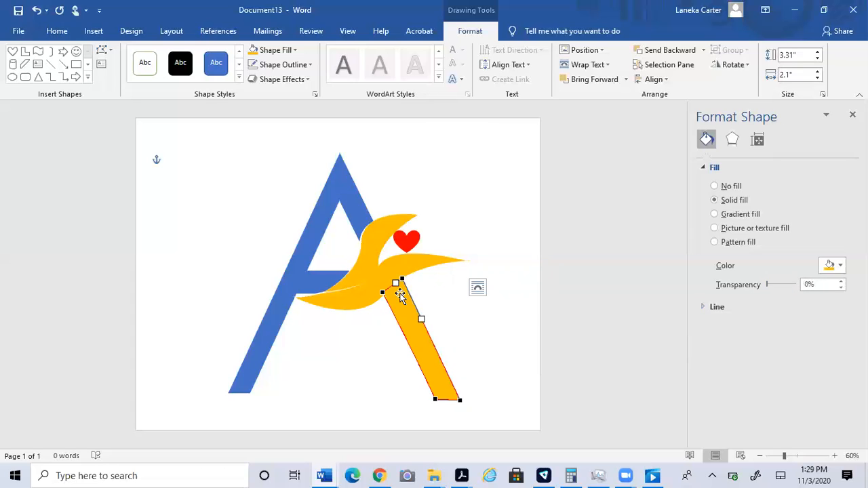
drag(422, 319, 422, 319)
drag(402, 280, 403, 279)
click(478, 339)
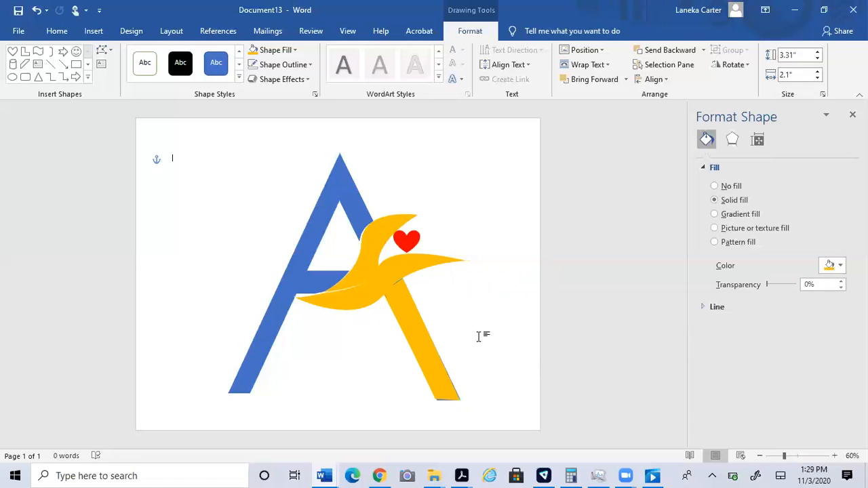
Edit the orange leg's points, raising the upper outer corner under the ribbon and lowering the bottom inner corner slightly.
click(396, 292)
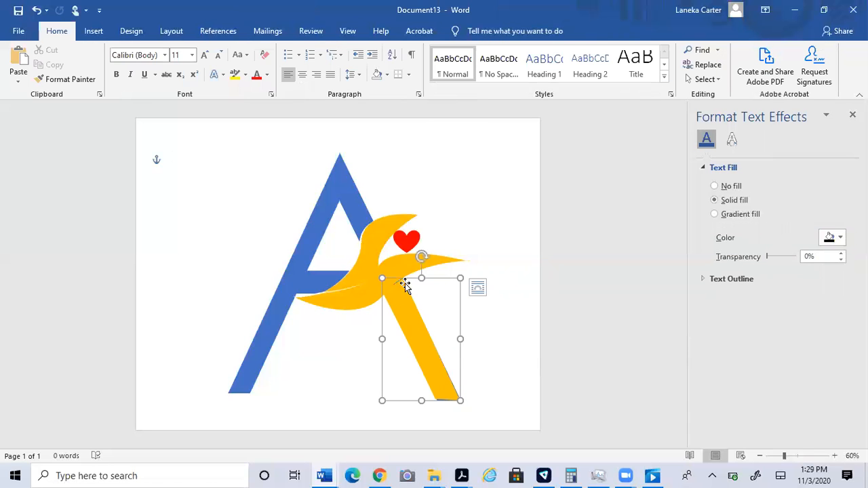
right_click(432, 361)
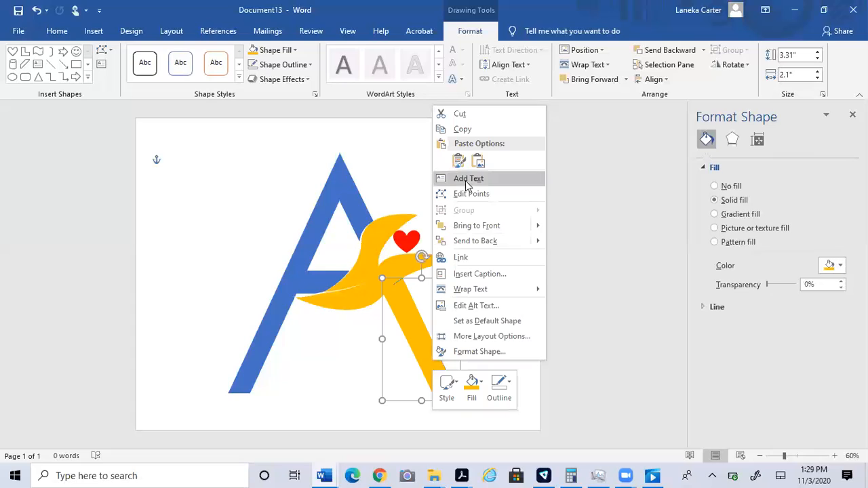
click(461, 194)
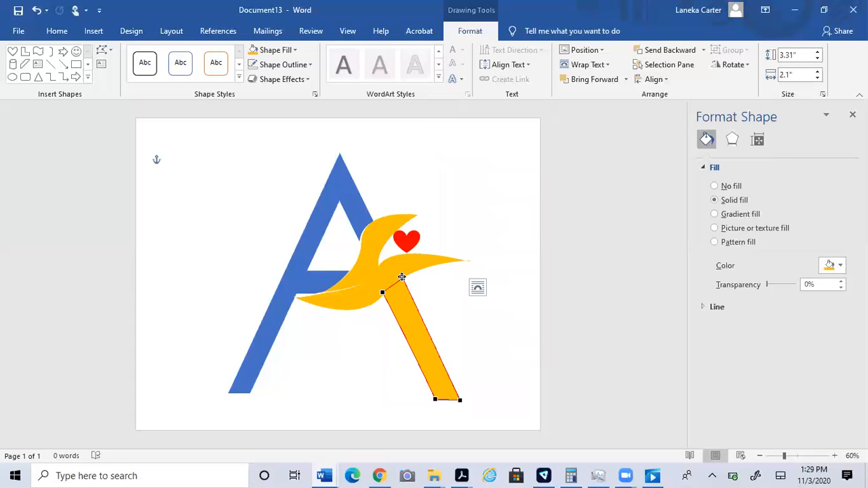
drag(402, 281, 401, 276)
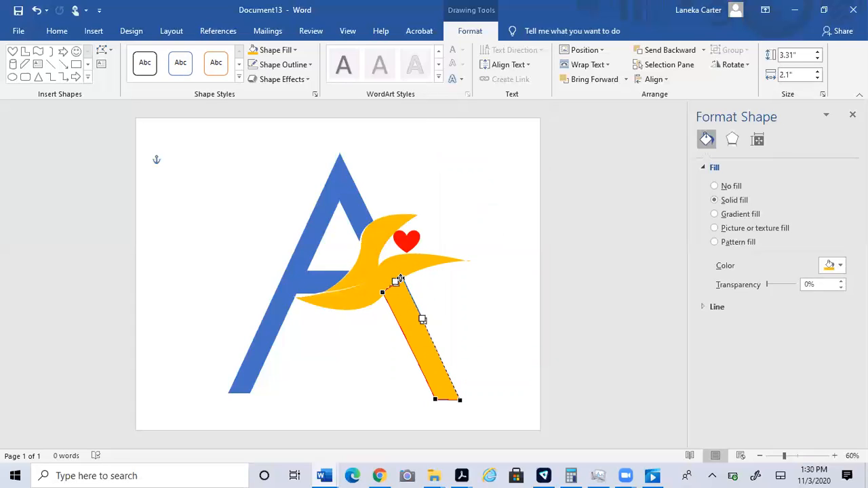
drag(435, 400, 436, 403)
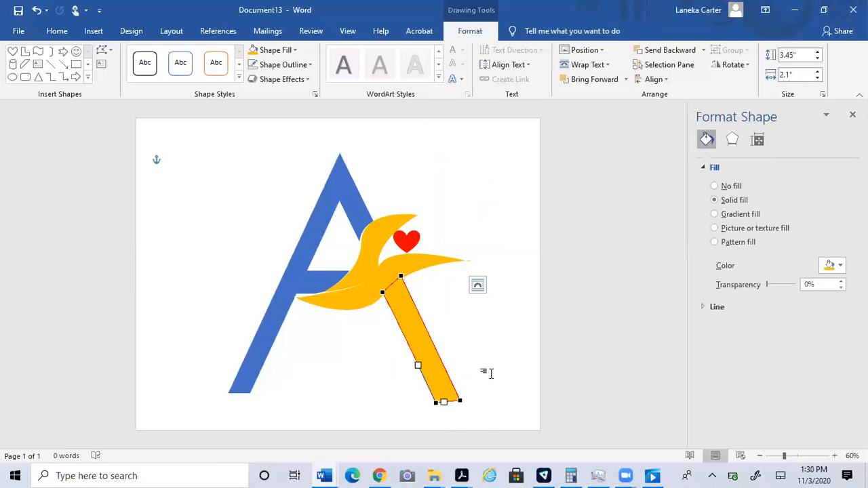
click(497, 407)
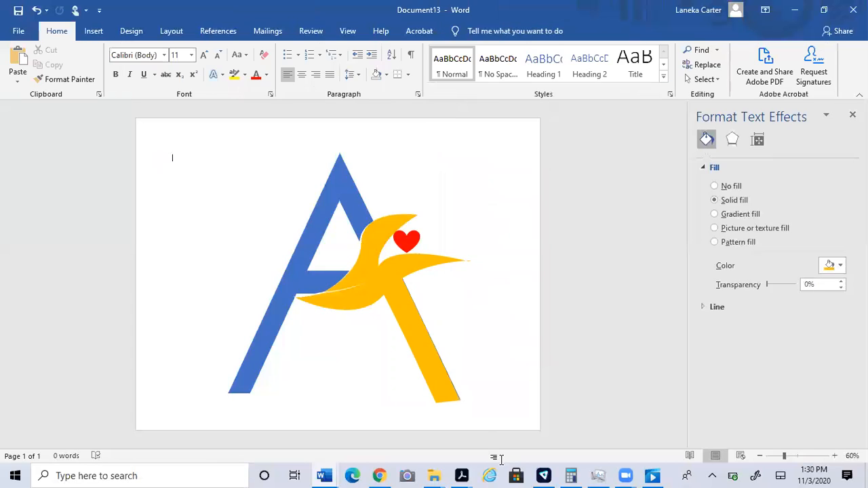
Try to cover the blue slivers by adding a point midway along the orange leg's outer edge and another on its bottom edge.
click(427, 350)
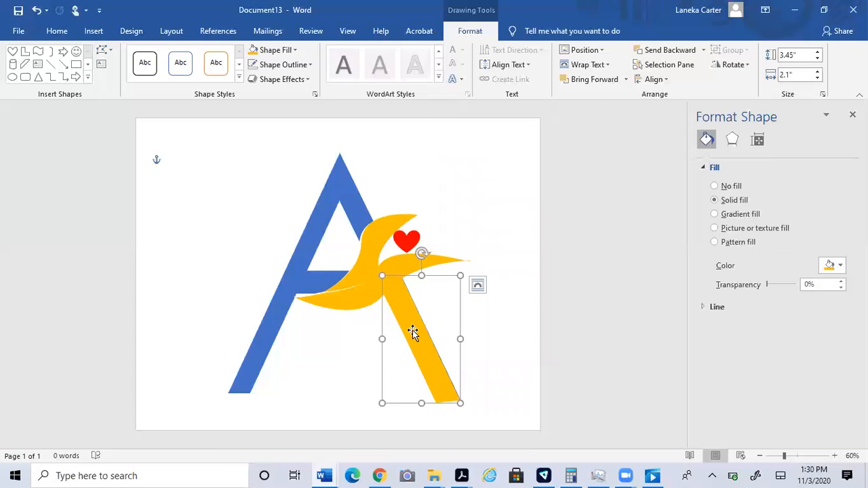
right_click(417, 332)
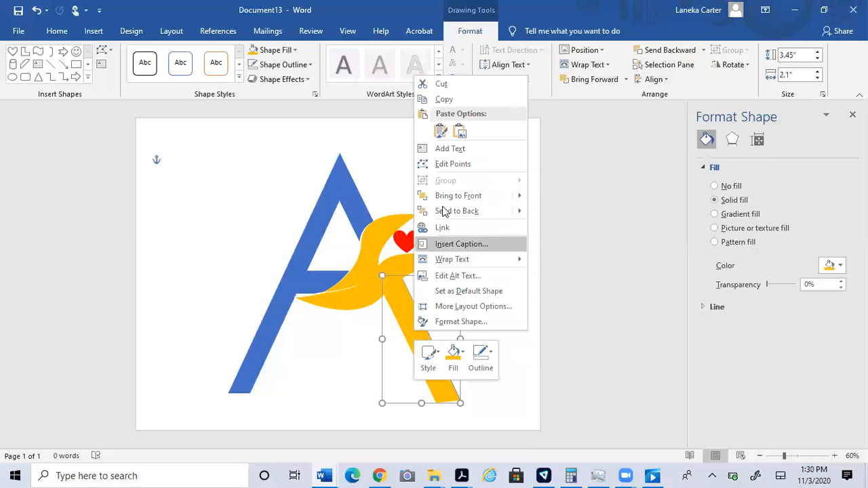
click(473, 165)
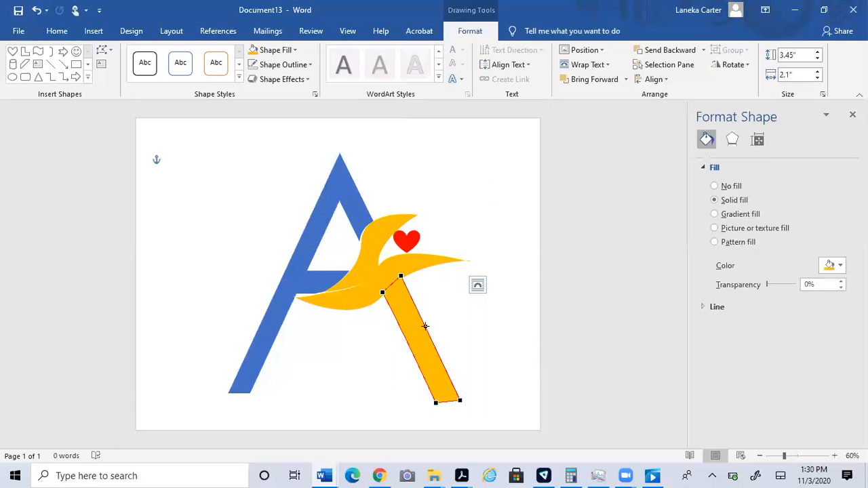
click(425, 325)
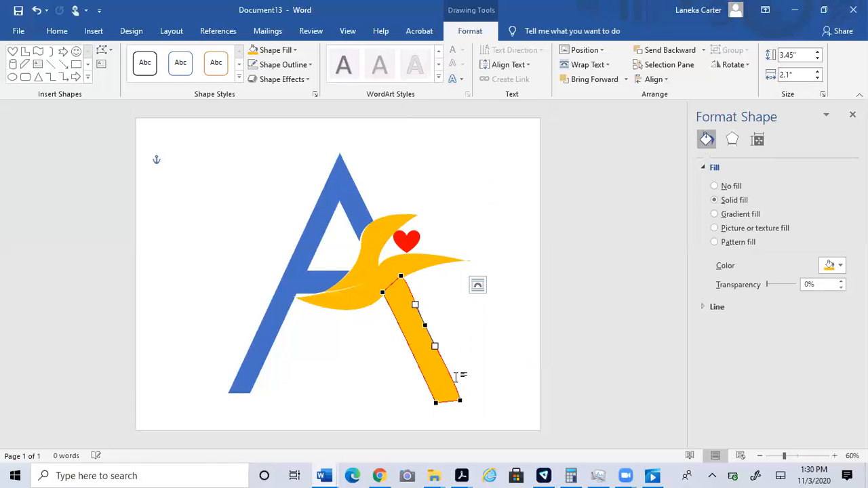
drag(447, 403, 444, 391)
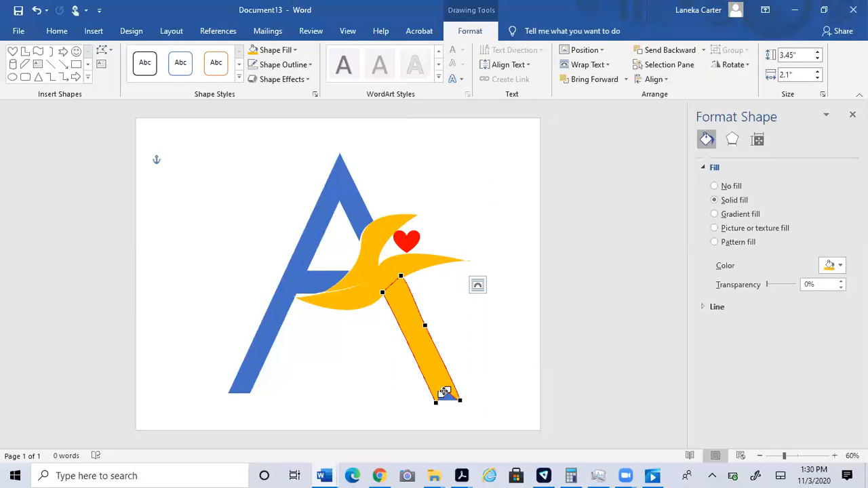
drag(444, 392, 448, 403)
click(492, 364)
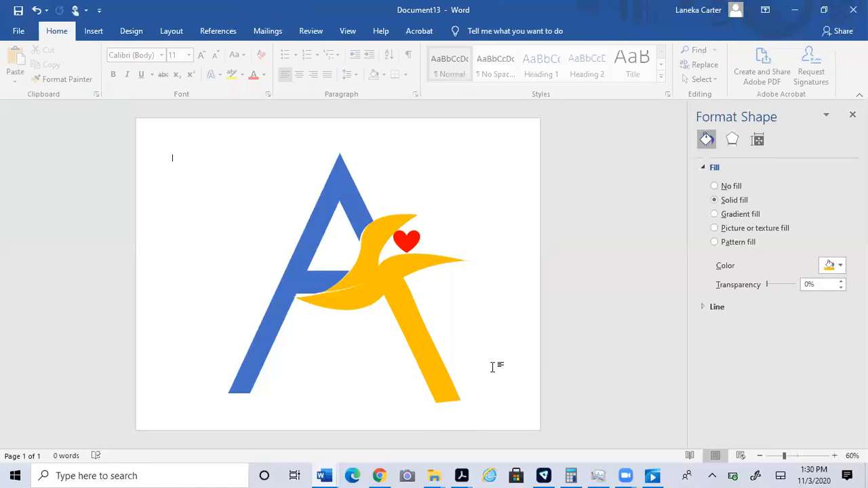
Reopen the orange leg's points and undo the points added on its outer and bottom edges.
click(424, 340)
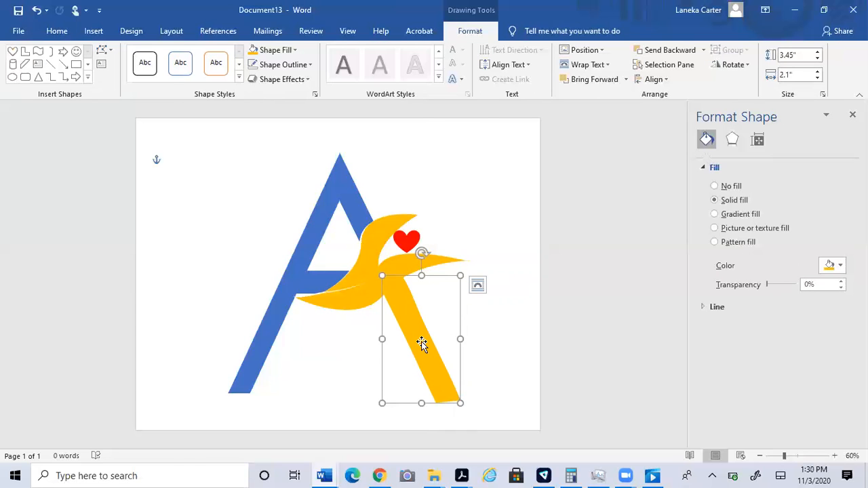
right_click(421, 343)
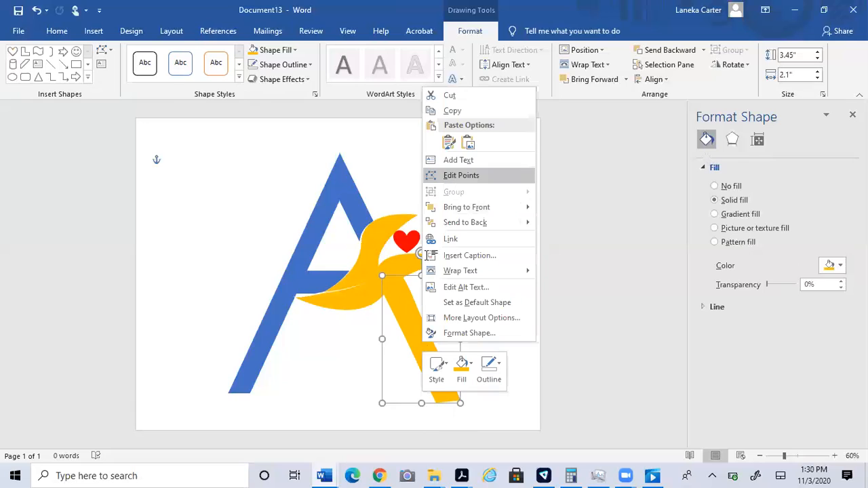
click(461, 175)
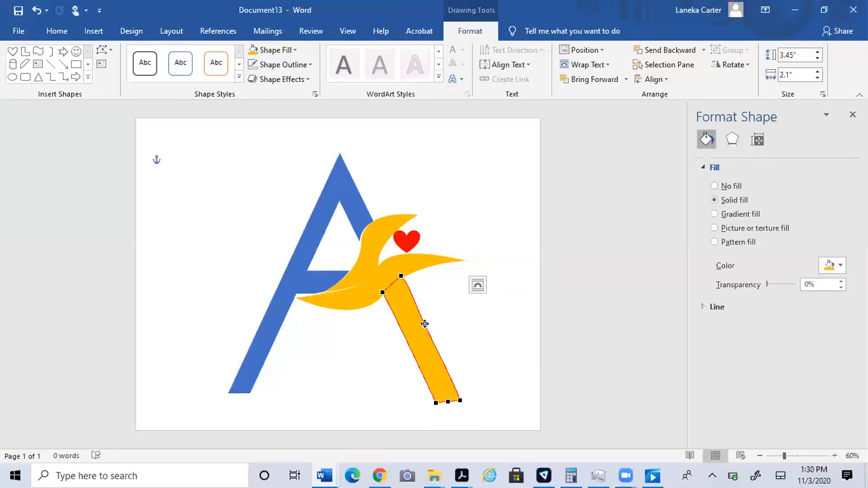
click(426, 327)
click(36, 10)
click(36, 10)
click(36, 10)
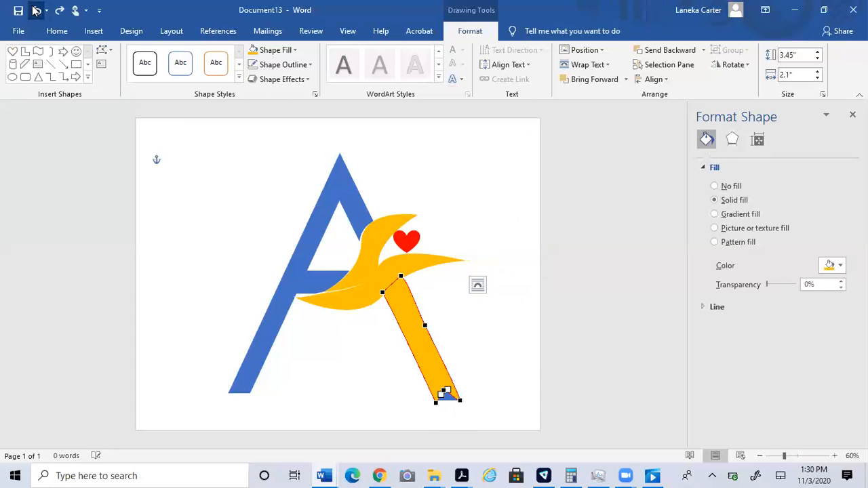
click(36, 10)
click(36, 10)
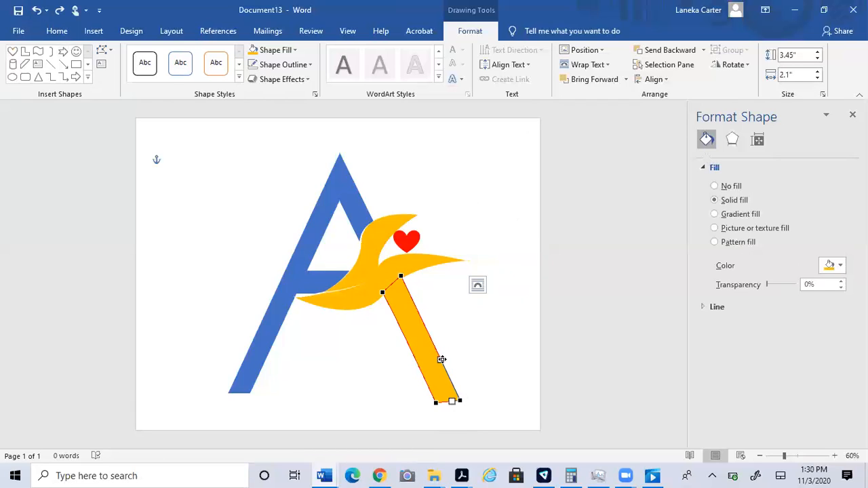
Adjust the curve handles at the orange leg's bottom outer corner to refine its outer and bottom edges.
drag(441, 360, 441, 359)
drag(451, 401, 454, 399)
click(469, 393)
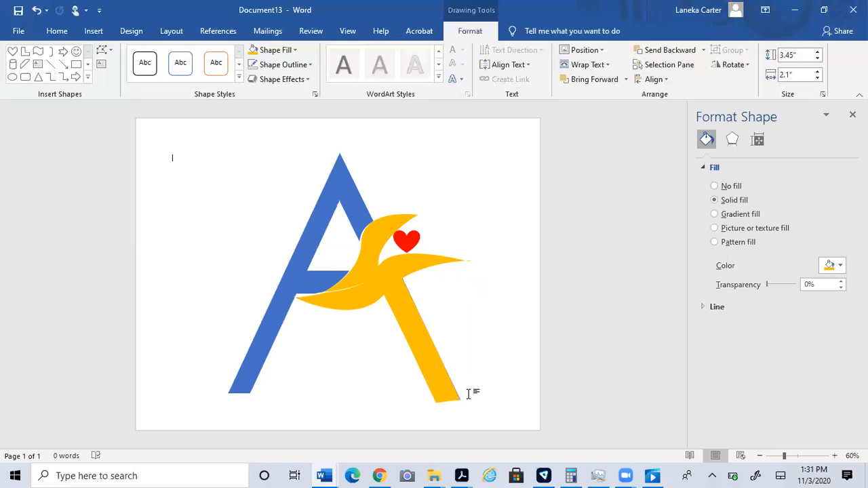
Nudge the orange leg shape so it covers the blue slivers along the letter's right leg, and dismiss the low-battery notice.
click(444, 391)
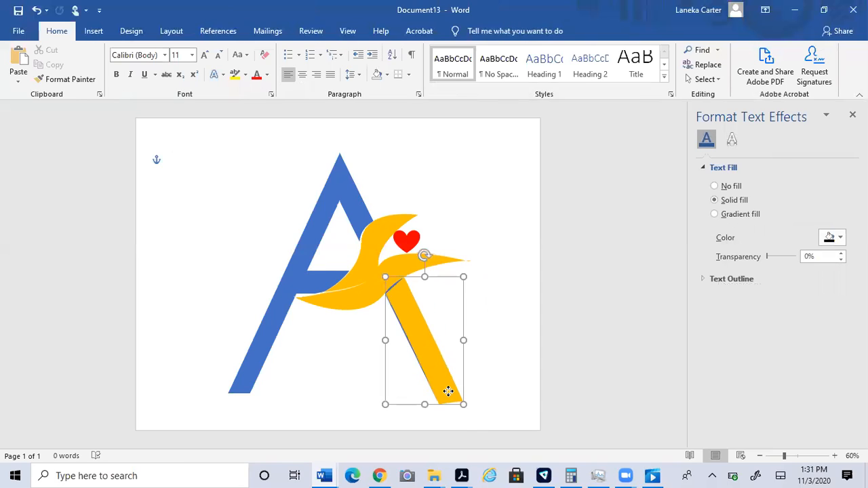
drag(446, 390, 463, 404)
click(461, 402)
drag(415, 347, 414, 347)
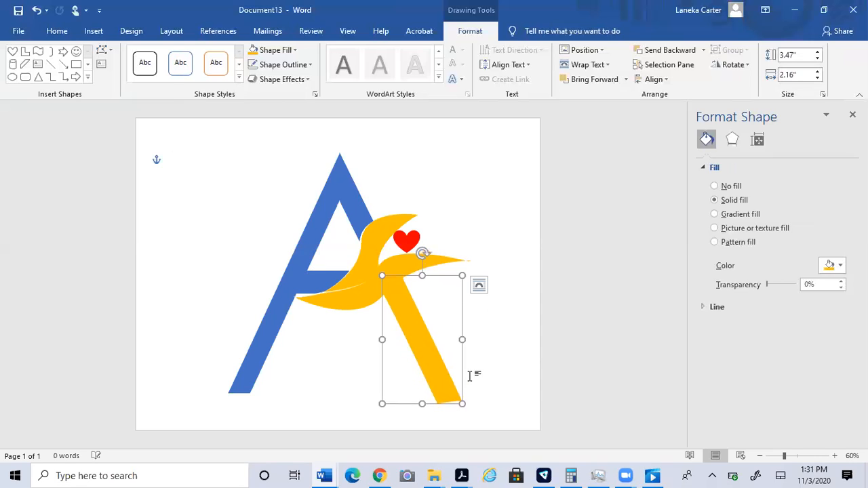
click(474, 413)
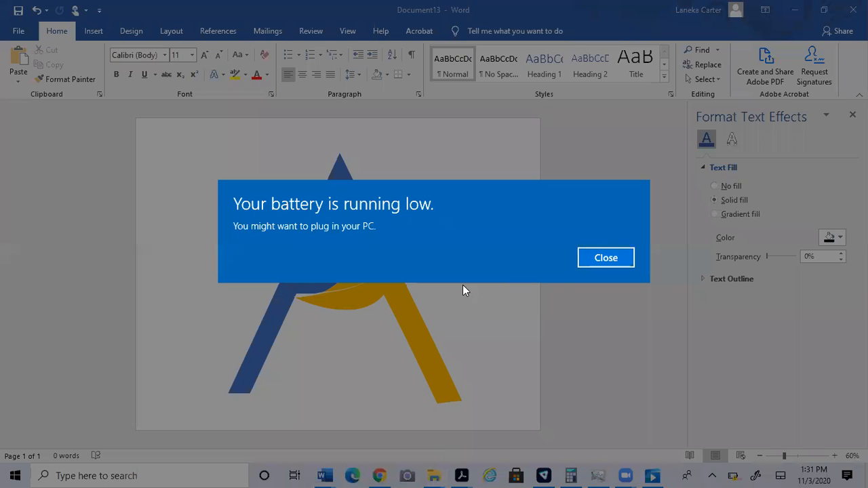
click(606, 258)
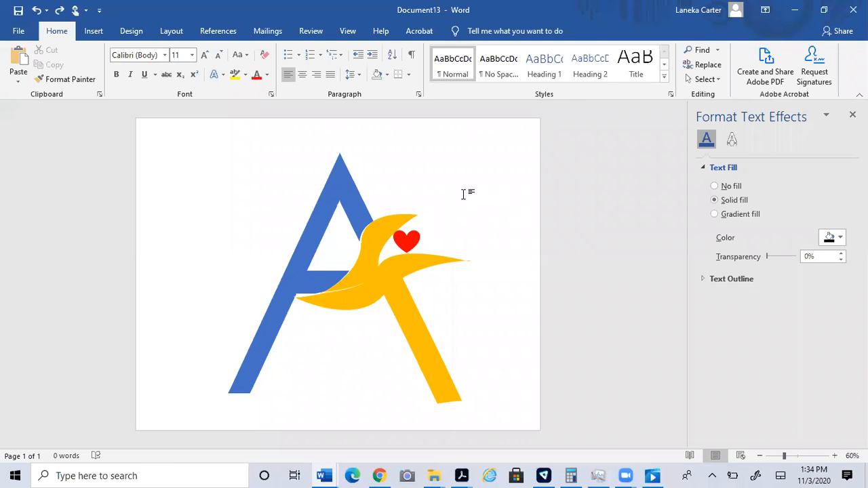
Select both blue legs, the crossbar, both orange ribbons, the heart and the orange leg, and group them into one object.
click(320, 192)
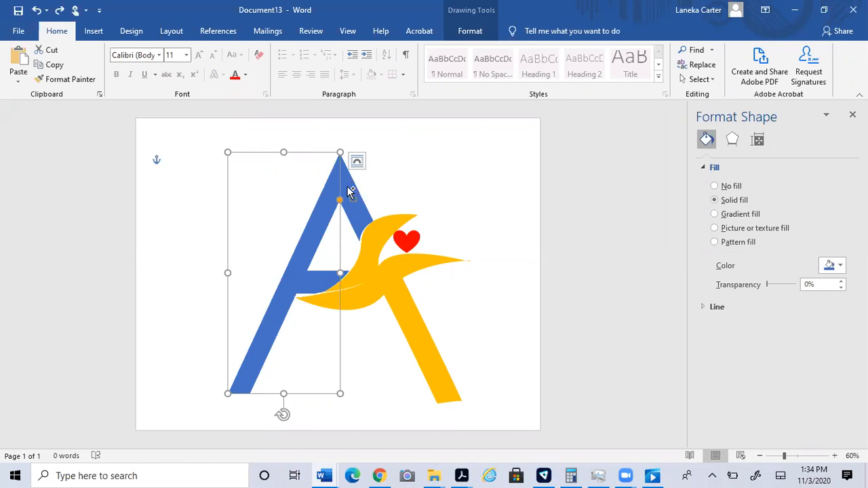
click(357, 161)
click(463, 162)
shift+click(351, 191)
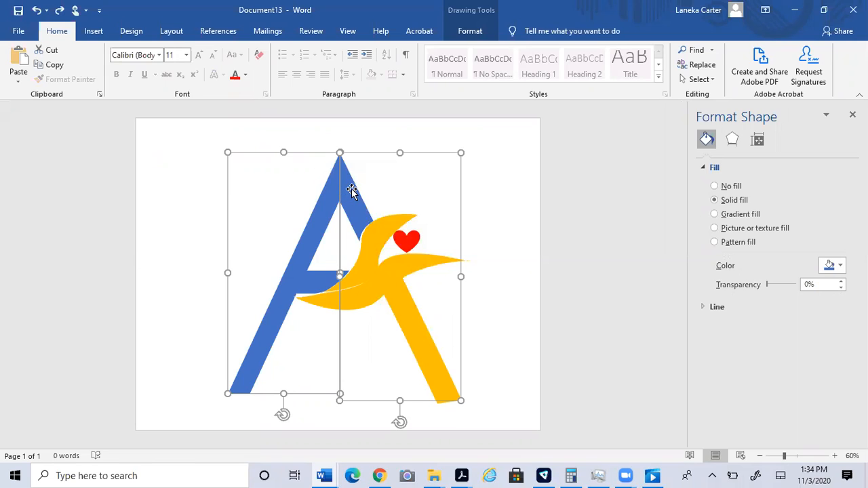
shift+click(404, 275)
shift+click(405, 275)
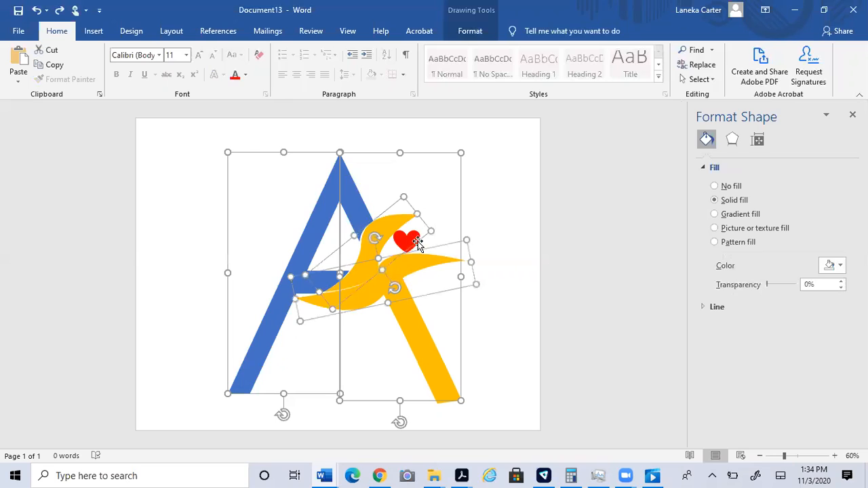
shift+click(413, 243)
shift+click(409, 241)
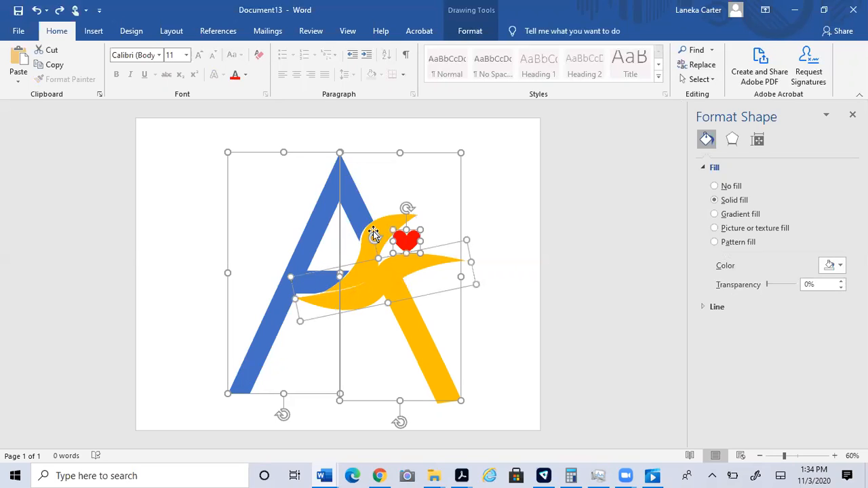
shift+click(373, 234)
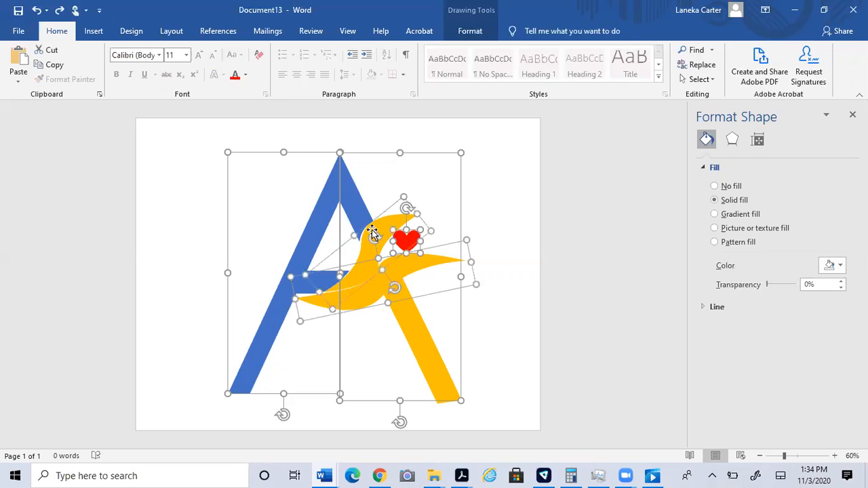
shift+click(306, 281)
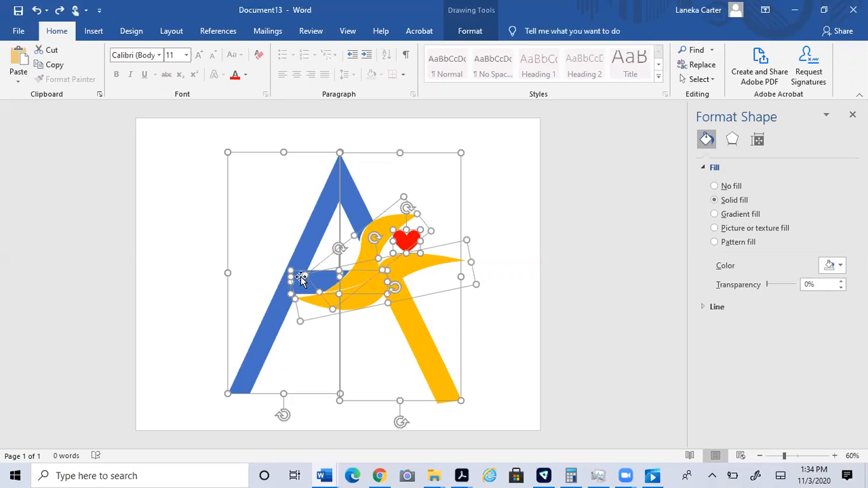
shift+click(421, 332)
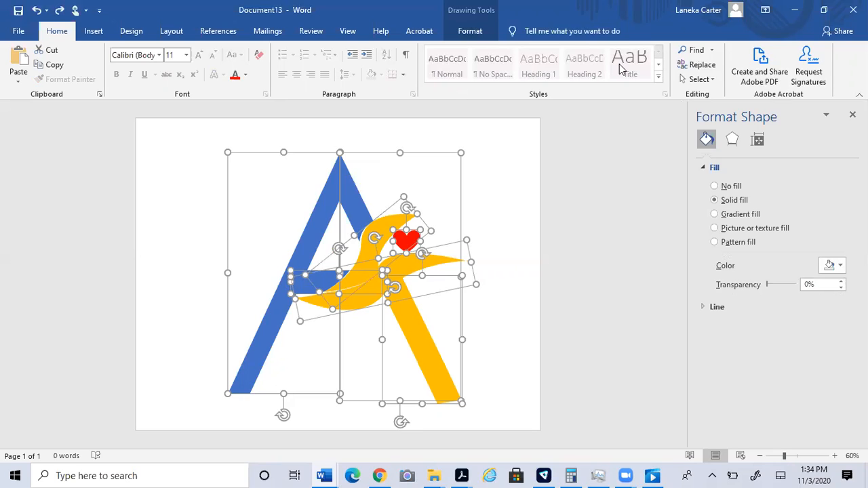
click(470, 31)
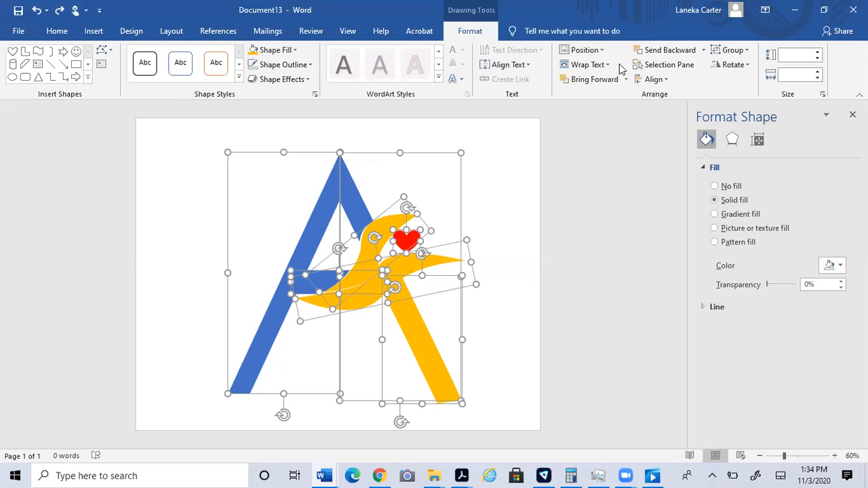
click(749, 51)
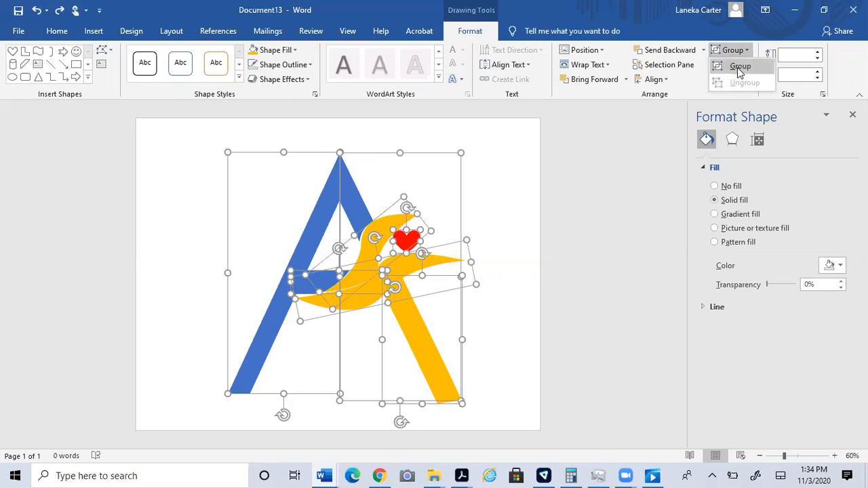
click(739, 67)
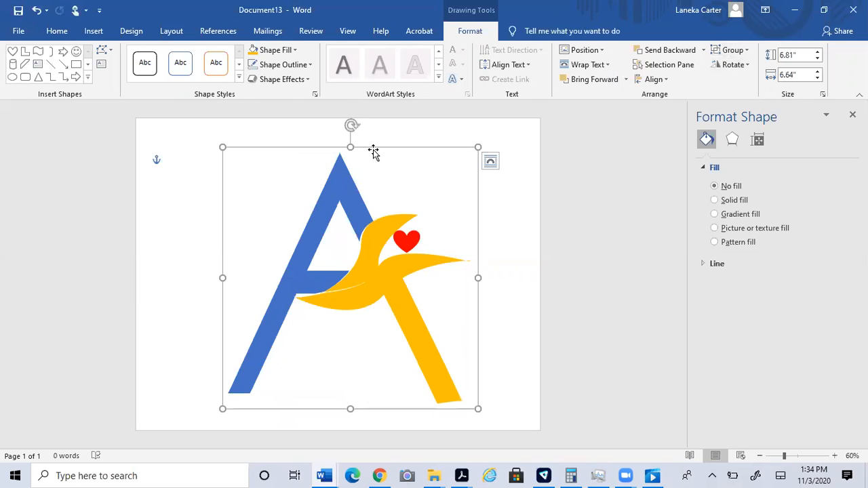
Move the grouped logo higher on the page and resize it to about 5.71" high by 6.17" wide.
drag(357, 140, 409, 186)
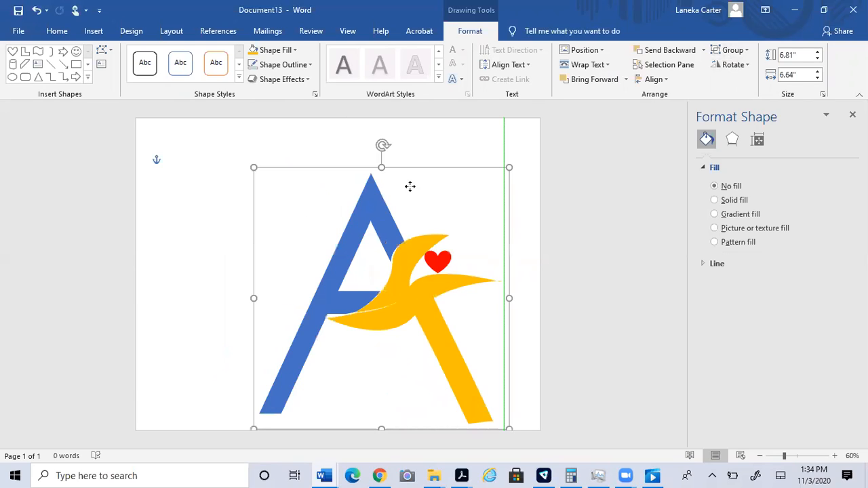
drag(312, 131, 349, 174)
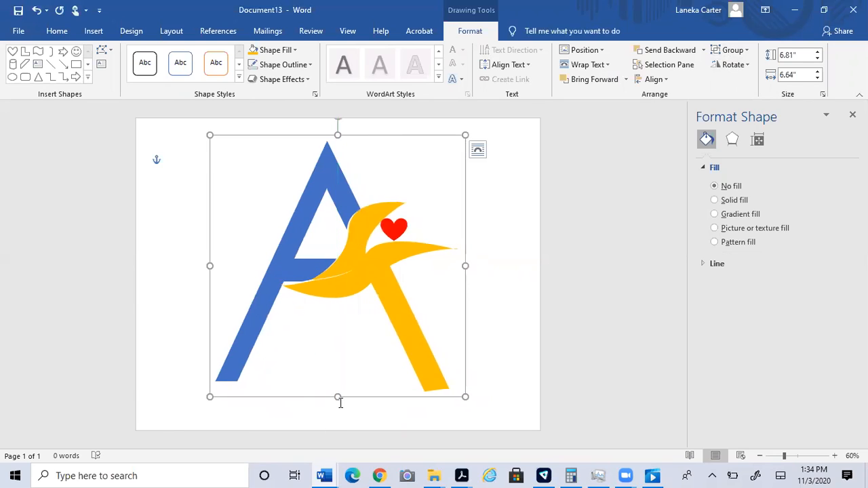
drag(338, 396, 338, 356)
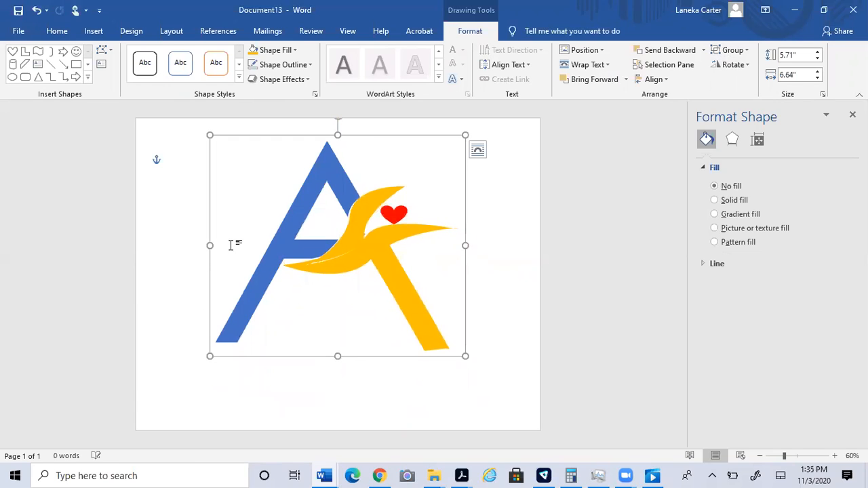
drag(208, 243, 238, 245)
drag(465, 245, 473, 246)
click(407, 422)
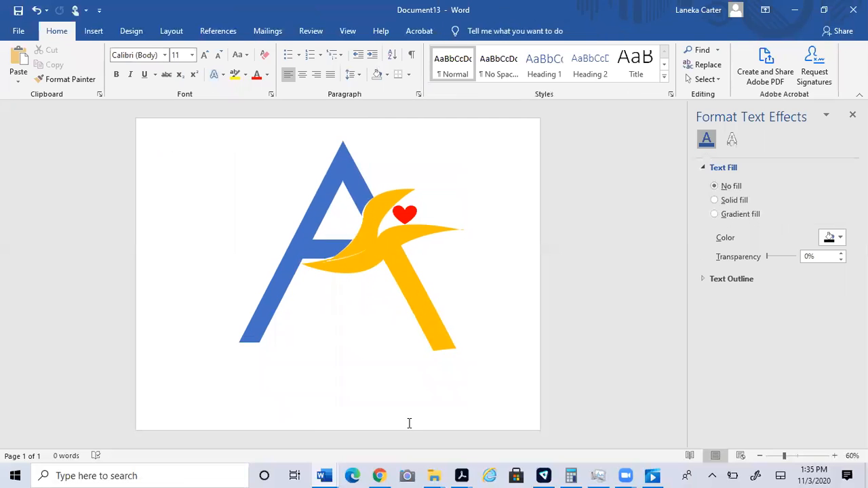
Shift the grouped logo slightly up and to the left to leave more room beneath it.
click(437, 337)
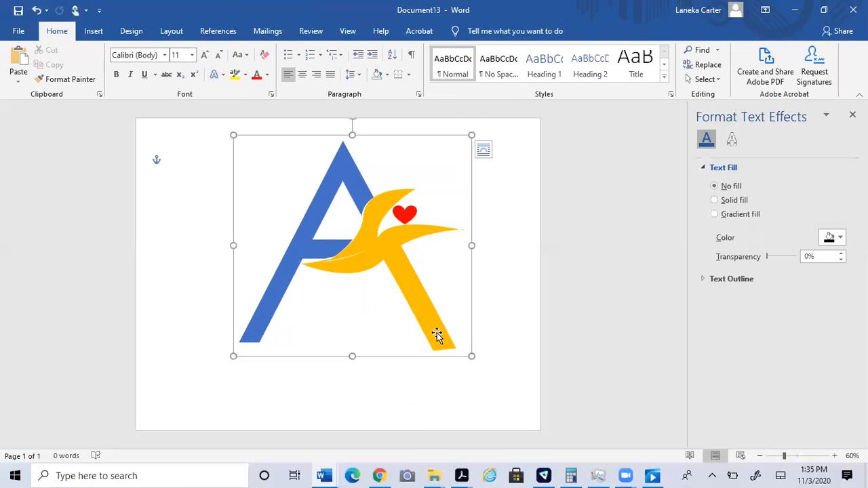
click(360, 386)
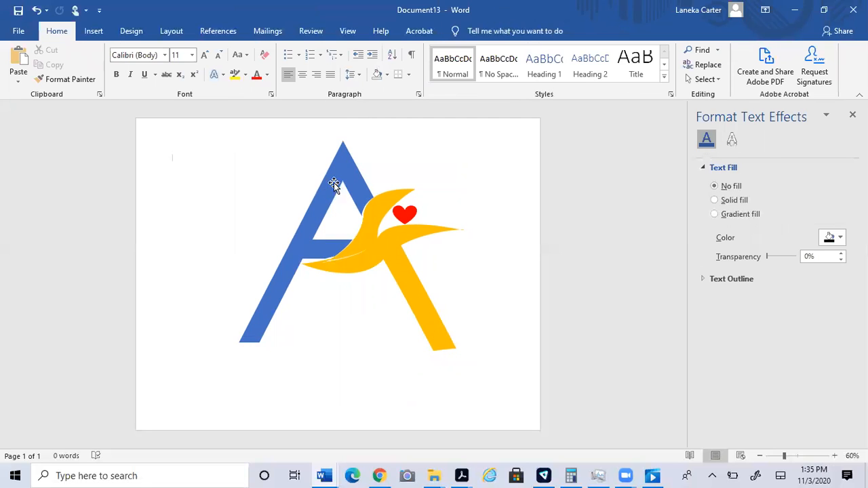
drag(332, 182, 330, 176)
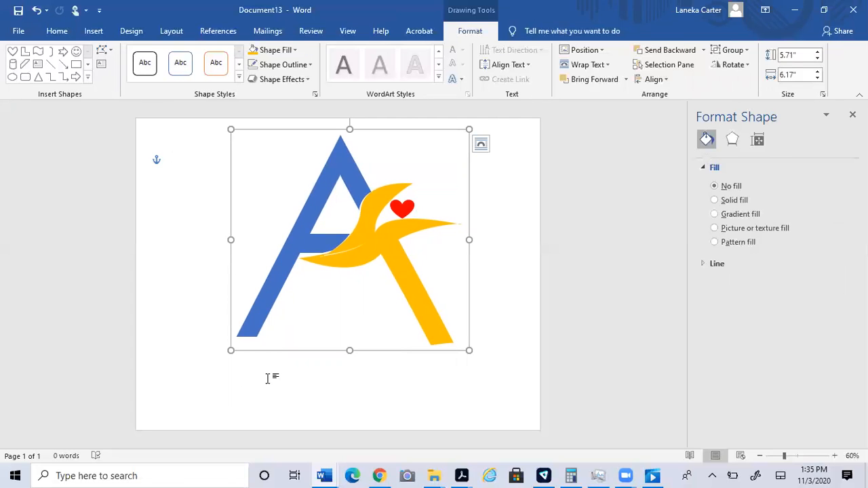
click(149, 181)
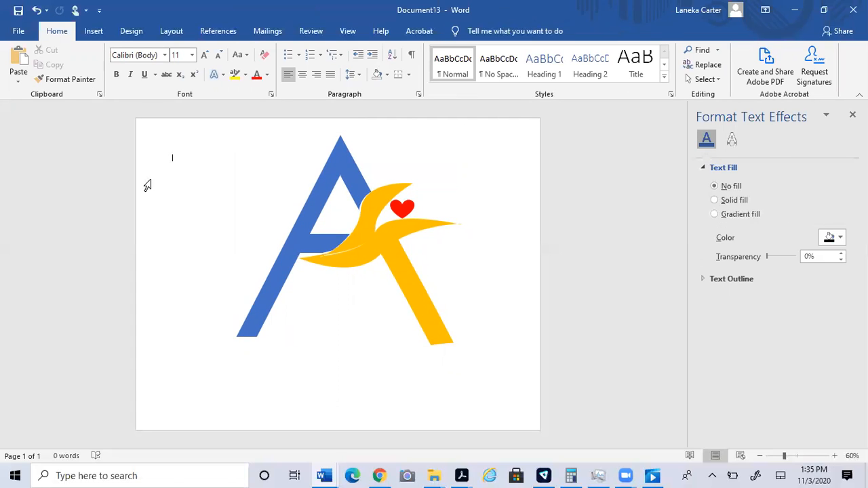
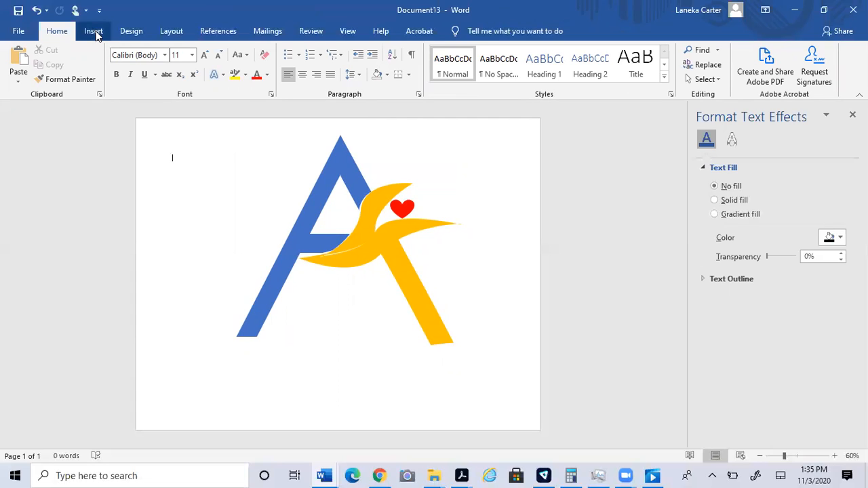
Draw a text box in the empty space left of the logo, enter AMPLIFIED and widen the box to about 2.02".
click(94, 32)
click(185, 55)
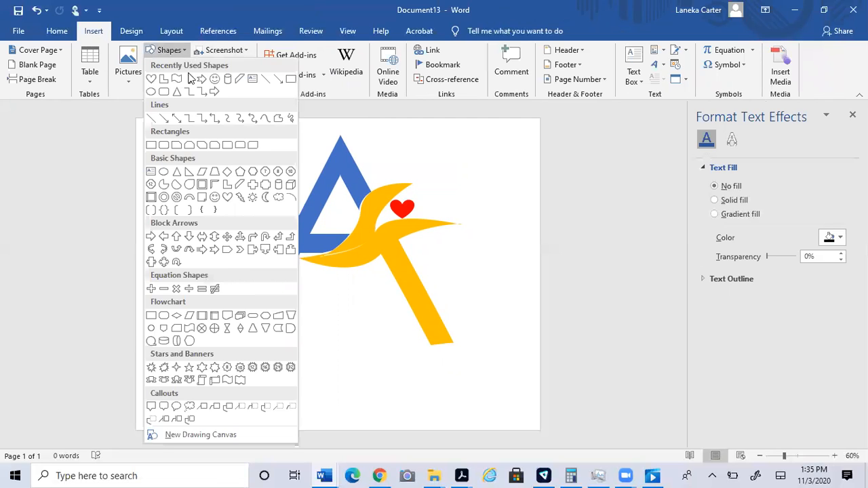
click(252, 79)
drag(191, 165, 201, 202)
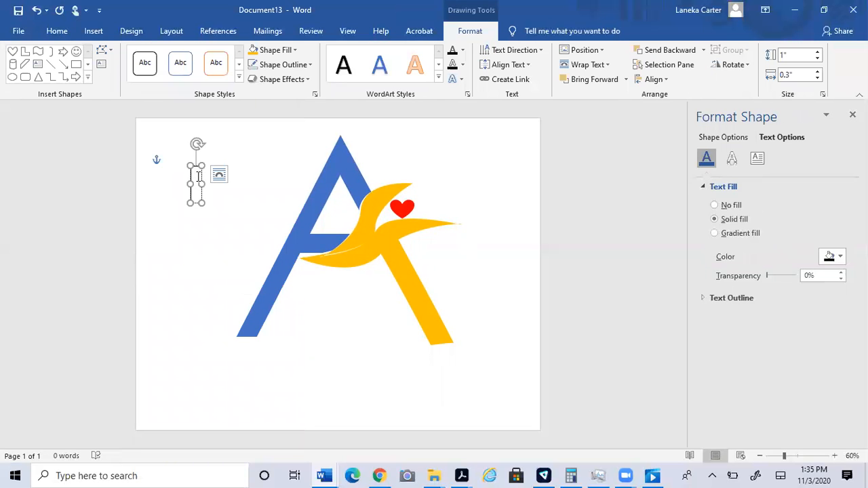
text(AMPLIFIED)
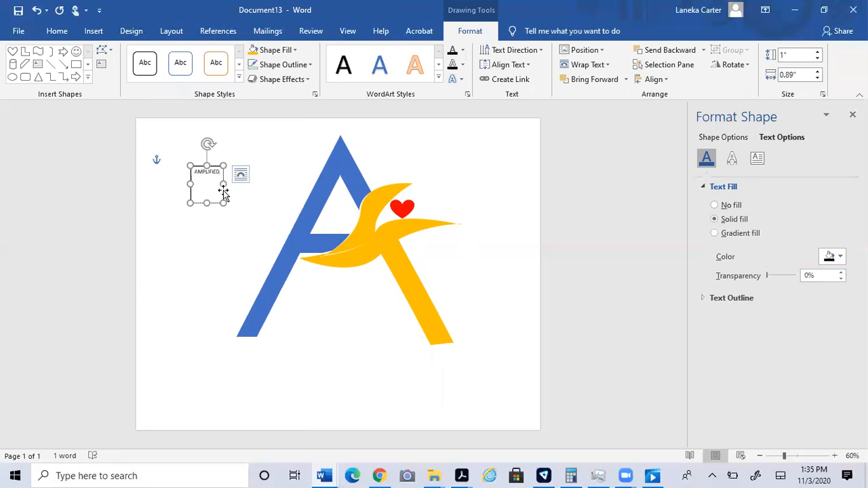
drag(223, 184, 265, 196)
Remove the fill and outline from the AMPLIFIED text box.
drag(226, 178, 192, 172)
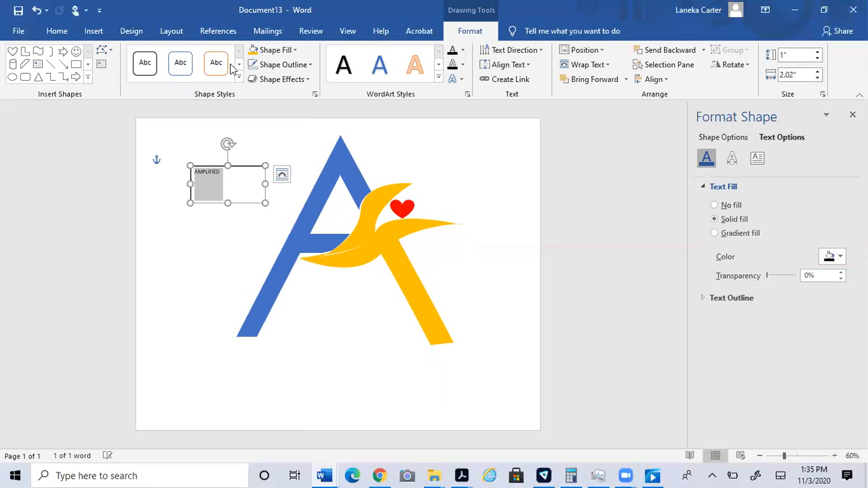
click(293, 50)
click(271, 188)
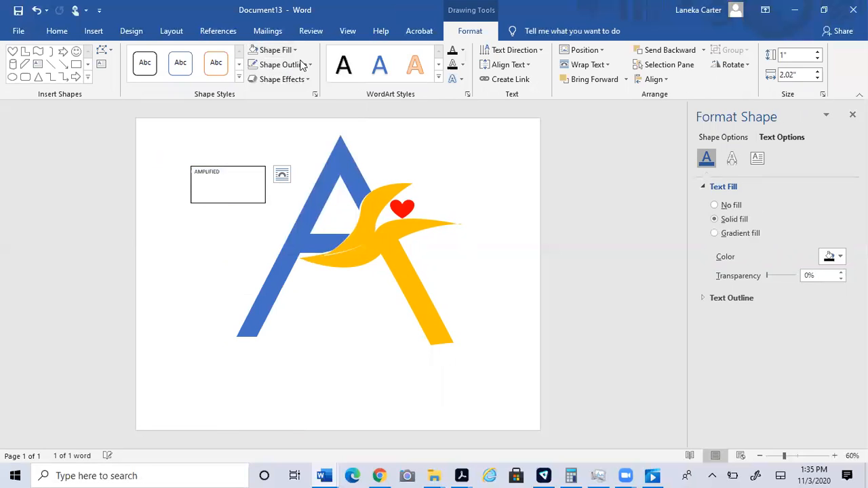
click(309, 66)
click(260, 203)
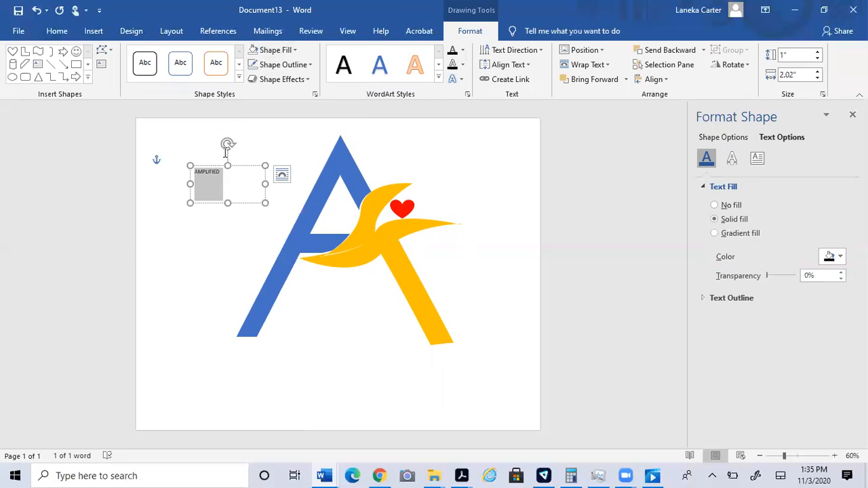
Set the font size of the AMPLIFIED text to 72.
click(67, 35)
click(193, 56)
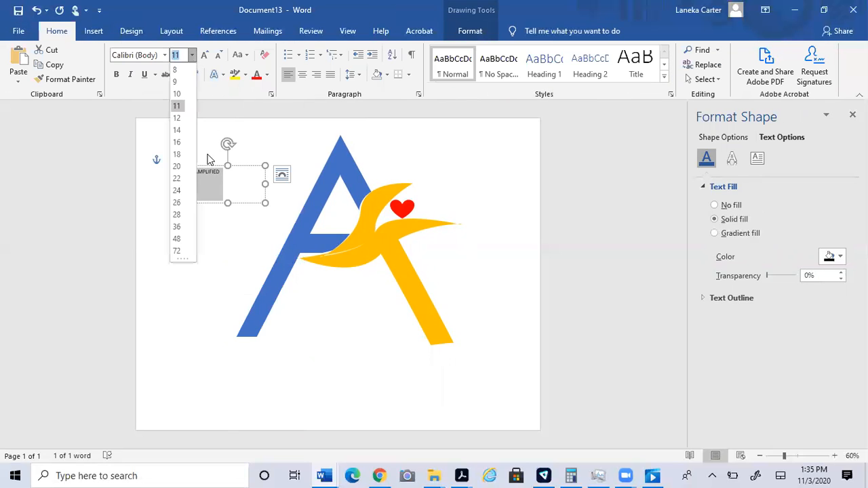
click(177, 251)
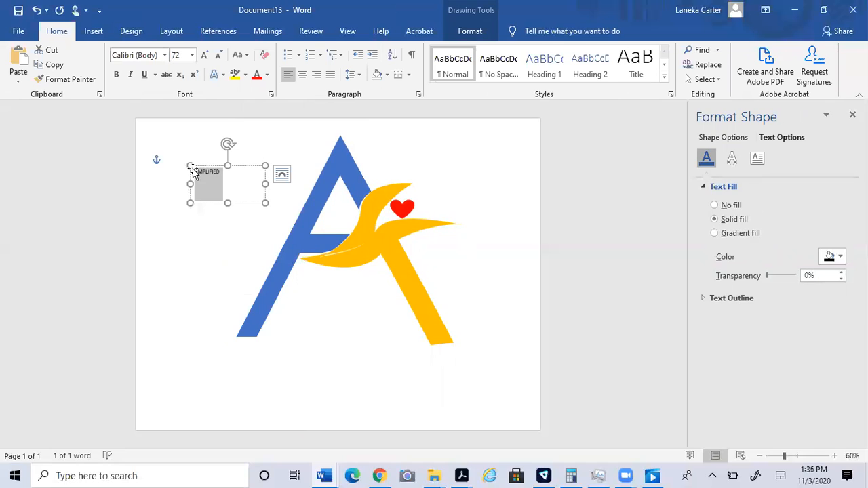
Move the AMPLIFIED text box beneath the letter A and resize it to fit the whole word on one line.
drag(210, 169, 190, 355)
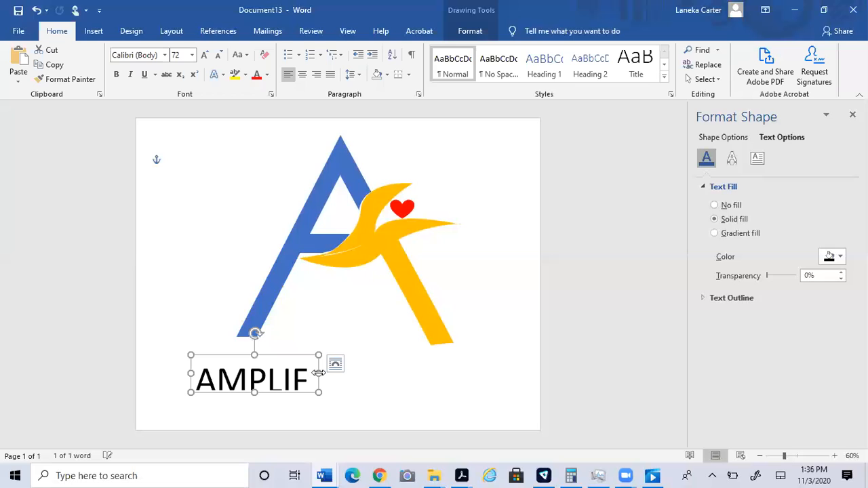
drag(451, 376, 484, 371)
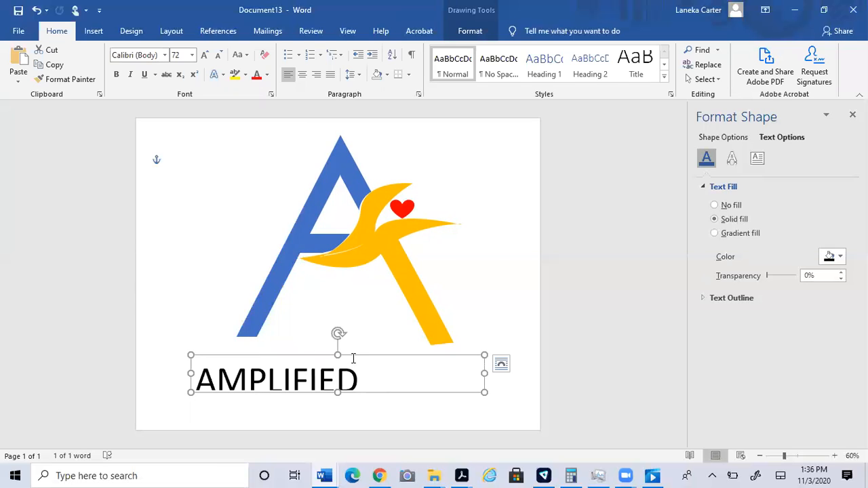
drag(354, 355, 374, 348)
drag(357, 386, 356, 394)
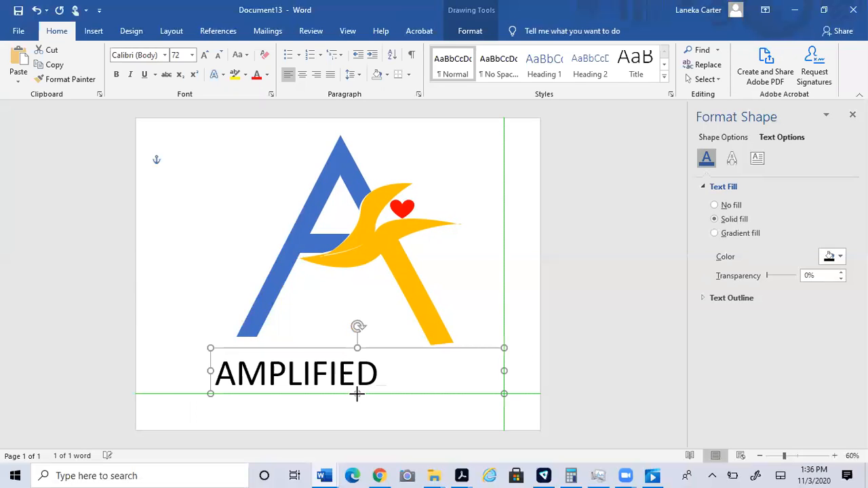
drag(504, 371, 447, 371)
drag(395, 373, 387, 371)
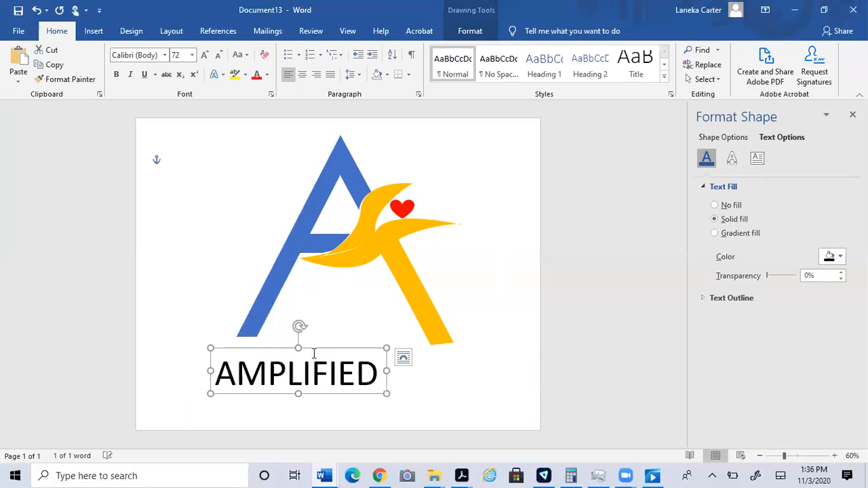
Shift the AMPLIFIED text box slightly to the right and set its text to the Engravers MT font.
drag(312, 348, 326, 348)
drag(391, 371, 218, 356)
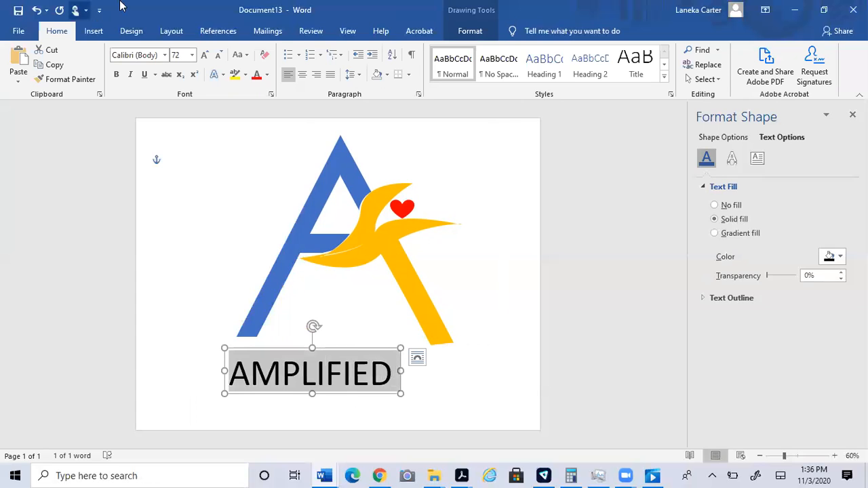
click(164, 55)
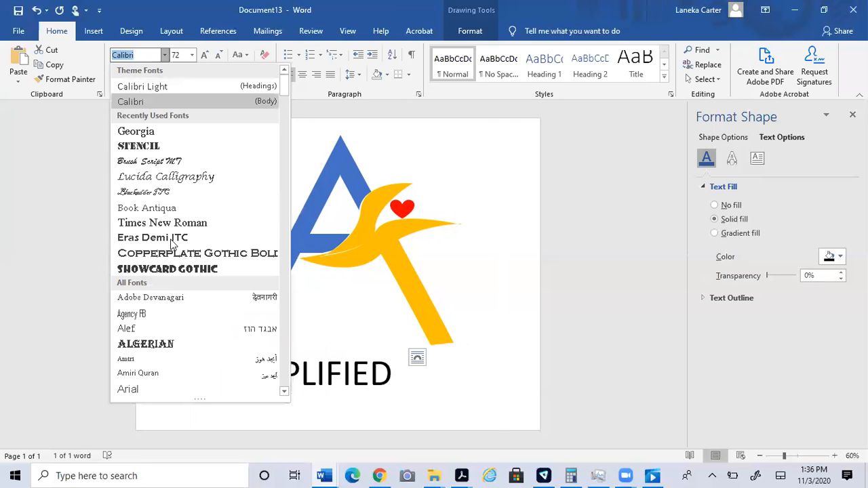
scroll(181, 329, down, 2)
scroll(181, 336, down, 18)
scroll(182, 339, down, 8)
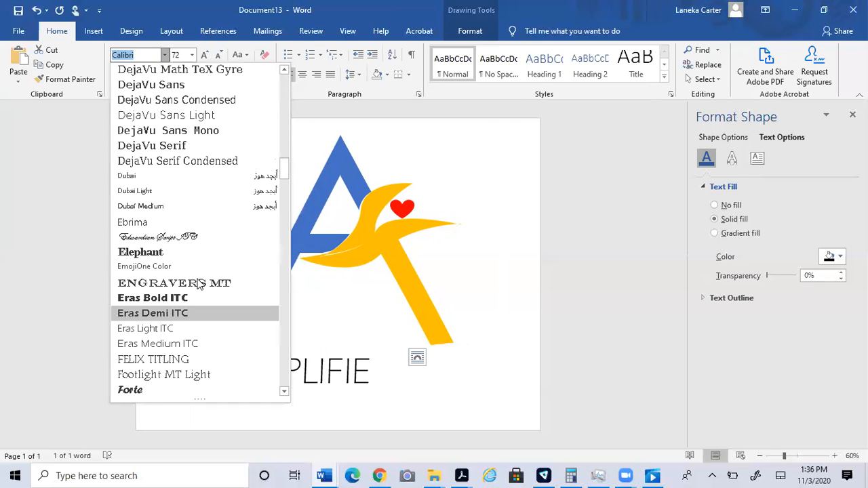
click(199, 284)
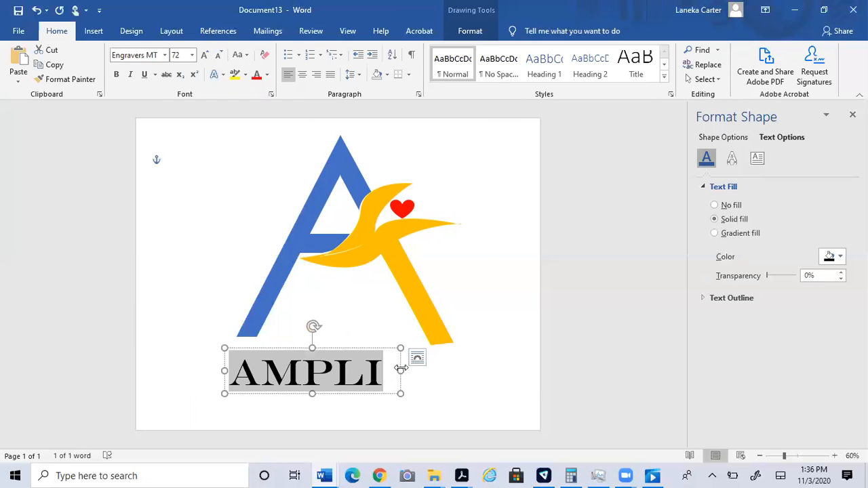
Widen the AMPLIFIED text box to fit the whole word on one line and move it up close beneath the letter A.
drag(402, 370, 505, 366)
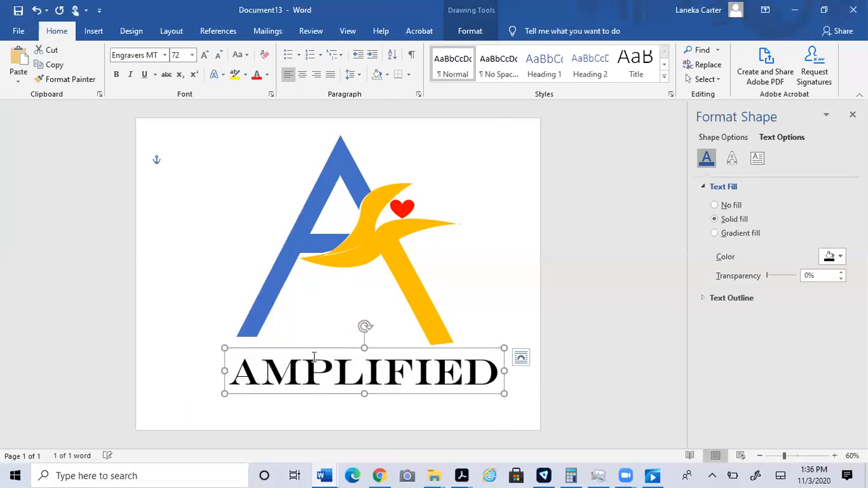
drag(309, 348, 285, 339)
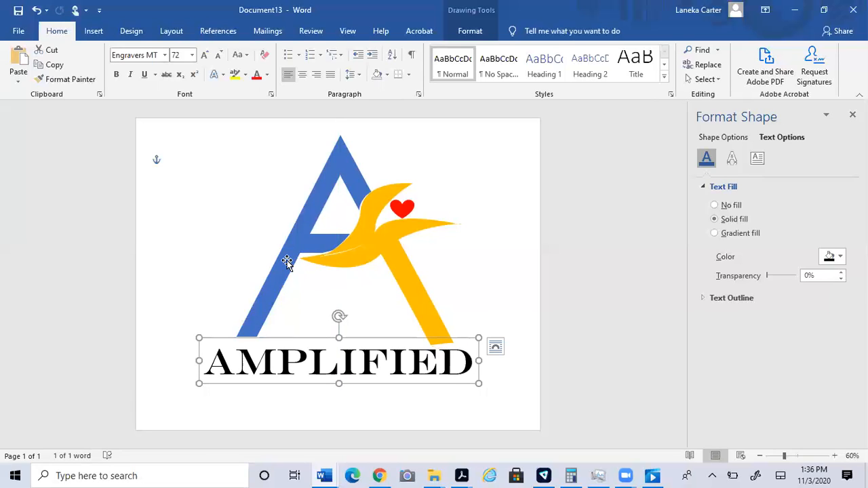
Shift the letter A group slightly left to center it over AMPLIFIED, and widen the text box a little.
drag(284, 260, 276, 259)
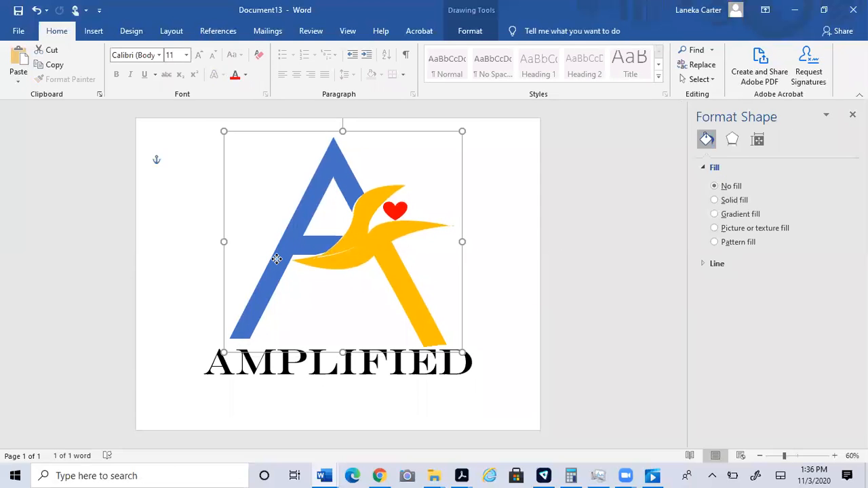
click(449, 422)
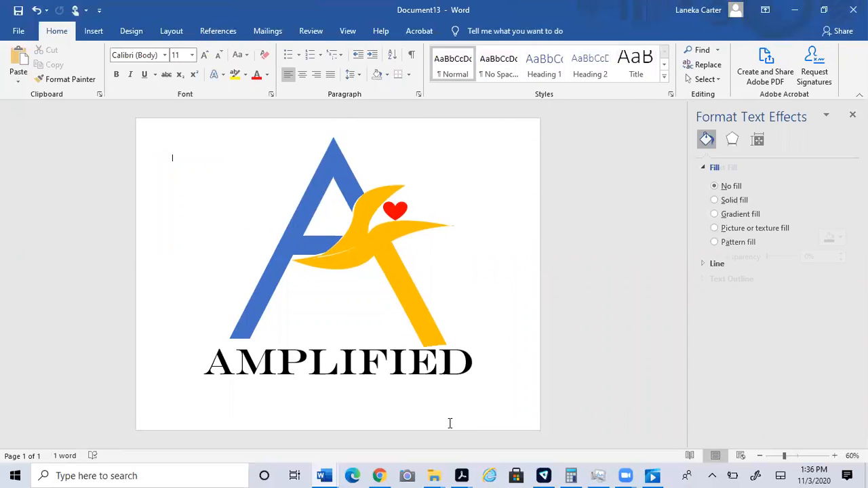
click(311, 357)
drag(318, 339, 317, 338)
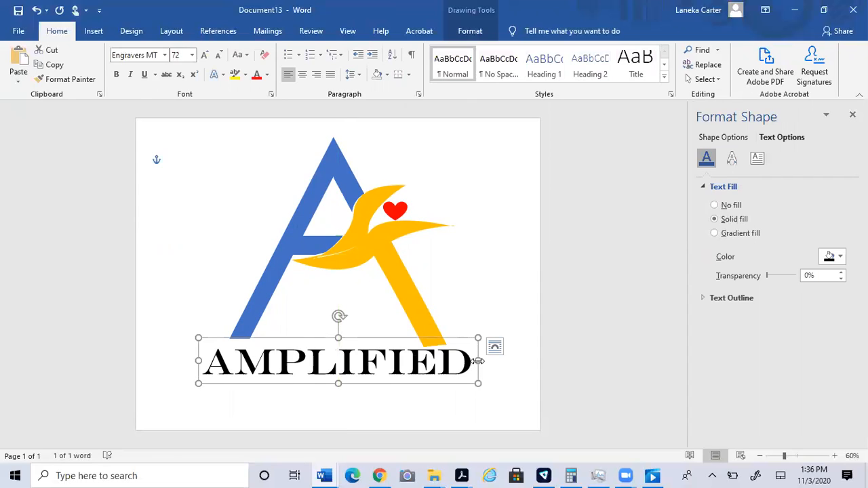
drag(478, 360, 481, 360)
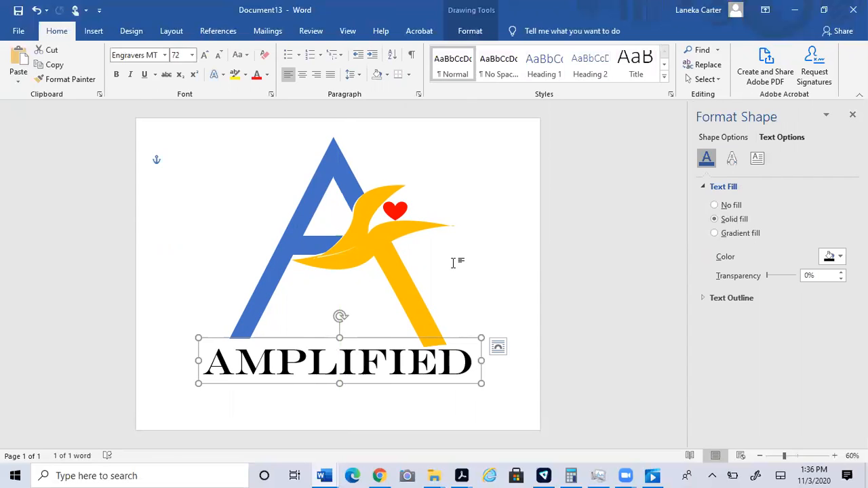
click(297, 416)
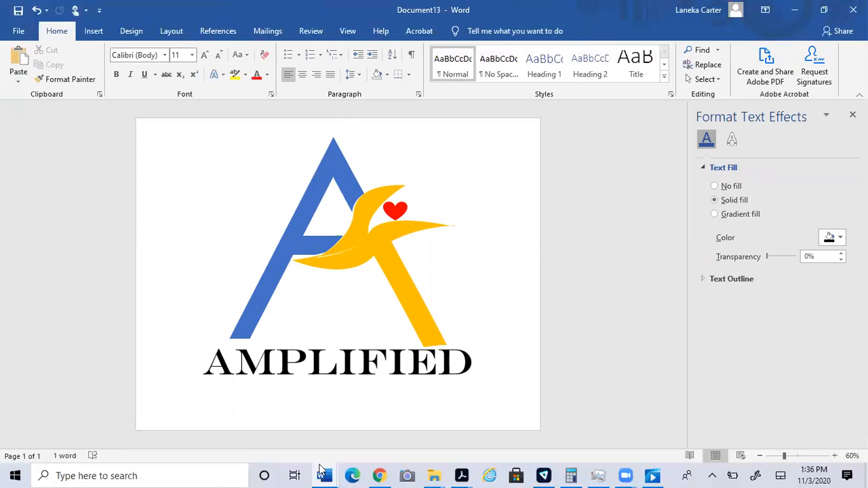
click(264, 364)
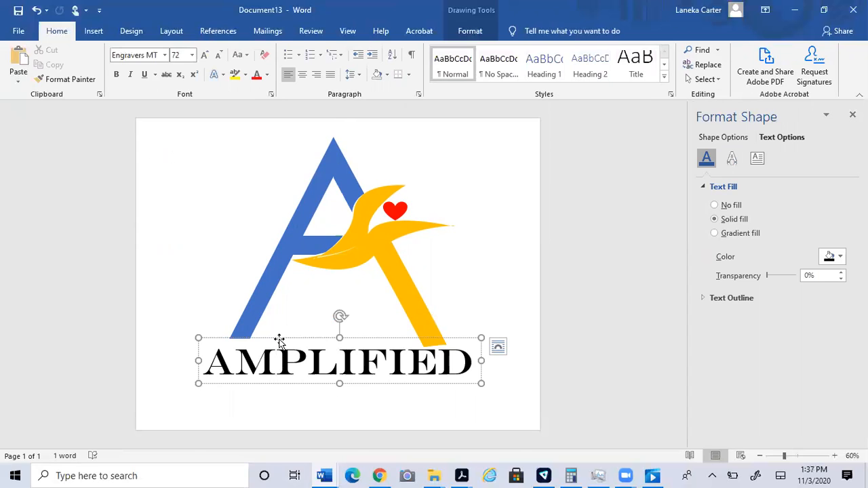
right_click(279, 339)
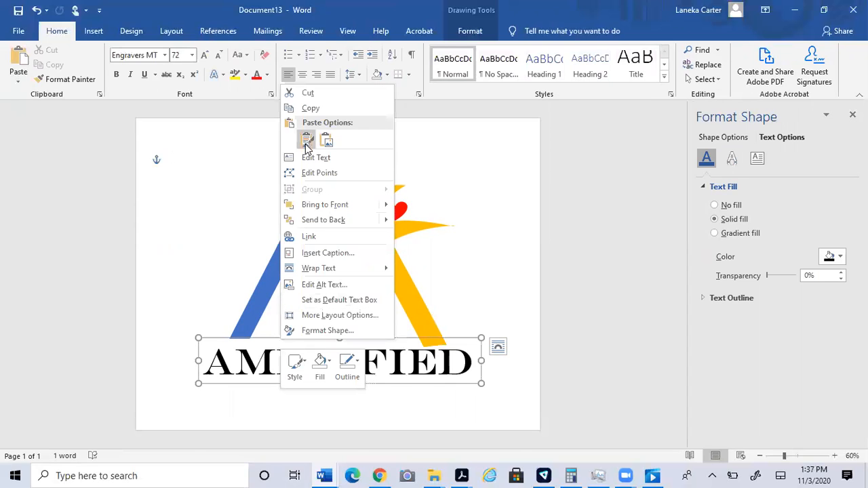
right_click(270, 359)
right_click(268, 351)
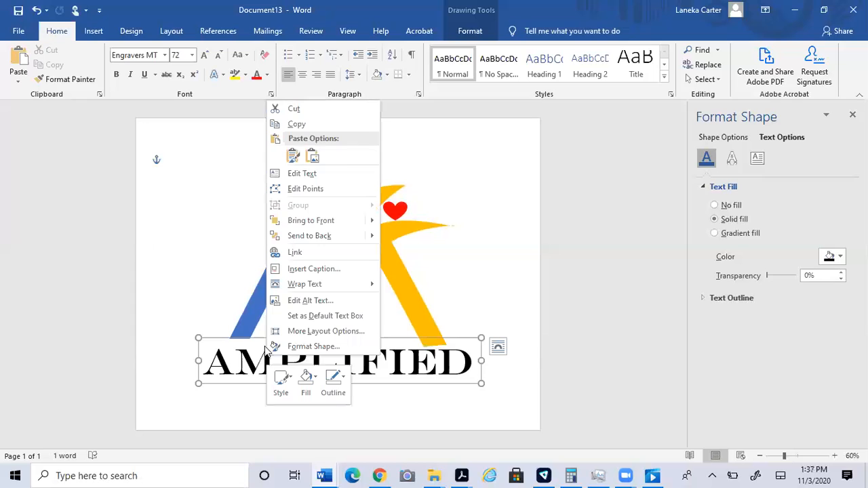
click(241, 349)
click(244, 353)
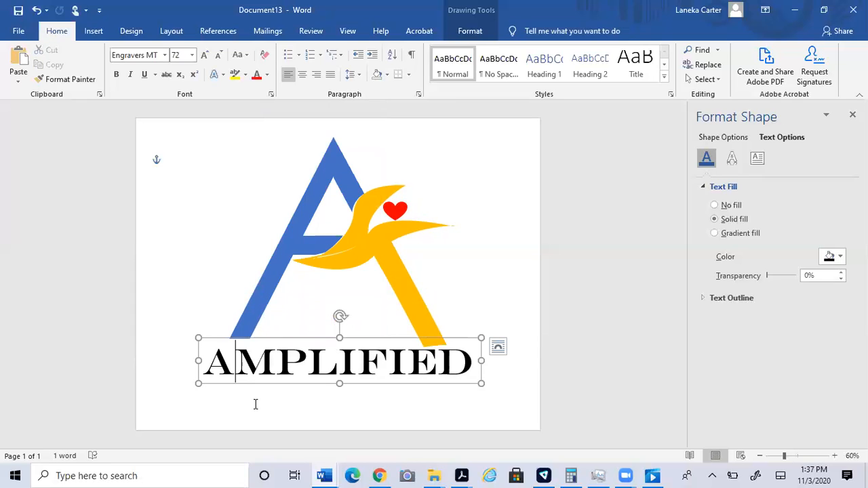
Move the A graphic up the page and place the AMPLIFIED text box directly beneath it.
click(320, 190)
click(333, 364)
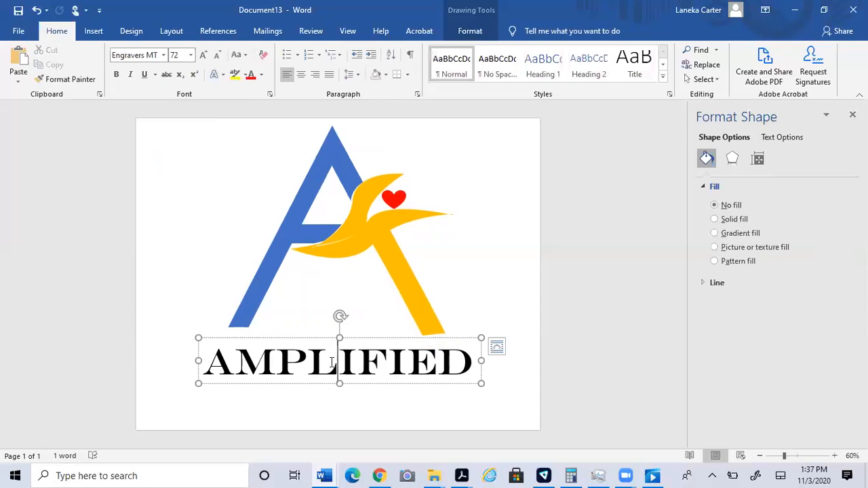
drag(319, 339, 303, 330)
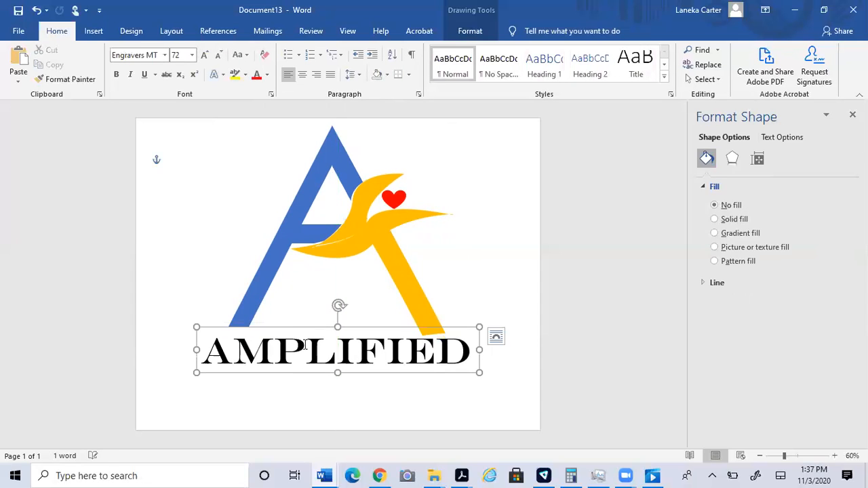
click(298, 394)
click(285, 343)
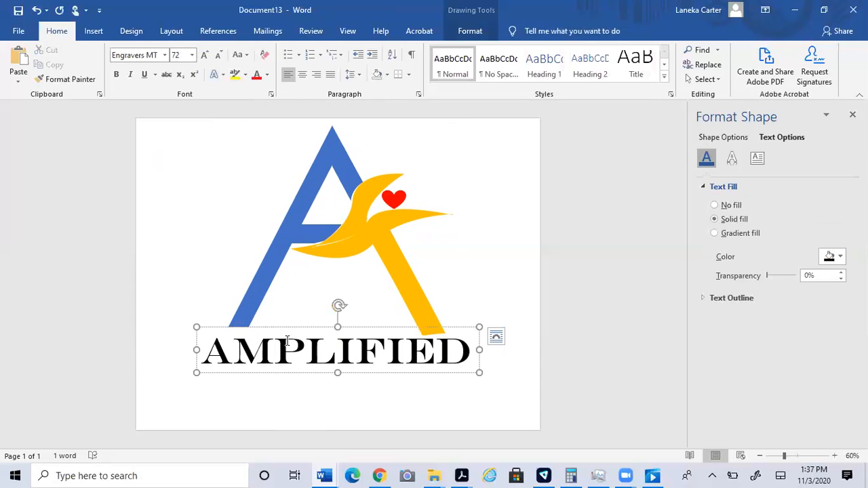
Duplicate the AMPLIFIED text box just below the original and replace the copy's text with LOVE.
triple_click(311, 354)
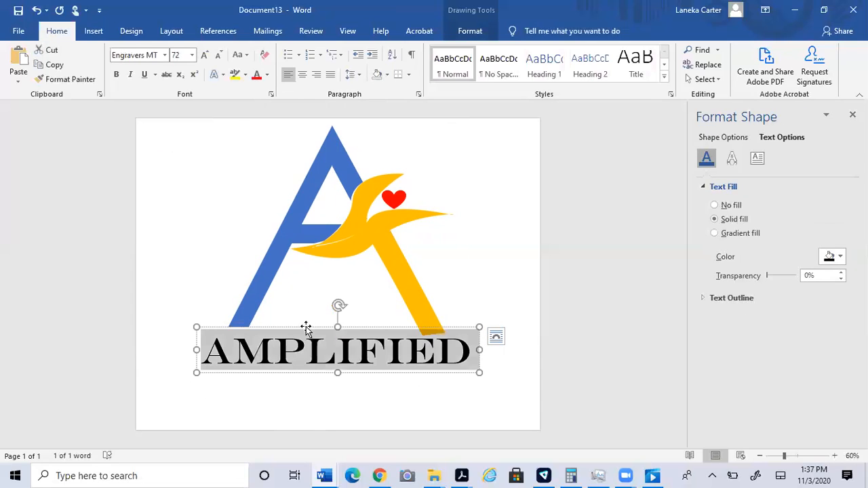
click(305, 328)
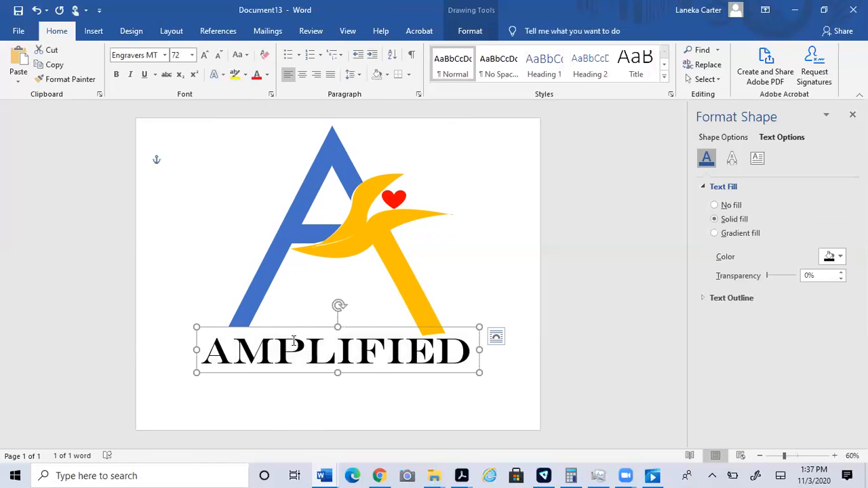
drag(309, 329, 302, 370)
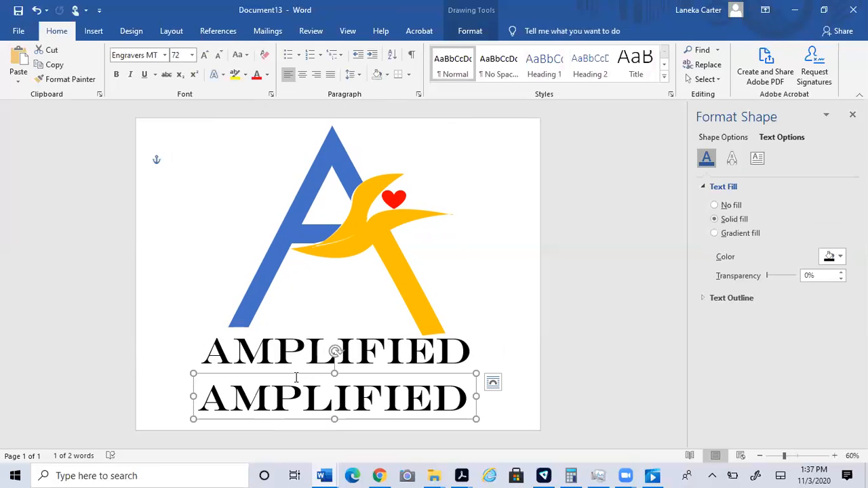
drag(471, 401, 222, 399)
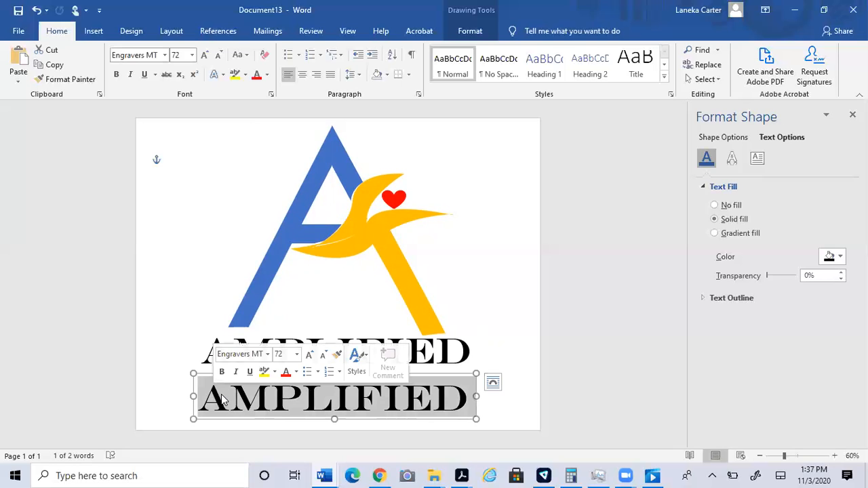
text(LOVE)
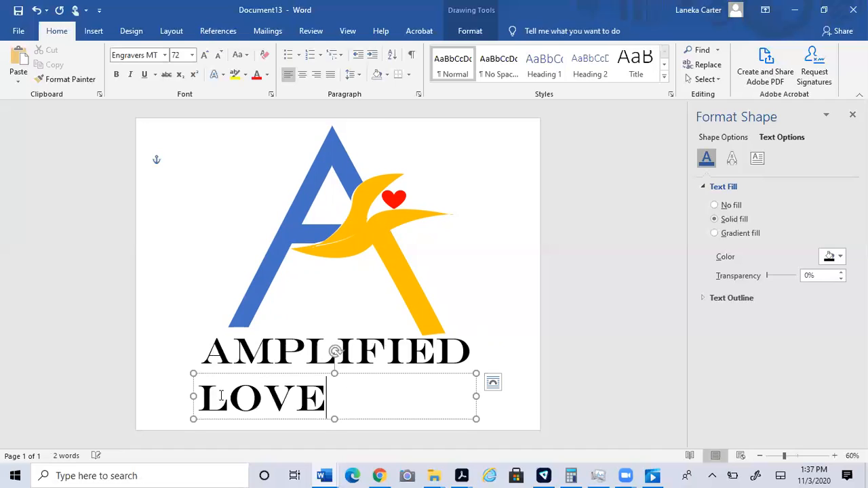
Set the font size of LOVE to 36.
drag(334, 410, 197, 401)
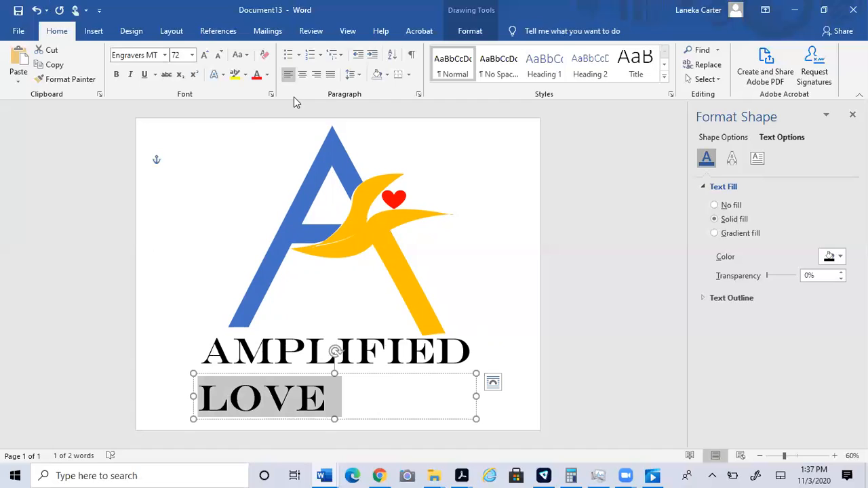
click(192, 55)
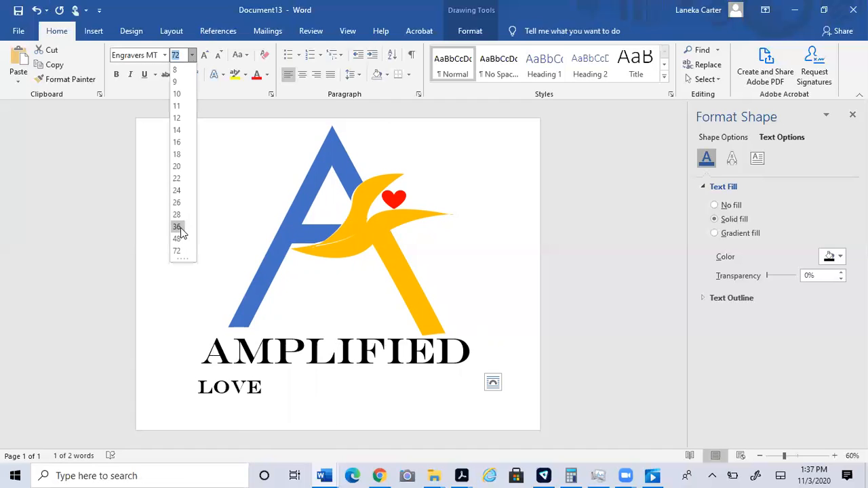
click(177, 226)
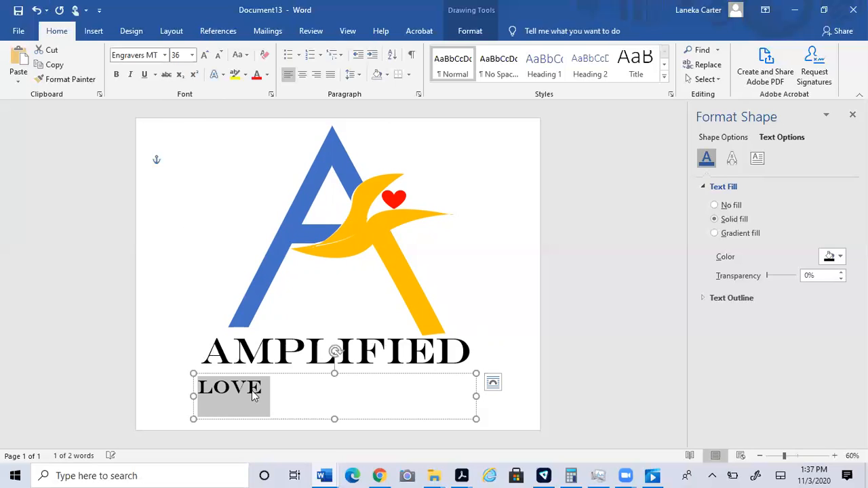
Shrink the LOVE text box to fit its word and centre it just beneath AMPLIFIED.
drag(475, 395, 271, 396)
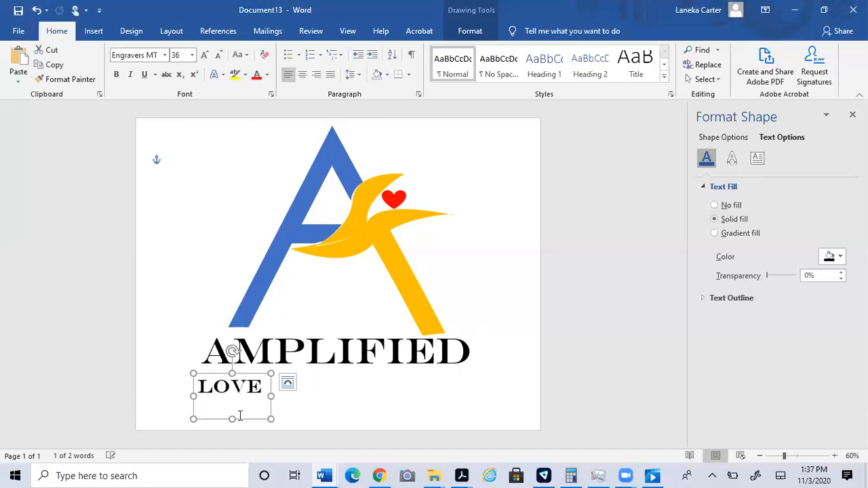
drag(233, 421, 233, 398)
drag(288, 373, 351, 366)
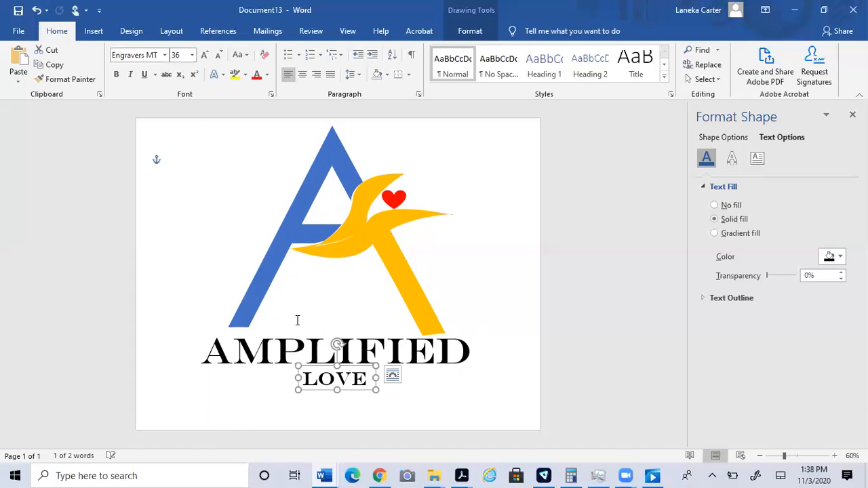
click(480, 257)
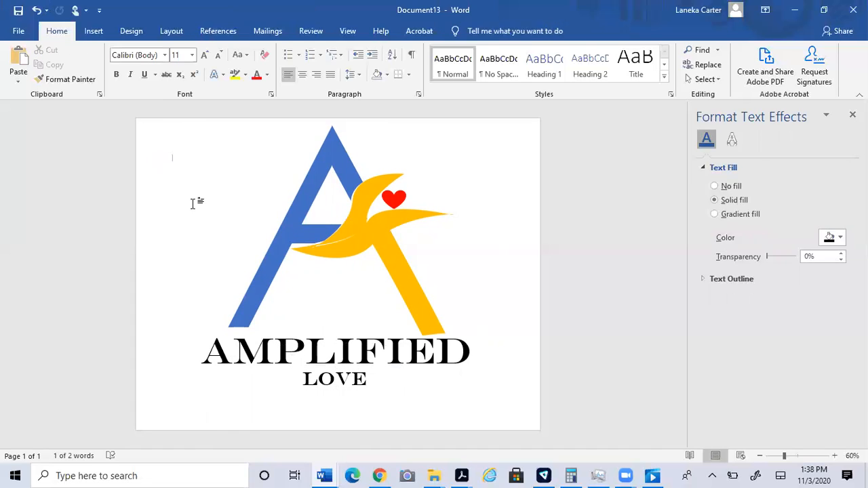
Insert an isosceles triangle about 1.6" by 1.16" beside the A graphic and rotate it to point right.
click(85, 35)
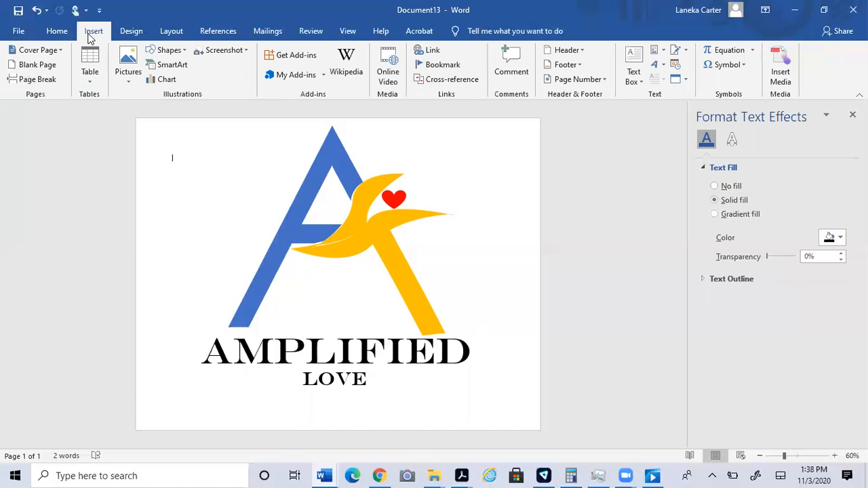
click(184, 55)
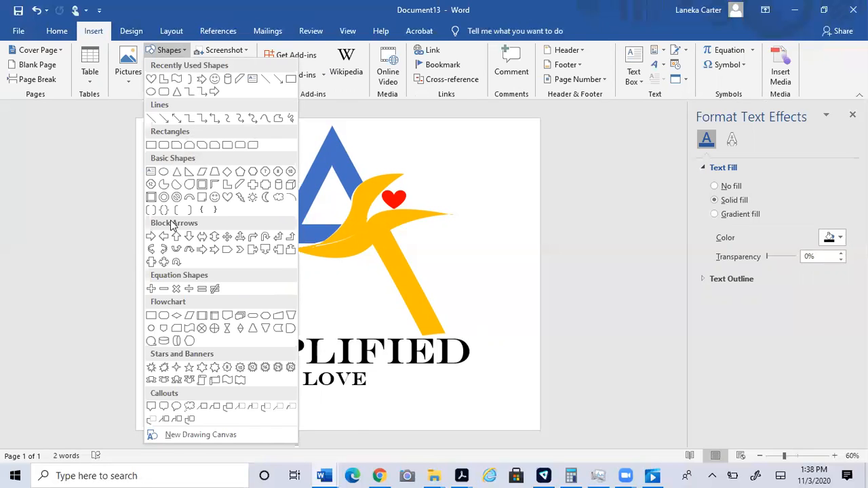
click(175, 172)
mouse_move(176, 172)
mouse_down()
mouse_move(220, 209)
mouse_move(197, 231)
mouse_up()
drag(200, 149, 231, 202)
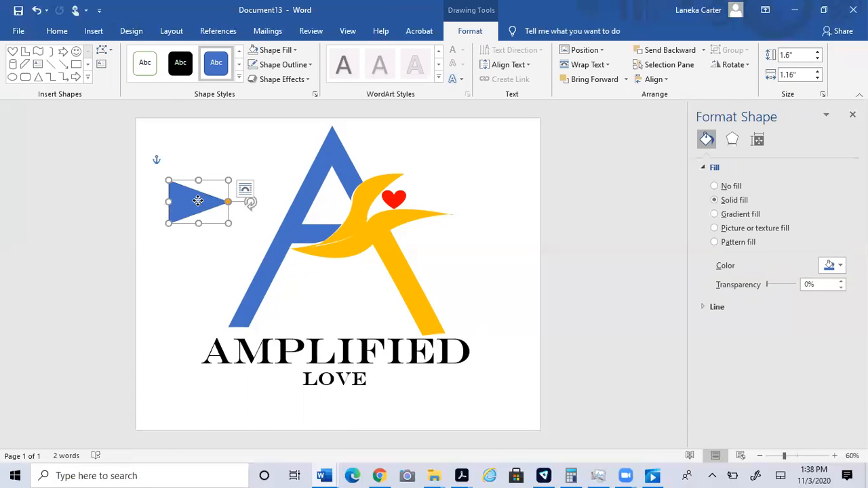
Edit the triangle's points to reshape it into a thin wedge about 2.44" long and 0.24" wide.
right_click(197, 200)
click(244, 287)
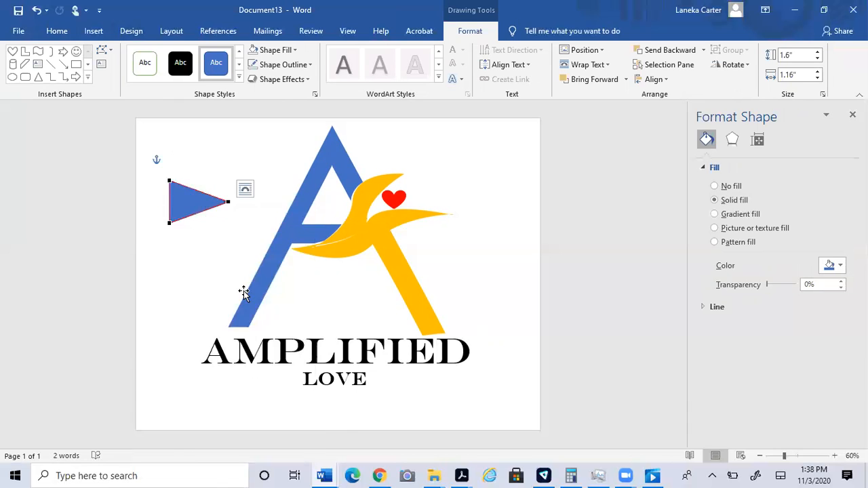
drag(170, 222, 166, 187)
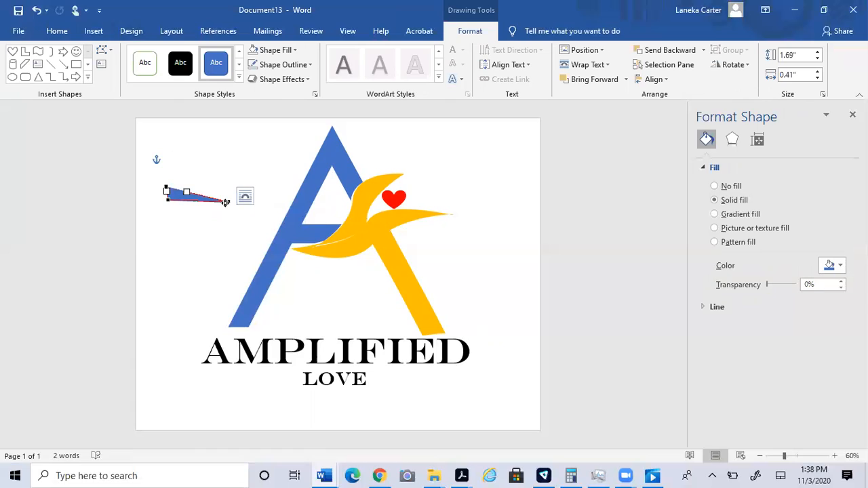
drag(225, 200, 257, 200)
drag(165, 186, 166, 194)
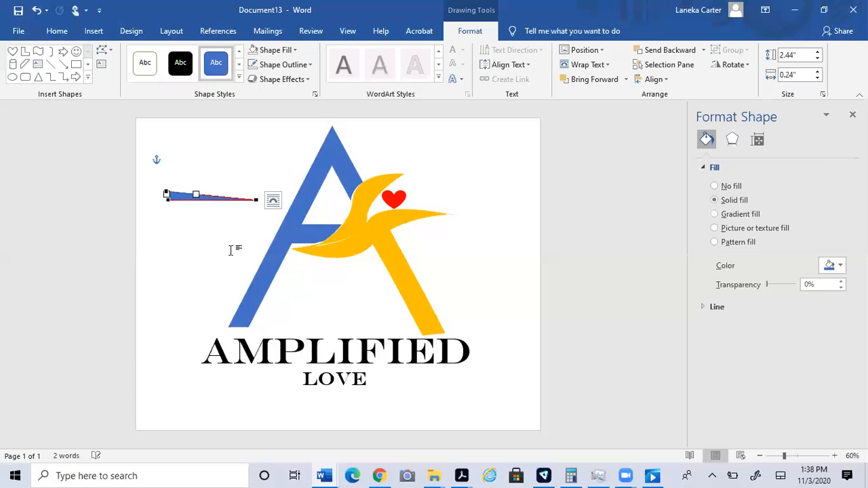
click(202, 219)
Fill the wedge with black and remove its outline.
click(188, 200)
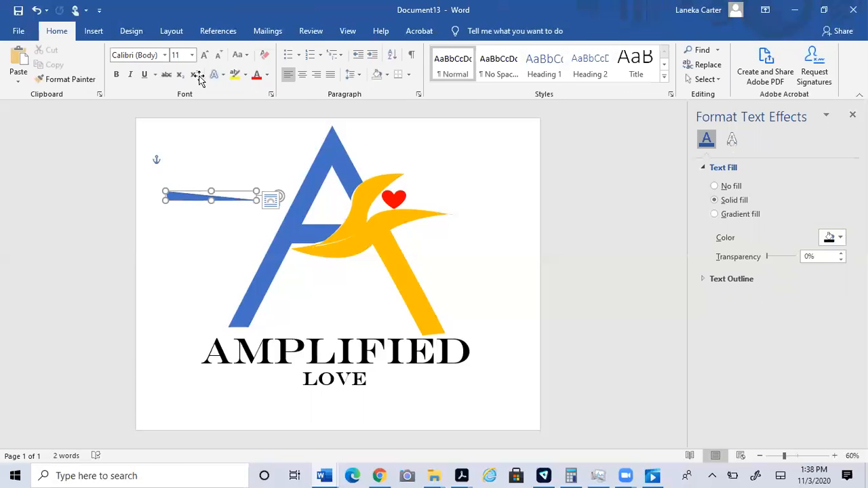
click(276, 52)
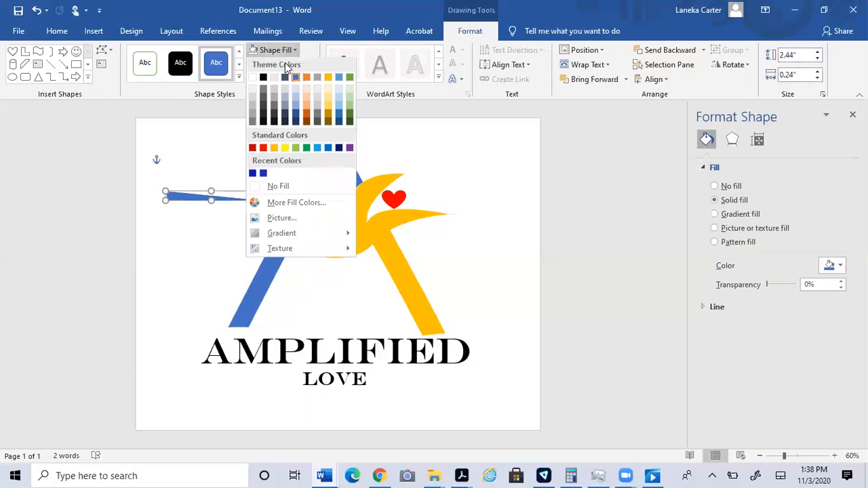
click(263, 77)
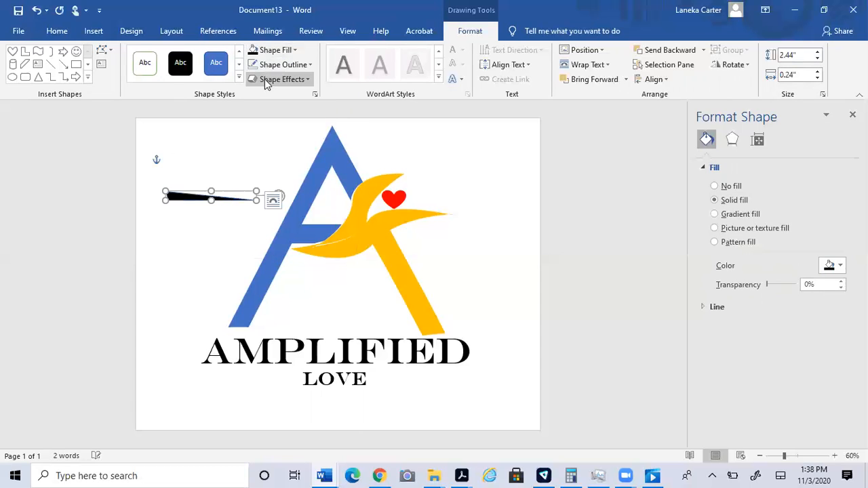
click(310, 65)
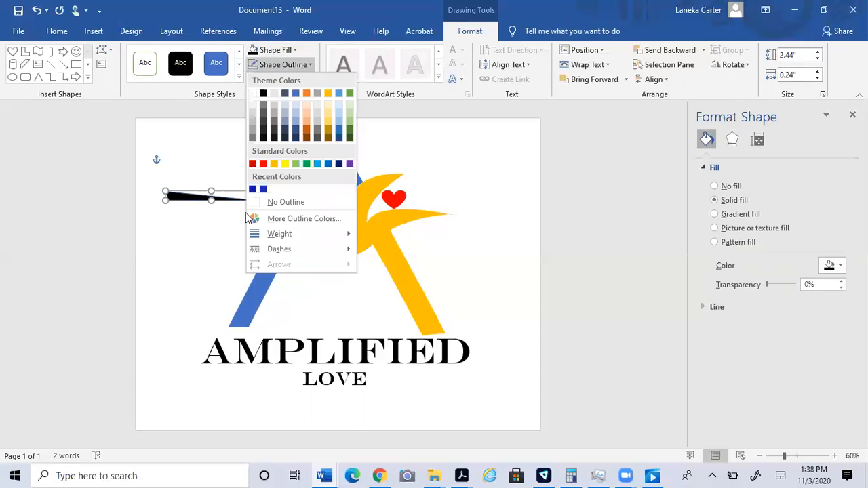
click(271, 202)
Turn the wedge to point left, enlarge it to about 2.67" by 0.27", and place it just left of LOVE.
drag(183, 195, 403, 377)
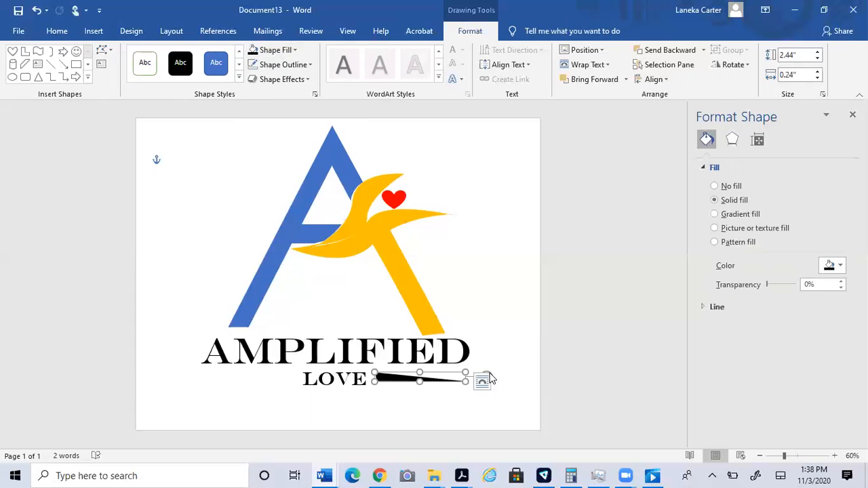
drag(492, 381, 350, 383)
drag(406, 379, 241, 382)
drag(186, 386, 204, 383)
drag(277, 390, 275, 387)
click(375, 412)
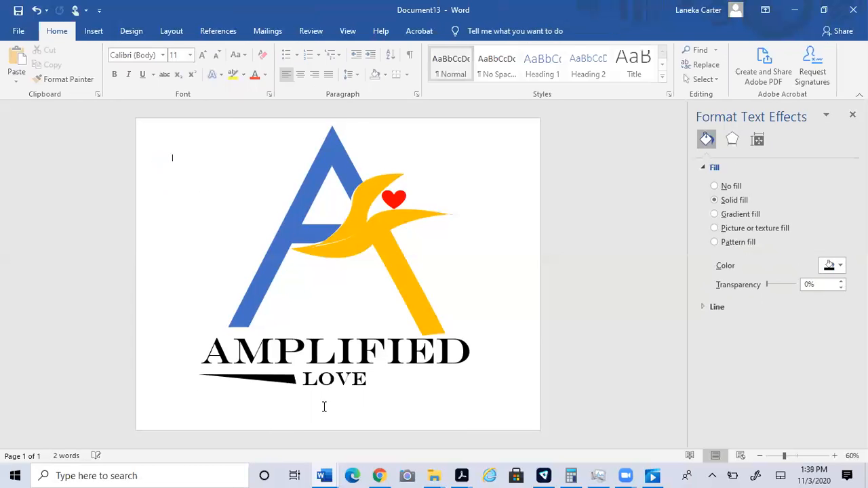
Duplicate the wedge, rotate the copy to point right, and place it just right of LOVE.
click(276, 382)
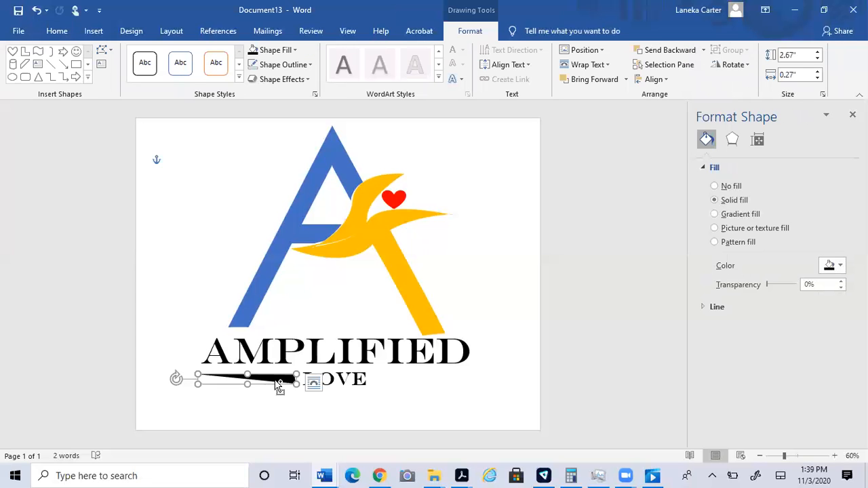
drag(281, 384, 453, 383)
drag(359, 388, 479, 382)
drag(395, 394, 390, 389)
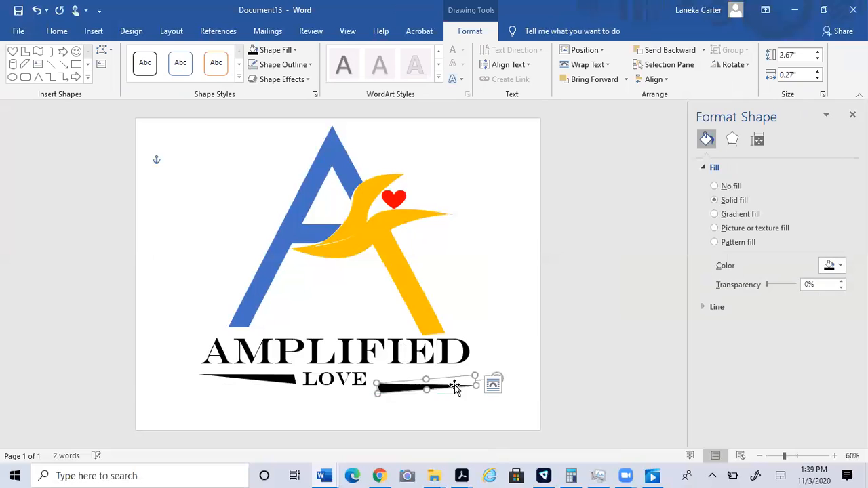
click(493, 382)
drag(396, 395, 399, 385)
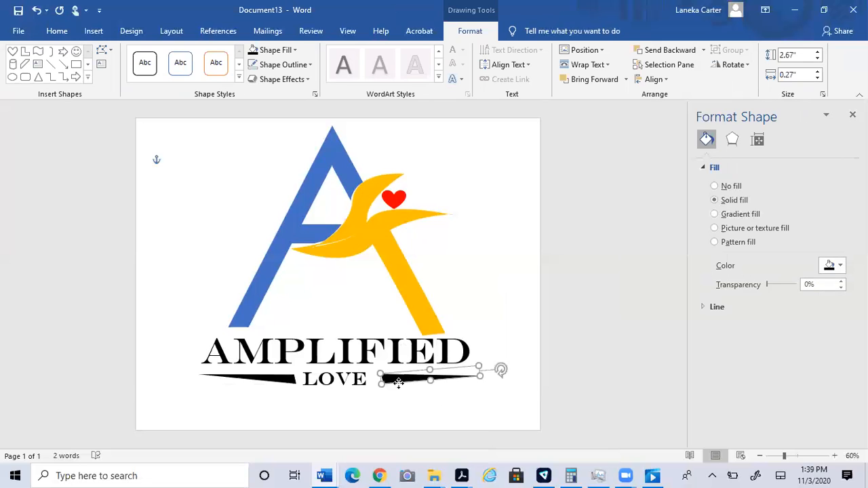
Straighten the right-hand wedge to horizontal and line it up with LOVE.
click(522, 359)
click(470, 376)
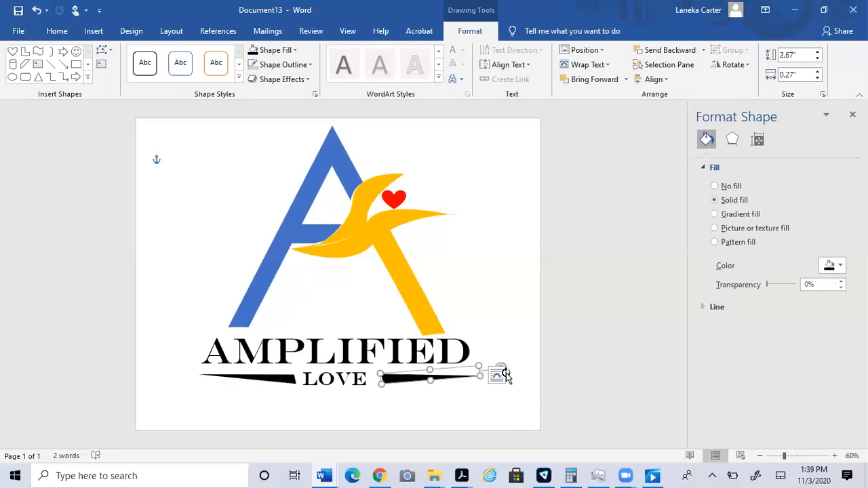
drag(506, 371, 508, 375)
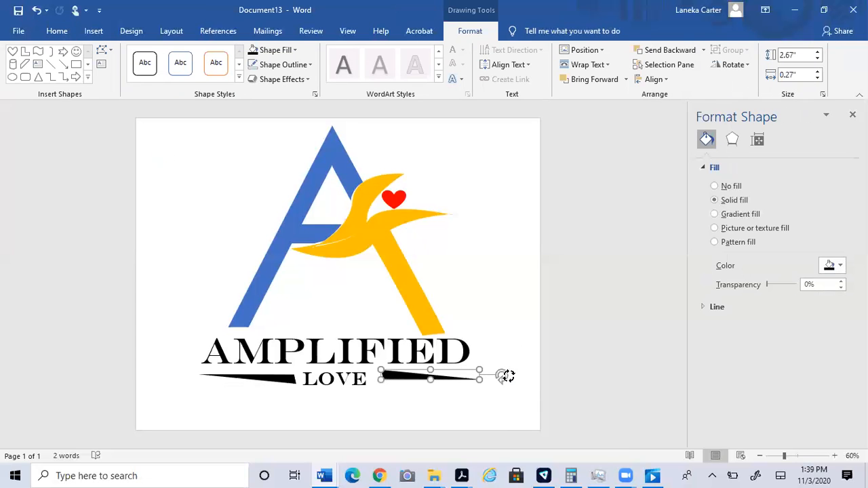
drag(396, 381, 396, 379)
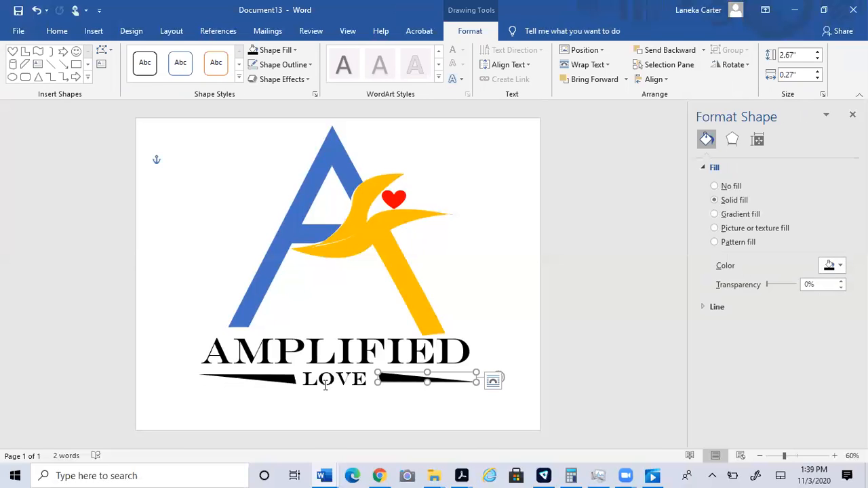
Make both wedges beside LOVE thinner and slightly shorter so they fit within the width of AMPLIFIED.
click(278, 385)
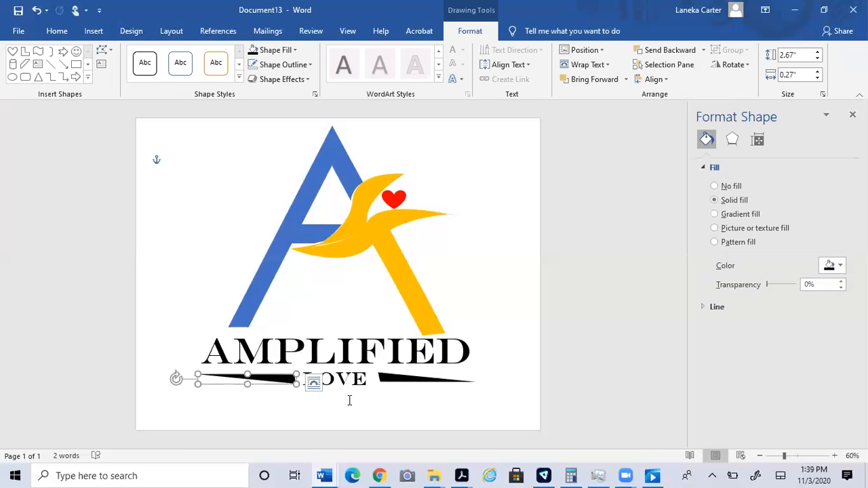
click(411, 382)
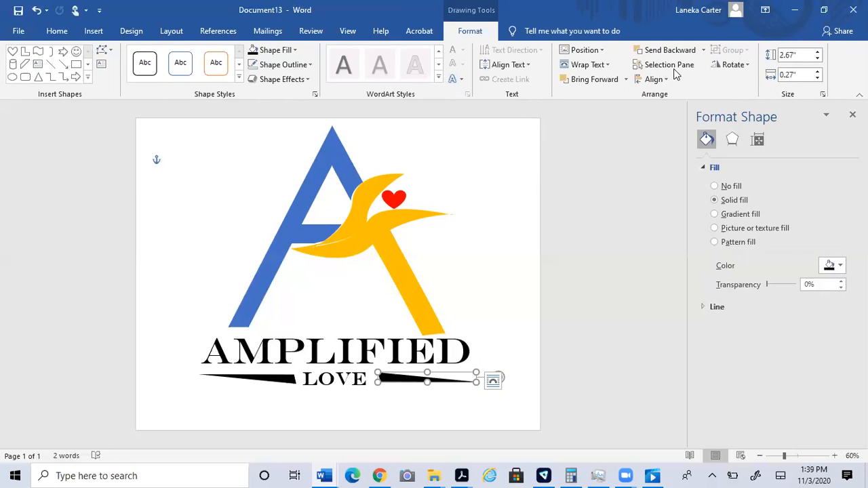
click(611, 103)
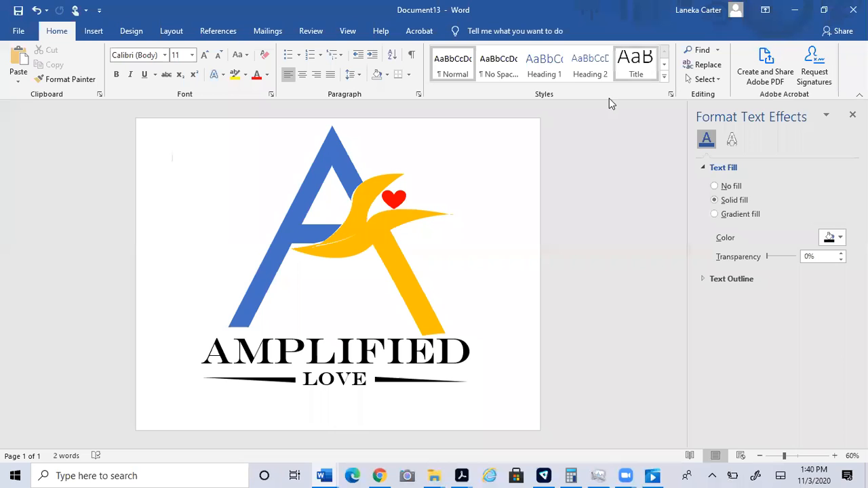
click(387, 380)
click(294, 384)
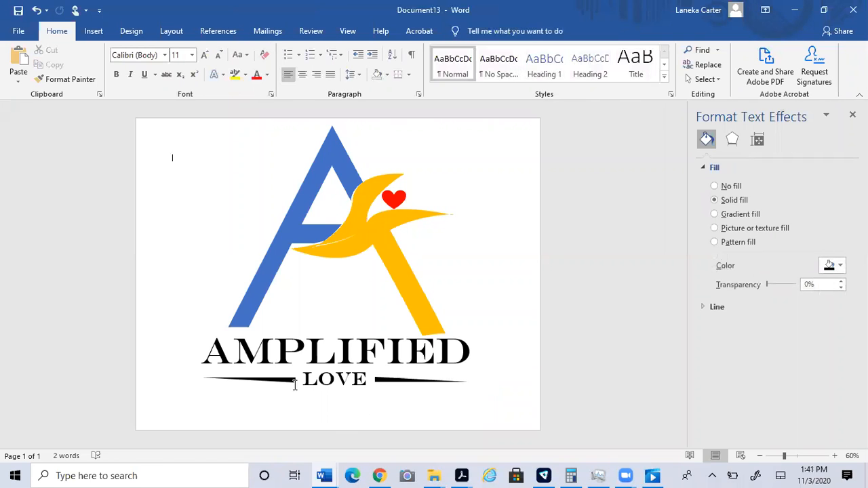
click(280, 388)
click(278, 401)
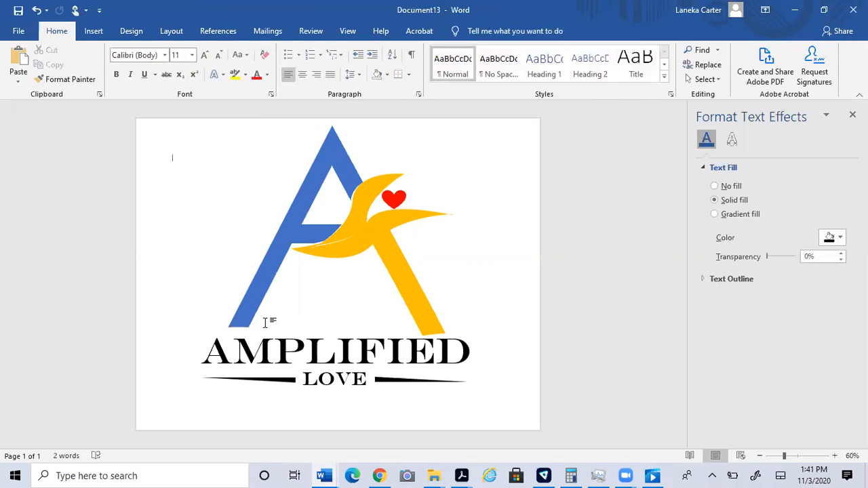
Try to edit the points at the lower end of the A's yellow leg.
click(432, 321)
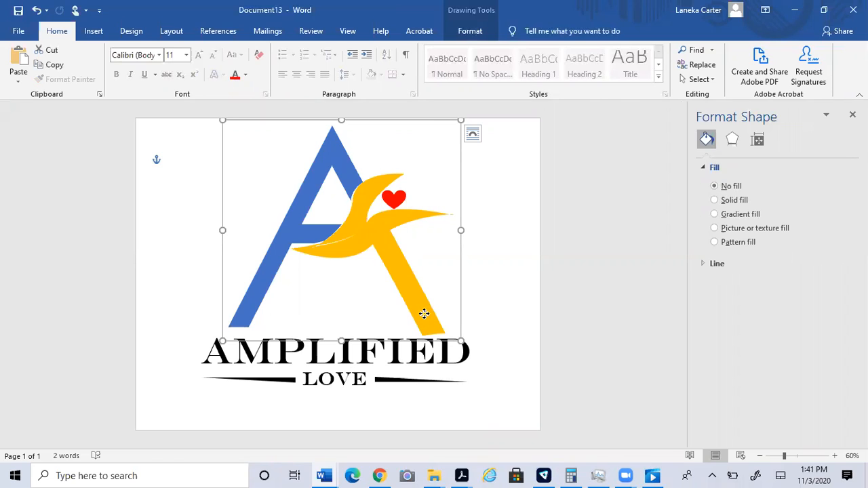
right_click(426, 318)
click(427, 318)
click(426, 319)
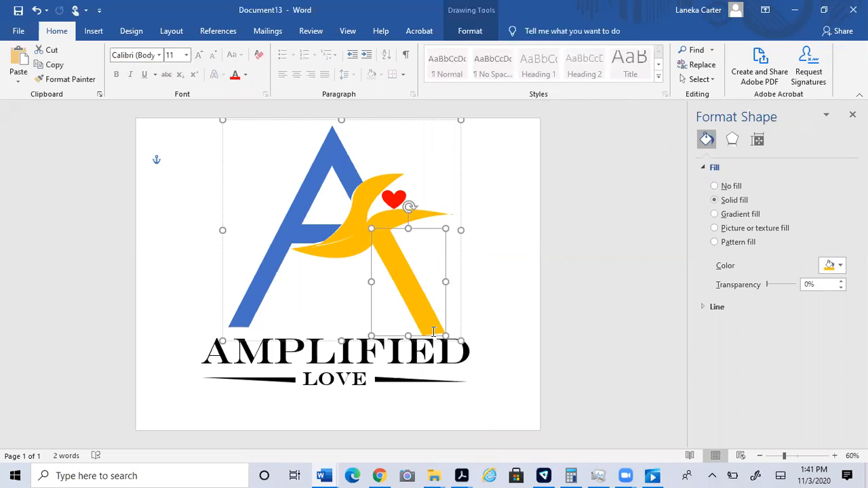
right_click(430, 325)
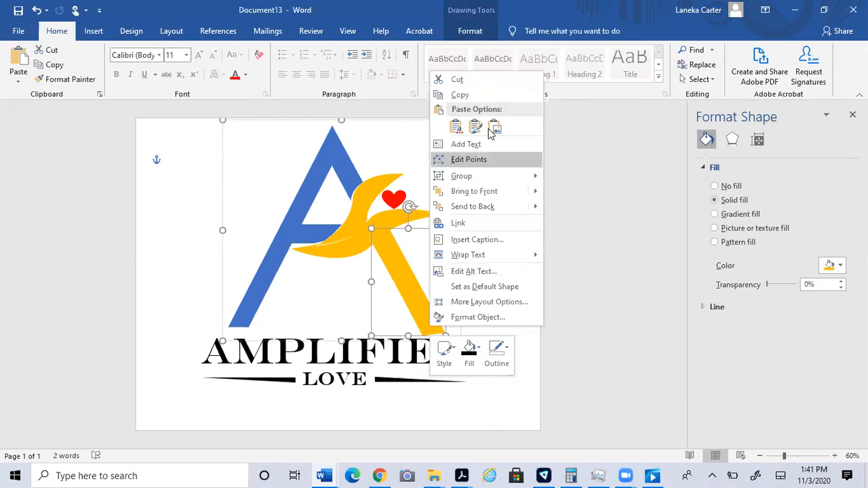
click(465, 160)
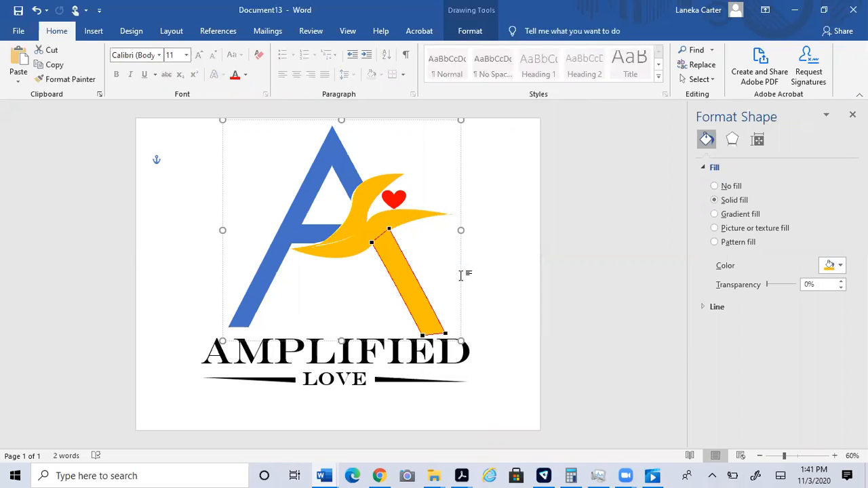
click(433, 330)
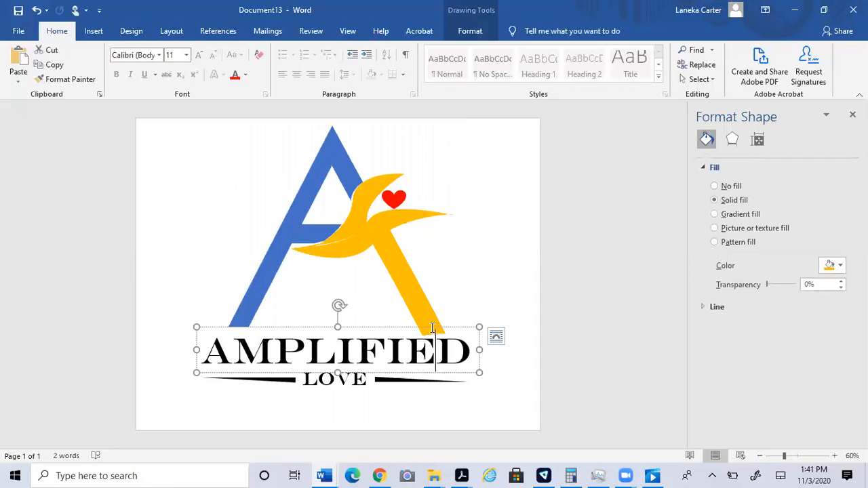
click(433, 329)
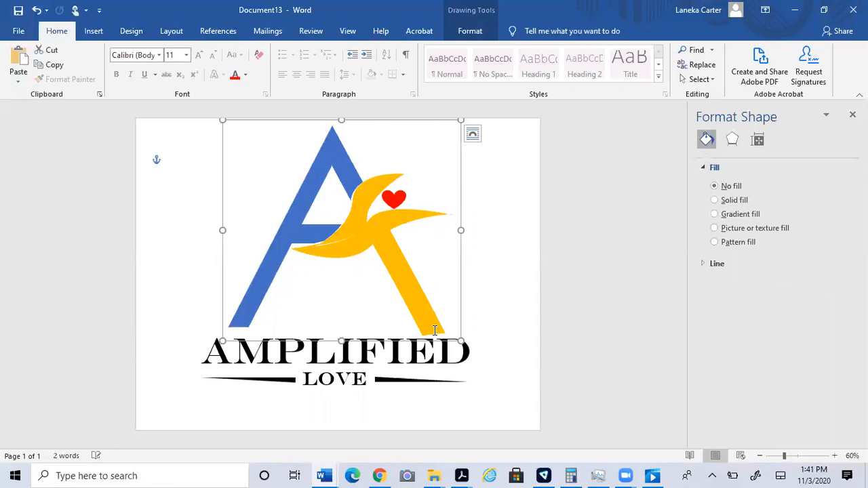
right_click(435, 330)
key(Escape)
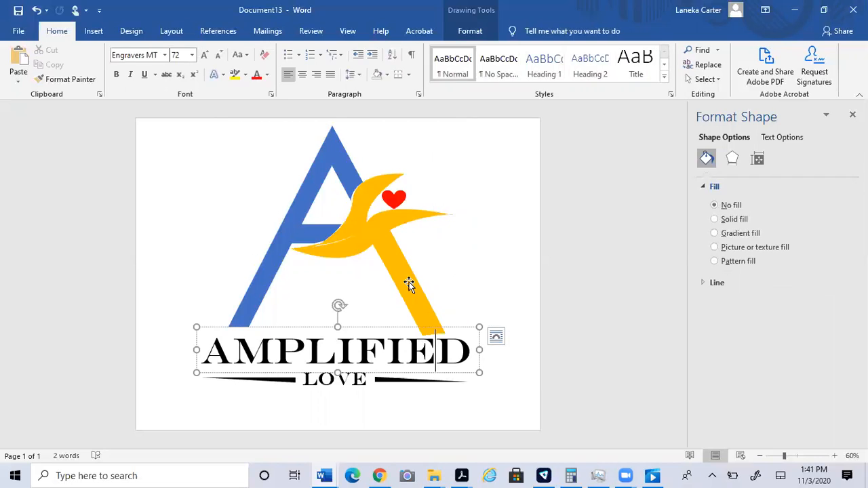
click(409, 284)
click(482, 316)
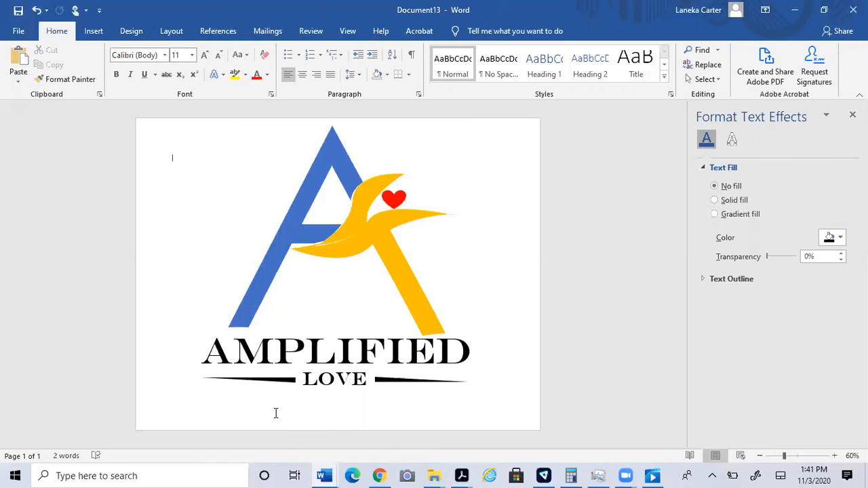
click(257, 263)
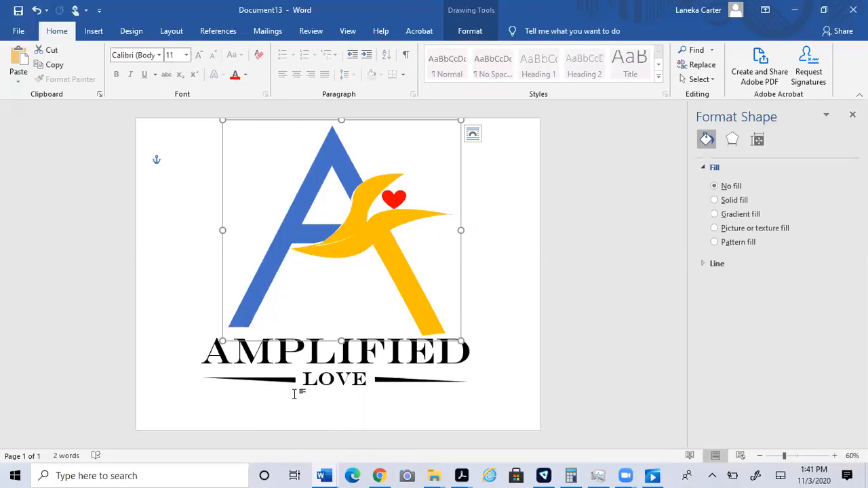
click(258, 350)
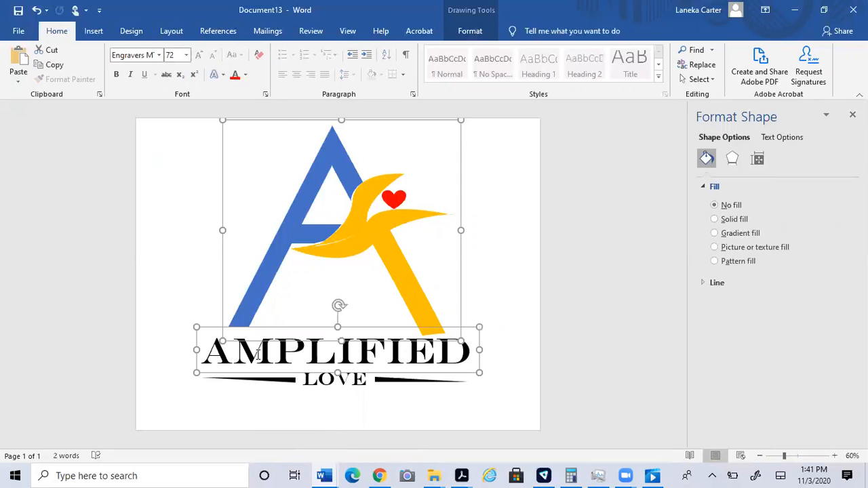
shift+click(287, 381)
click(399, 385)
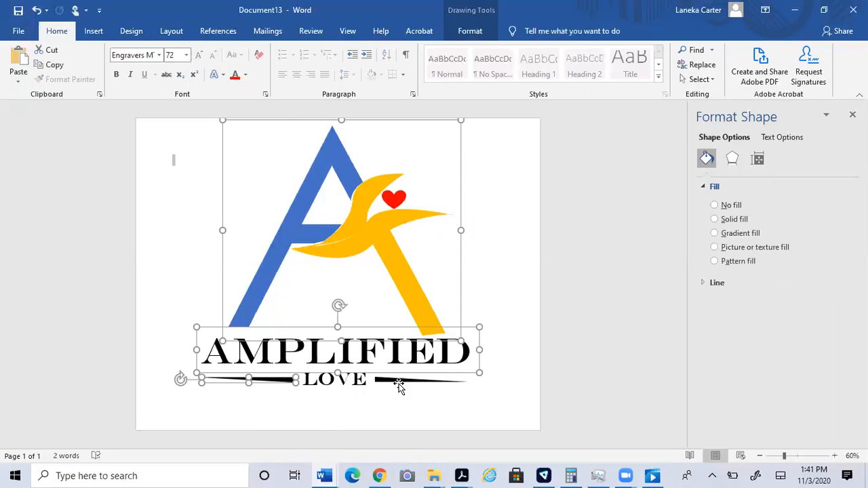
Group the A graphic, the AMPLIFIED and LOVE text boxes, and both black wedges into one object.
click(280, 243)
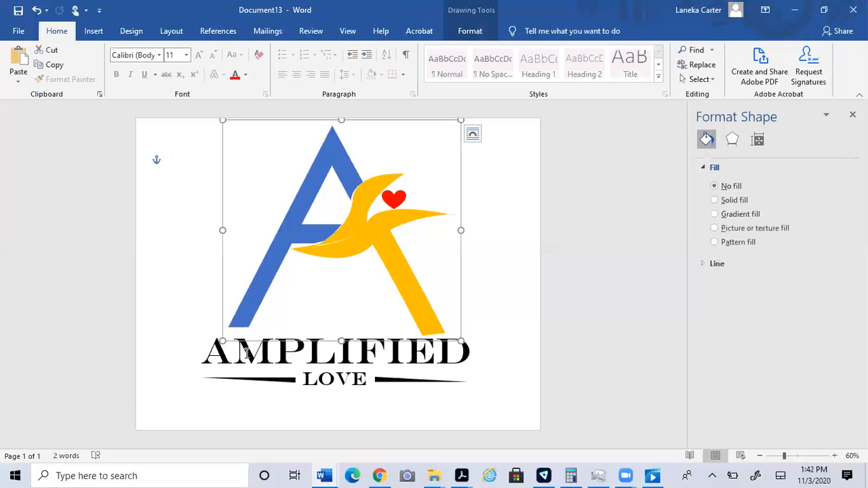
shift+click(215, 346)
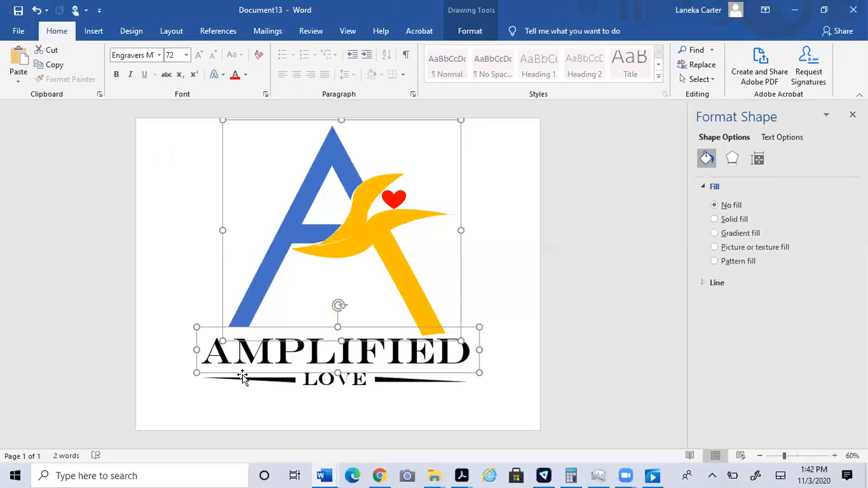
shift+click(261, 381)
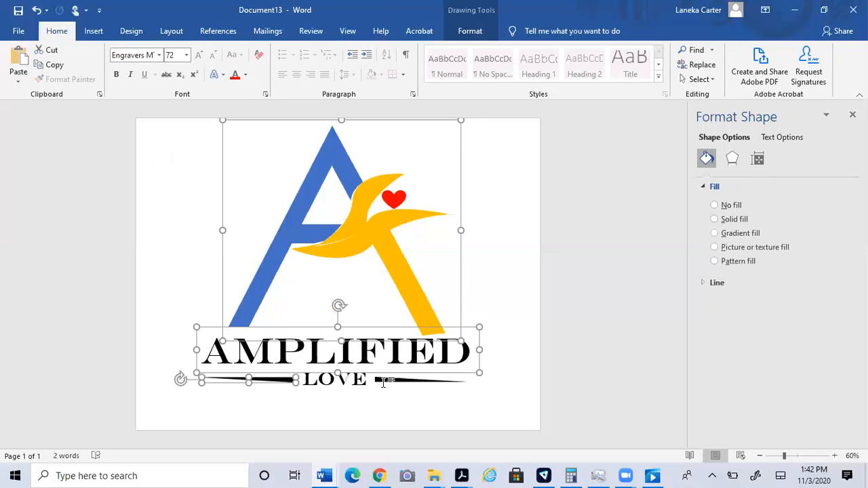
shift+click(451, 381)
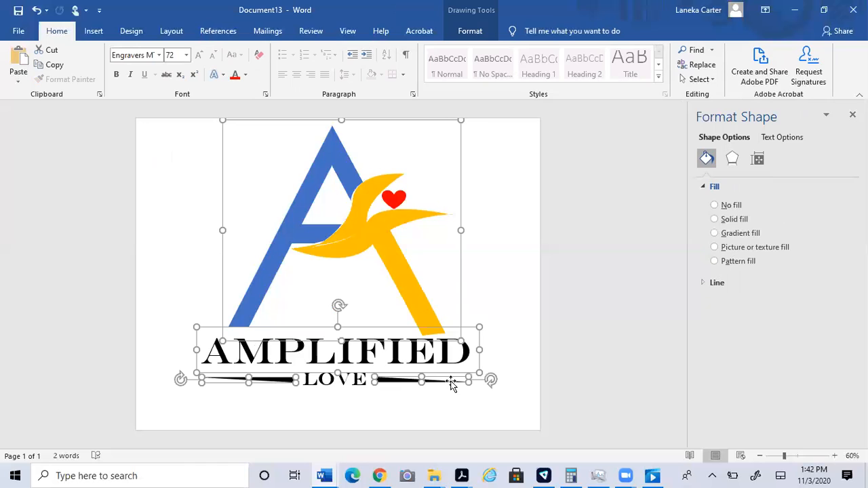
shift+click(345, 384)
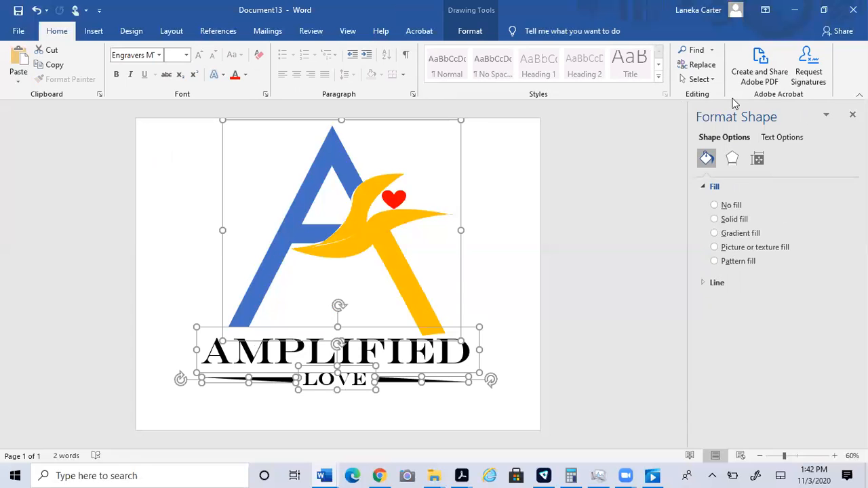
click(470, 30)
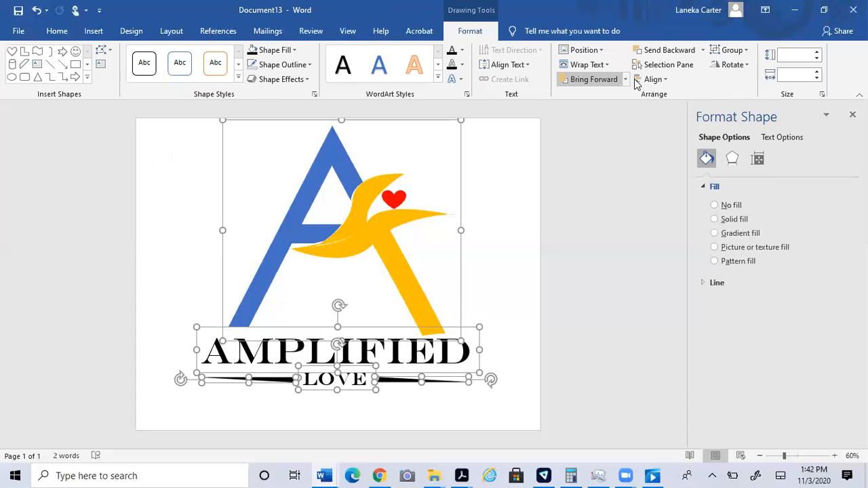
click(750, 52)
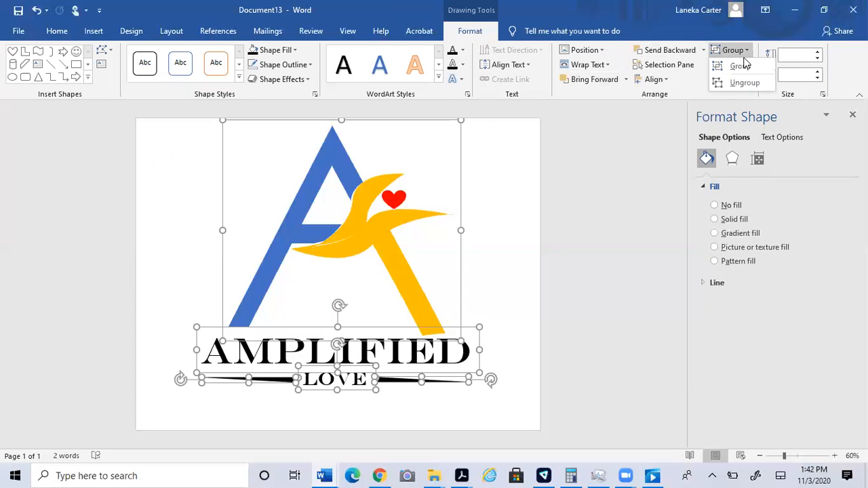
click(739, 67)
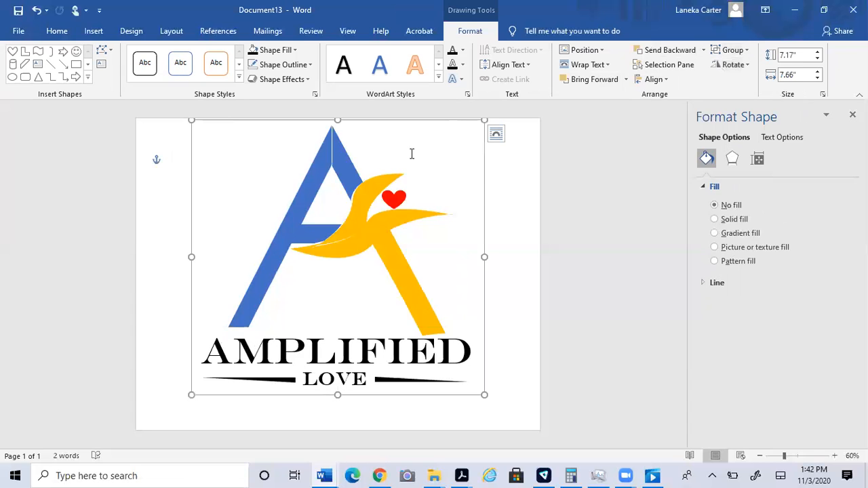
Move the grouped logo slightly down and centre it horizontally on the page.
drag(448, 120, 467, 144)
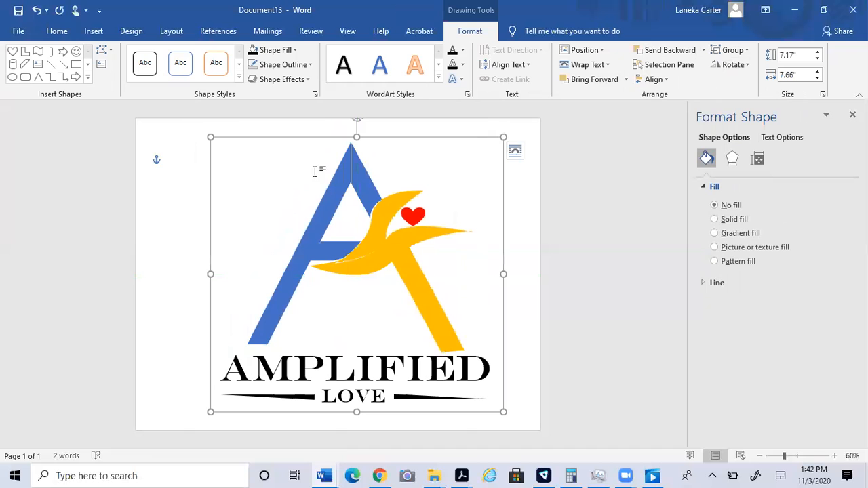
click(354, 180)
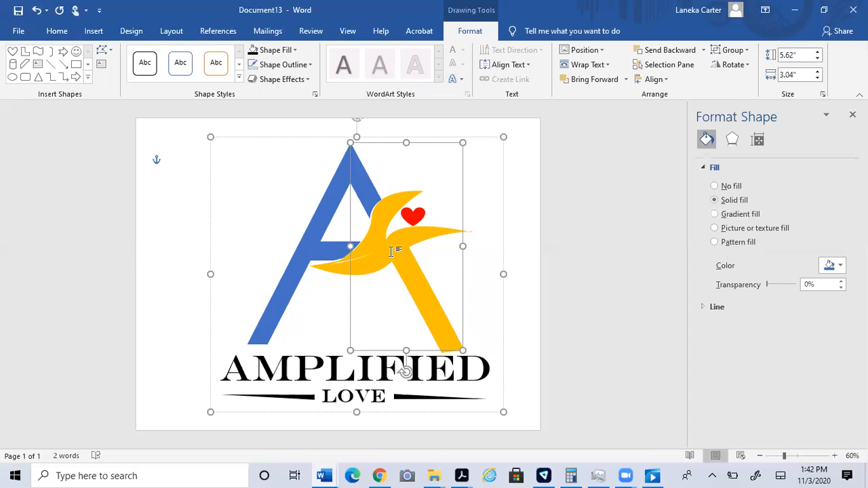
click(171, 218)
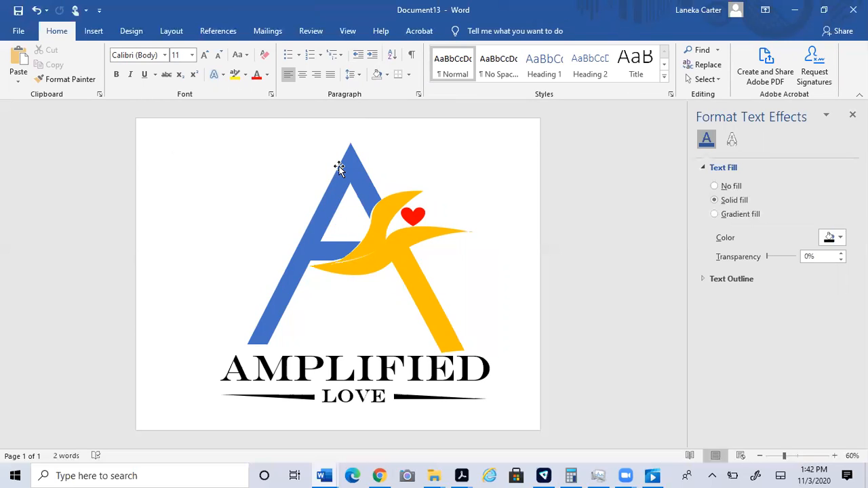
click(300, 160)
drag(300, 138, 286, 148)
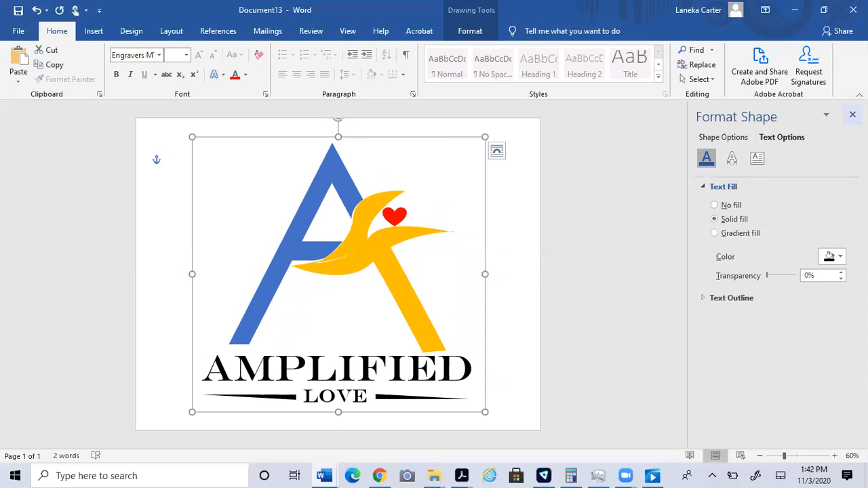
Open the shape formatting options for the grouped logo and apply a gradient fill to the whole group.
click(853, 115)
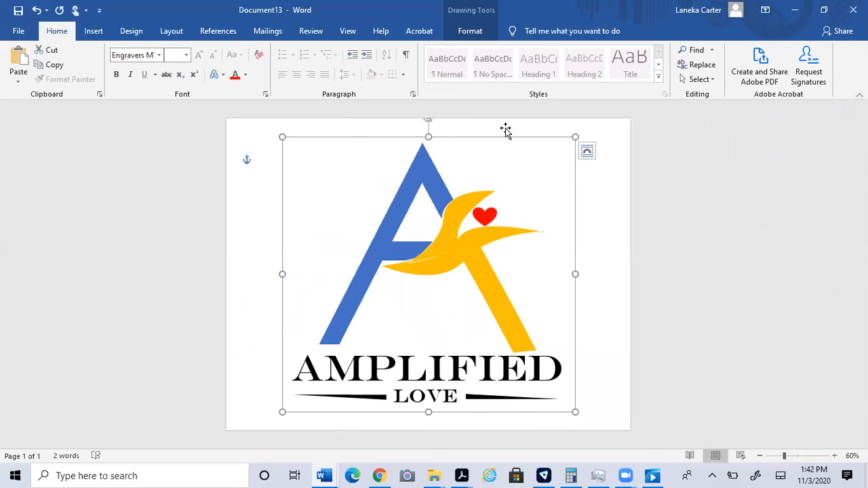
right_click(529, 138)
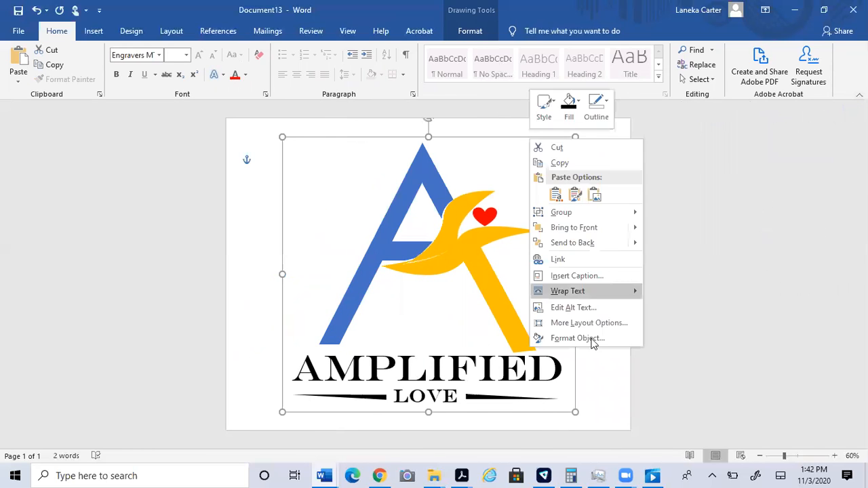
click(576, 338)
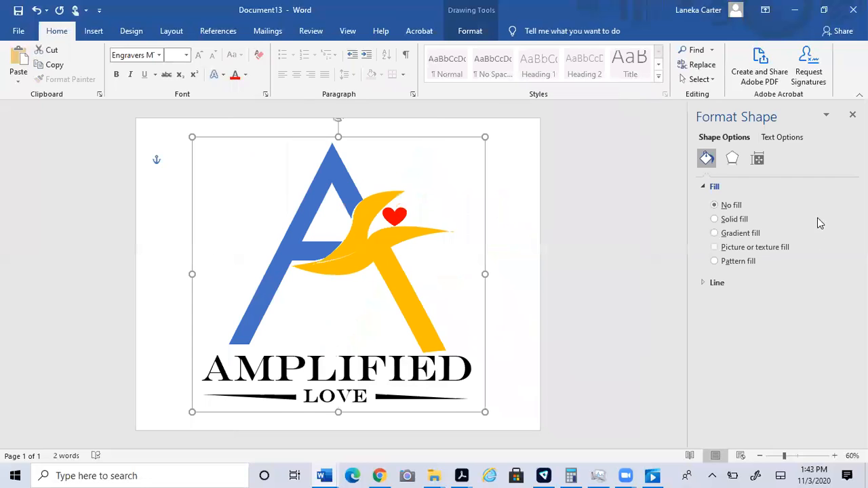
click(719, 233)
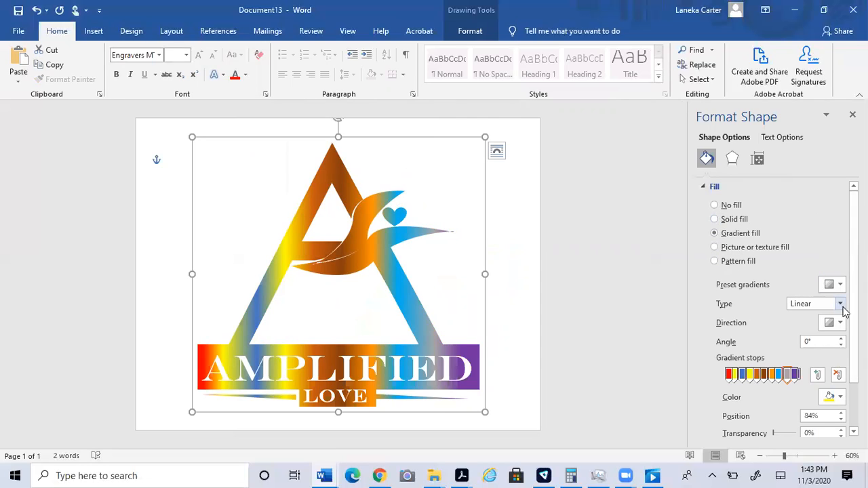
Try the grouped logo with no fill and with a solid red fill.
click(714, 205)
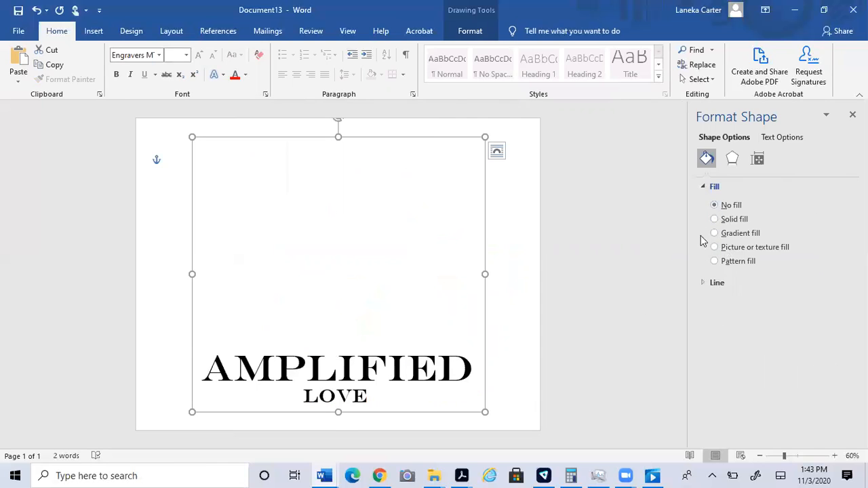
click(714, 220)
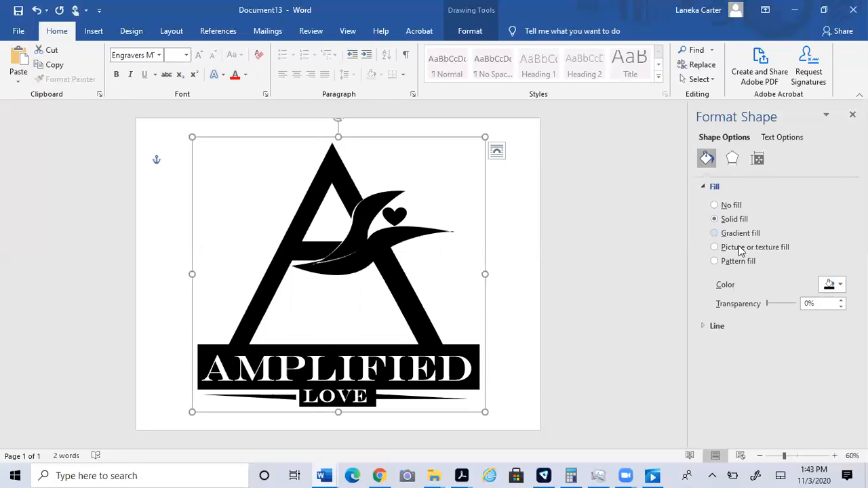
click(840, 284)
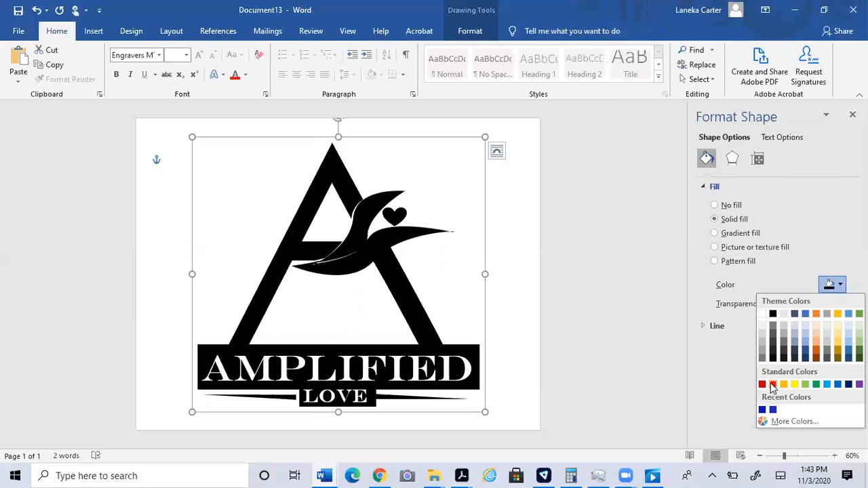
click(773, 384)
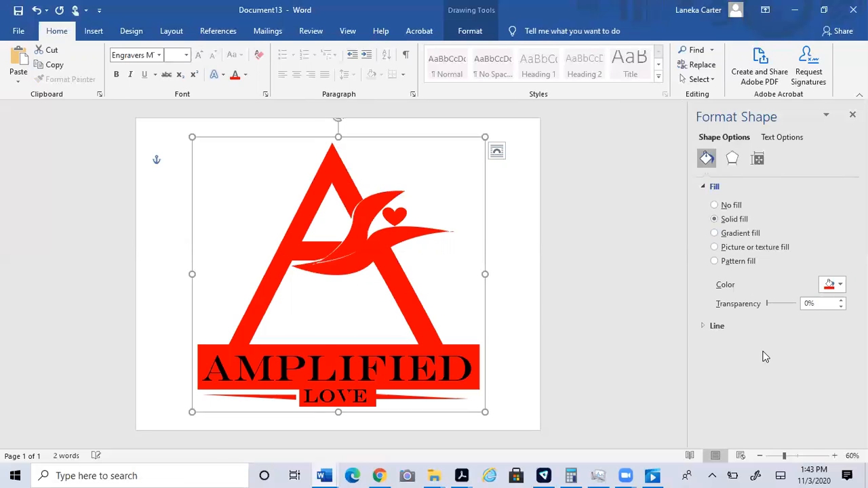
Switch the grouped logo's fill back to the multicolour linear gradient and deselect the logo.
click(714, 234)
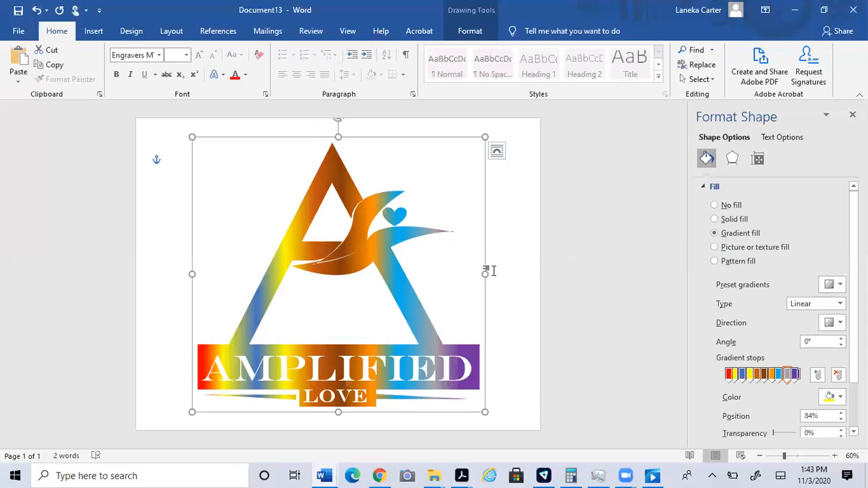
click(511, 250)
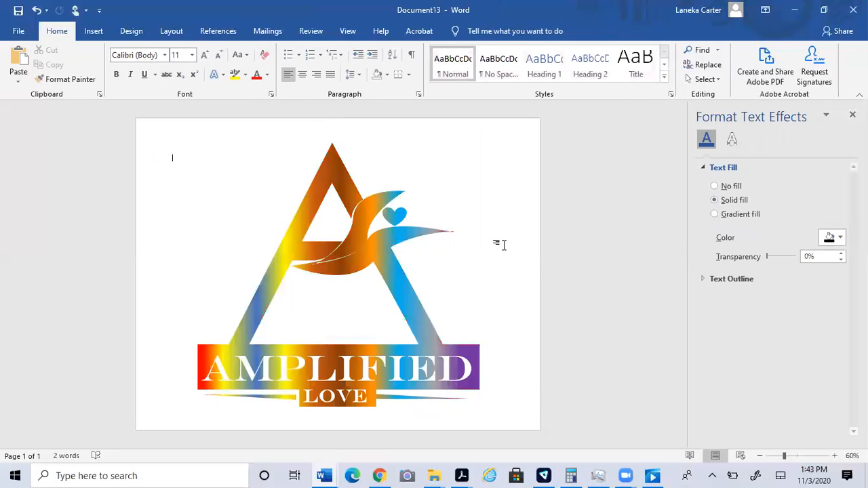
Look through the text fill and text effects options of the grouped logo.
click(367, 238)
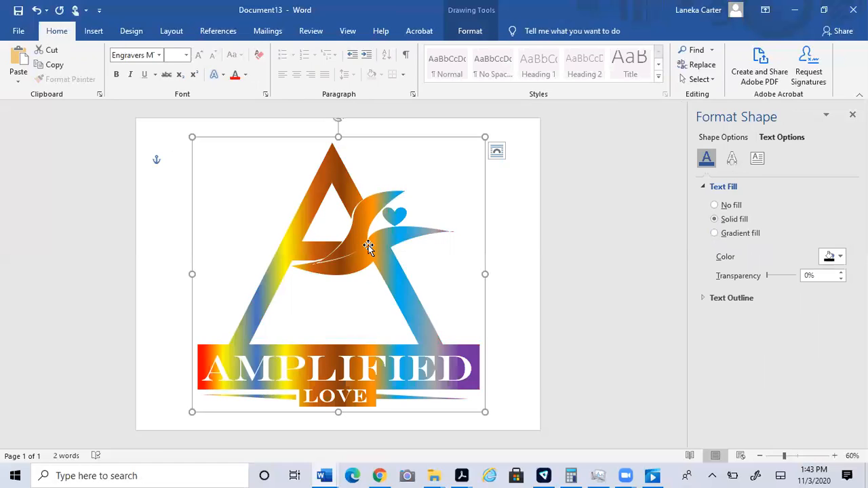
click(732, 163)
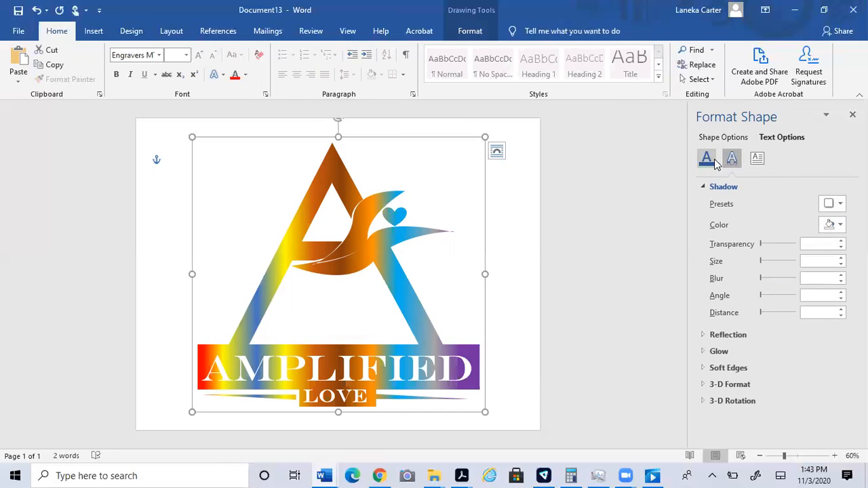
click(709, 162)
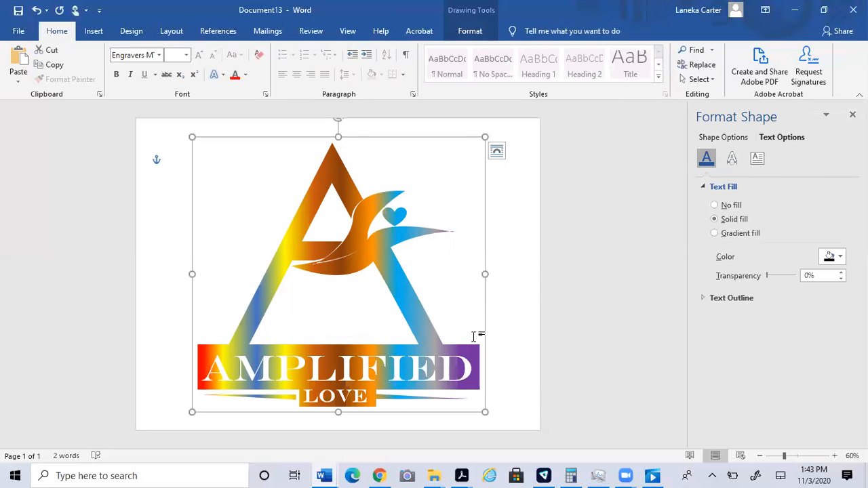
click(508, 290)
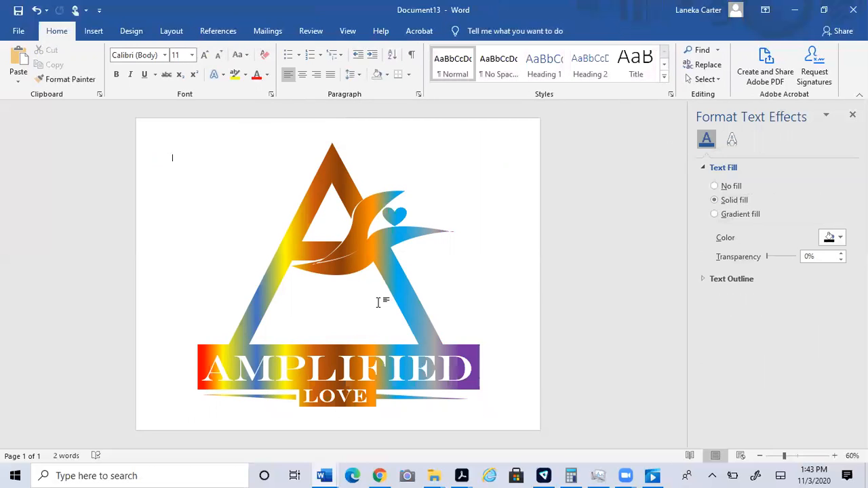
click(333, 373)
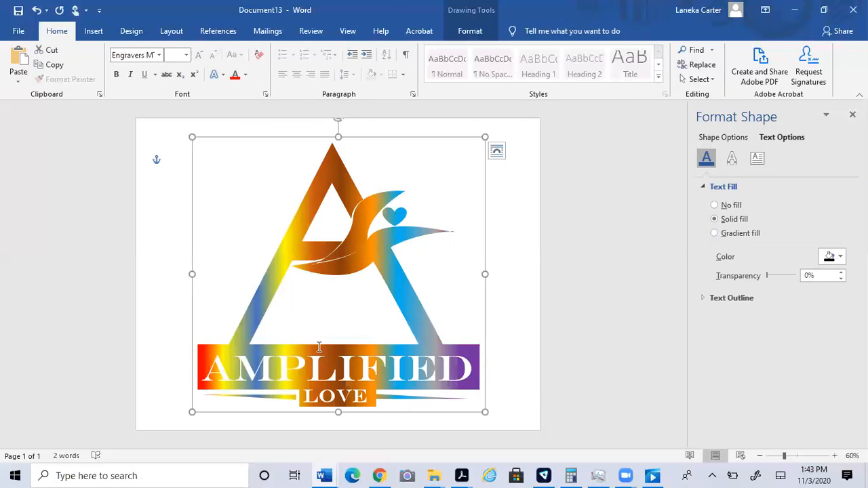
click(318, 347)
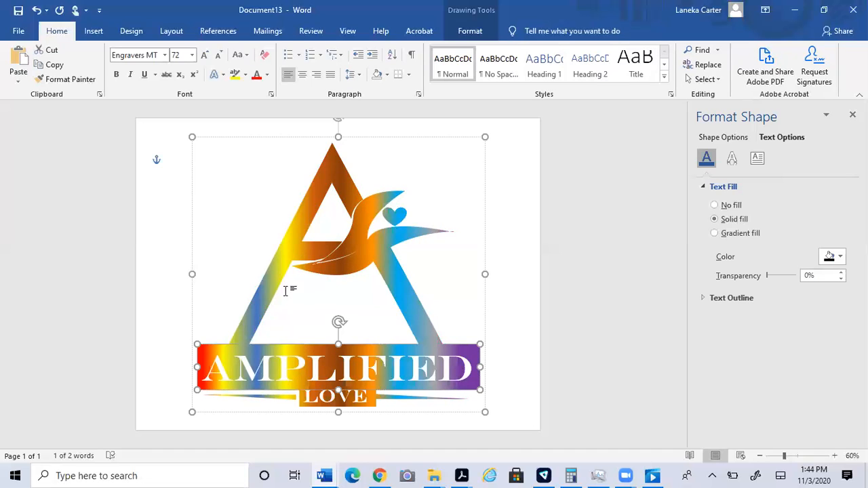
click(271, 268)
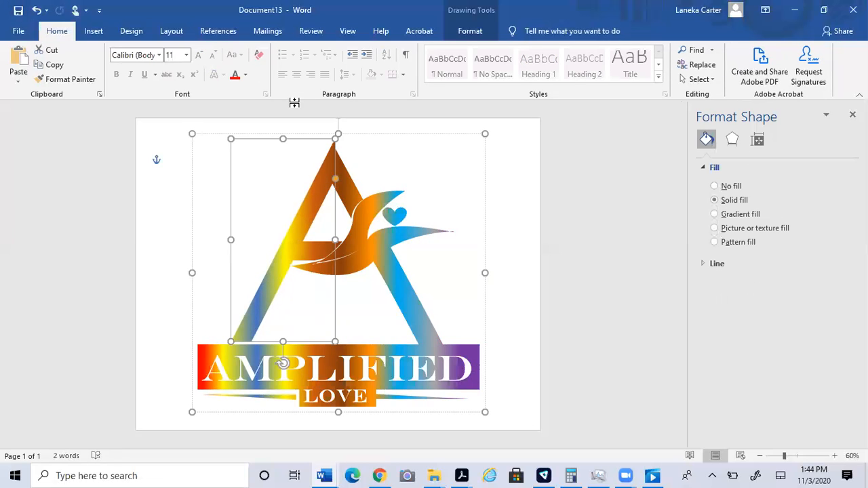
click(37, 9)
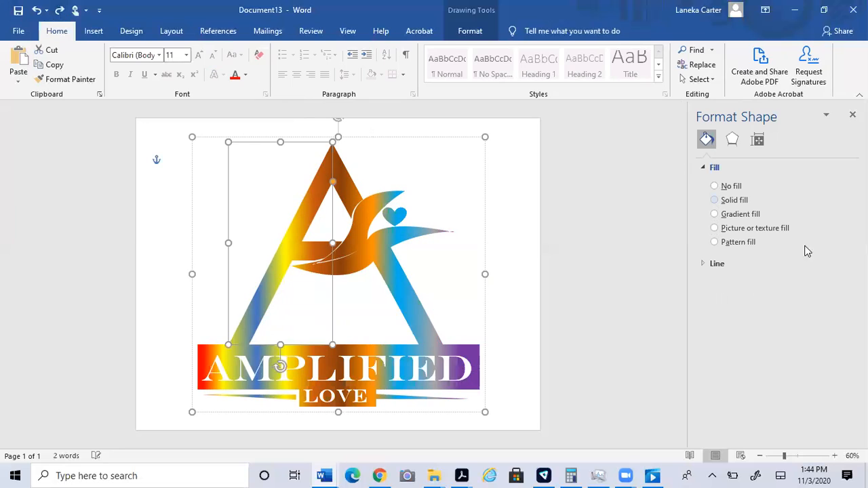
click(498, 221)
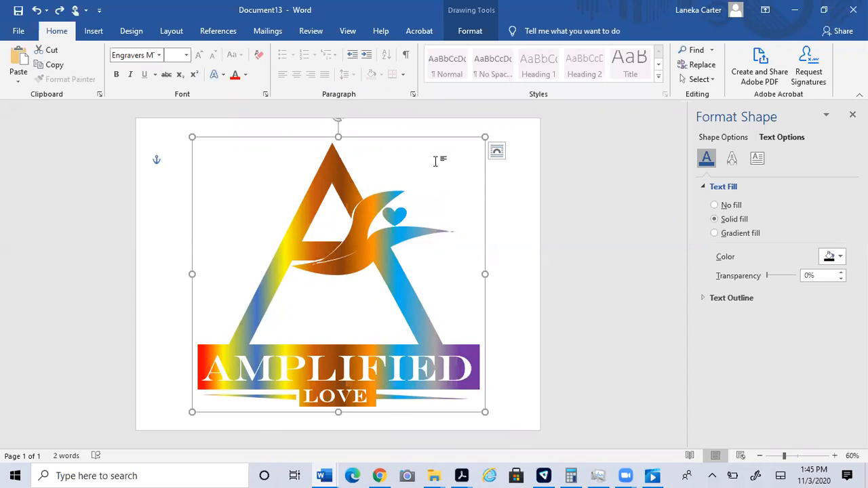
Undo the fill changes on the grouped logo back to its blue, gold, red and black colours.
click(35, 11)
click(36, 11)
click(36, 11)
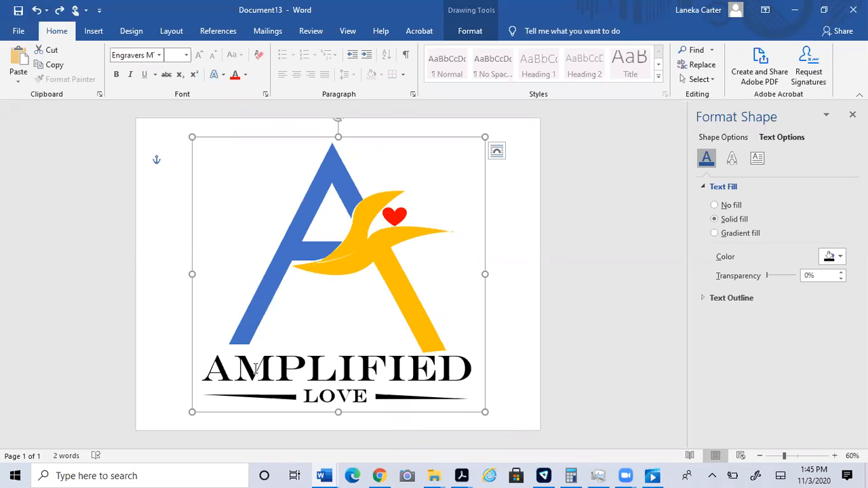
click(281, 291)
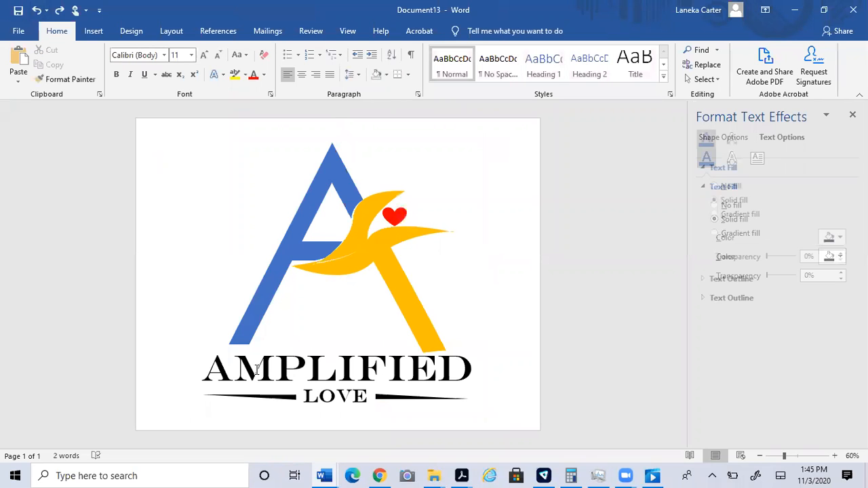
click(271, 290)
click(216, 368)
click(256, 378)
click(270, 406)
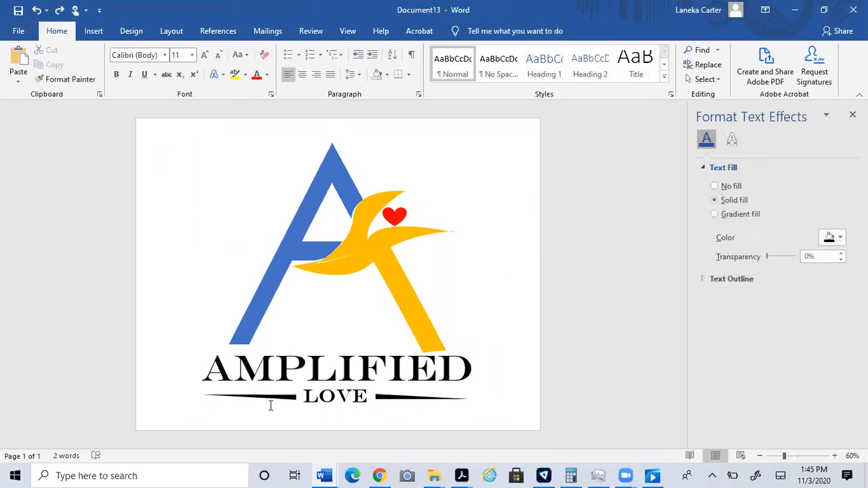
click(276, 401)
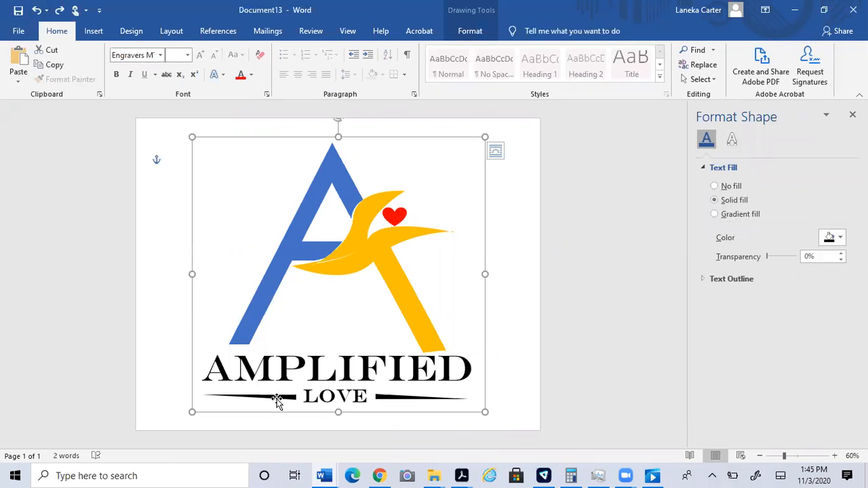
click(280, 397)
click(285, 397)
click(285, 397)
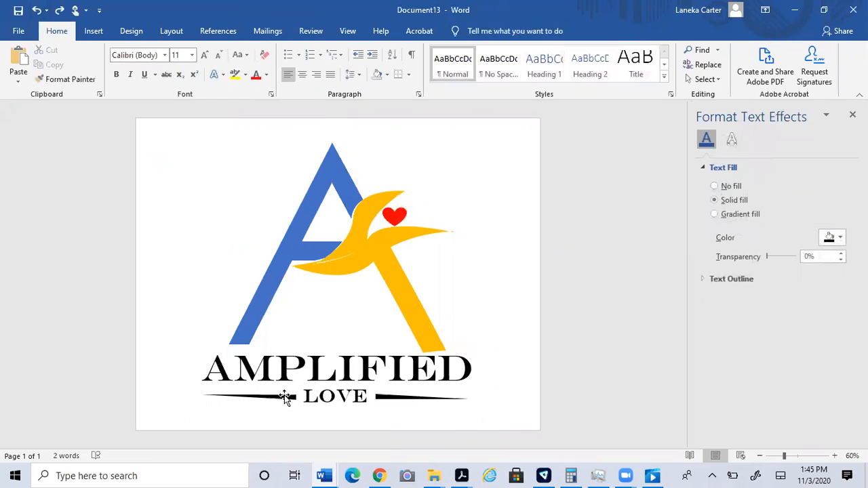
Select the AMPLIFIED and LOVE text with both accent wedges in the logo, and ungroup them from the A graphic.
click(330, 398)
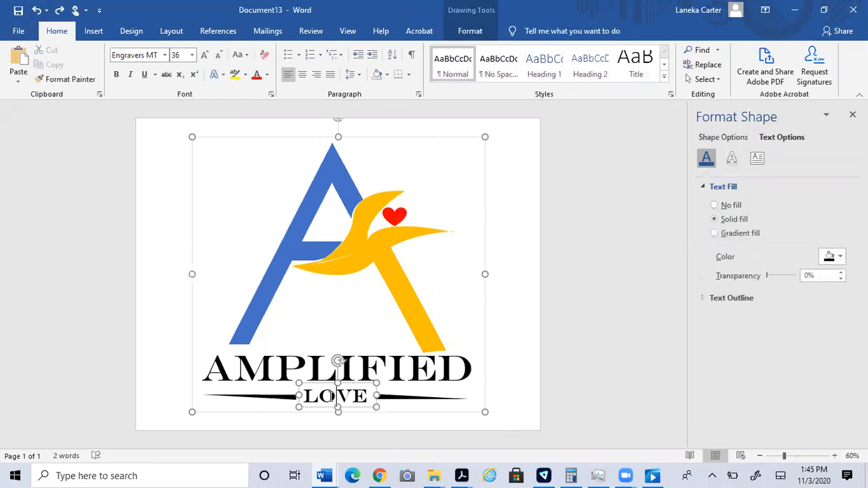
shift+click(278, 397)
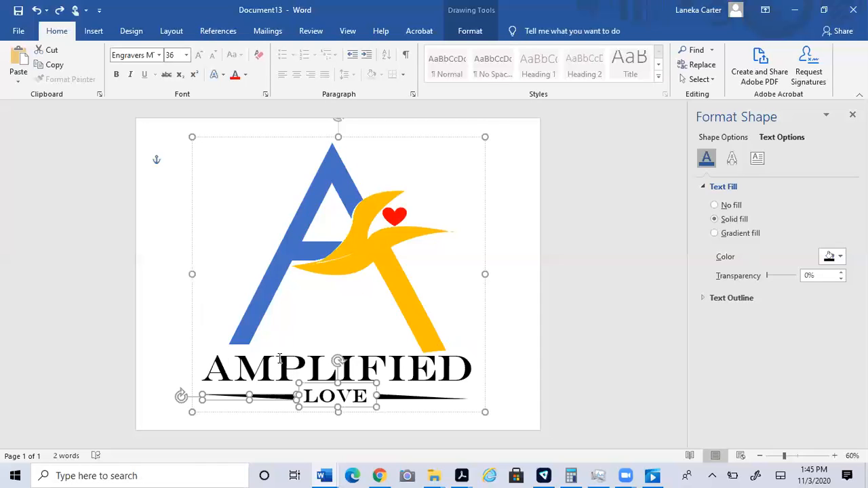
shift+click(337, 361)
shift+click(393, 400)
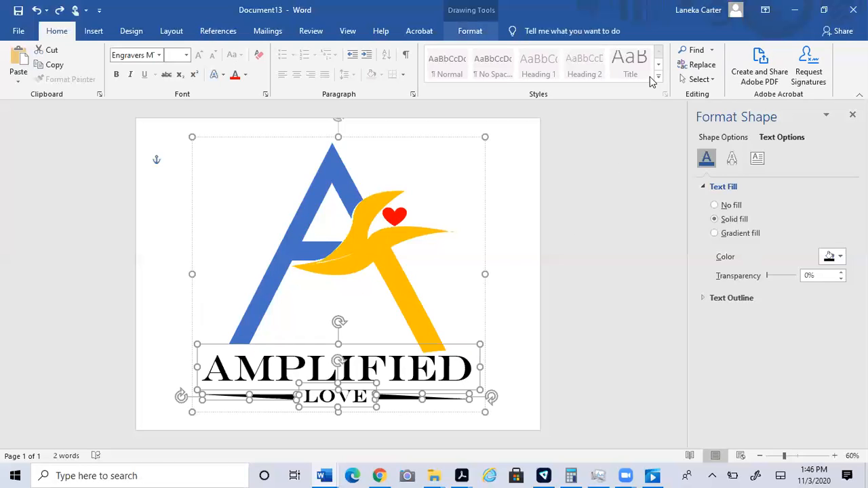
click(470, 30)
click(733, 49)
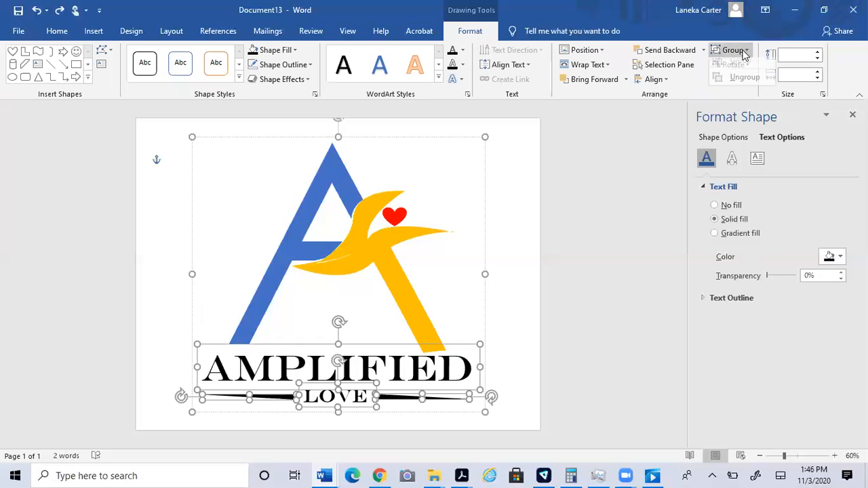
click(739, 82)
click(494, 238)
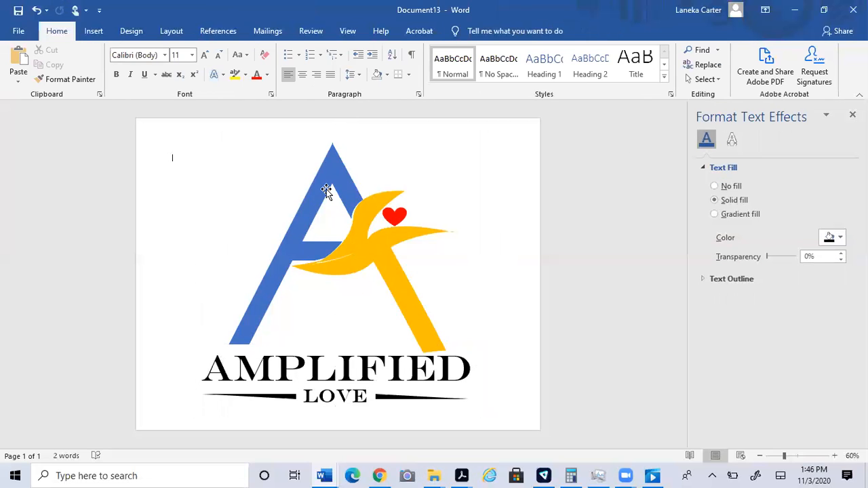
Select the A graphic with the bird and heart and open its object formatting options.
click(326, 188)
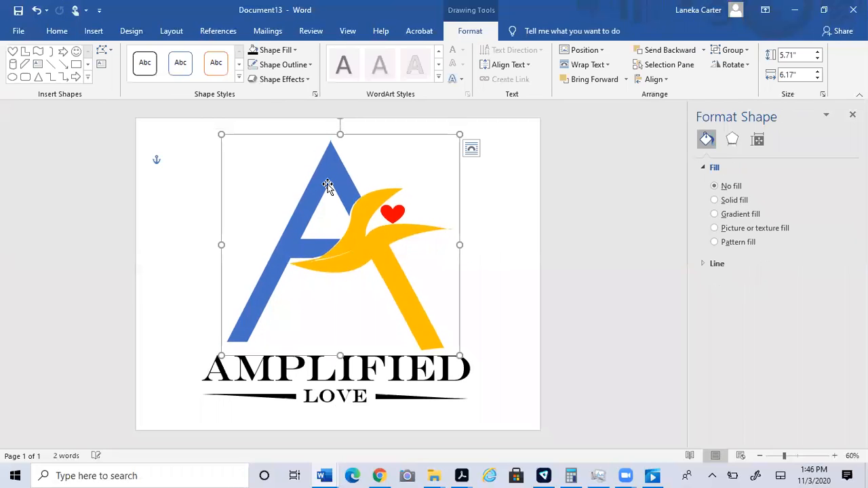
right_click(365, 174)
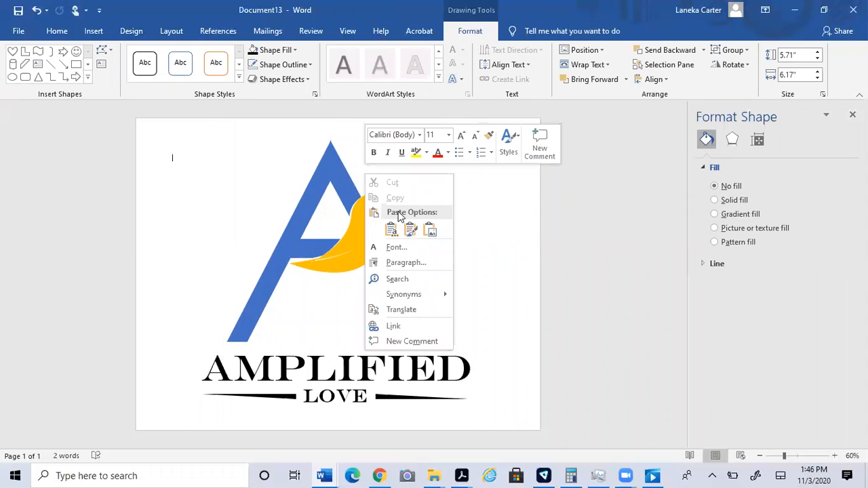
click(332, 187)
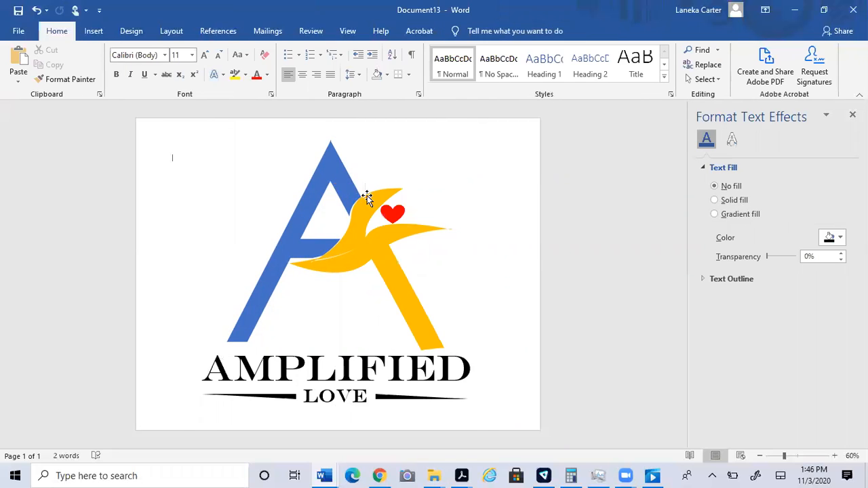
click(366, 199)
right_click(460, 207)
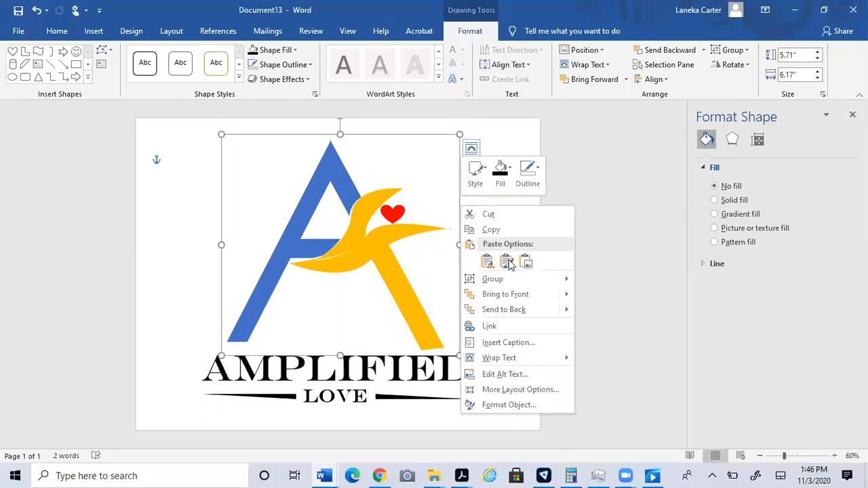
click(522, 406)
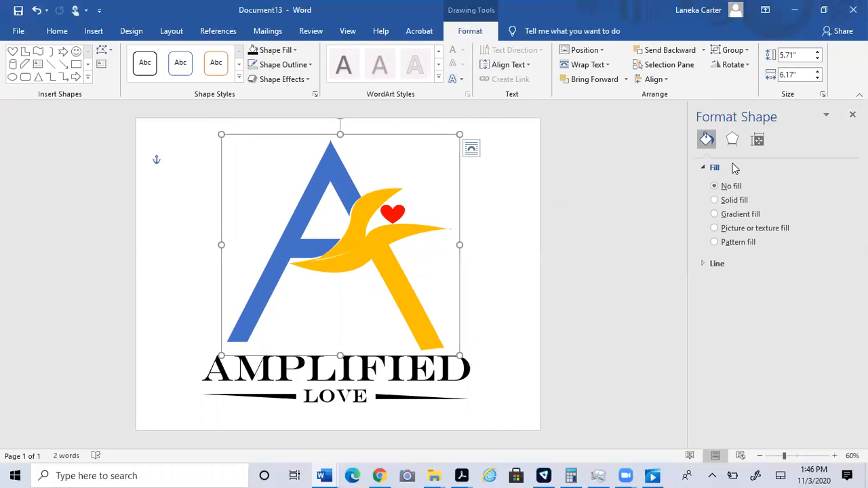
Switch the A graphic to a gradient fill and try the lightest gold preset gradient.
click(715, 228)
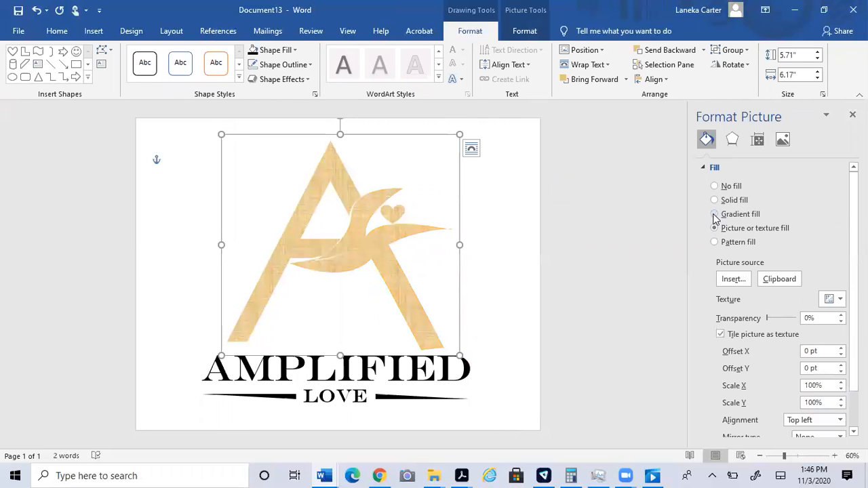
click(715, 214)
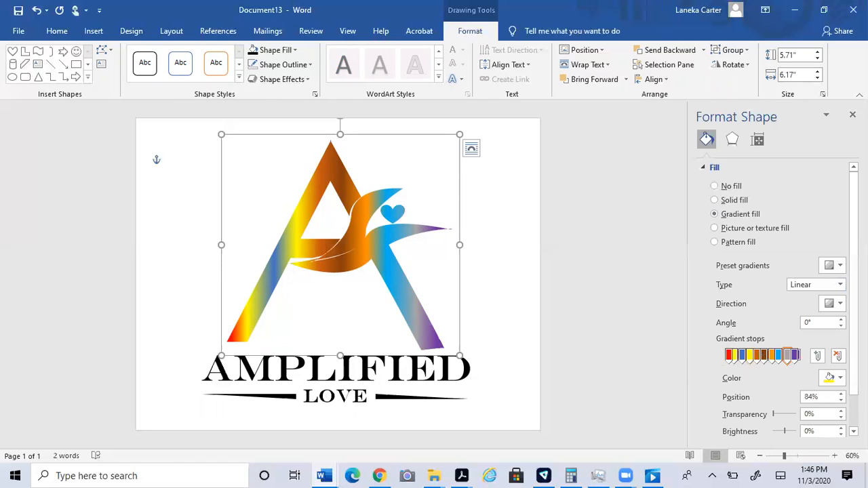
click(841, 266)
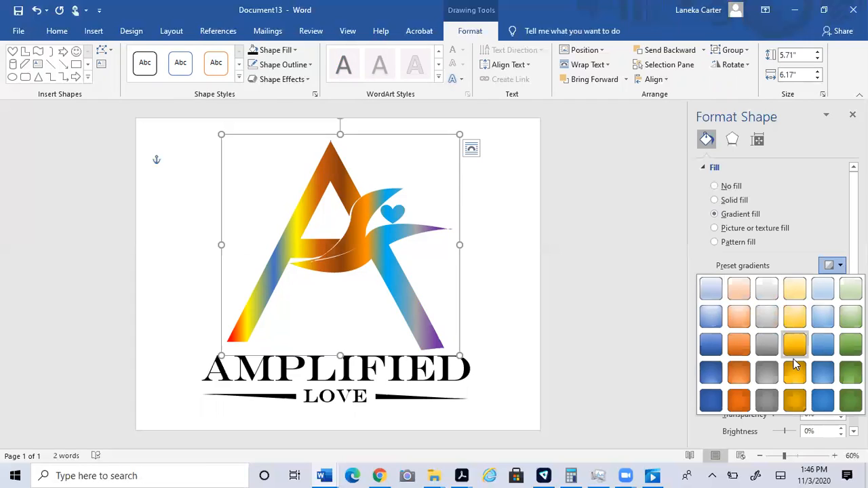
click(799, 292)
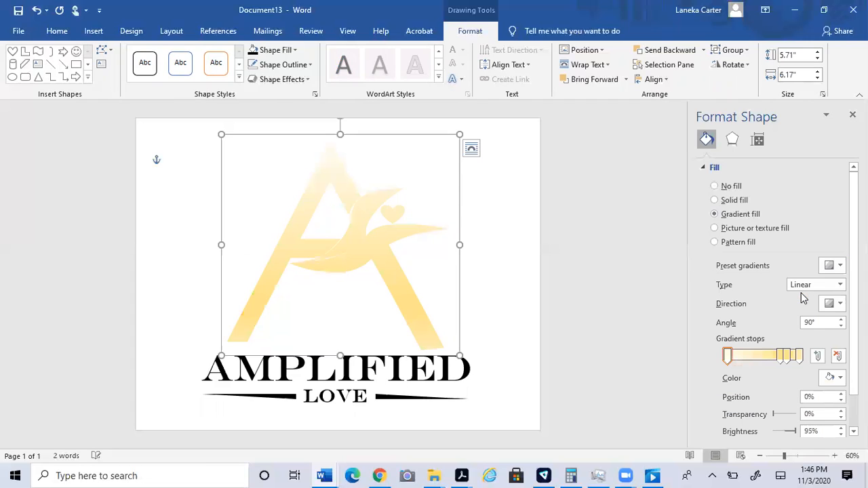
Apply the green preset gradient from the third row to the A graphic.
click(841, 266)
click(841, 266)
click(841, 266)
click(851, 345)
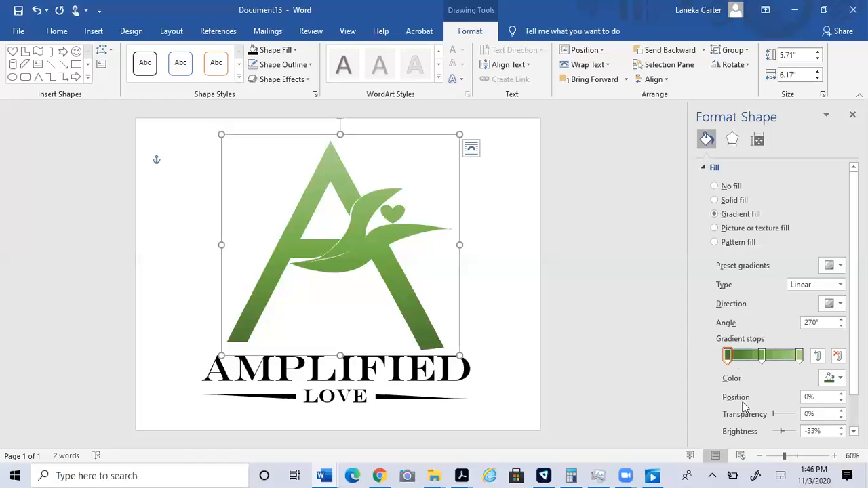
Add gradient stops at 20% and 63% to the green gradient, and remove an extra stop at 81%.
click(743, 357)
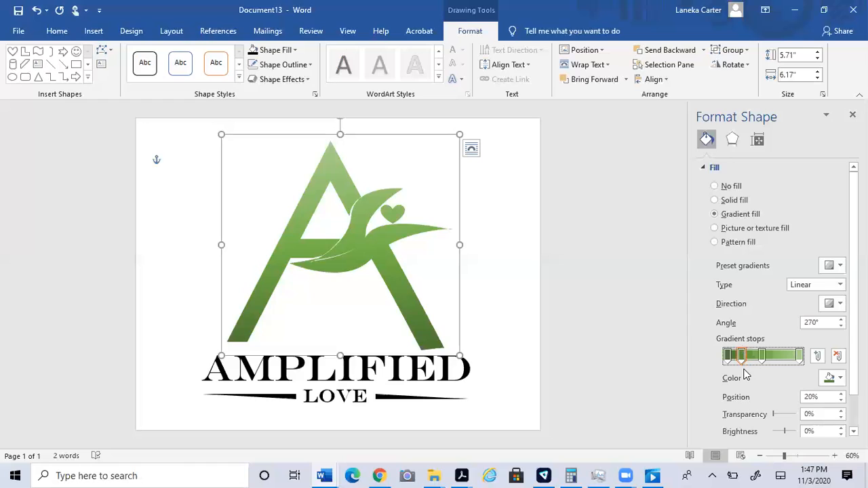
click(773, 358)
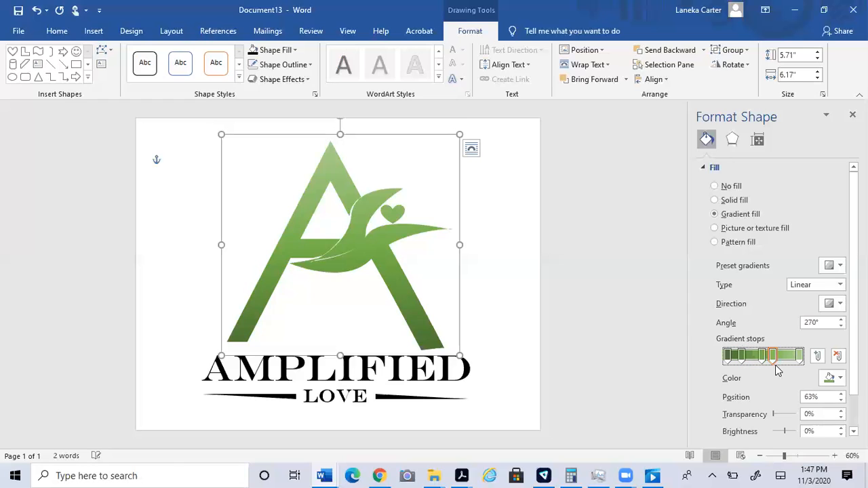
click(818, 357)
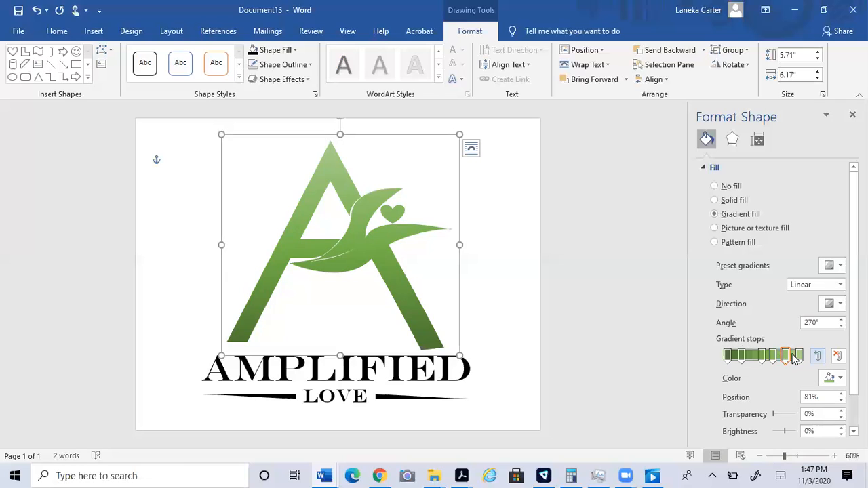
click(841, 360)
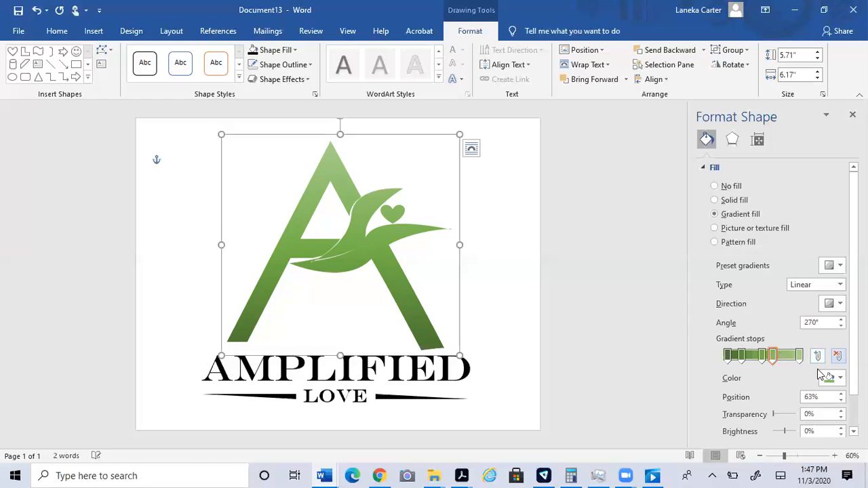
Change the colour of the gradient stop at 20% to yellow.
click(741, 360)
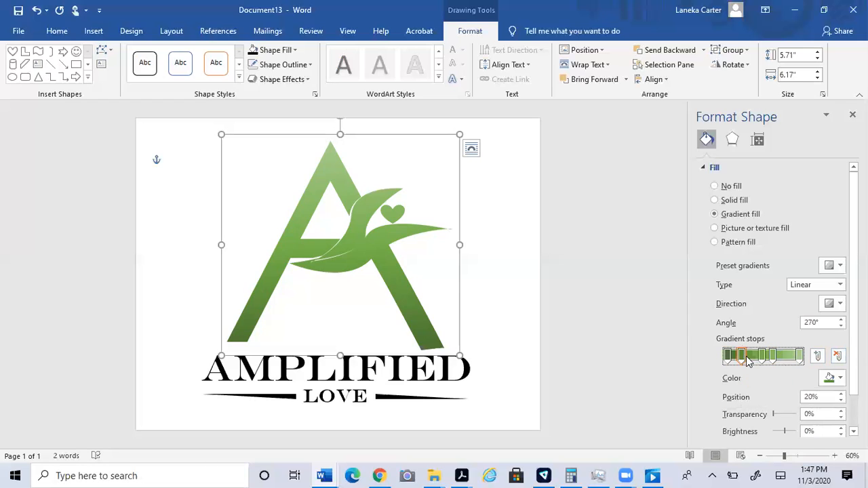
click(824, 382)
click(792, 326)
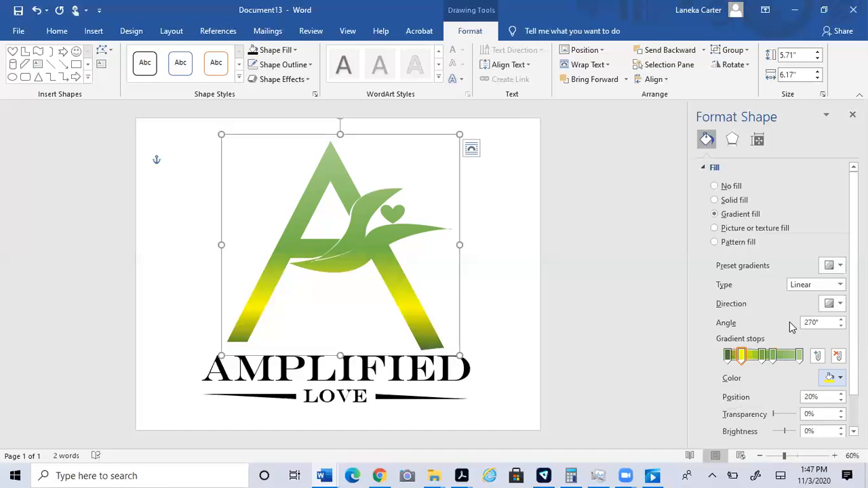
Change the gradient stop at 48% to light blue and move it to 45%.
click(763, 356)
click(838, 379)
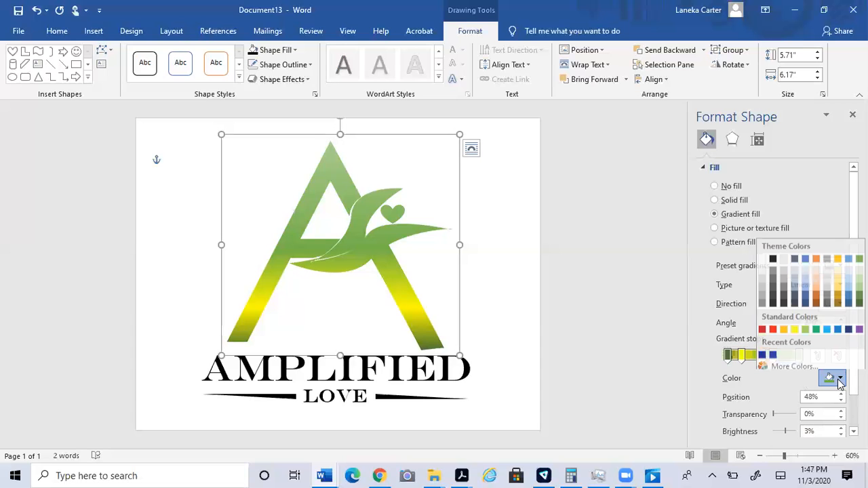
click(826, 326)
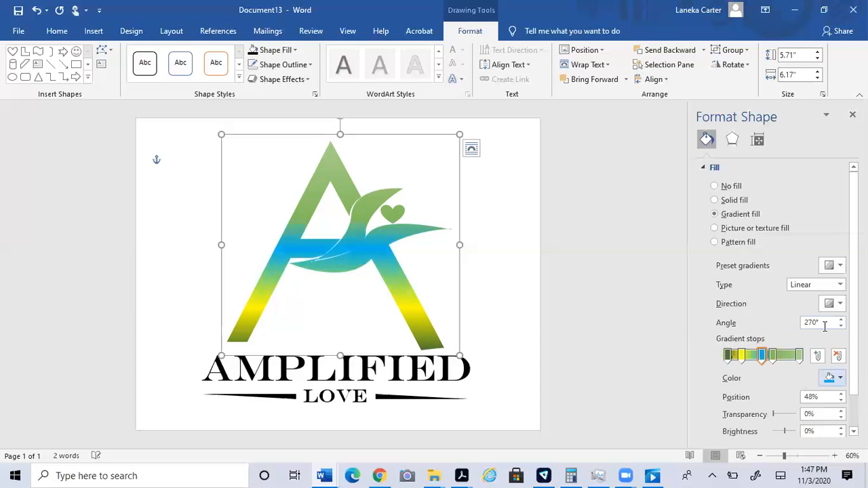
click(761, 359)
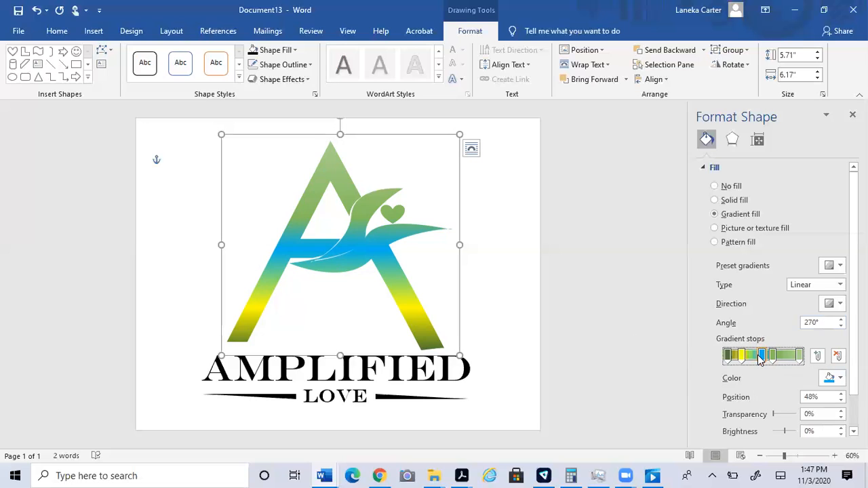
mouse_move(761, 359)
mouse_down()
mouse_move(725, 360)
mouse_move(793, 365)
mouse_move(756, 362)
mouse_up()
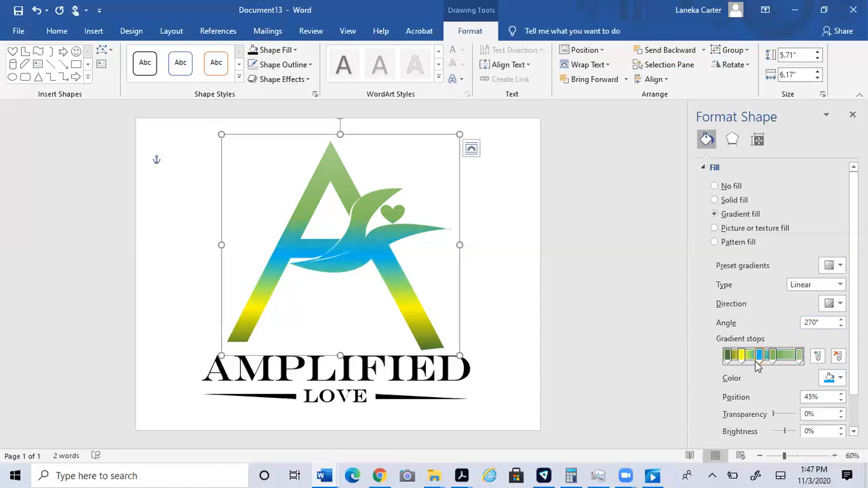
Try the Radial, Rectangular and Path gradient types on the A graphic and return it to Linear.
click(839, 284)
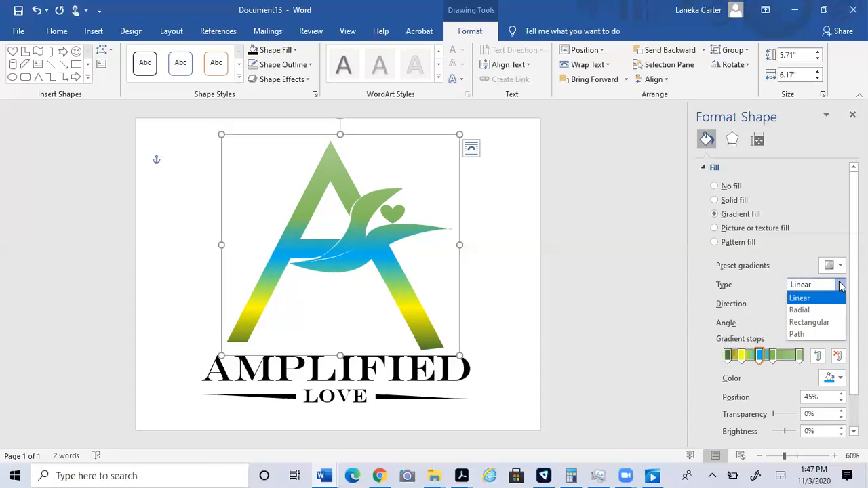
click(801, 310)
click(845, 287)
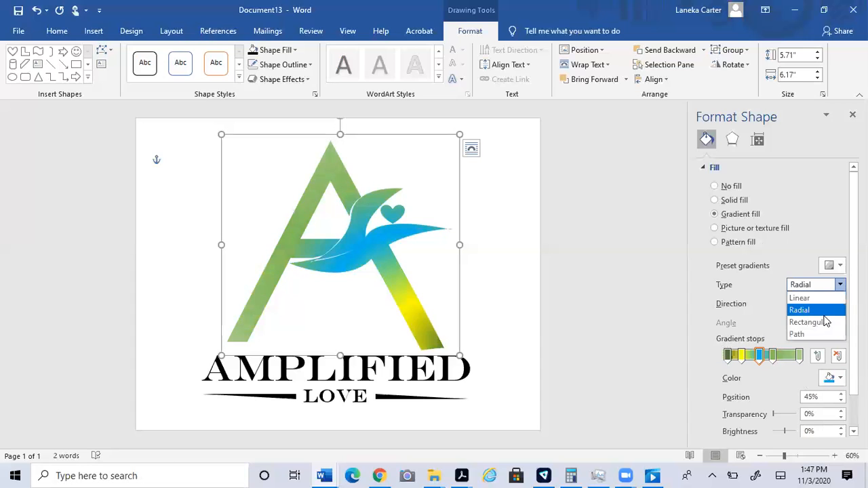
click(819, 319)
click(840, 285)
click(807, 331)
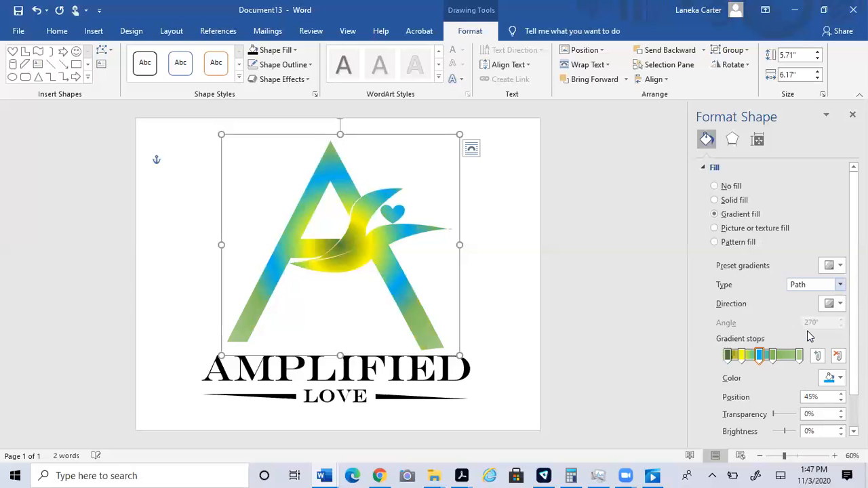
click(840, 286)
click(792, 299)
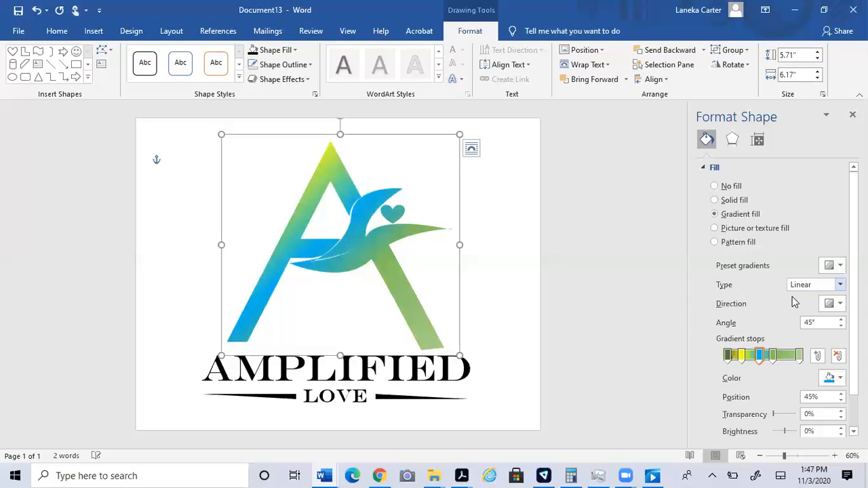
Try the 45° and 0° linear gradient directions on the A graphic and settle on the 90° downward direction.
click(841, 304)
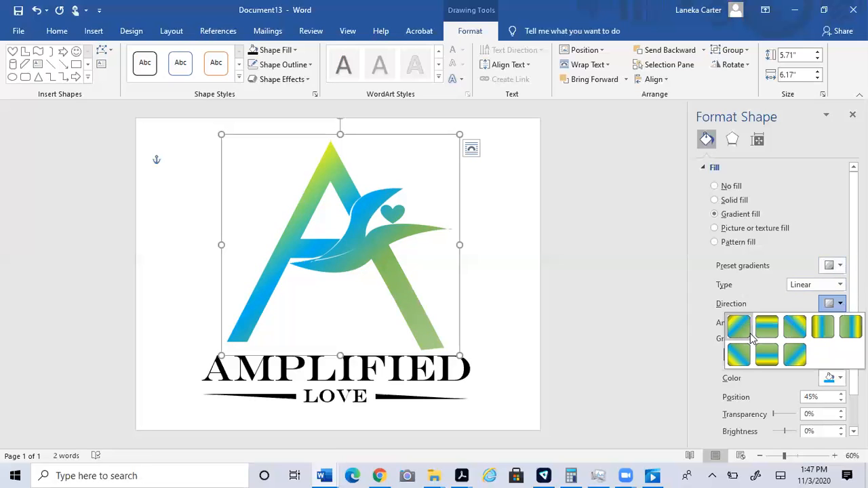
click(750, 335)
click(840, 304)
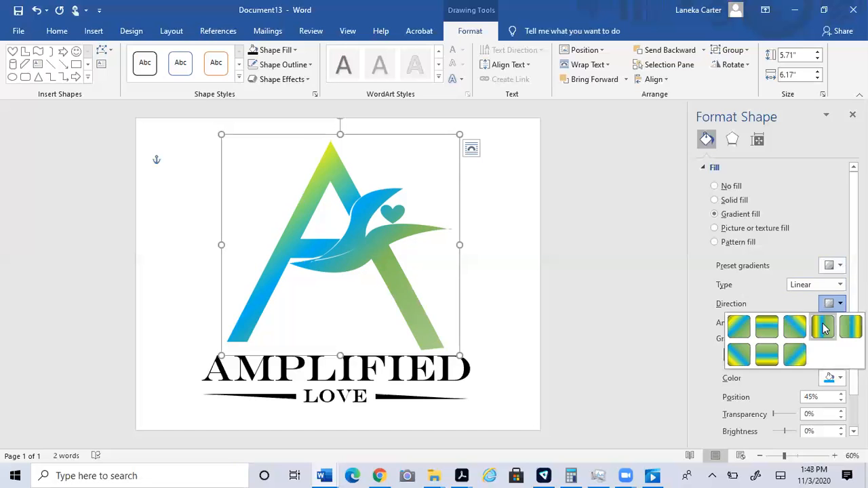
click(777, 328)
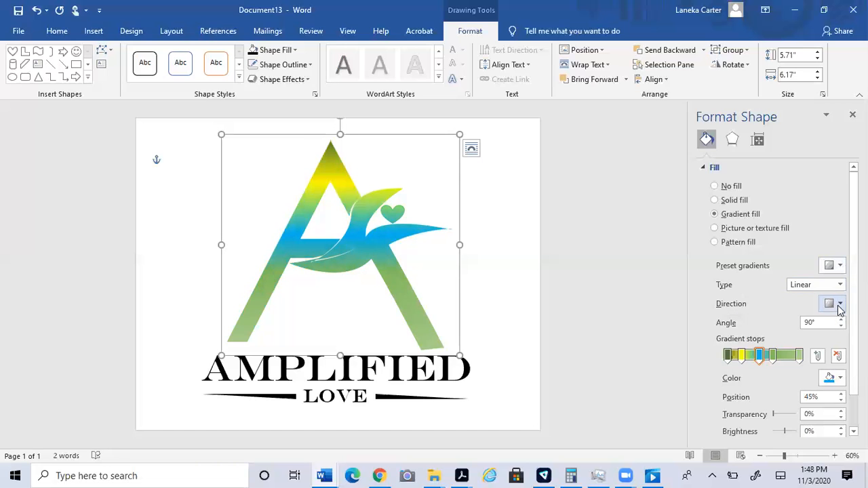
click(840, 304)
click(823, 329)
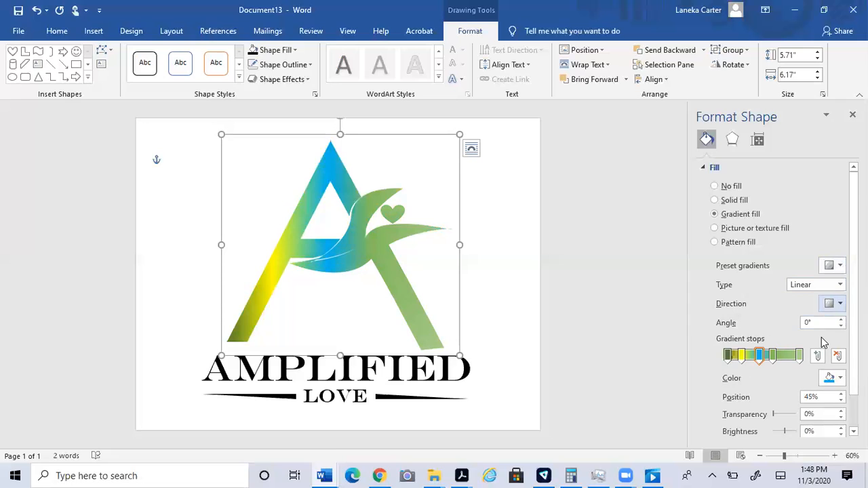
click(840, 304)
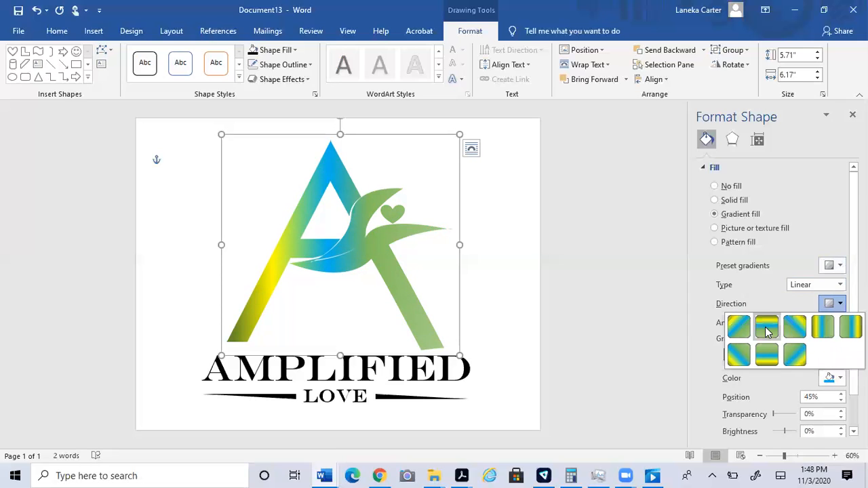
click(746, 330)
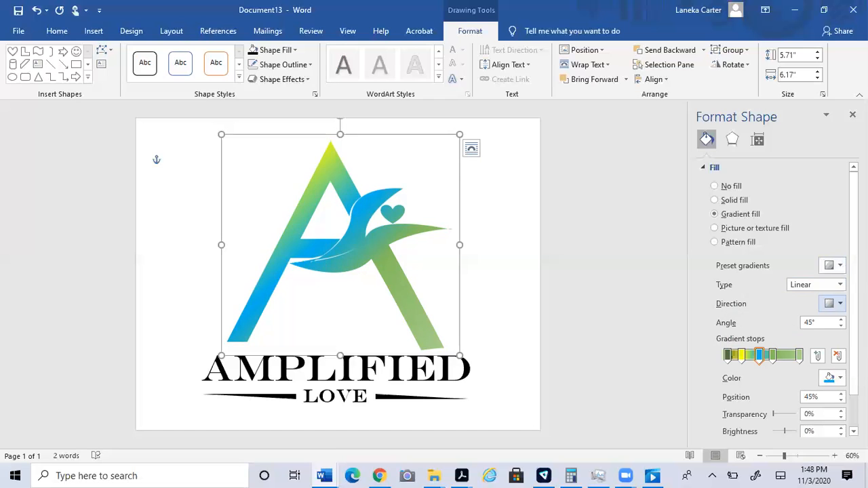
click(840, 305)
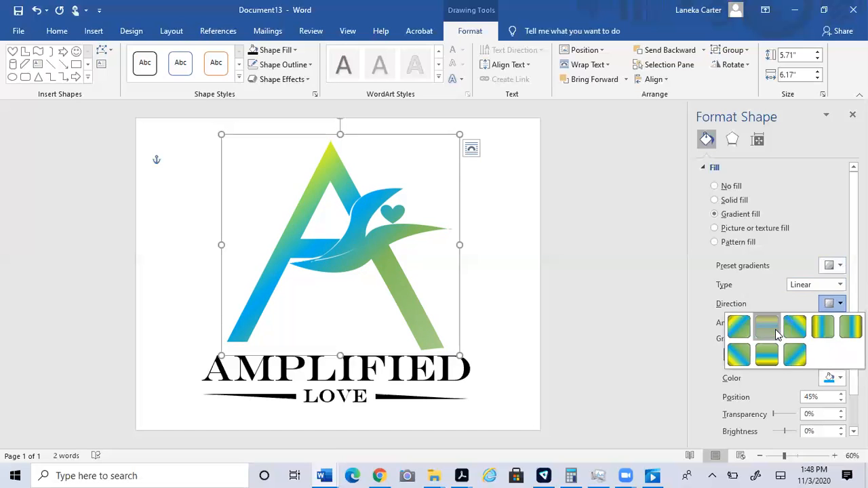
click(777, 332)
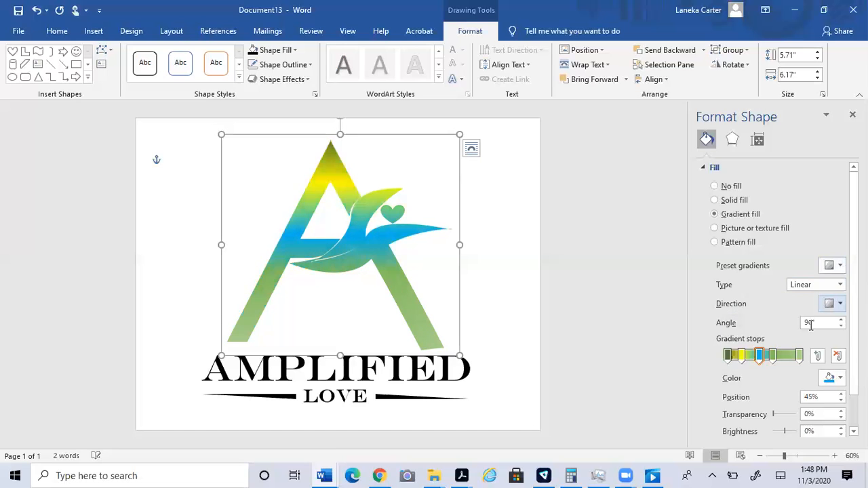
Add a gradient stop at 80%, try red for it, and set its colour to the standard orange.
click(786, 358)
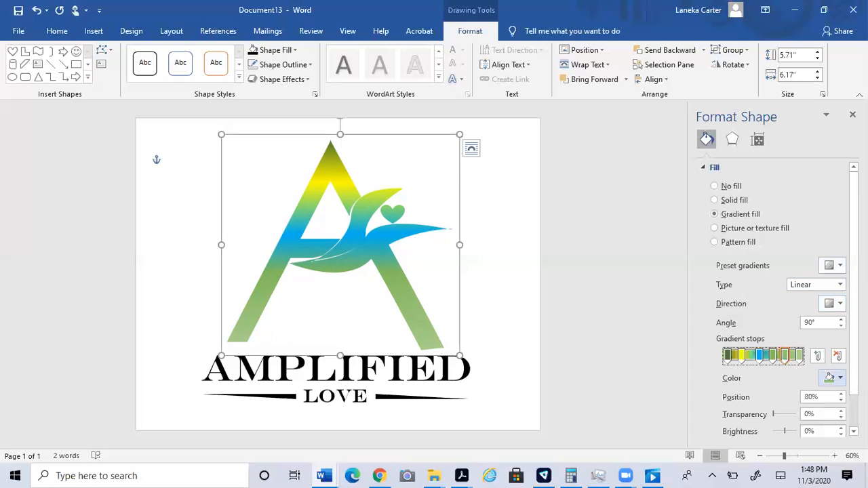
click(839, 377)
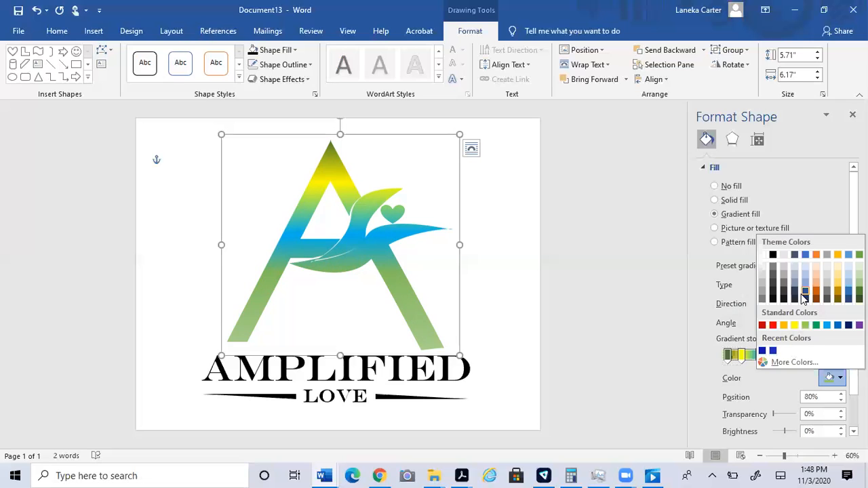
click(773, 327)
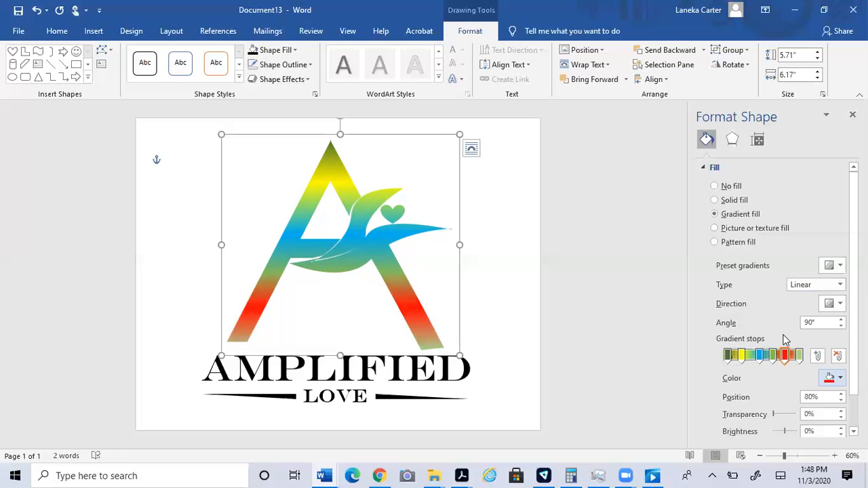
click(841, 378)
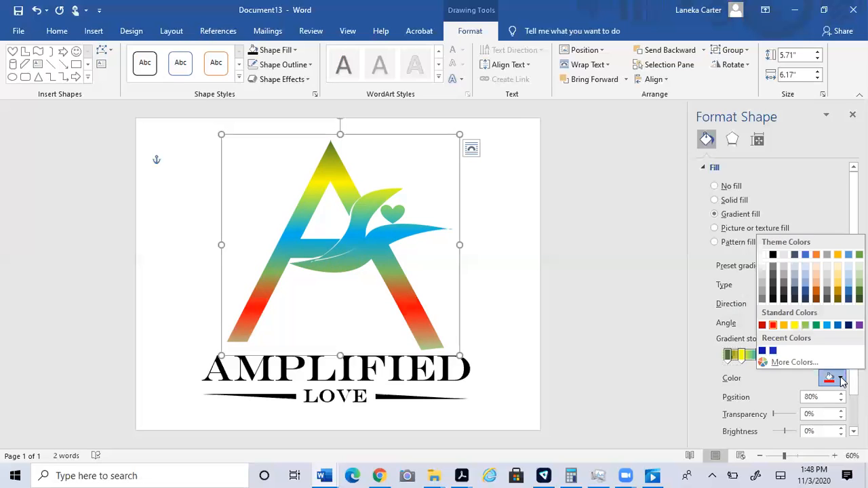
click(783, 326)
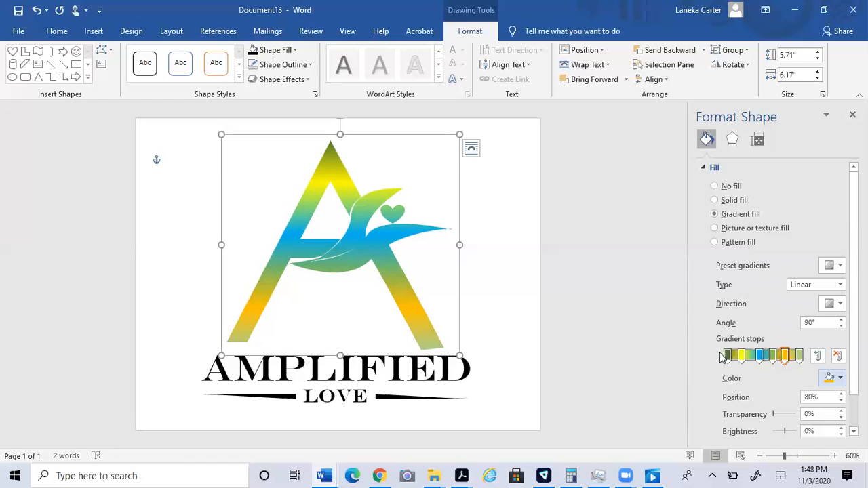
Switch the A graphic to a picture or texture fill and try the blue denim texture.
scroll(763, 385, down, 1)
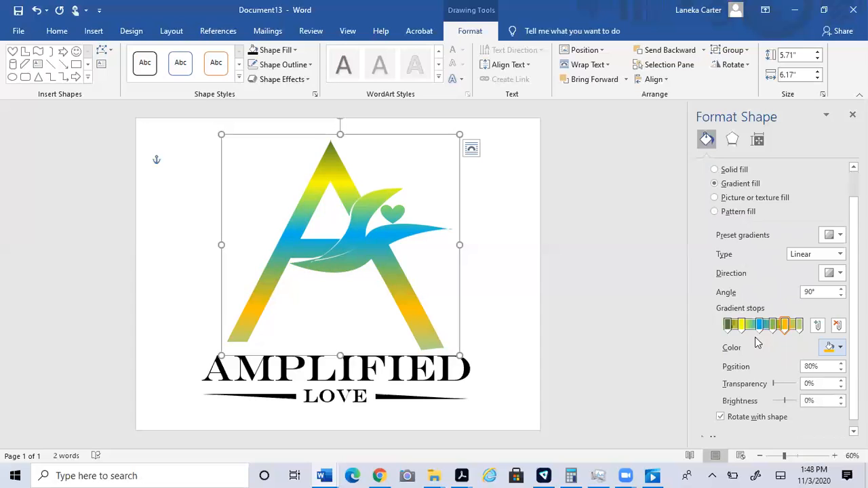
click(727, 199)
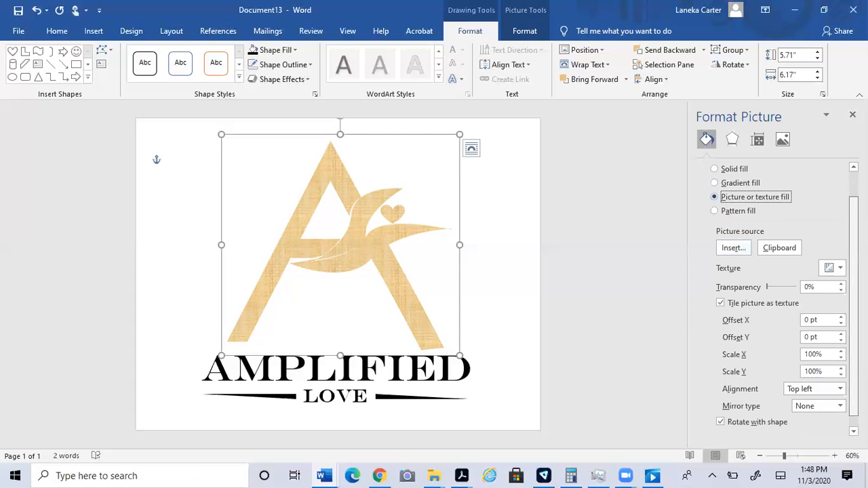
scroll(780, 298, down, 1)
scroll(833, 265, up, 1)
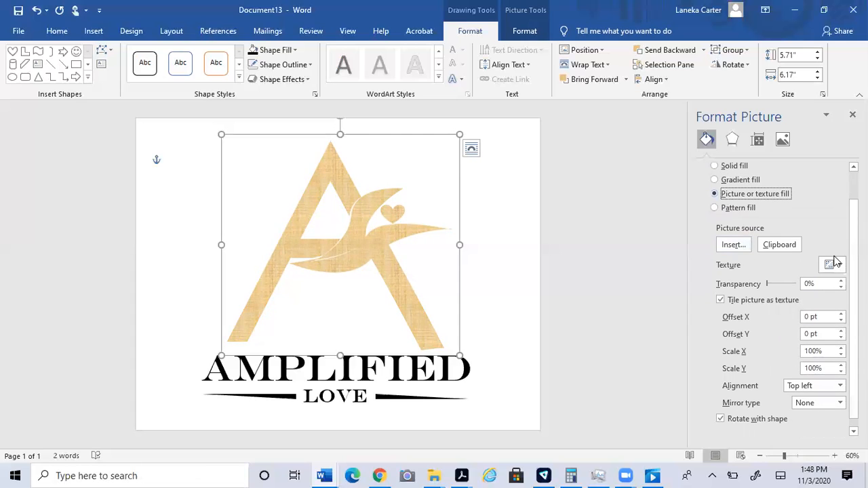
click(834, 264)
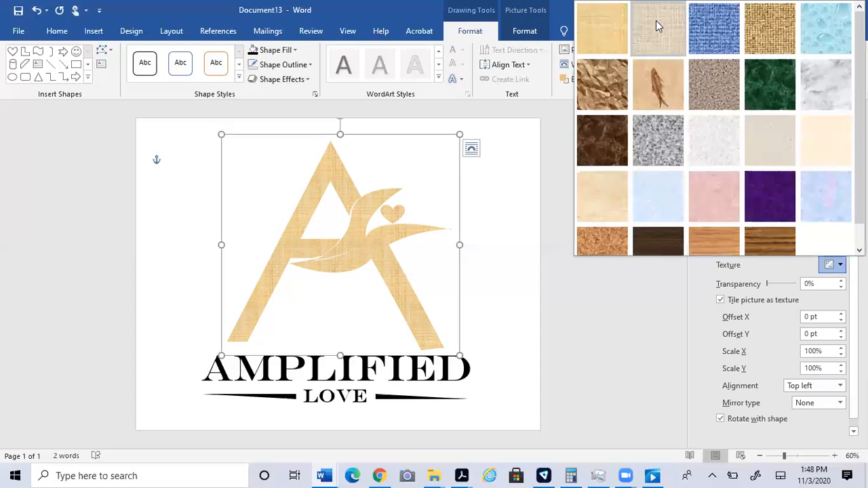
click(708, 32)
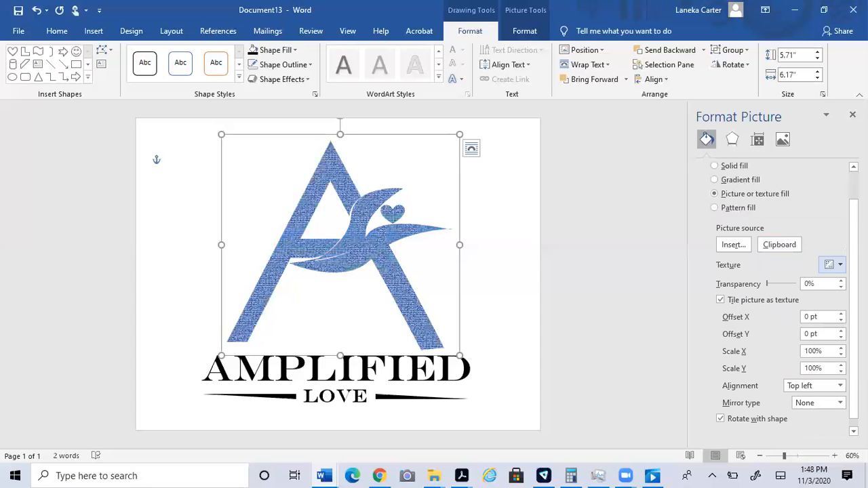
Try the grey speckled granite texture and the tan woven texture on the A graphic.
click(842, 265)
click(661, 141)
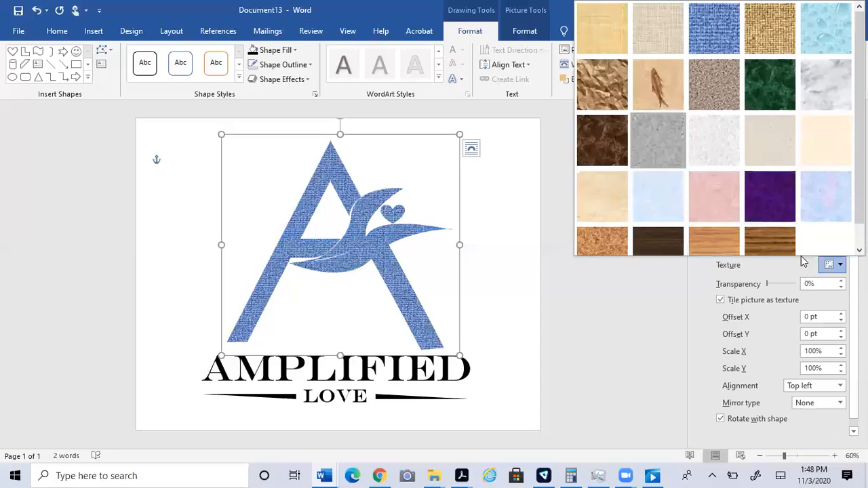
click(841, 266)
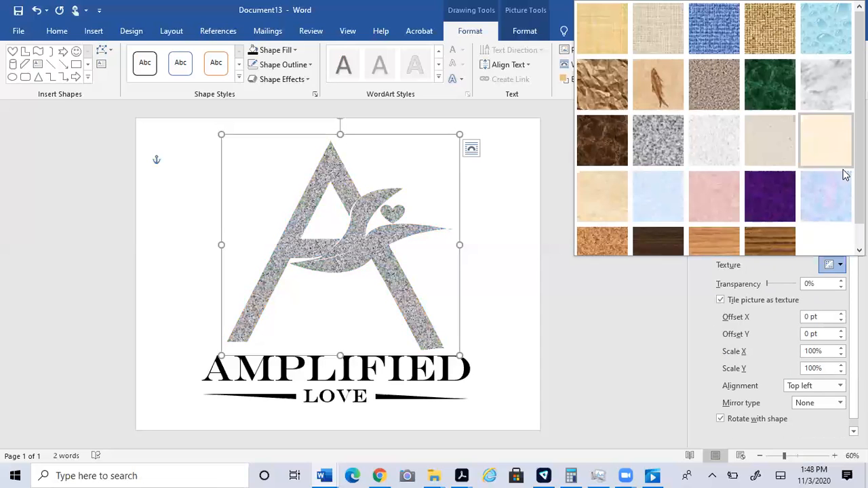
scroll(712, 129, down, 1)
scroll(712, 129, up, 1)
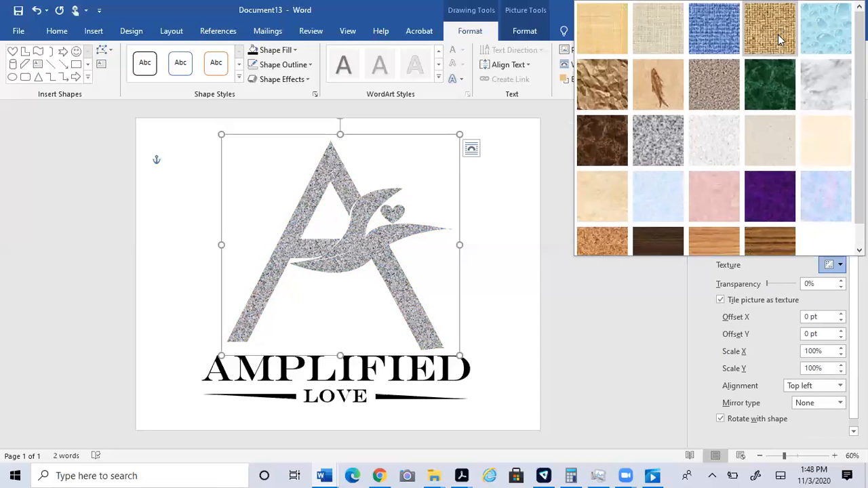
click(778, 35)
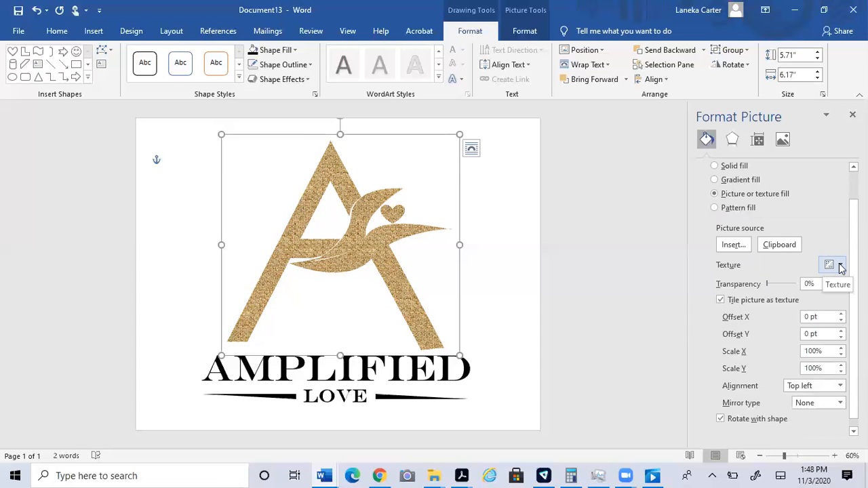
Apply the crumpled brown paper texture to the A graphic and check the mirror type setting without changing it.
click(840, 267)
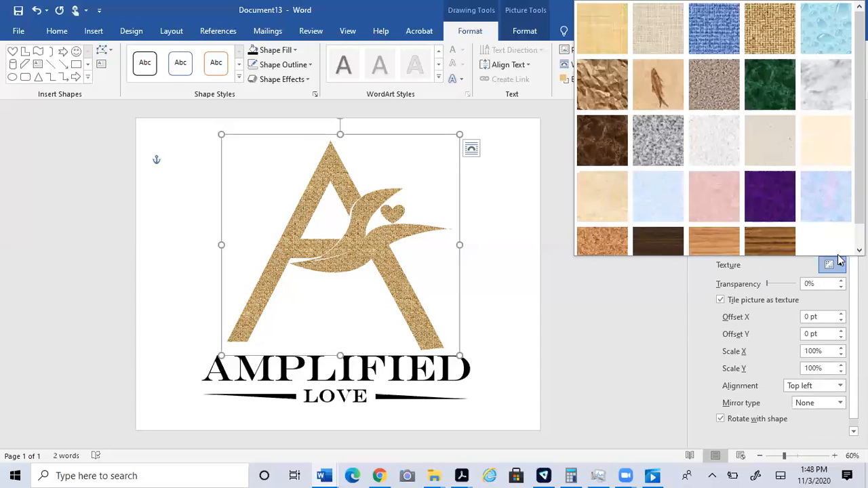
click(609, 77)
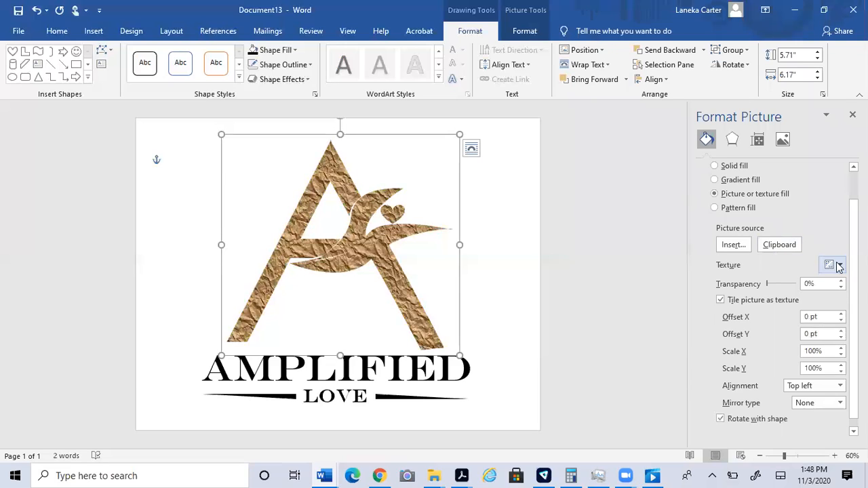
drag(854, 298, 853, 306)
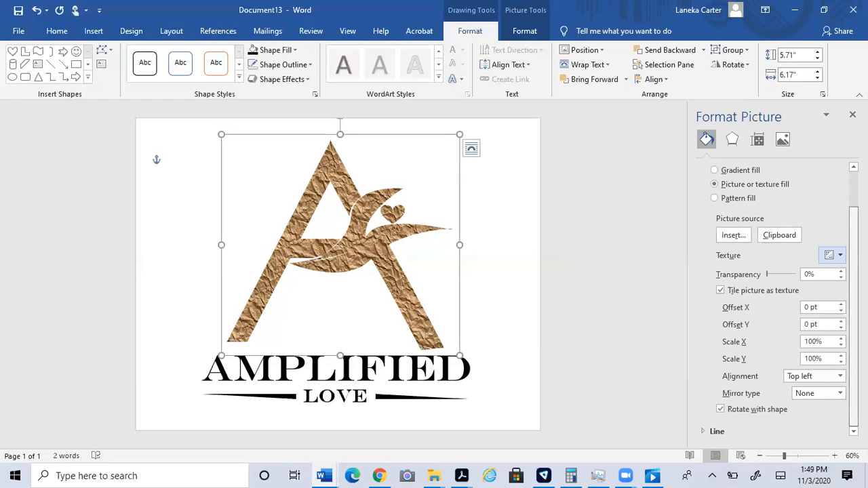
click(840, 394)
click(840, 394)
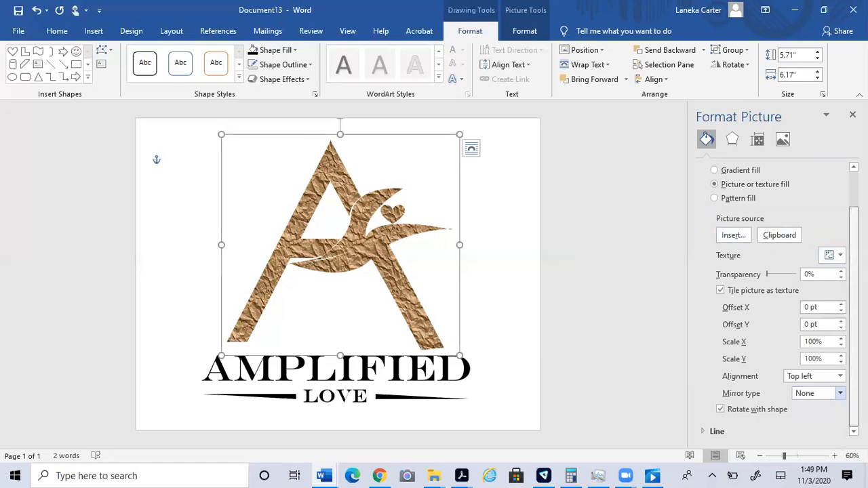
scroll(771, 186, up, 2)
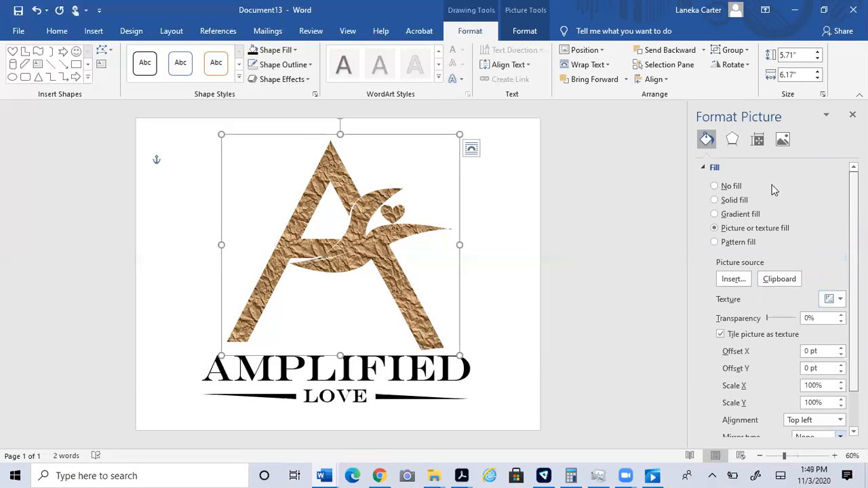
Switch the A graphic to a solid fill and try standard red, yellow and blue.
click(718, 202)
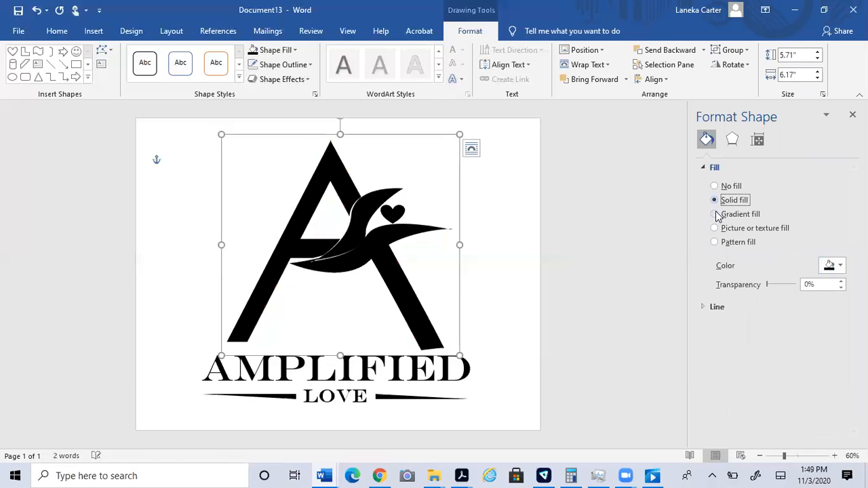
click(840, 265)
click(773, 364)
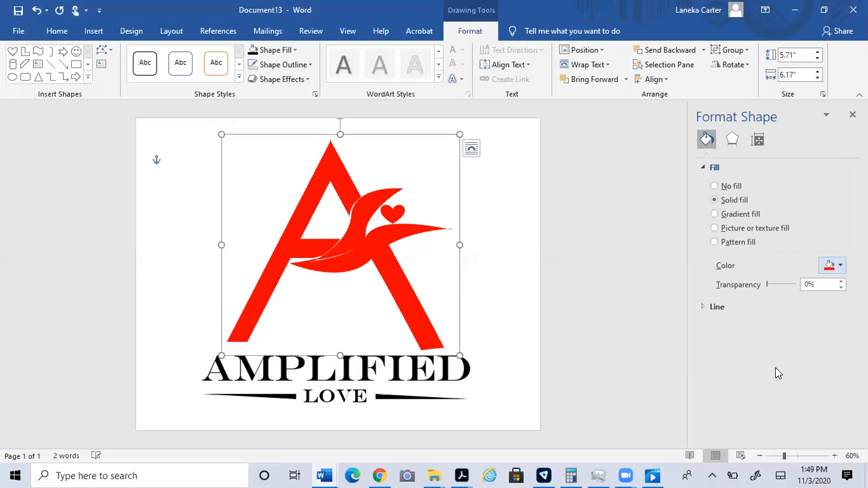
click(841, 266)
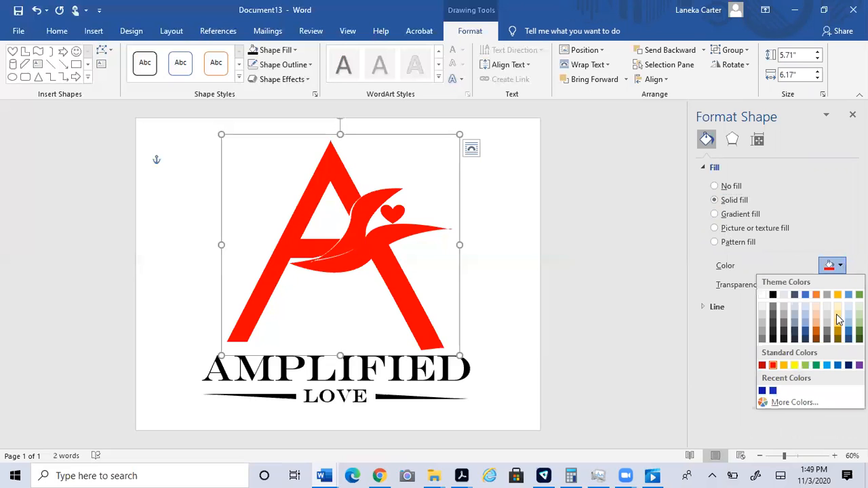
click(796, 365)
click(841, 265)
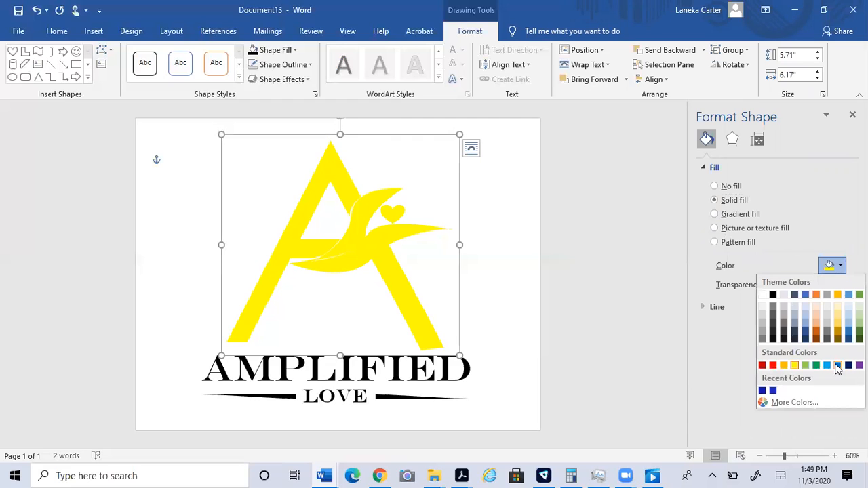
click(805, 294)
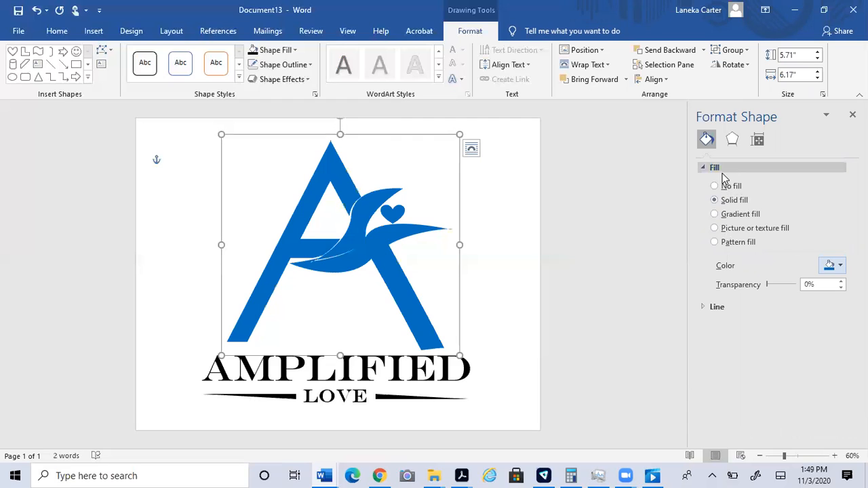
Switch the A graphic to a pattern fill and try the dotted, wide diagonal, vertical stripe, weave and horizontal brick patterns.
click(715, 214)
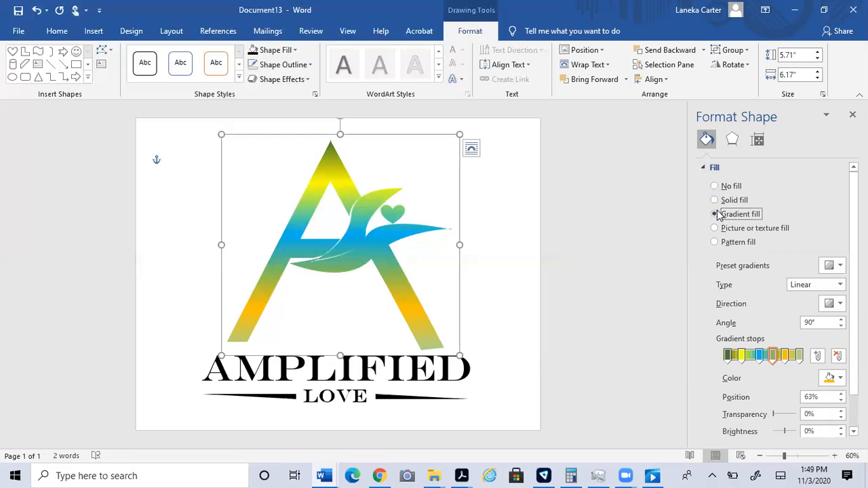
click(723, 242)
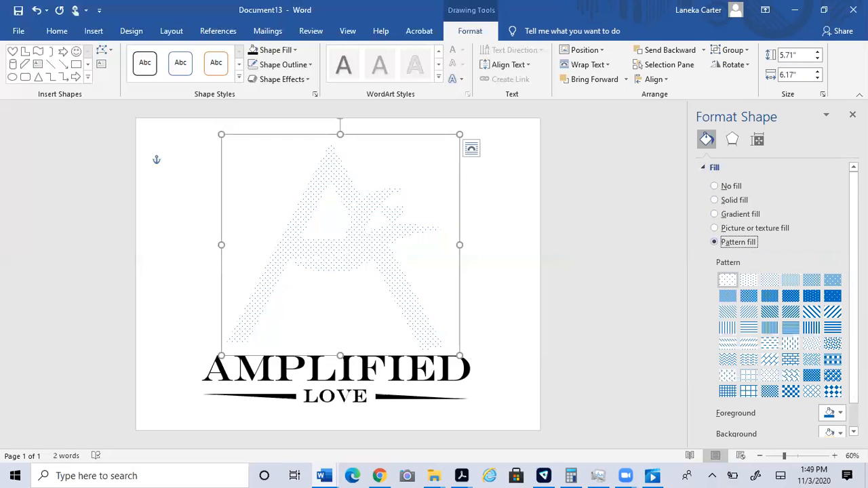
click(833, 296)
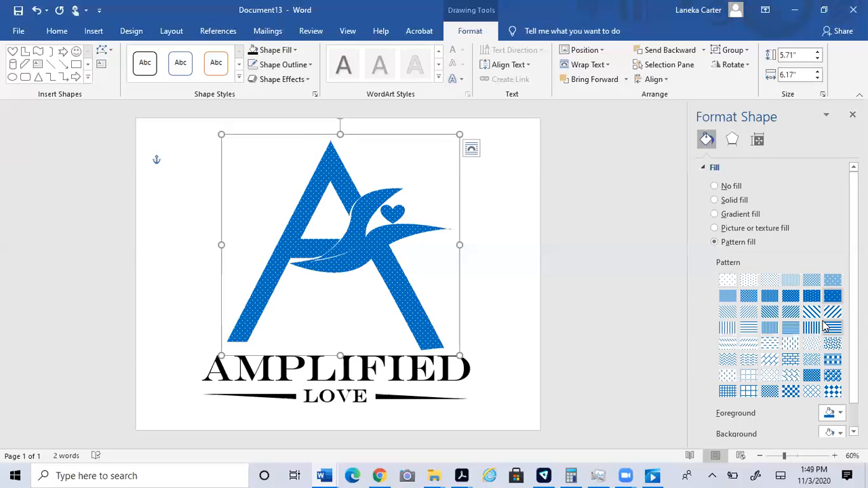
click(814, 315)
click(816, 330)
click(812, 361)
click(791, 360)
Set the pattern foreground to standard red and try dotted, outlined diamond and checkerboard patterns on the A graphic.
click(839, 413)
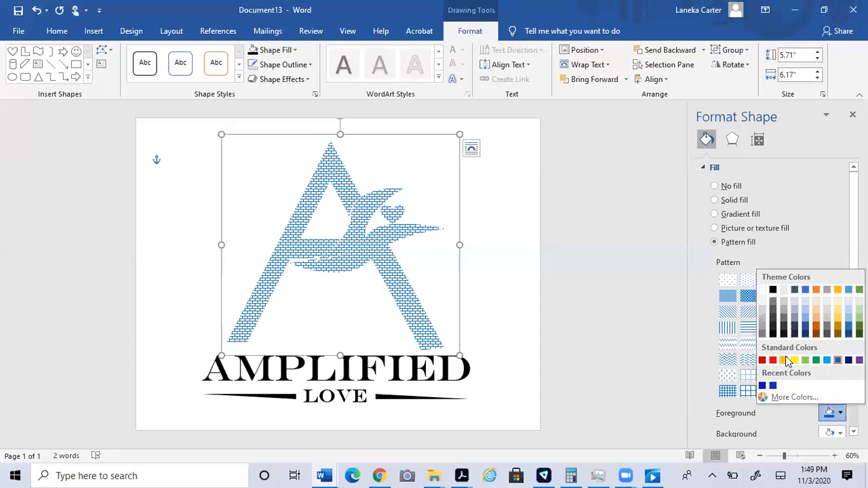
click(773, 361)
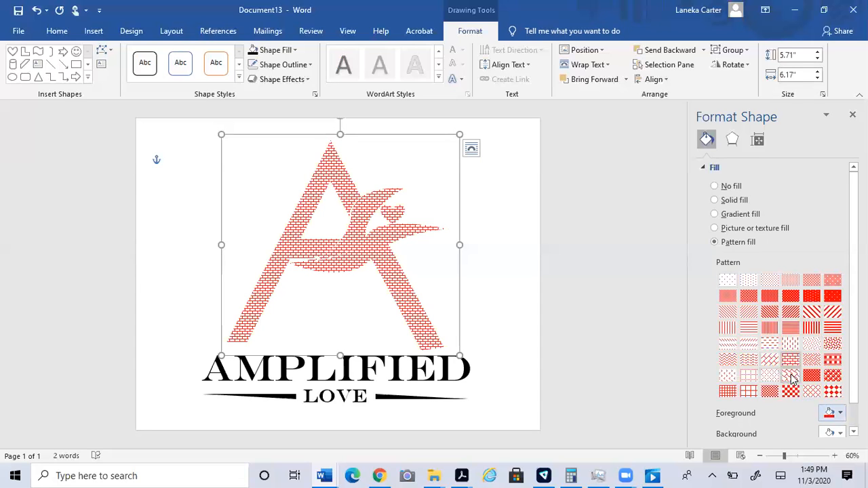
click(808, 297)
click(834, 298)
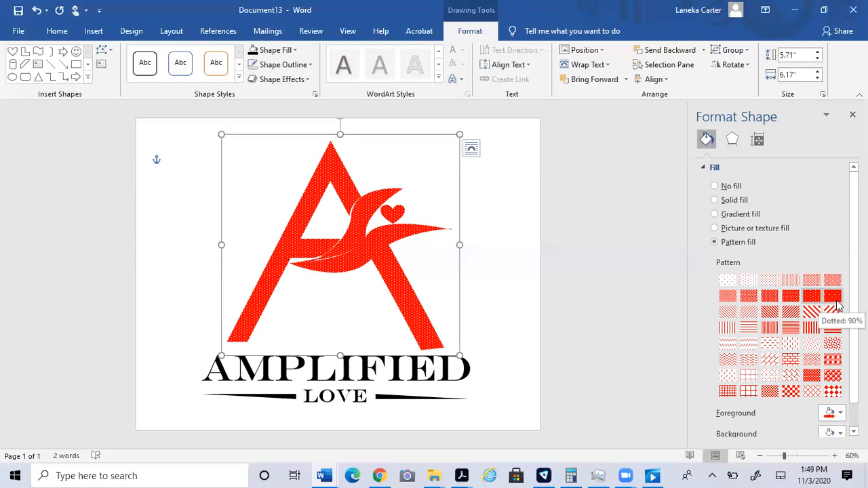
click(812, 392)
click(789, 393)
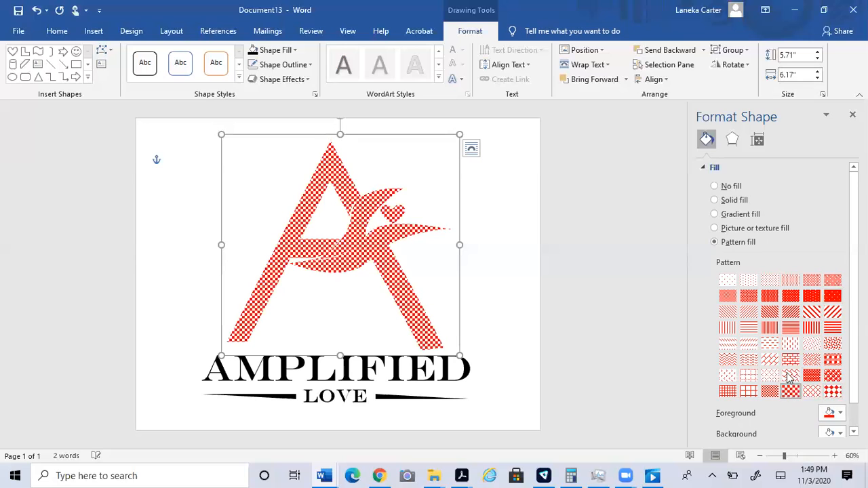
click(835, 295)
Return the A graphic to its multicolour gradient fill, deselect it to view the logo, and select it again.
click(729, 215)
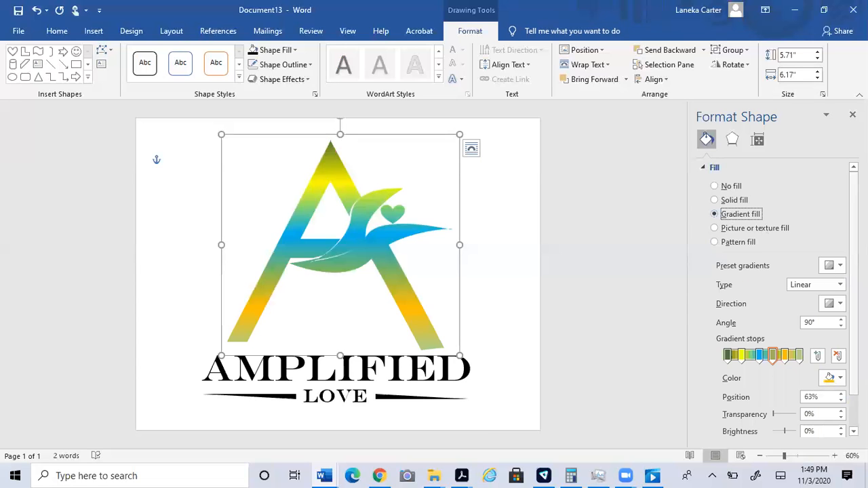
scroll(780, 298, down, 1)
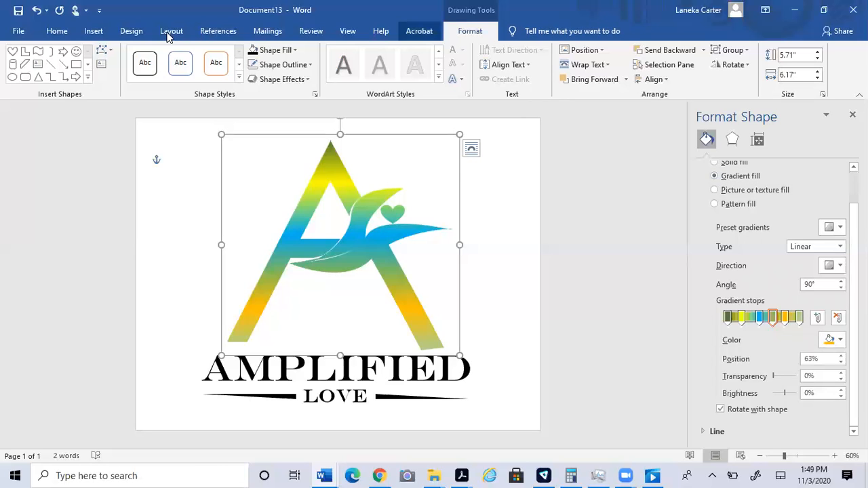
click(58, 32)
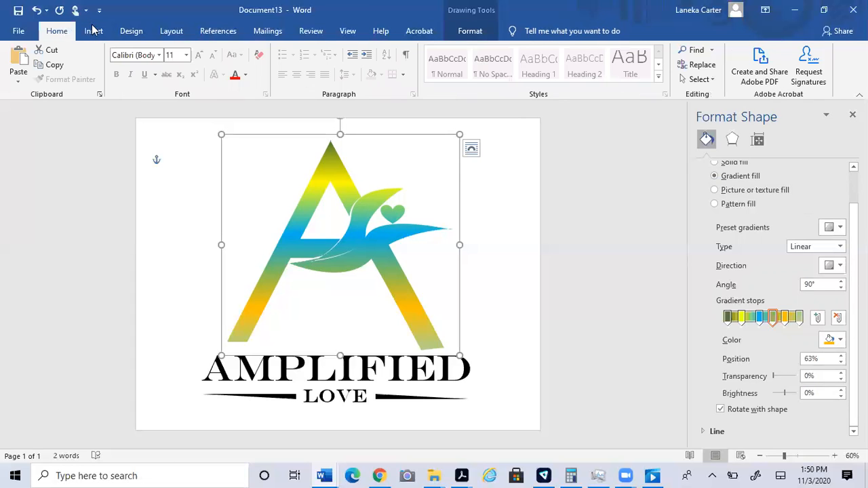
click(482, 218)
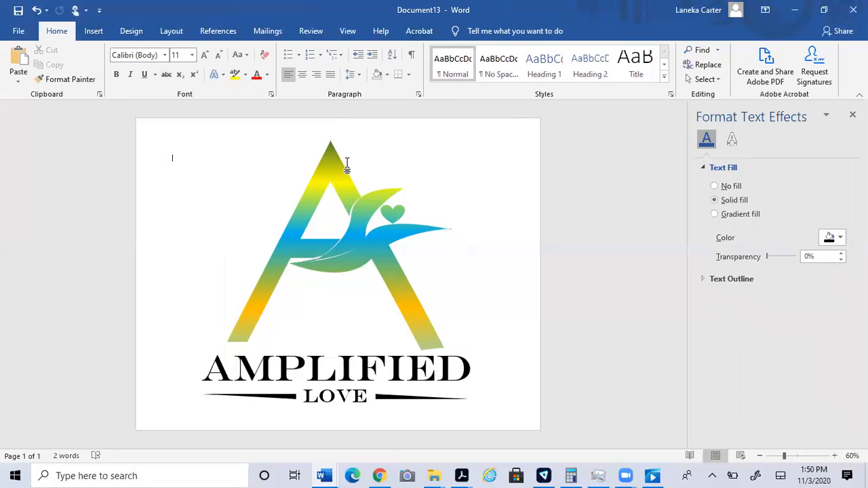
click(328, 174)
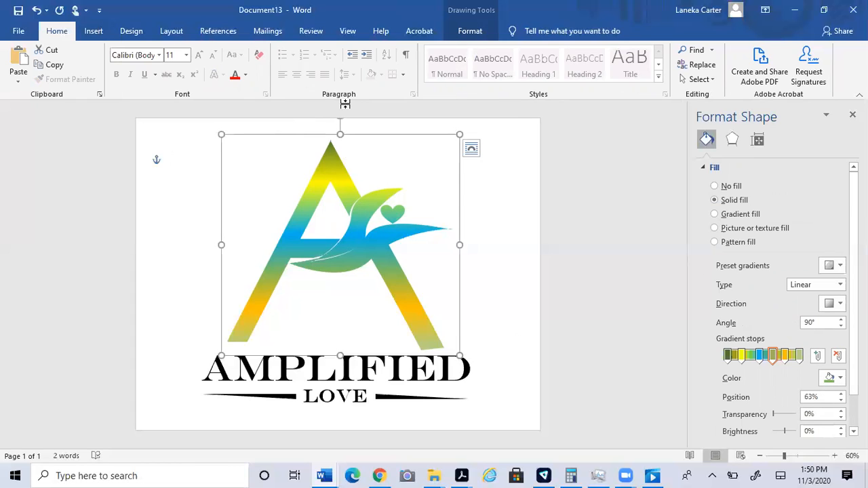
Change the document's theme colours to the Red Orange set and review the other available colour sets.
click(174, 33)
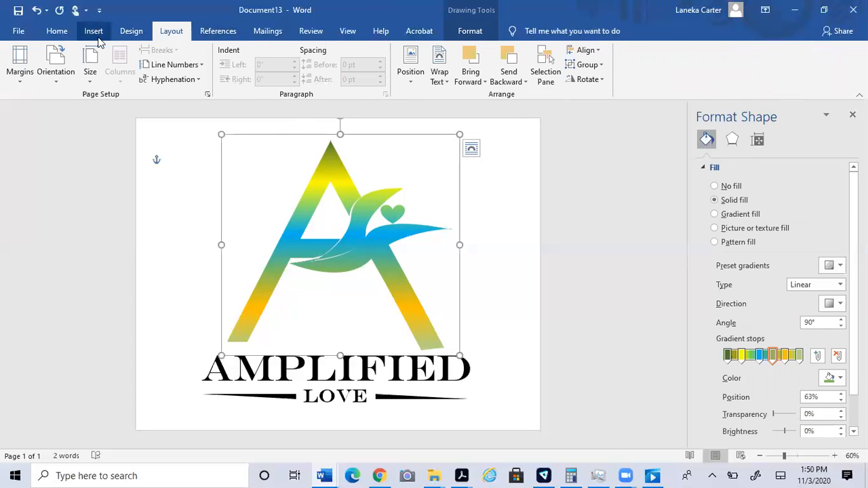
click(54, 34)
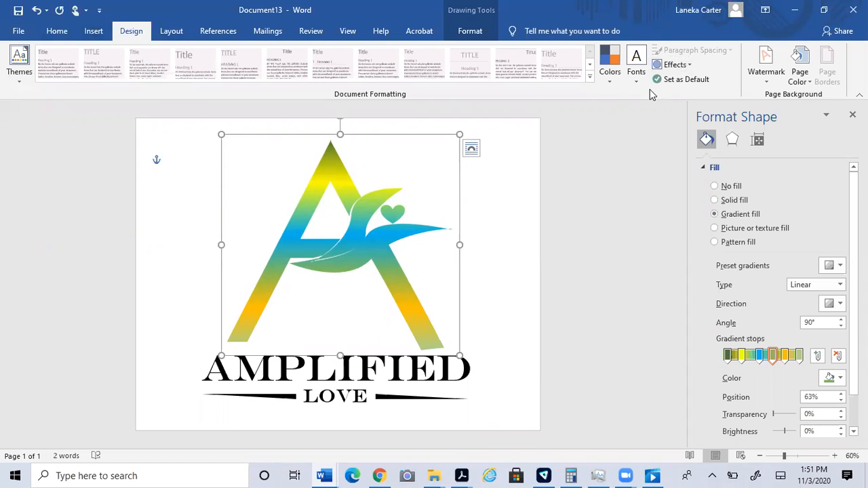
click(612, 78)
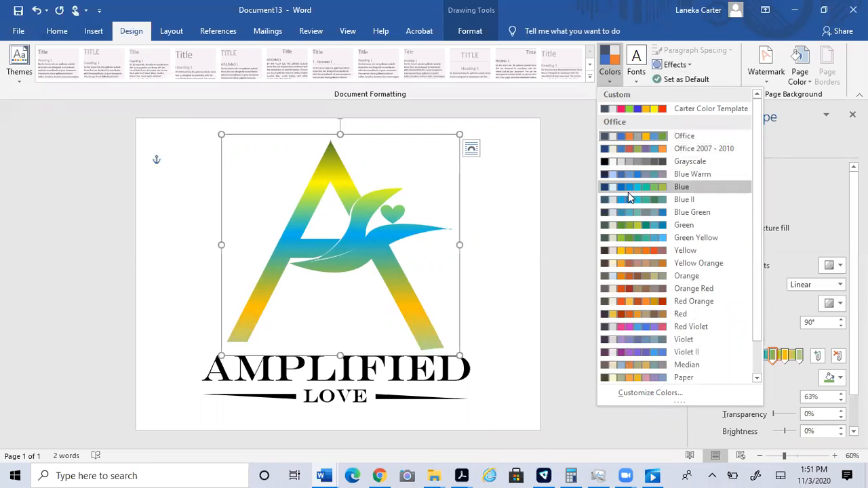
click(630, 301)
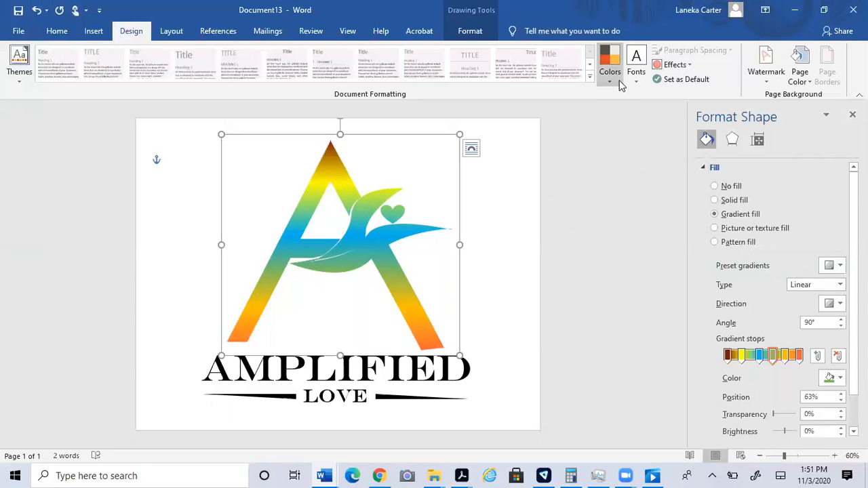
click(619, 80)
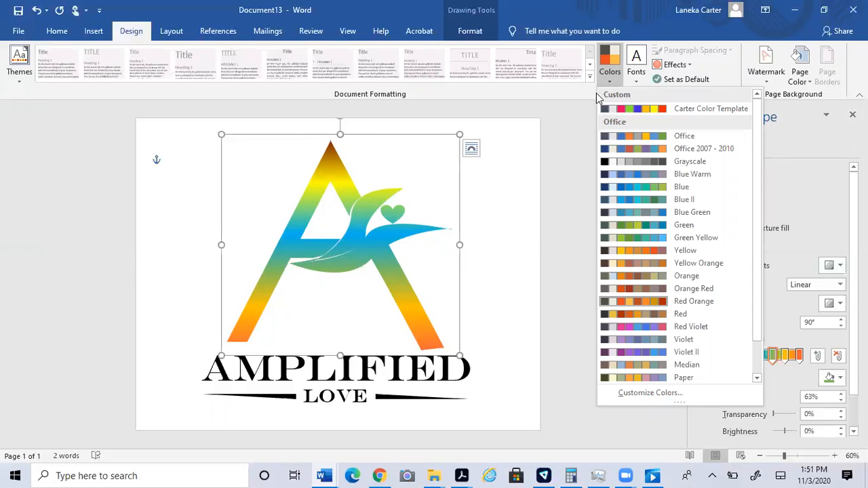
click(811, 189)
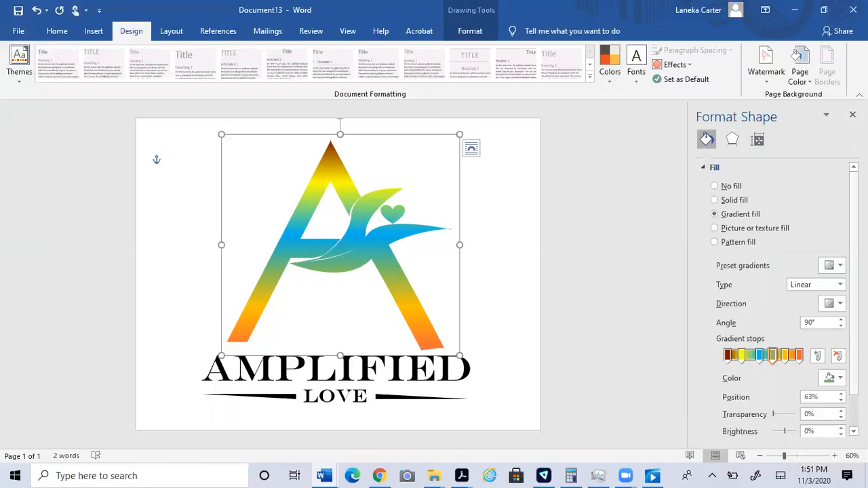
Try the brown-orange linear, amber linear and gold radial preset gradients on the A graphic.
click(841, 266)
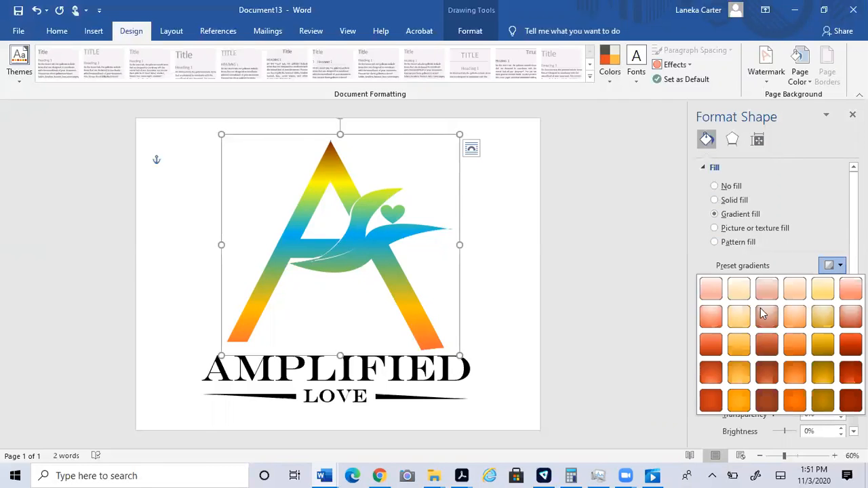
click(763, 352)
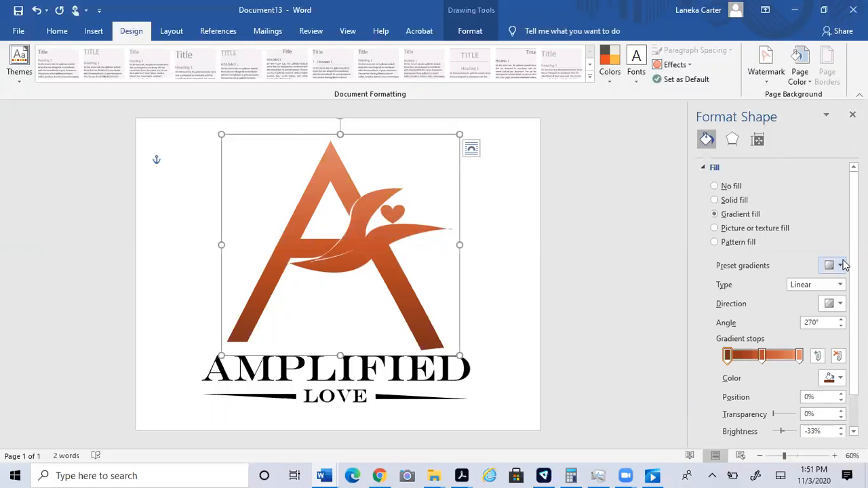
click(840, 265)
click(740, 345)
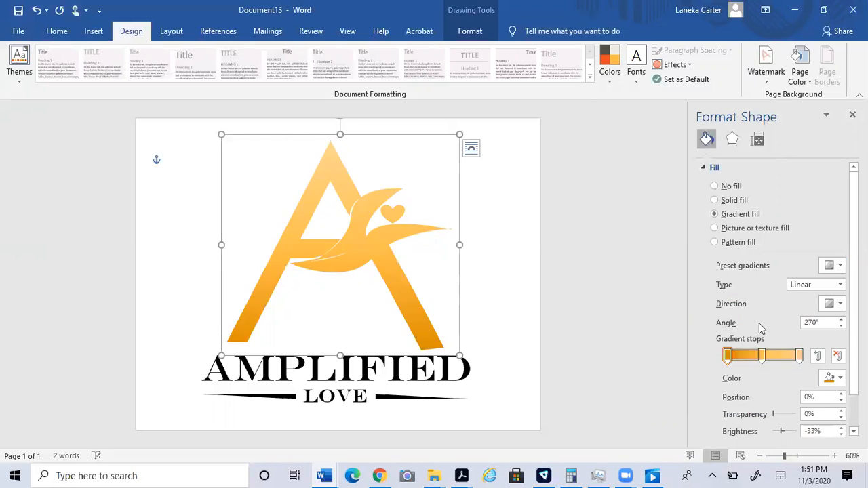
click(835, 265)
click(823, 316)
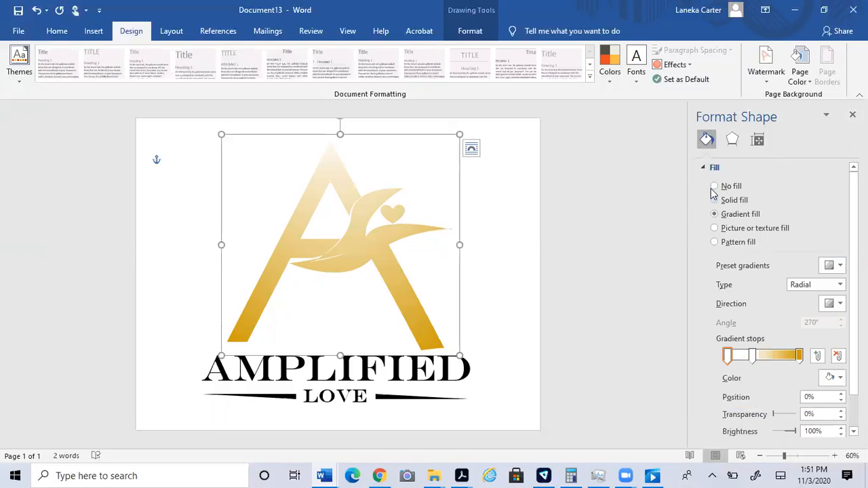
Apply the custom theme colour template, try the pink preset gradient, and give the A graphic the green linear preset.
click(610, 68)
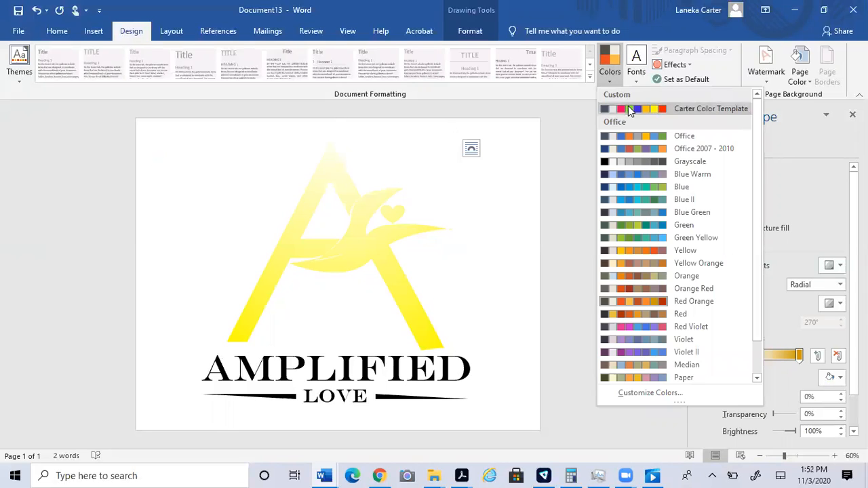
click(628, 109)
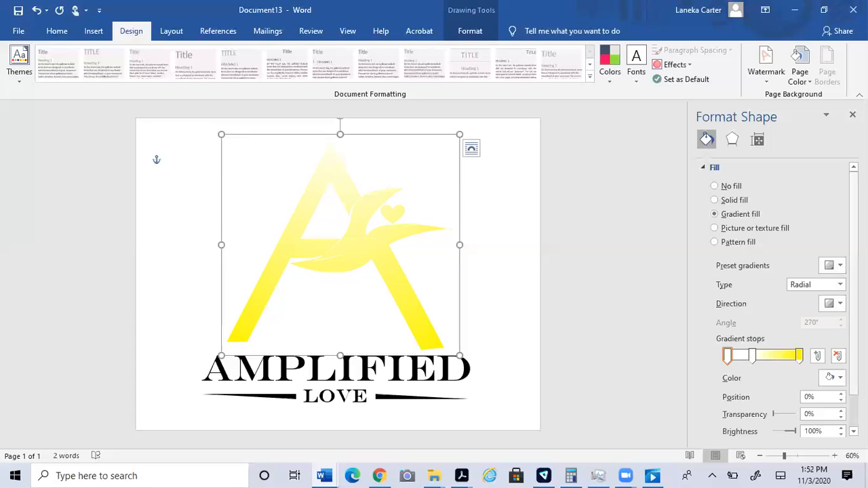
click(840, 265)
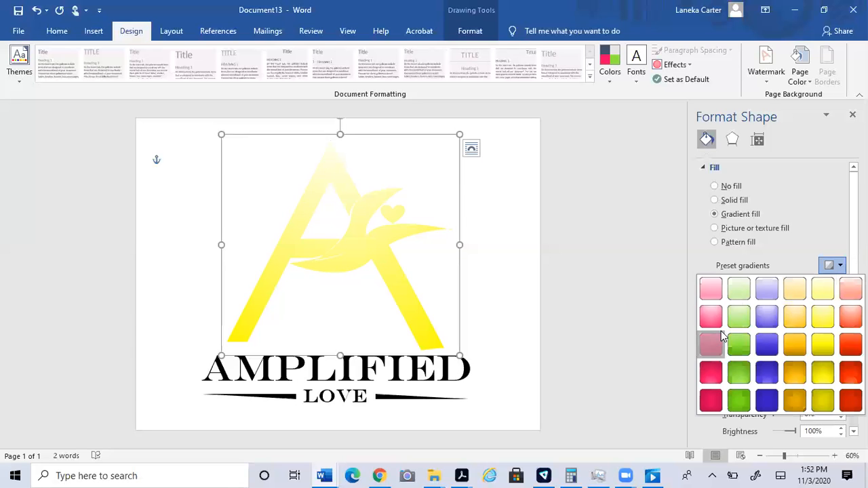
click(722, 336)
click(836, 265)
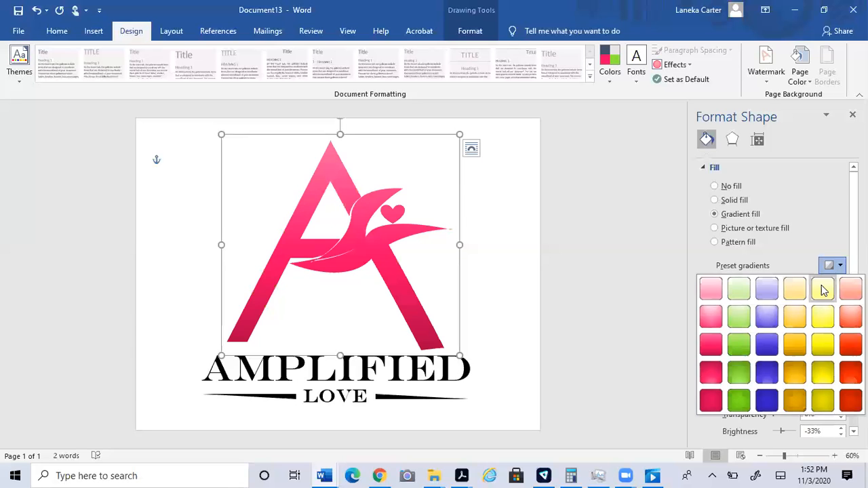
click(741, 348)
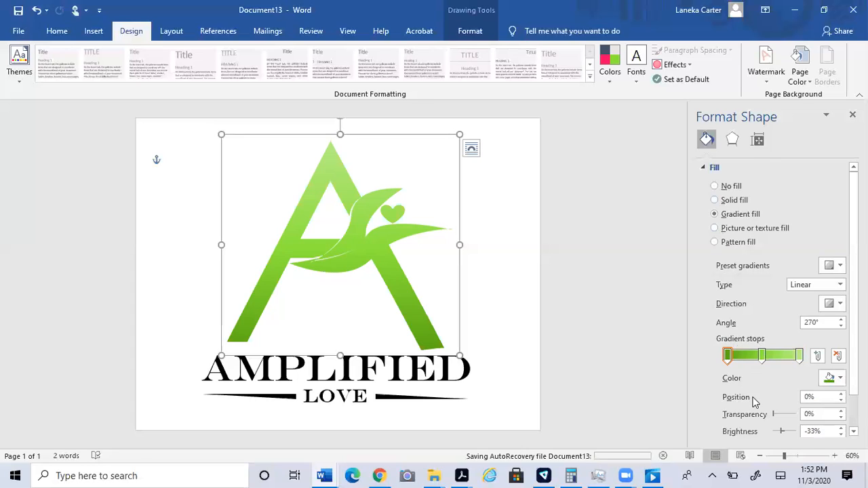
Add a gradient stop at 17% to the A graphic's fill and colour it standard yellow.
click(777, 415)
click(740, 357)
click(840, 381)
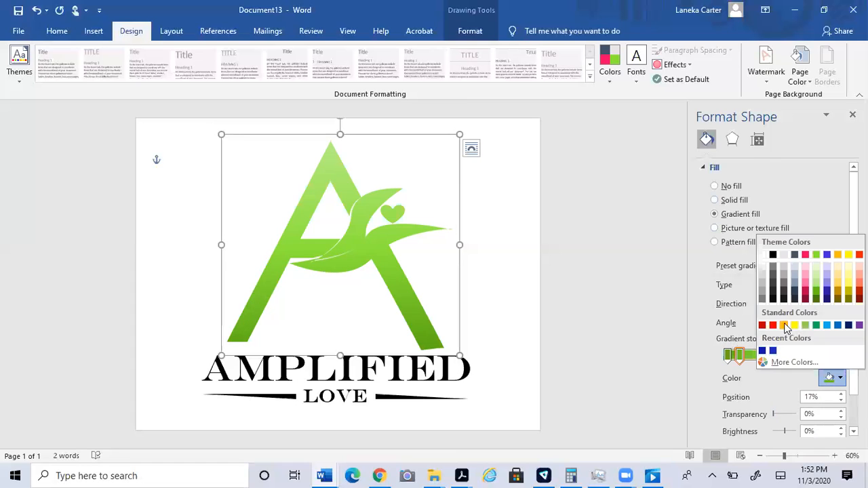
click(795, 325)
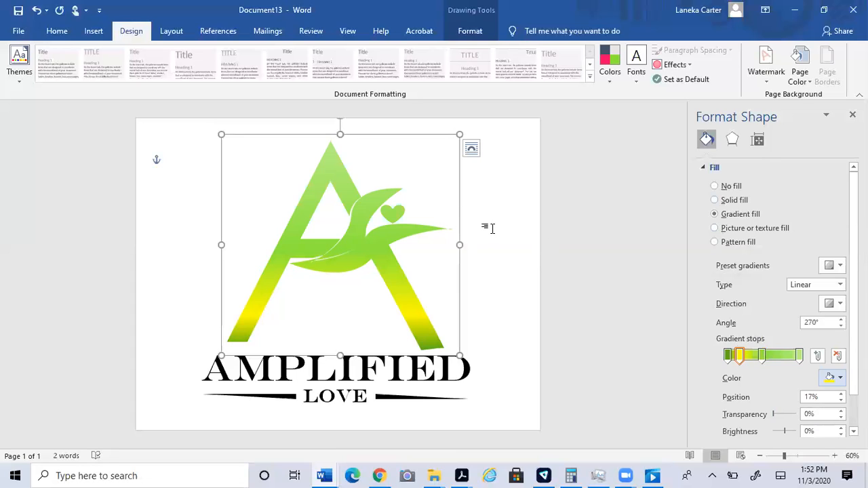
Add a black gradient stop in the upper part of the A graphic's fill and move it to 68%.
click(779, 358)
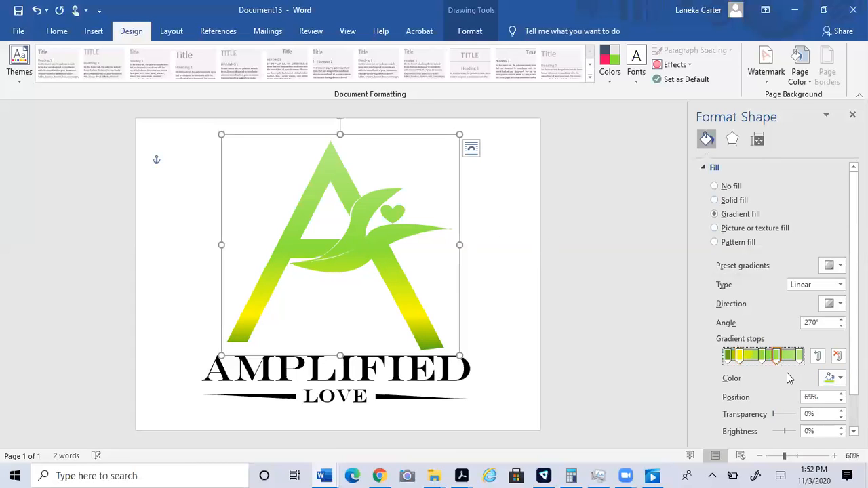
click(841, 380)
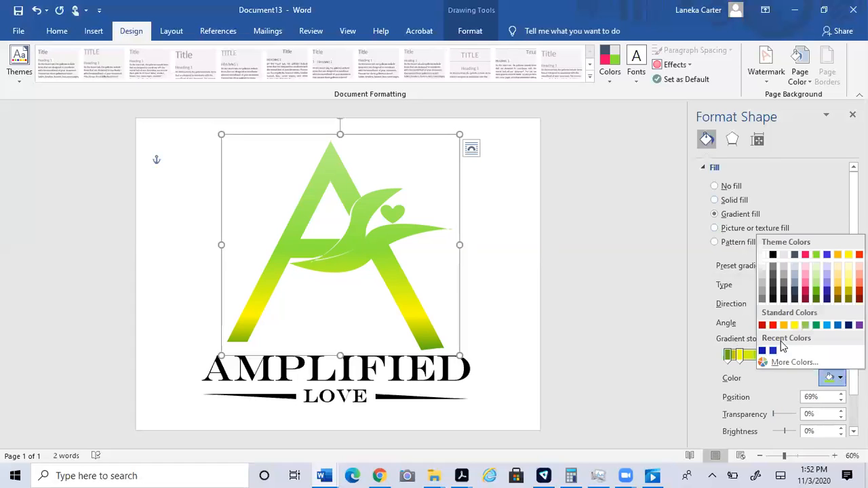
click(774, 255)
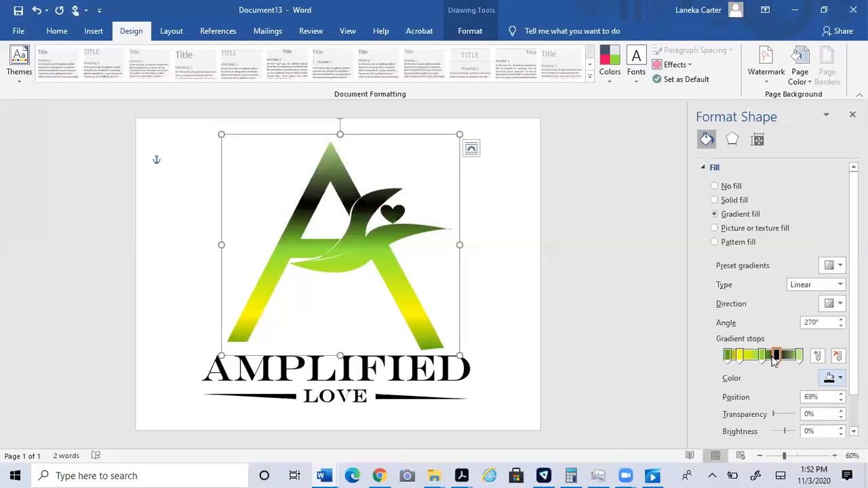
mouse_move(776, 359)
mouse_down()
mouse_move(749, 358)
mouse_move(776, 362)
mouse_up()
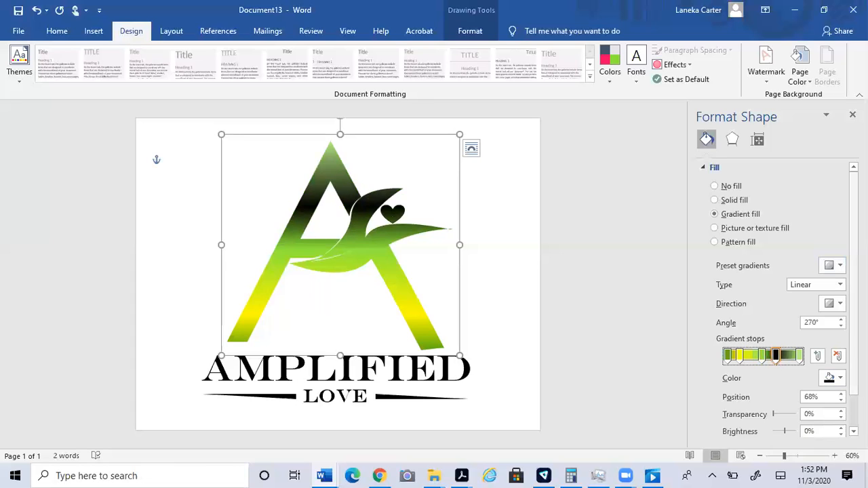
Try the 45°, 135° and 90° linear gradient directions on the A graphic and settle on 315°.
click(840, 304)
click(742, 327)
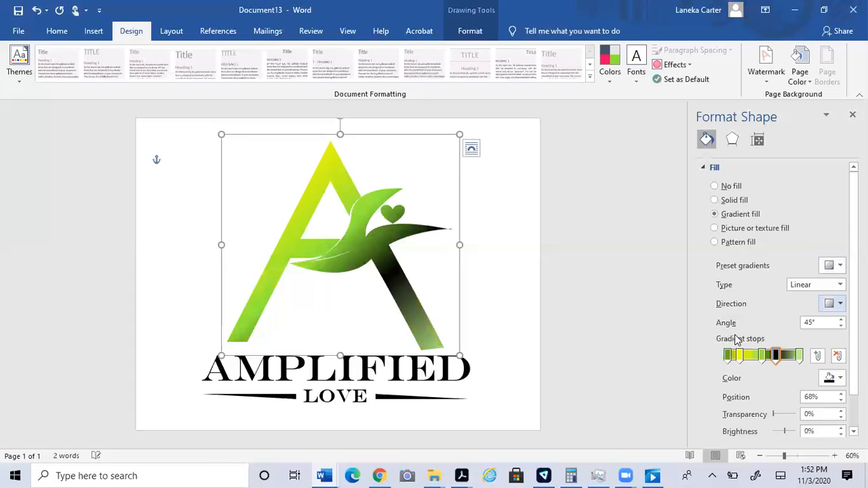
click(841, 303)
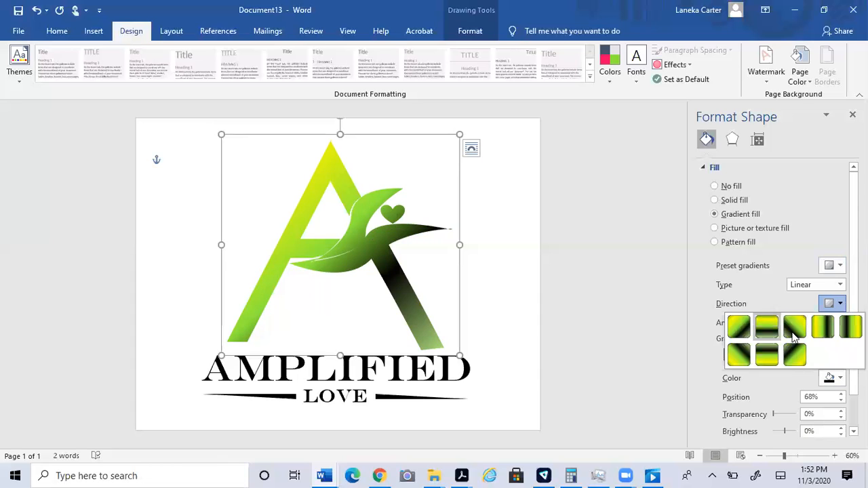
click(790, 331)
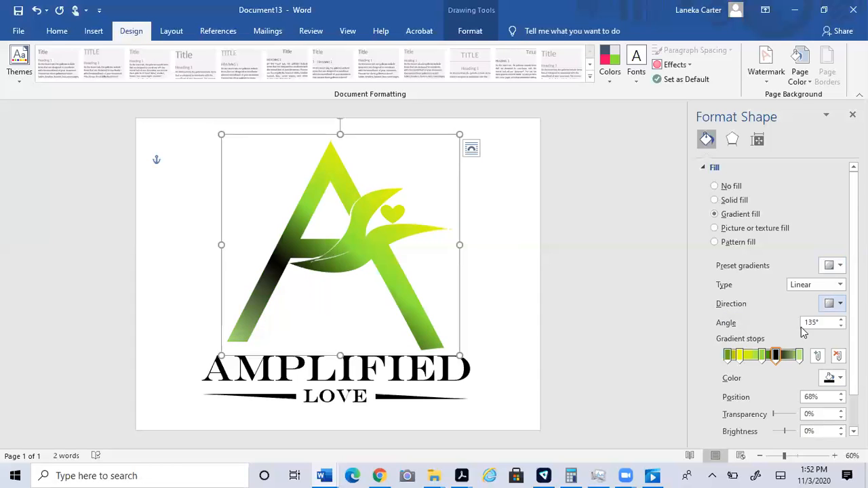
click(841, 304)
click(769, 331)
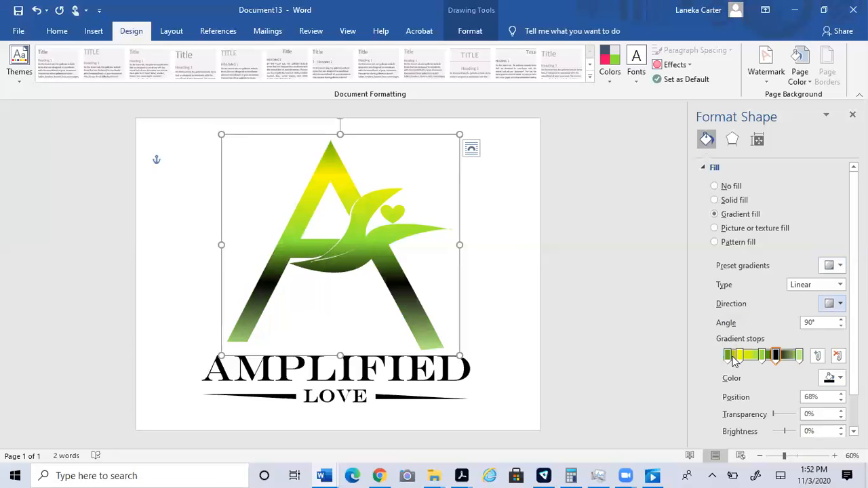
click(841, 303)
click(740, 353)
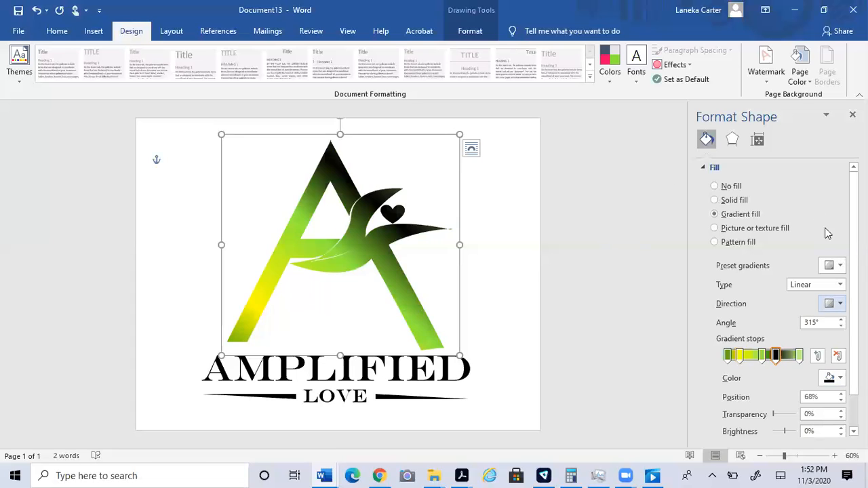
Add a gradient stop at 82% to the A graphic's fill and colour it standard yellow.
click(786, 355)
click(840, 378)
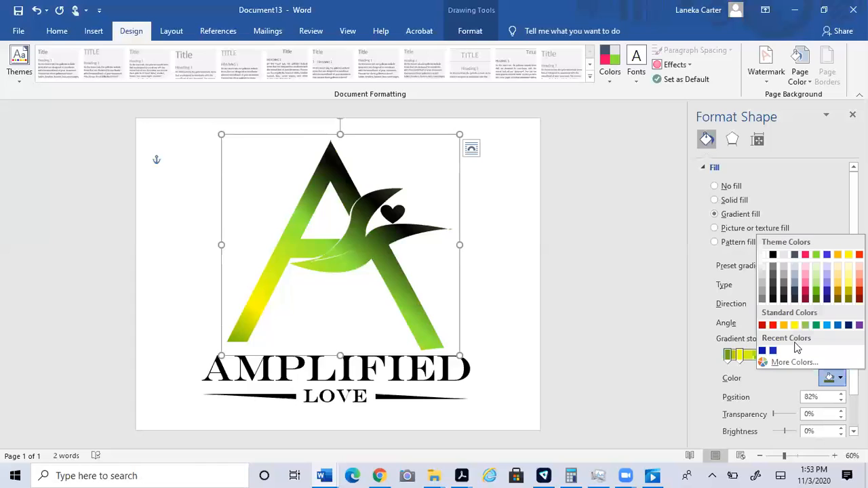
click(794, 325)
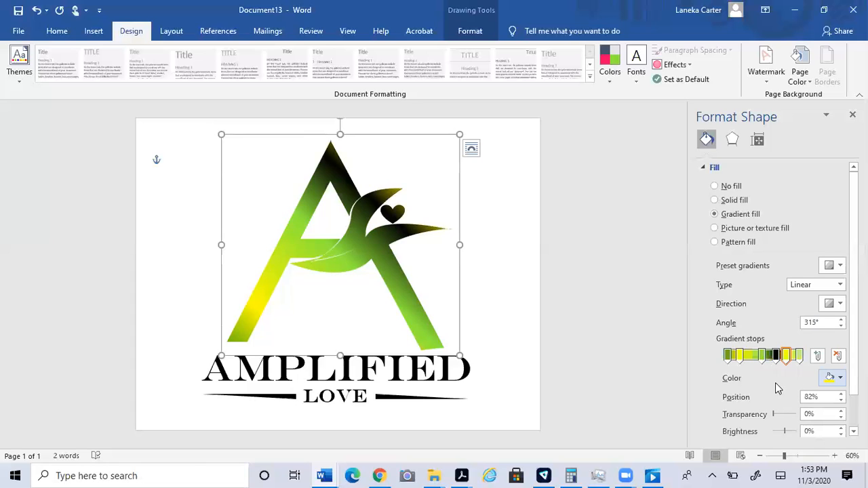
Reposition the A graphic's middle green stop to 39%, the black stop to 63% and the upper yellow stop to 78%.
click(755, 355)
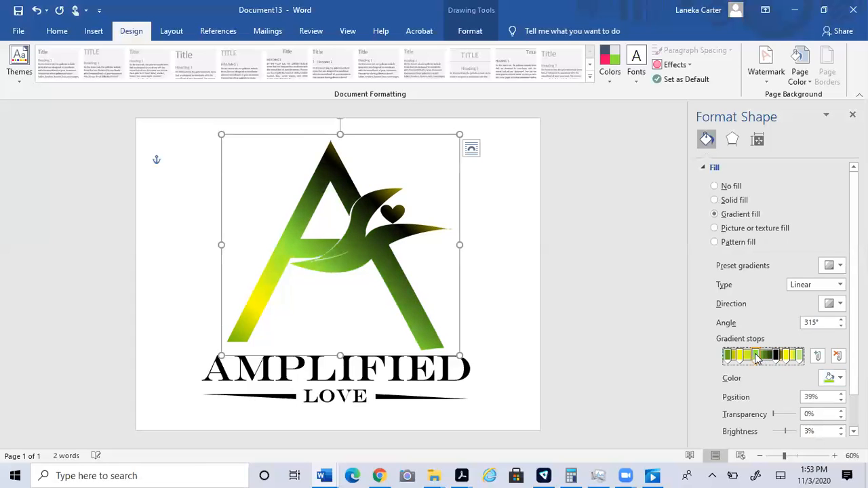
click(775, 358)
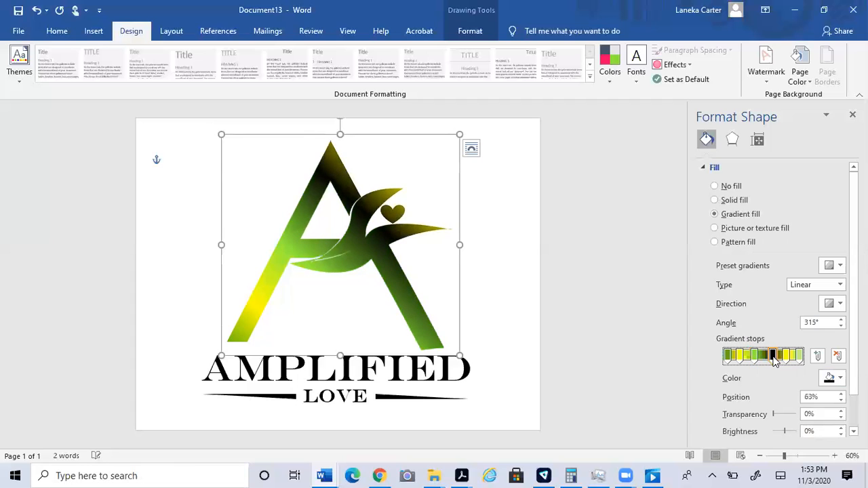
click(784, 358)
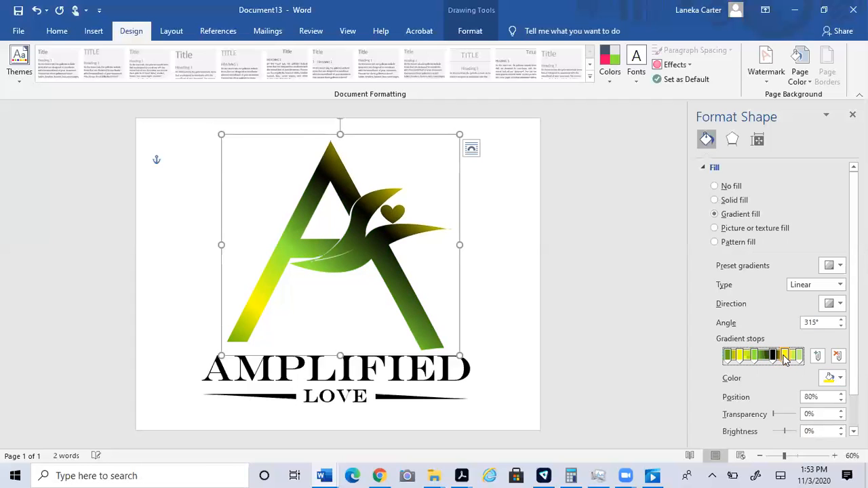
mouse_move(784, 357)
mouse_down()
mouse_move(759, 370)
mouse_move(783, 362)
mouse_up()
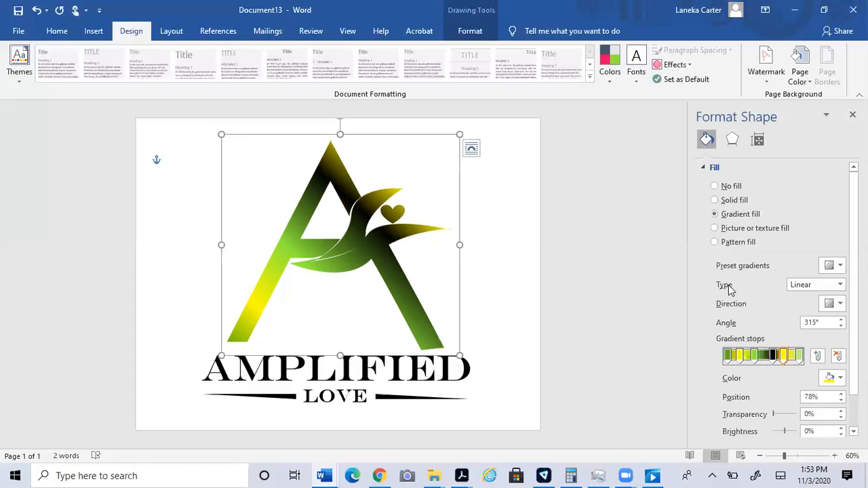
Try the texture, pattern and solid fills on the A graphic and return it to the gradient fill.
click(720, 229)
click(717, 242)
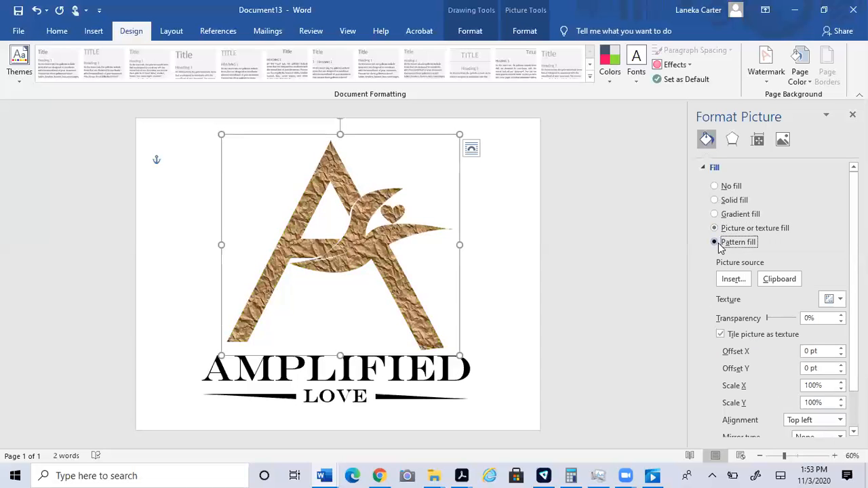
click(716, 200)
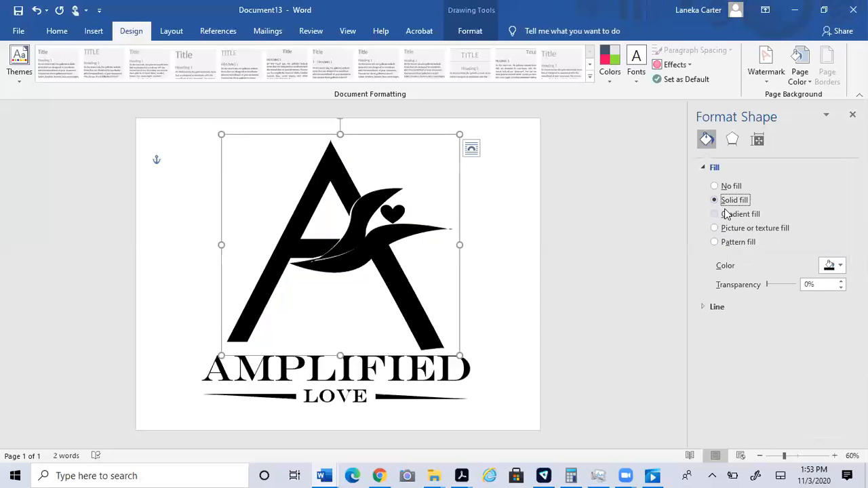
click(718, 215)
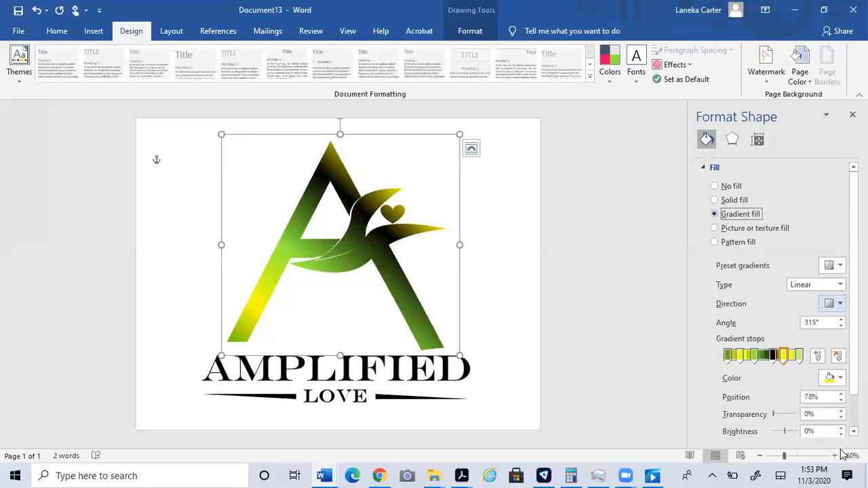
Deselect the A graphic and insert a 1" by 1" sun shape in the blank area beside it.
scroll(784, 299, down, 1)
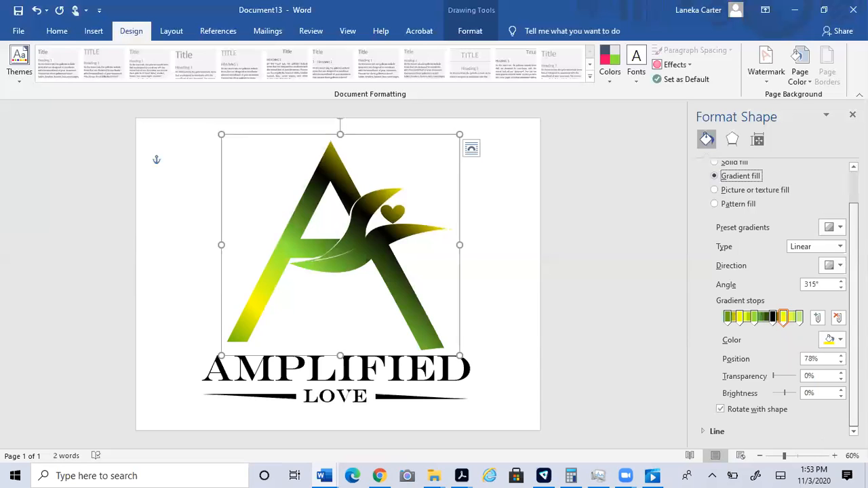
click(492, 206)
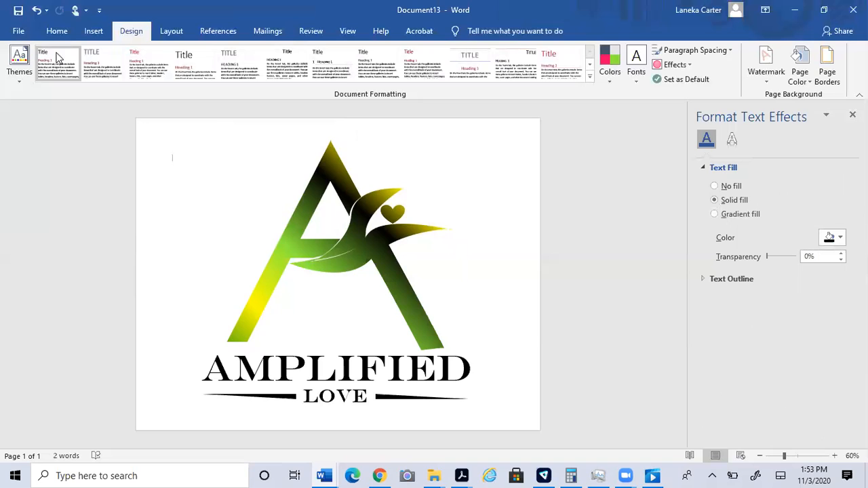
click(90, 34)
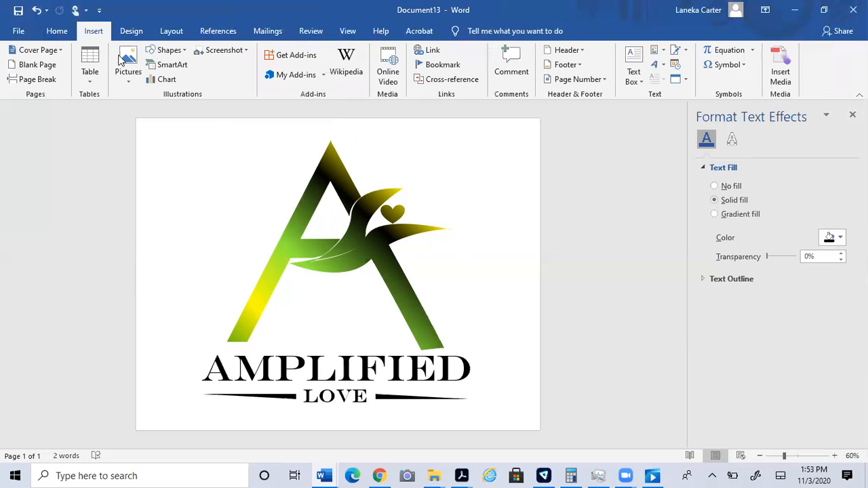
click(170, 50)
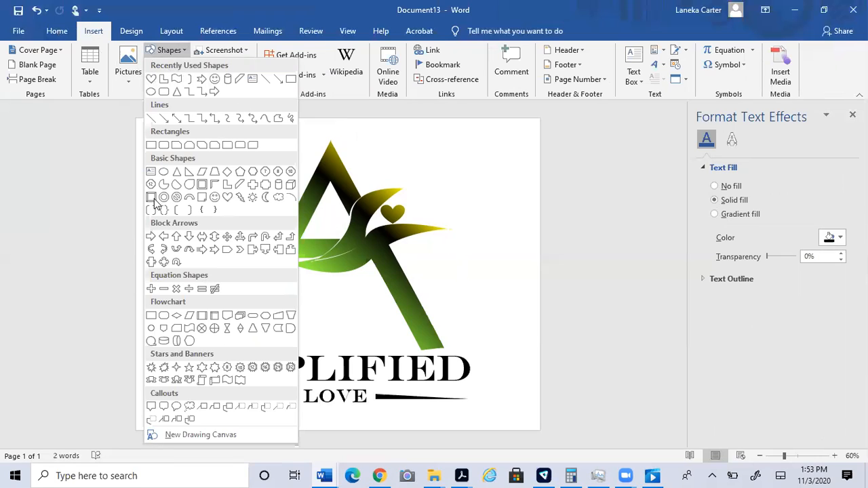
click(252, 197)
click(467, 186)
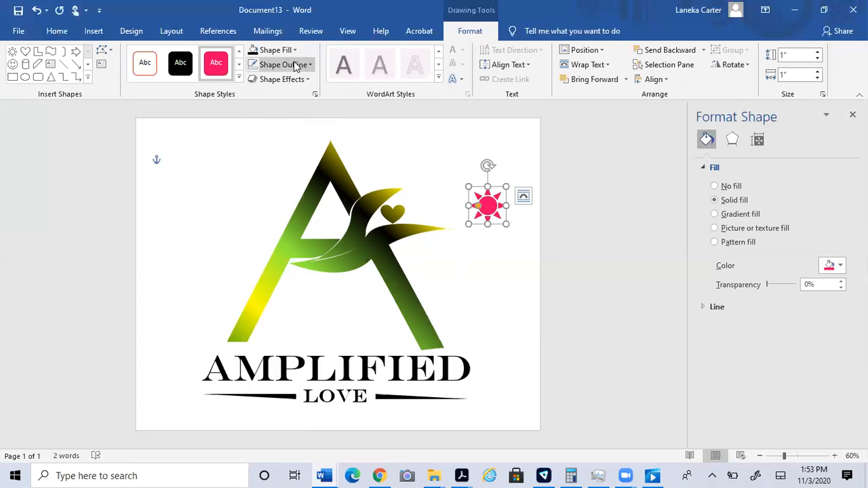
Fill the sun shape with standard yellow and move it over the heart in the A graphic.
click(271, 50)
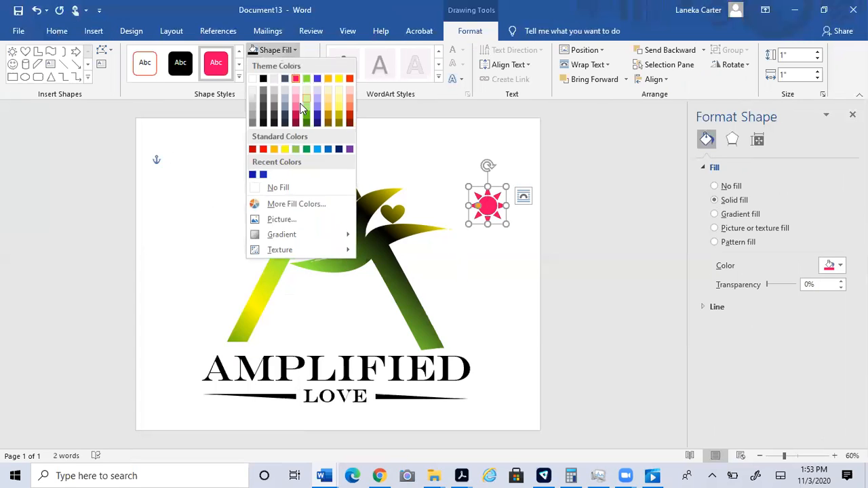
click(286, 152)
drag(487, 206, 393, 211)
click(452, 213)
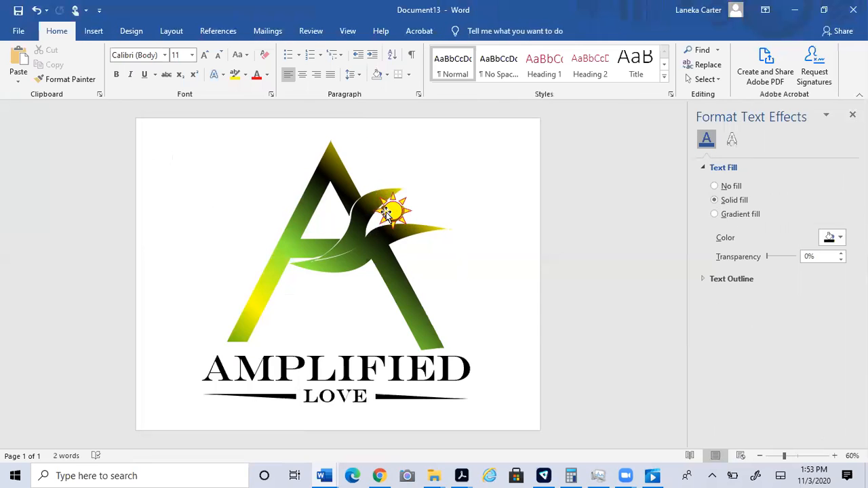
Select the sun shape, look through its outline options without choosing one, and switch its fill to a gradient.
click(391, 215)
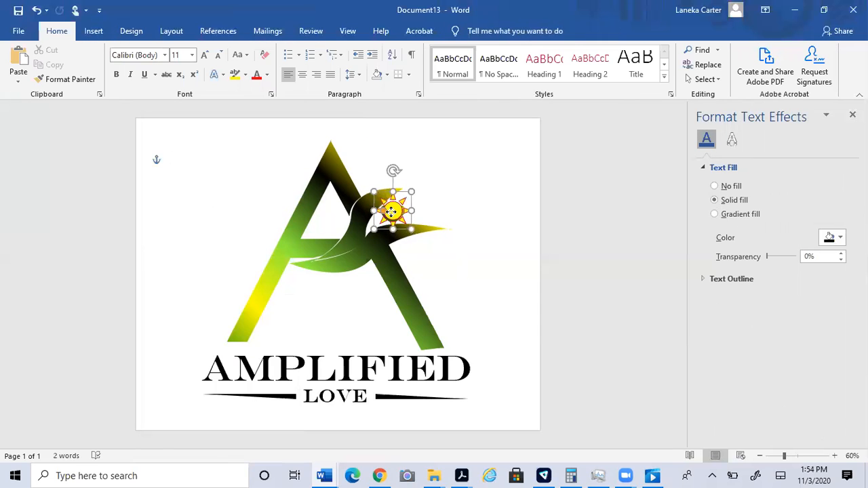
double_click(391, 211)
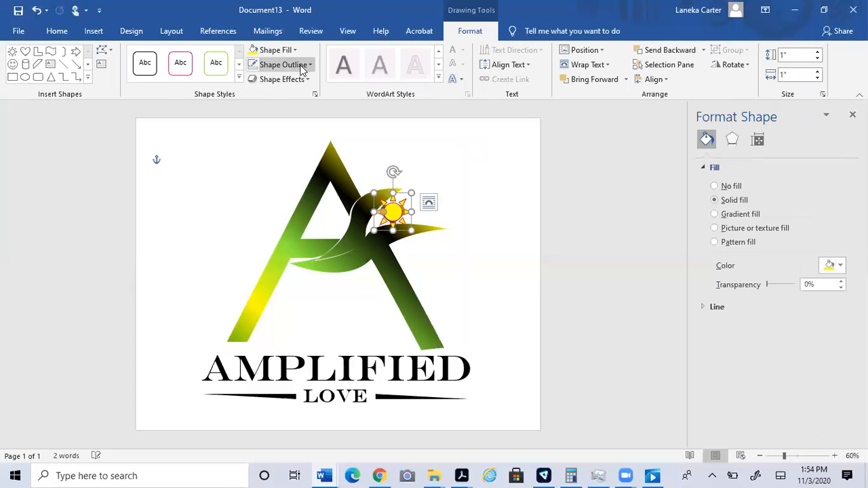
click(311, 65)
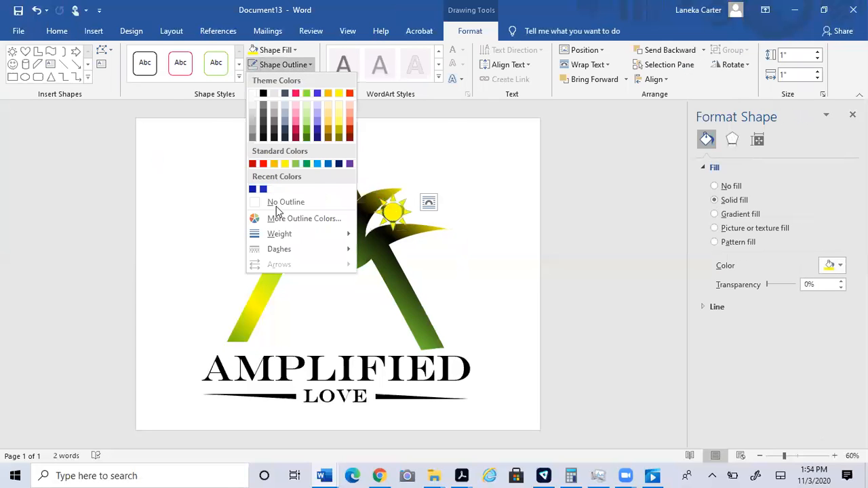
click(447, 168)
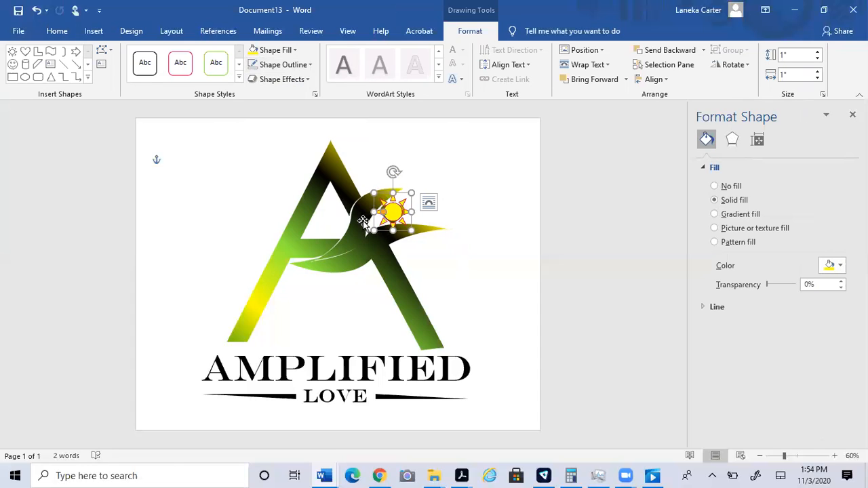
click(724, 215)
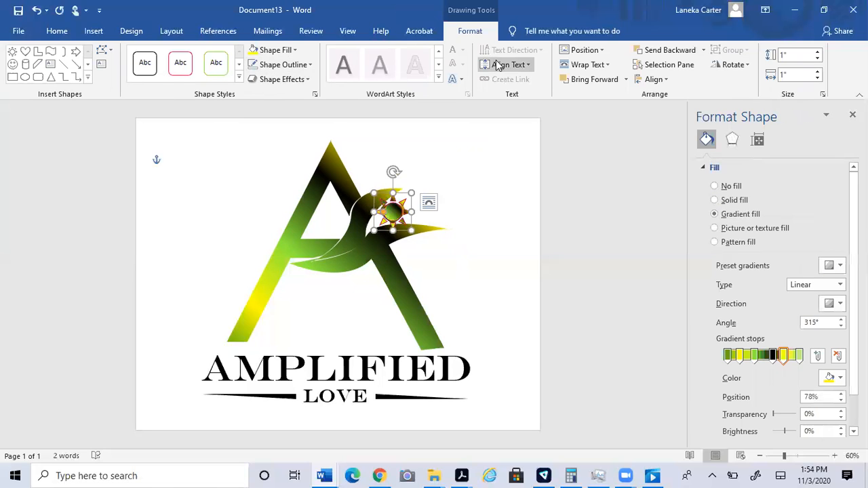
Change the document's theme colours to the Green Yellow set.
click(131, 30)
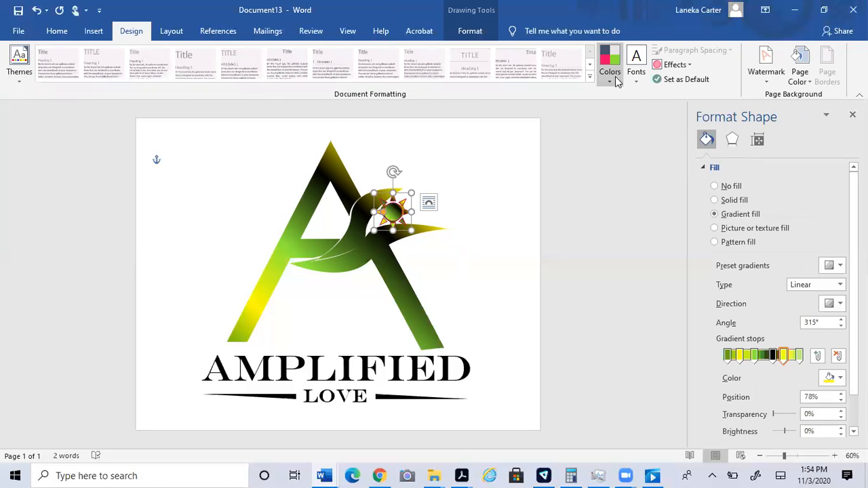
click(615, 76)
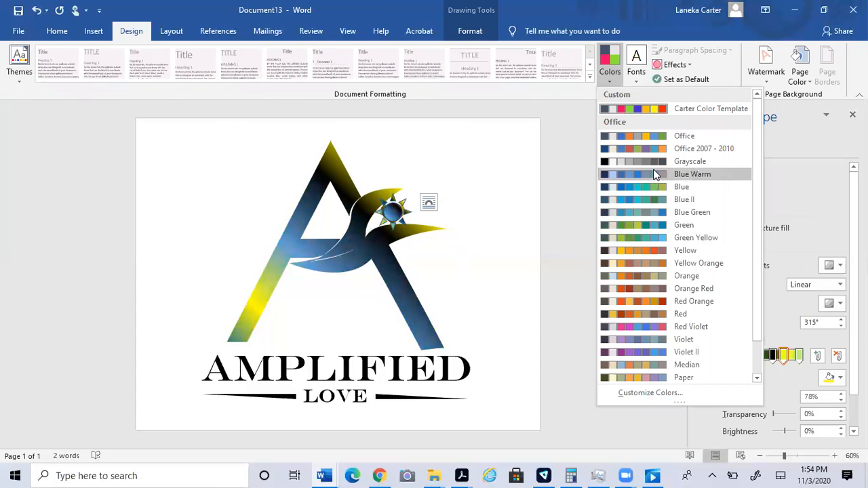
click(648, 238)
Set the first gradient stop of the sun shape's fill, at 0%, to standard red.
click(729, 358)
click(841, 379)
click(771, 324)
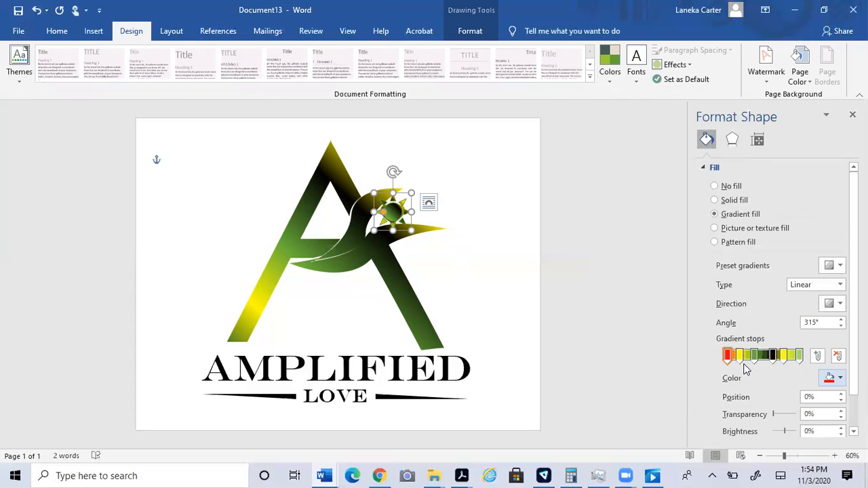
Move the sun shape's red gradient stop to 20% and set the A graphic's first gradient stop, at 0%, to standard red.
mouse_move(760, 361)
mouse_down()
mouse_move(731, 364)
mouse_move(746, 367)
mouse_up()
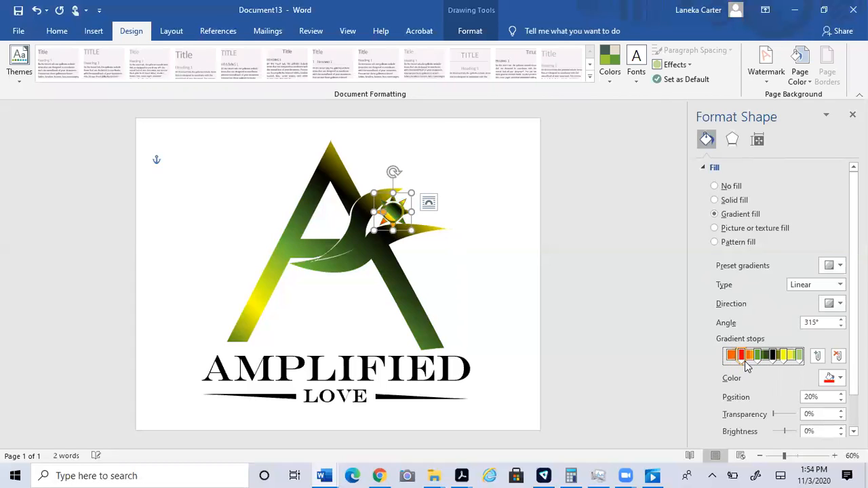
click(349, 191)
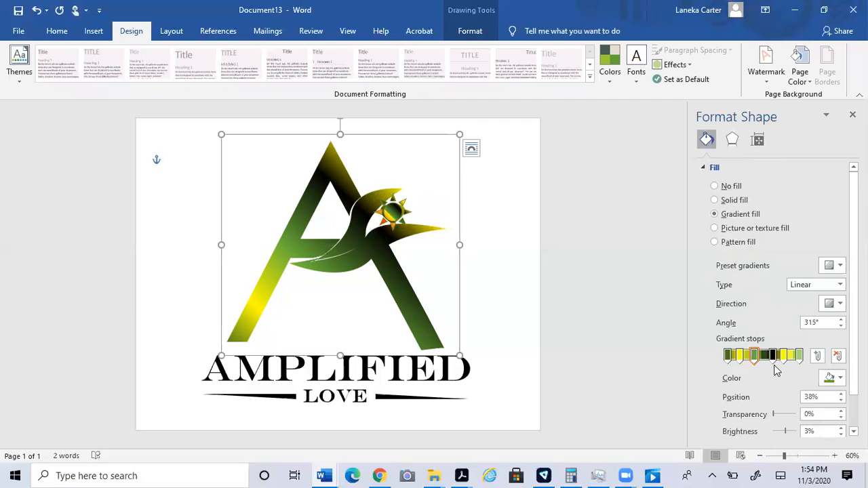
click(726, 357)
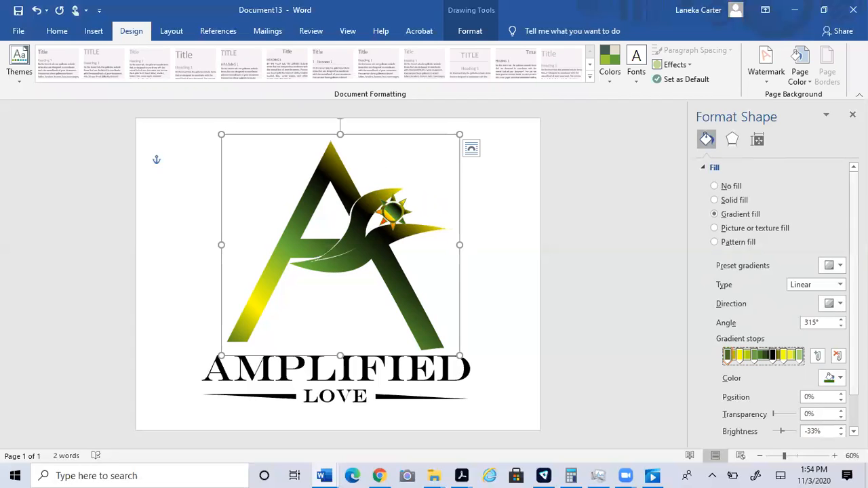
click(834, 377)
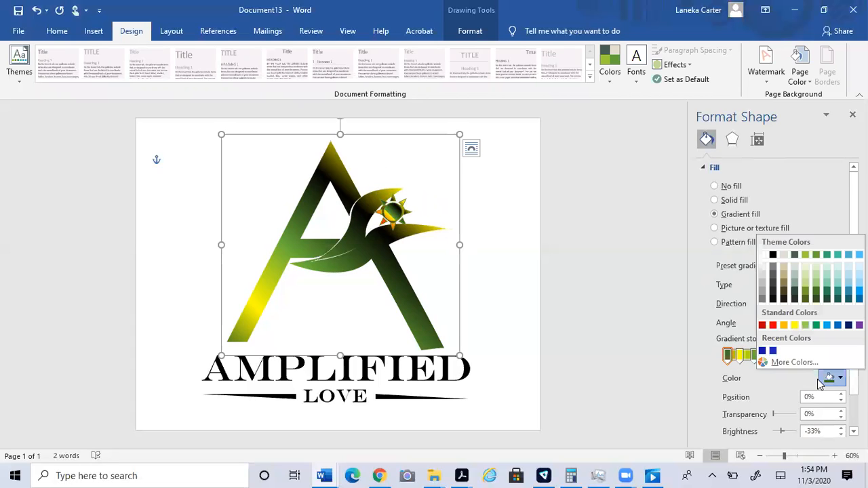
click(769, 327)
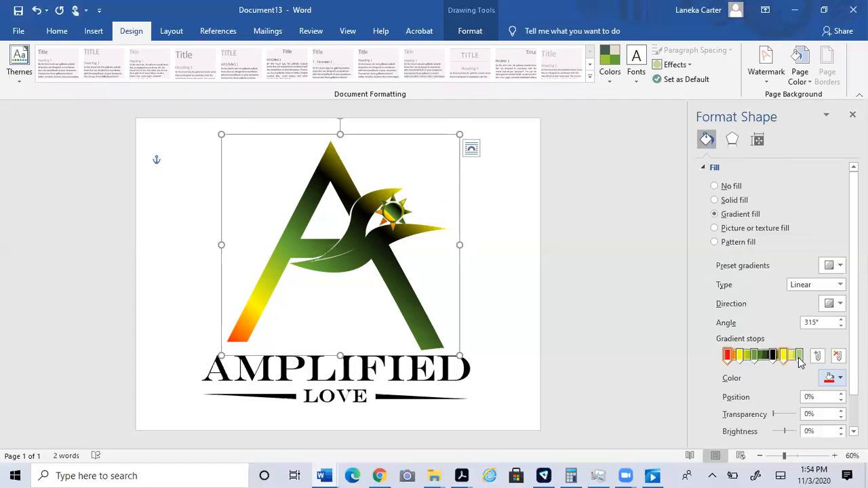
Change the A graphic's black gradient stop, at 63%, to standard red.
click(773, 355)
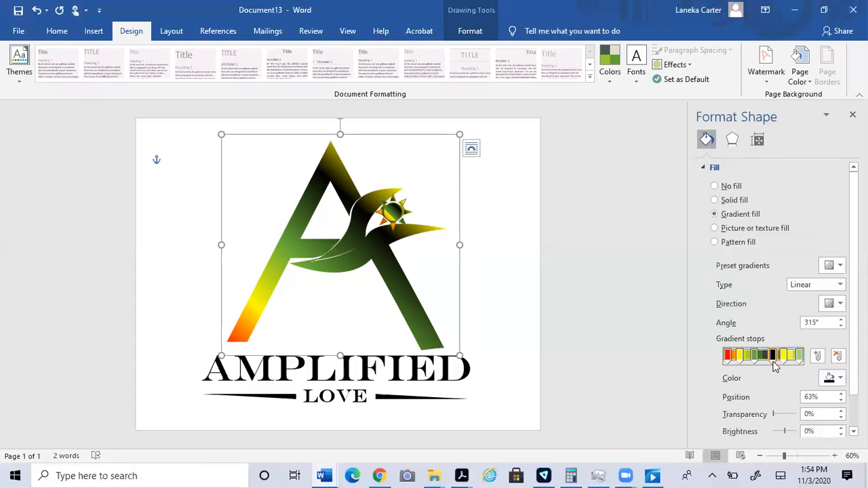
click(830, 375)
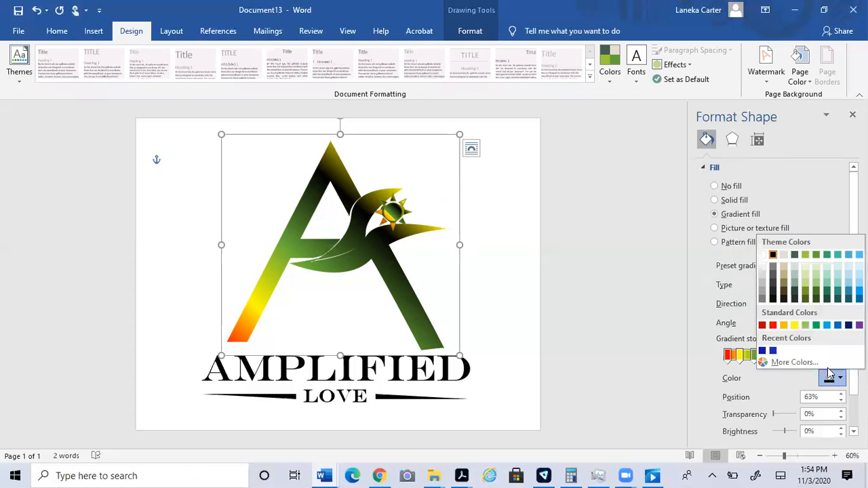
click(773, 325)
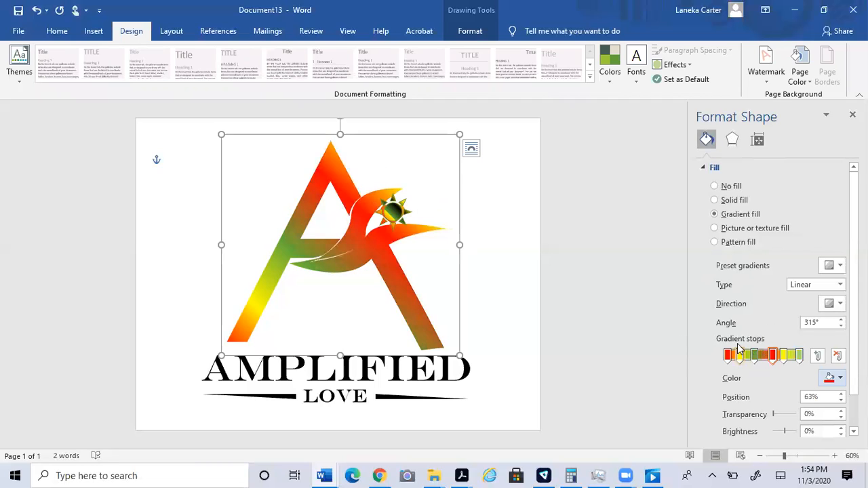
Switch the sun shape to a solid fill in standard green.
click(399, 210)
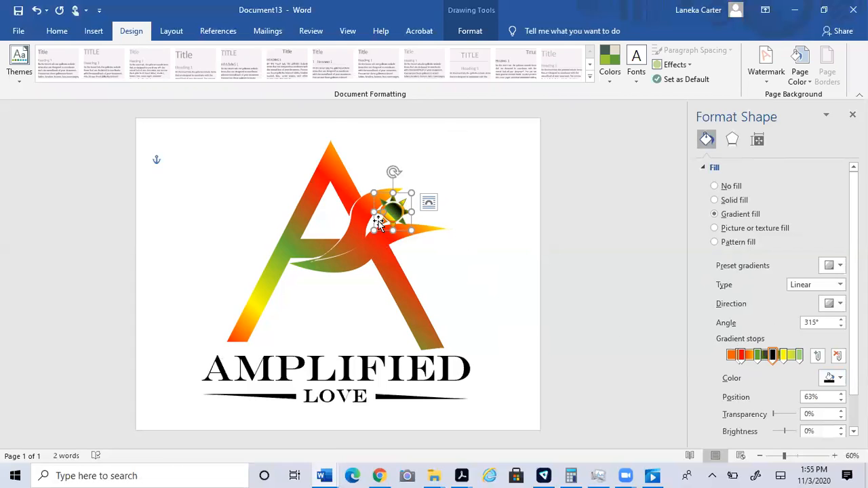
click(717, 201)
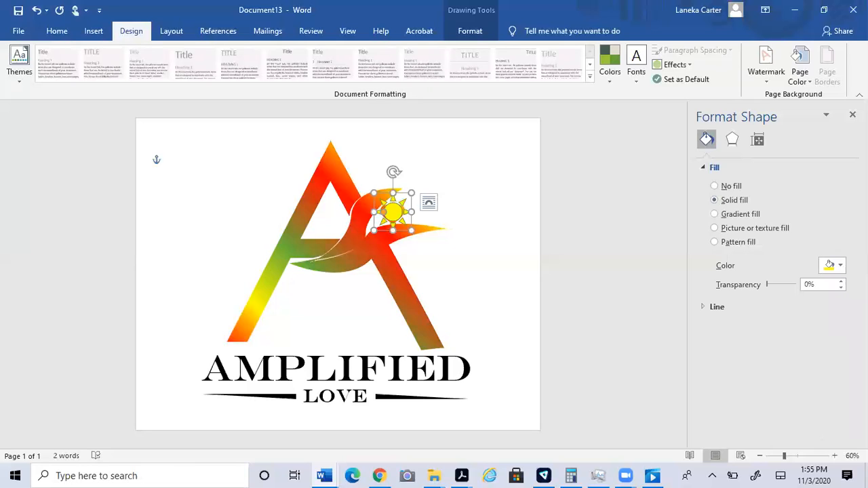
click(833, 265)
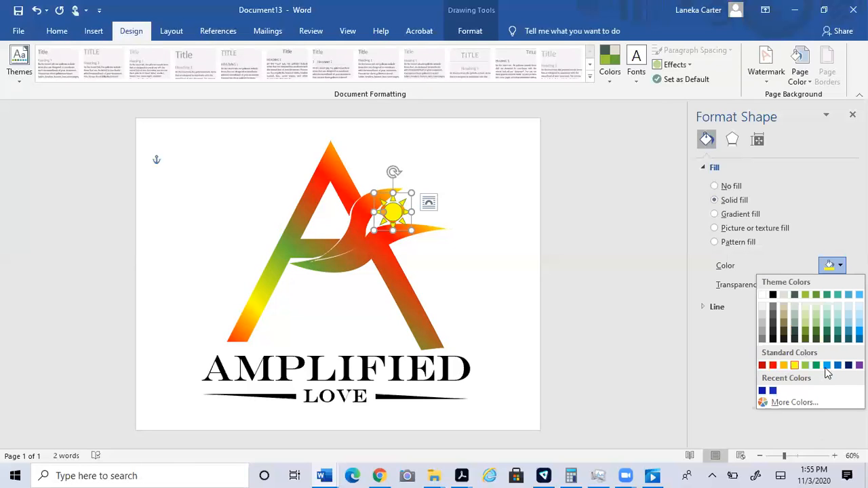
click(816, 366)
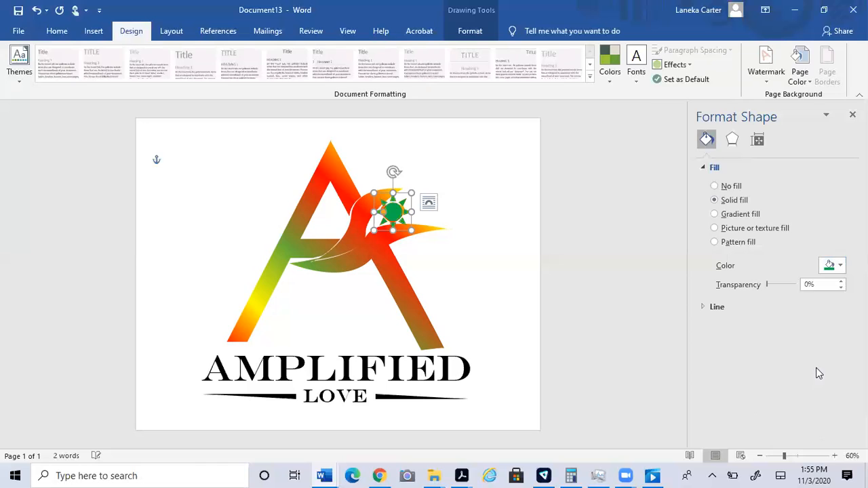
Try standard orange and standard yellow as the sun shape's solid fill.
click(839, 266)
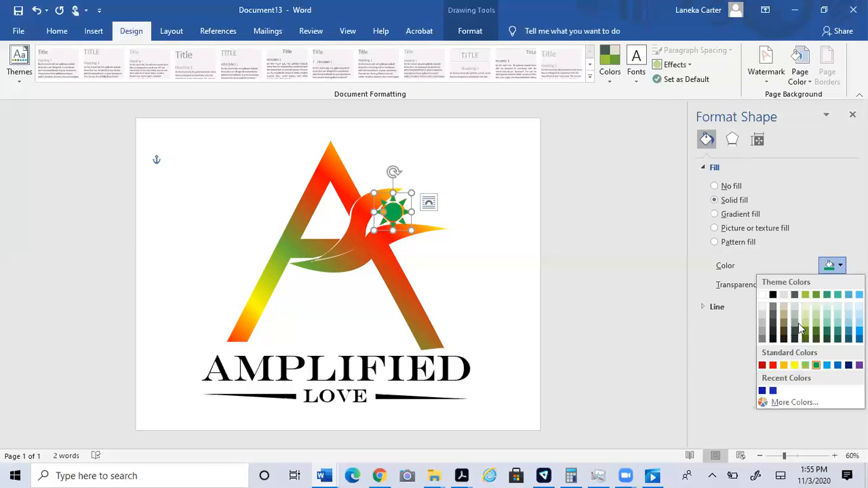
click(784, 365)
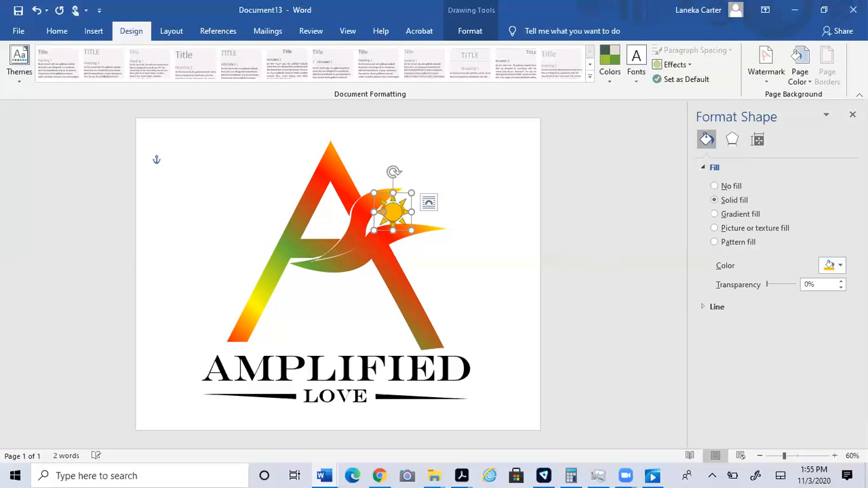
click(838, 266)
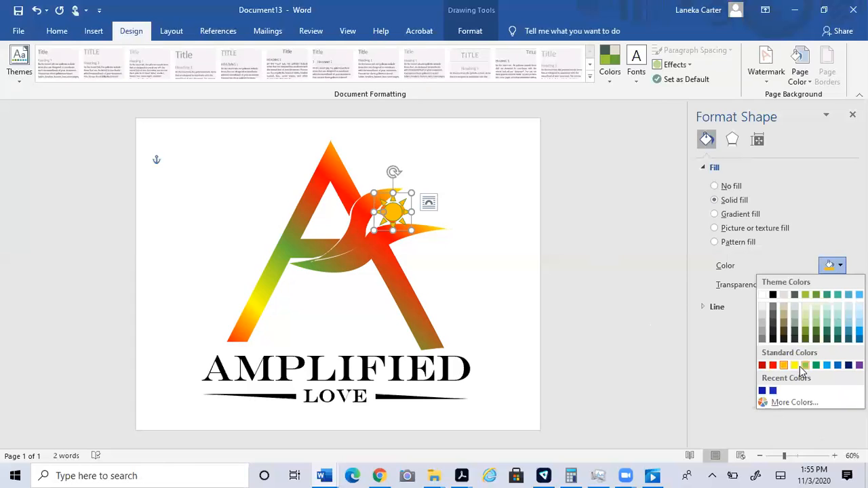
click(794, 366)
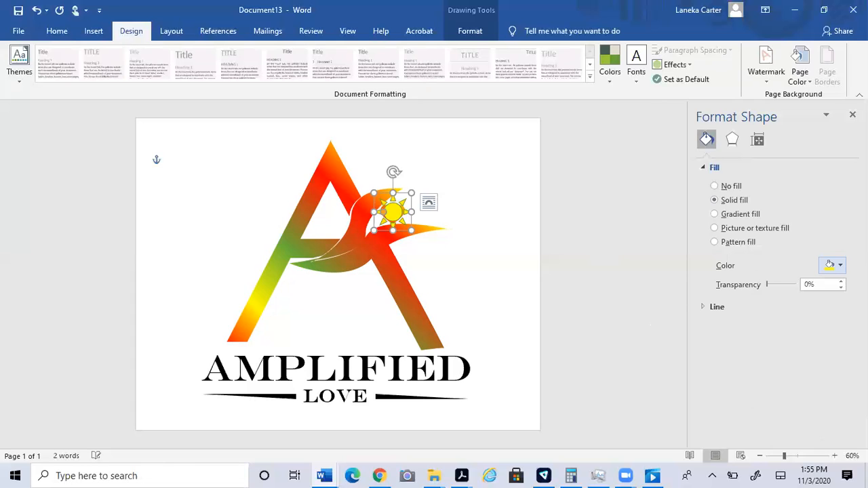
Fill the sun shape with the lime green accent theme colour and deselect it.
click(840, 266)
click(802, 298)
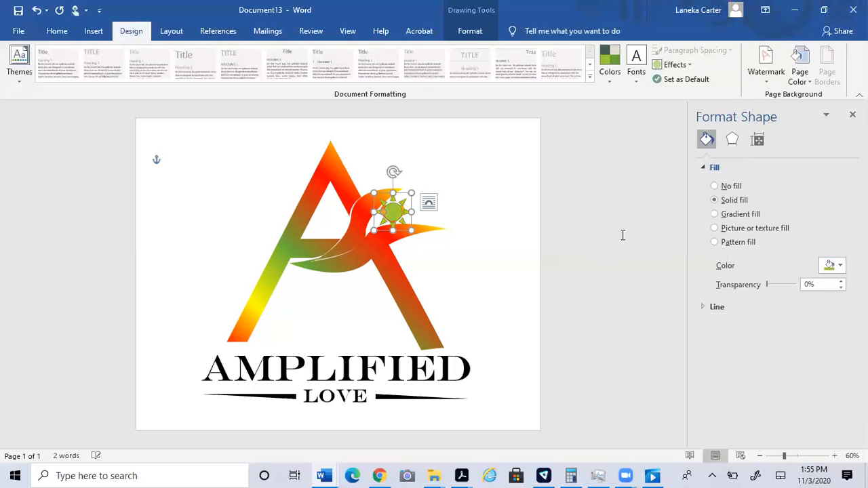
click(543, 343)
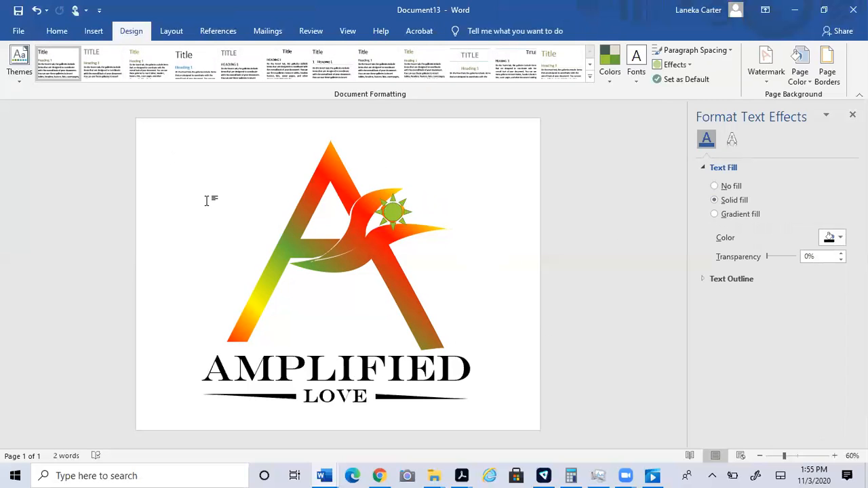
Group the A graphic, the AMPLIFIED and LOVE text and both decorative lines, and nudge the group slightly to the right.
click(326, 173)
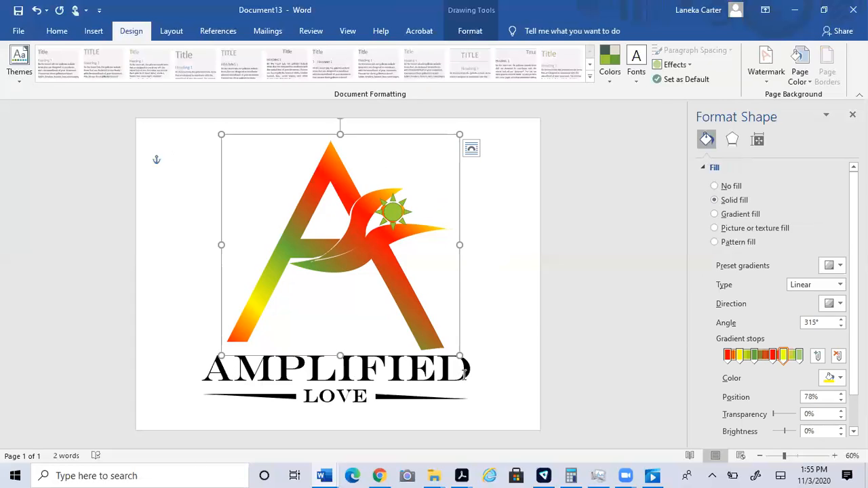
shift+click(381, 397)
shift+click(334, 394)
shift+click(288, 396)
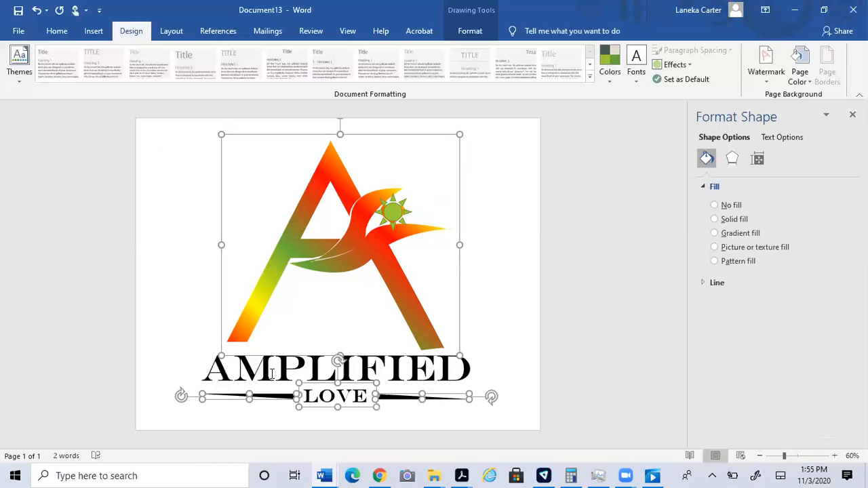
shift+click(272, 374)
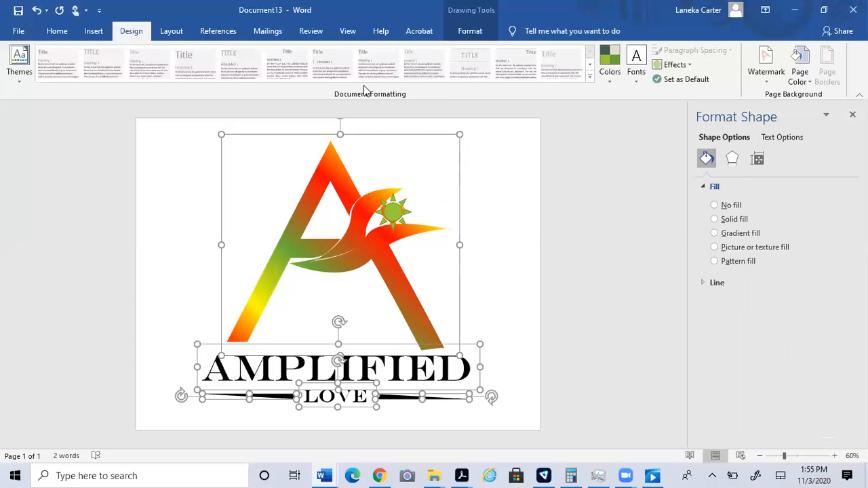
click(470, 32)
click(741, 51)
click(739, 66)
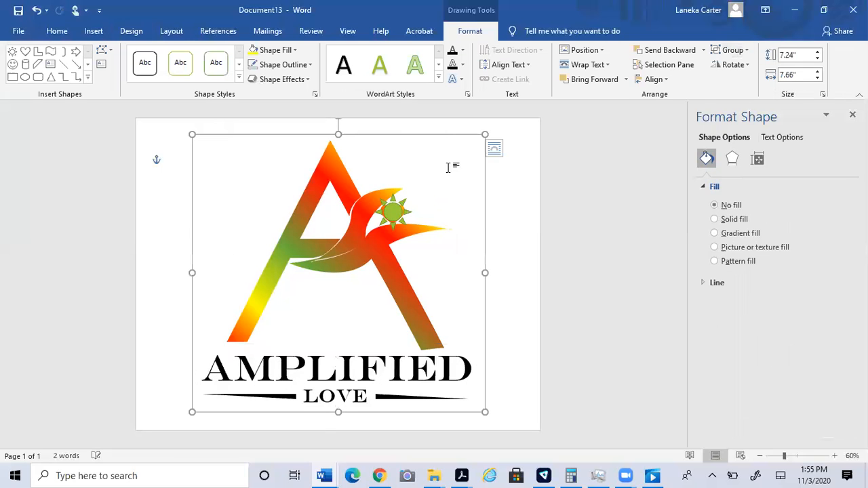
mouse_move(438, 134)
mouse_down()
mouse_move(441, 143)
mouse_move(439, 132)
mouse_up()
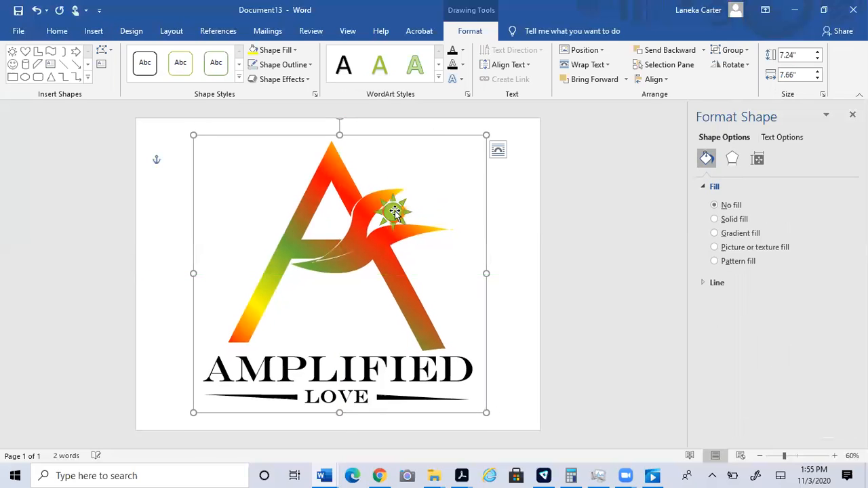
Group the sun shape with the rest of the logo and move the whole logo slightly up and left.
click(394, 211)
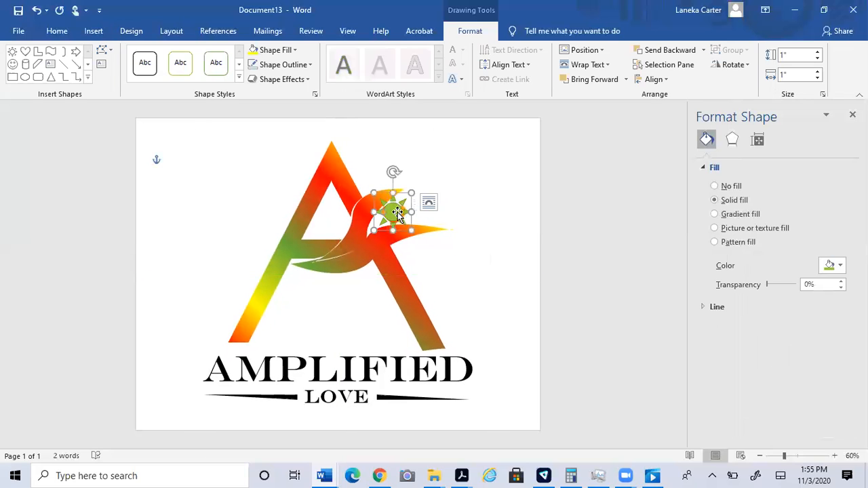
click(342, 173)
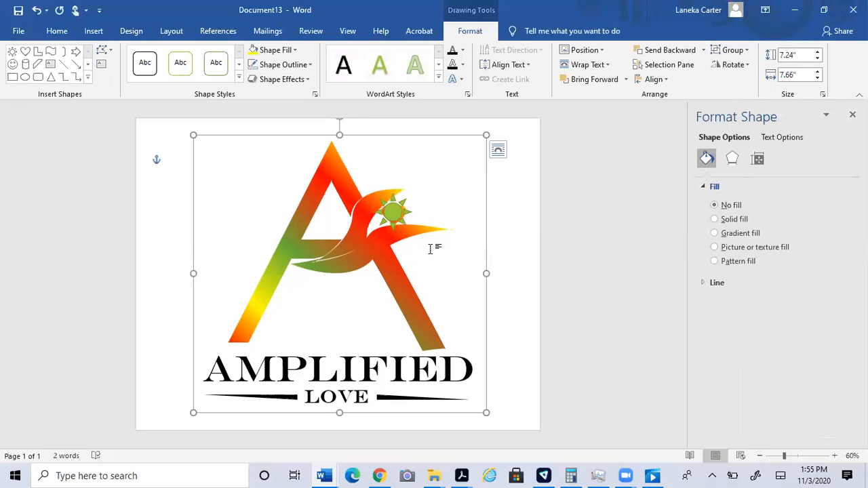
click(394, 212)
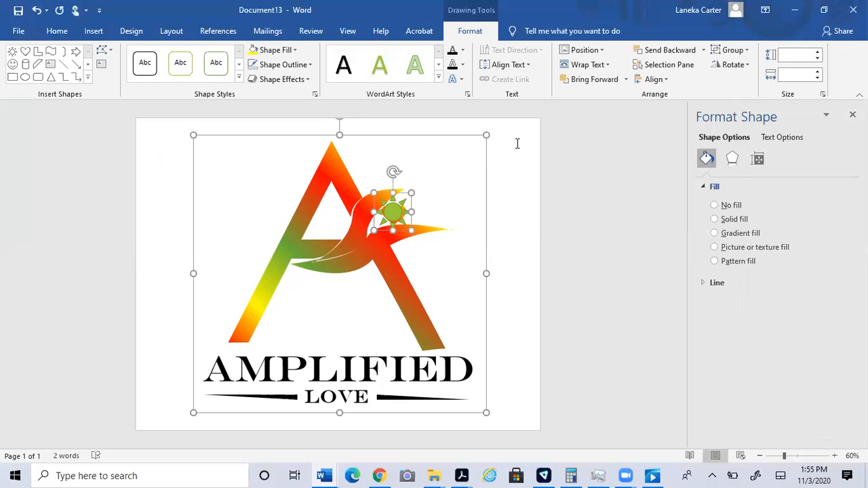
click(744, 52)
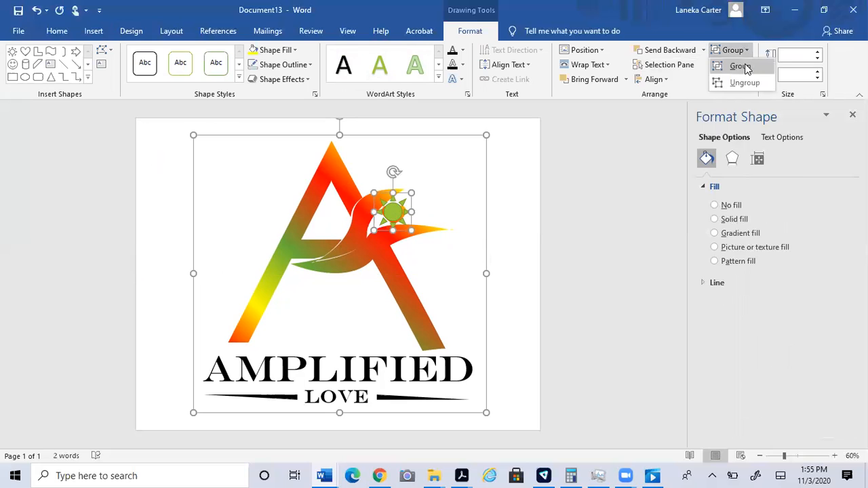
click(739, 65)
mouse_move(407, 140)
mouse_down()
mouse_move(408, 170)
mouse_move(405, 129)
mouse_up()
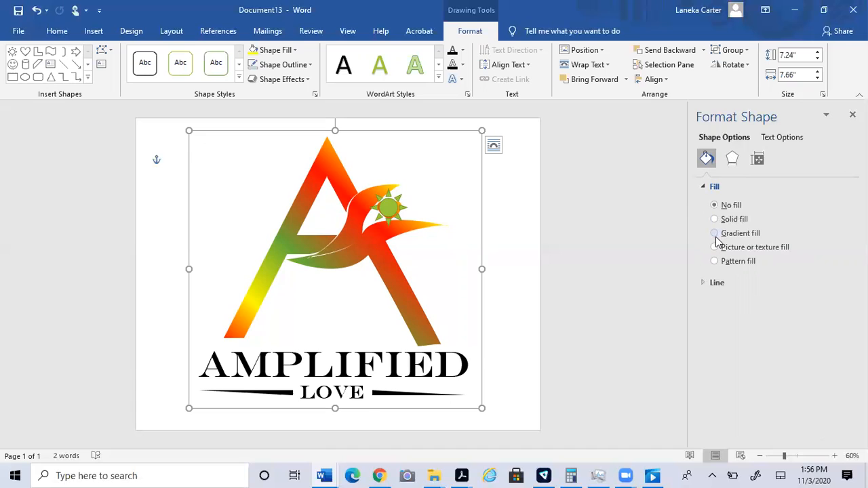
Try gradient and brown paper texture fills on the whole logo group, undo them and deselect the logo.
click(716, 237)
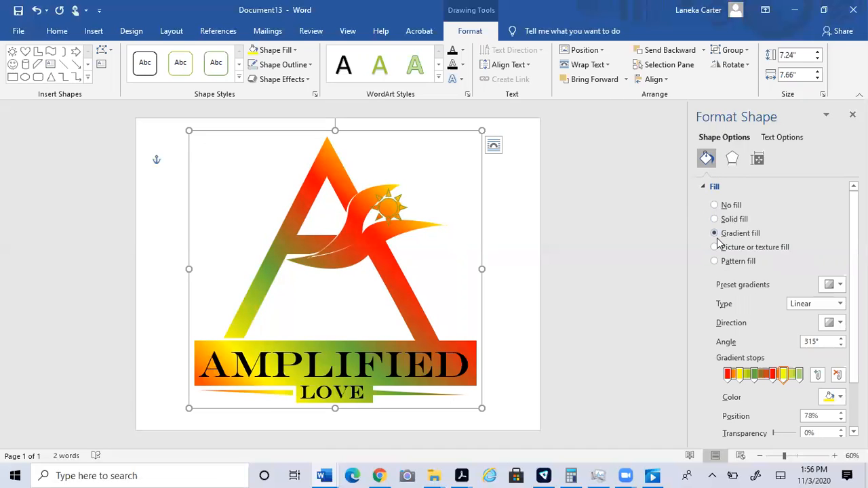
click(714, 220)
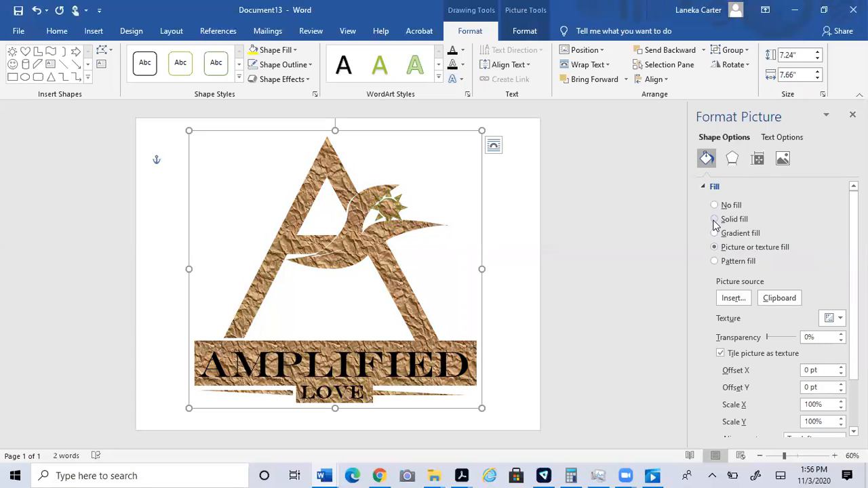
click(715, 233)
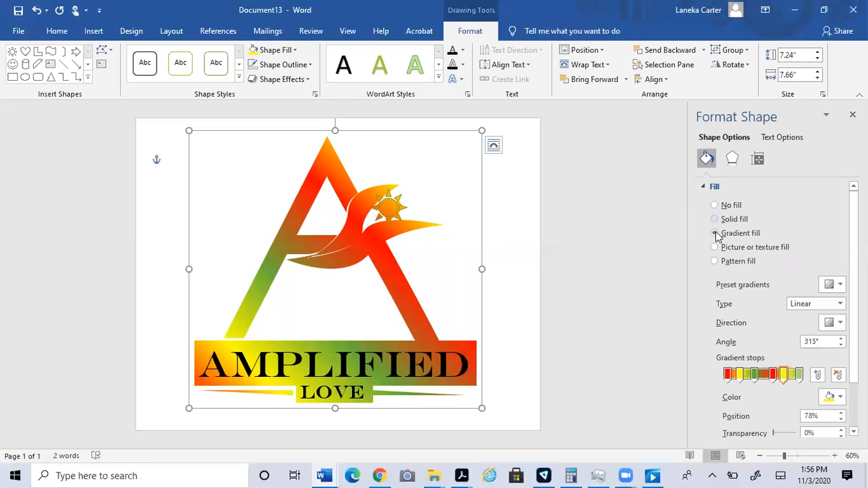
click(37, 12)
click(37, 12)
click(488, 249)
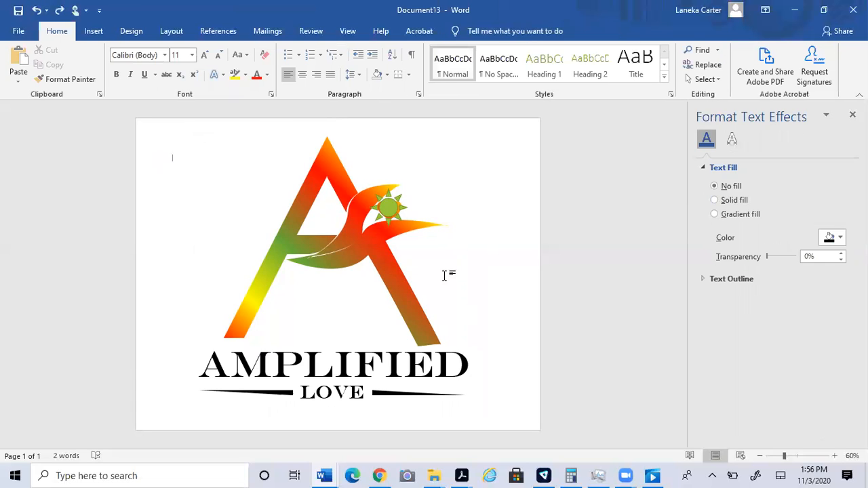